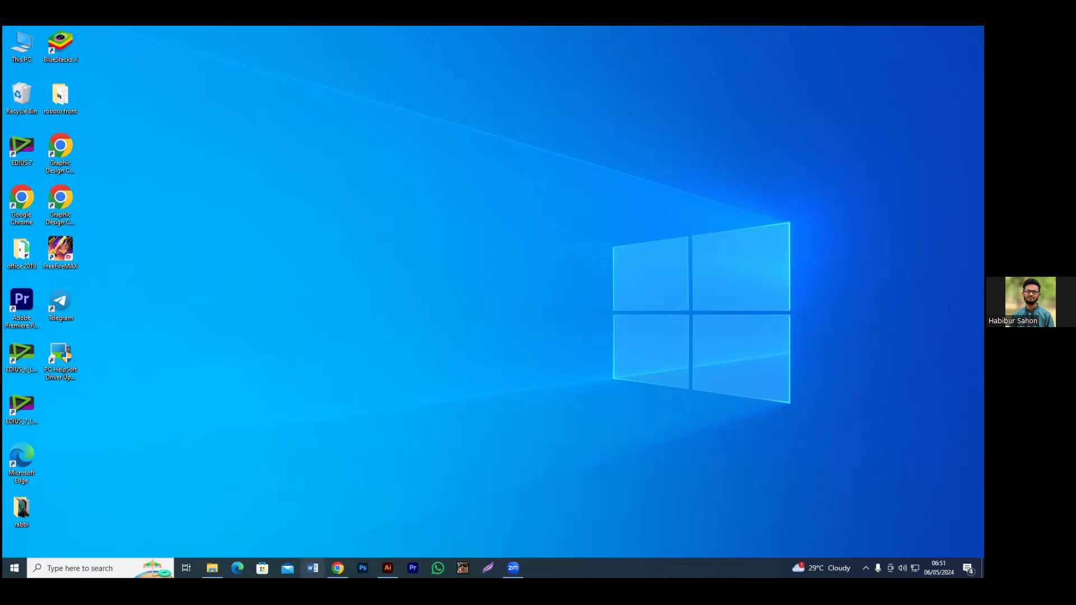
Open a new Chrome tab and go to freelancer.com
{"action": "left_click", "coordinate": [337, 568]}
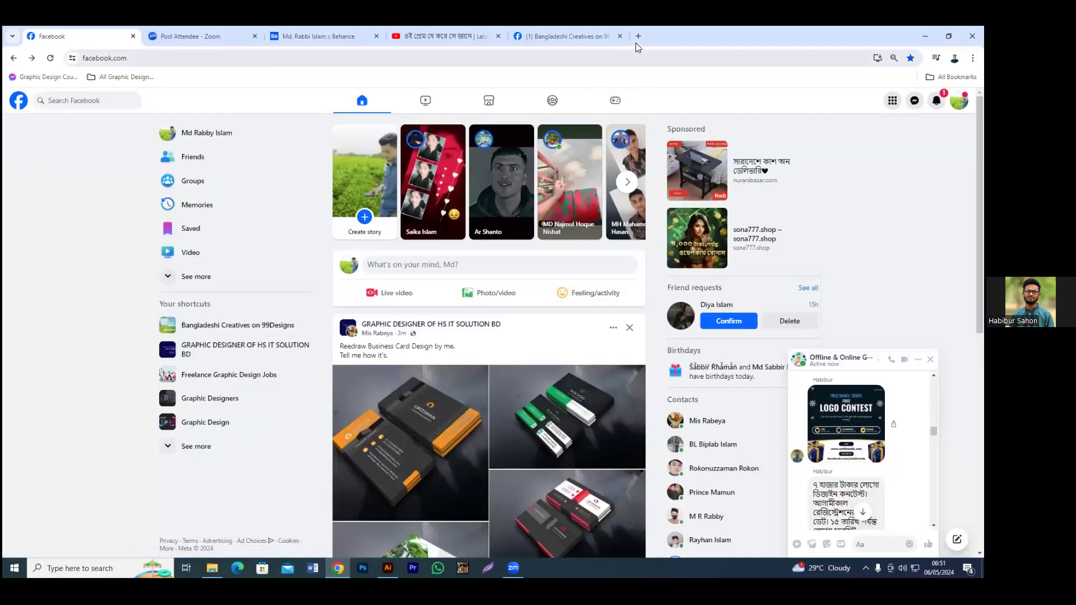
{"action": "left_click", "coordinate": [637, 38]}
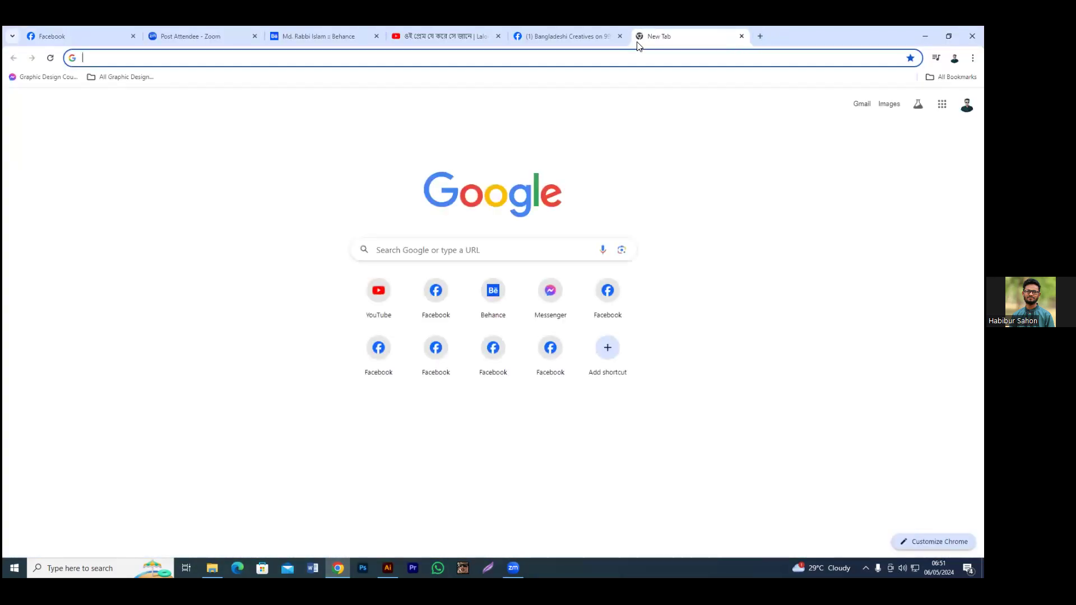
{"action": "left_click", "coordinate": [572, 58]}
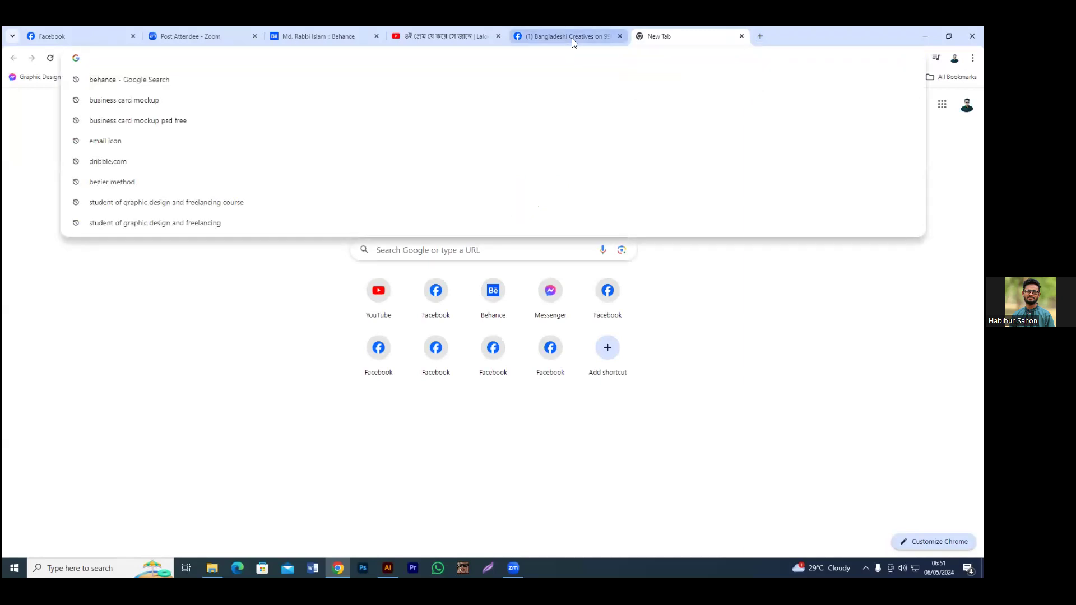
{"action": "mouse_move", "coordinate": [572, 38]}
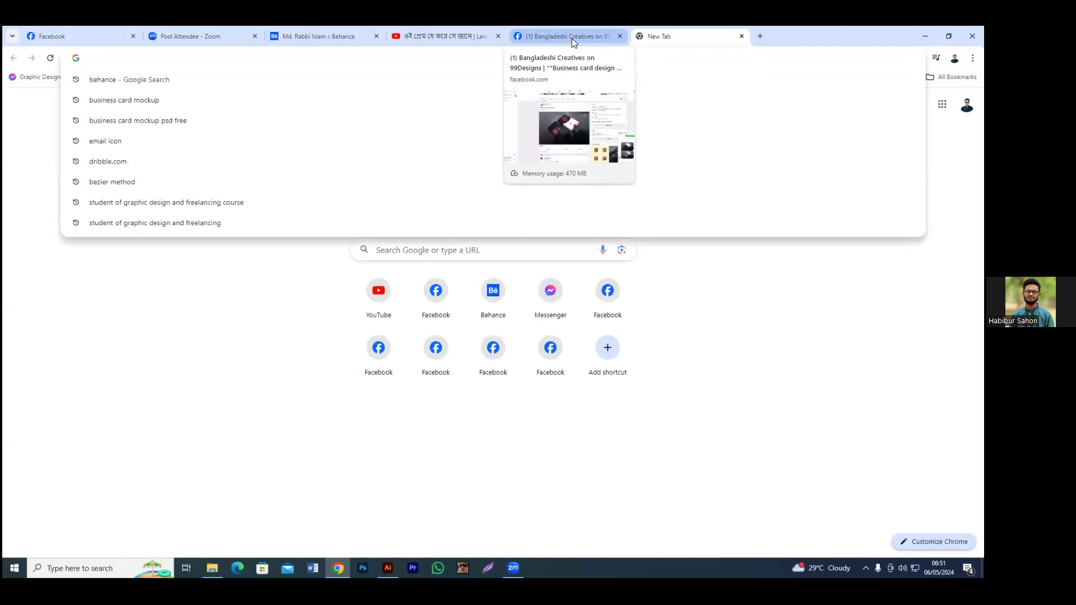
{"action": "type", "text": "freel"}
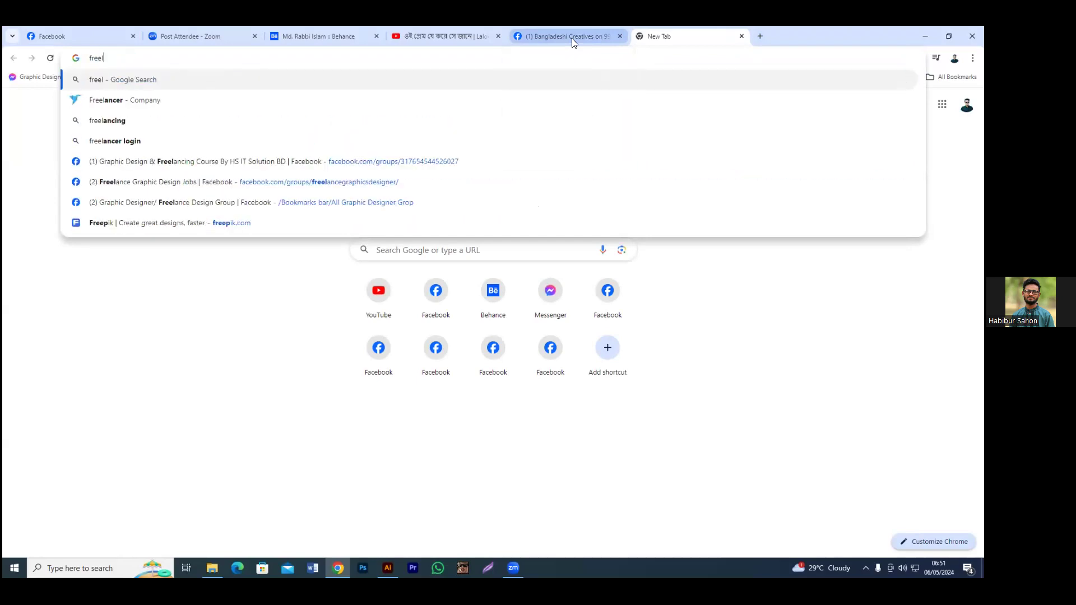
{"action": "type", "text": "ance"}
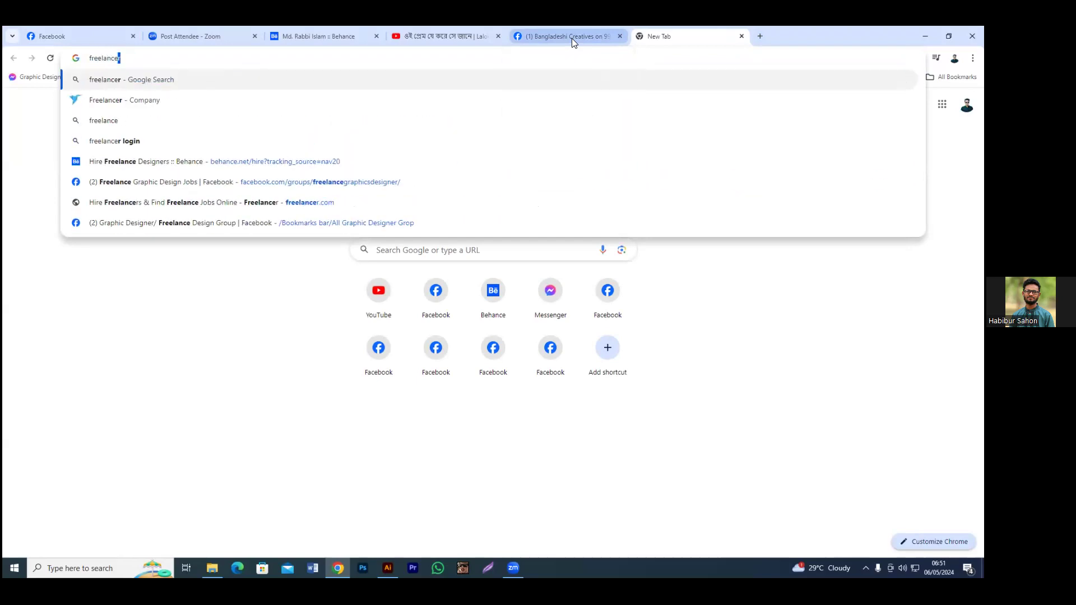
{"action": "type", "text": "r.com"}
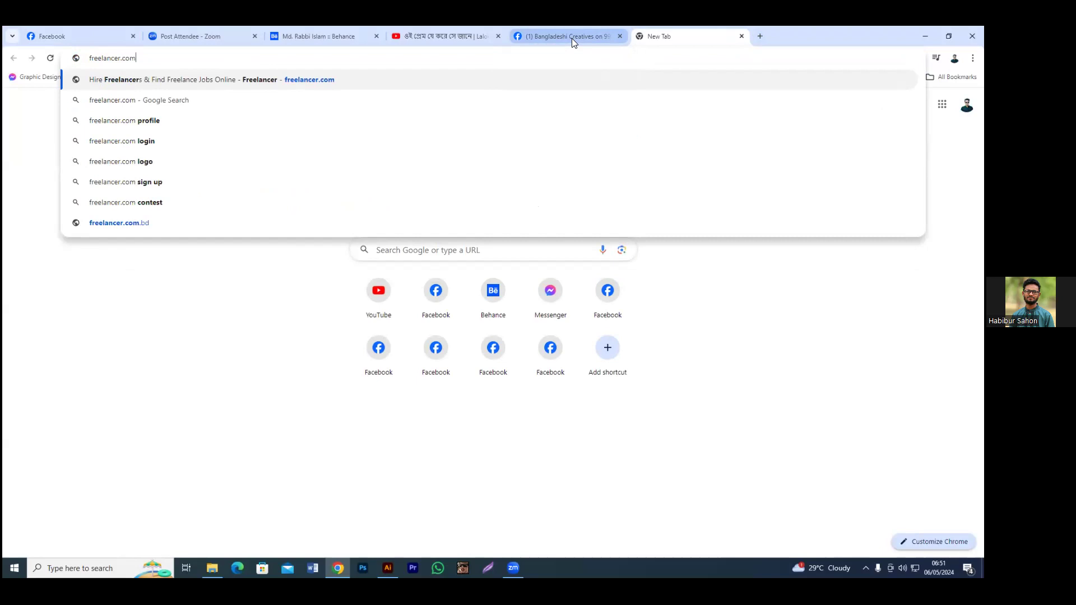
{"action": "key", "text": "Return"}
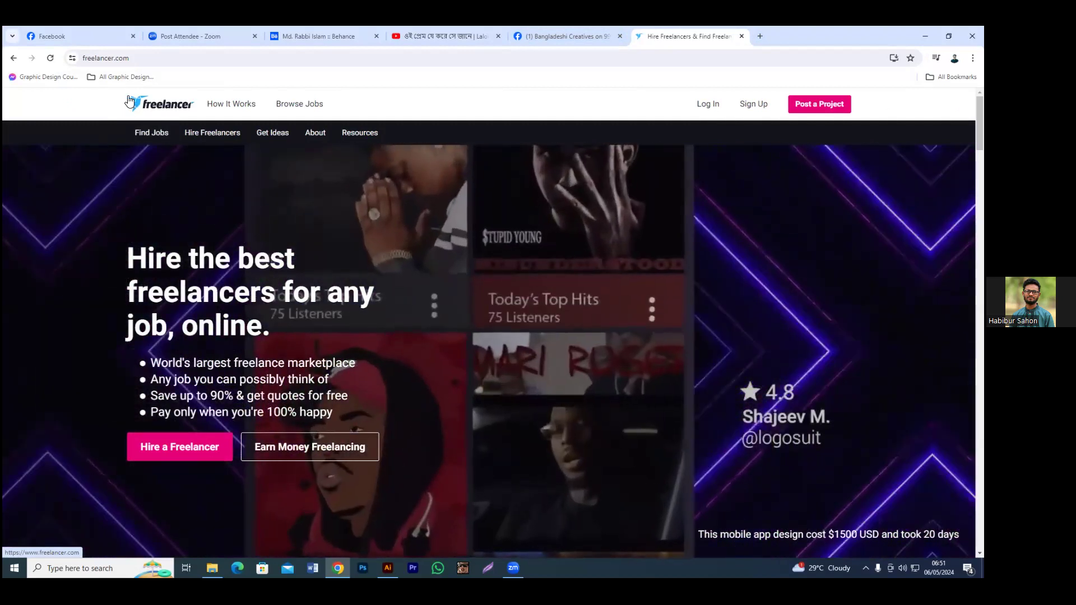
Open Freelancer's Sign Up form and place the cursor in the First Name field
{"action": "mouse_move", "coordinate": [151, 133]}
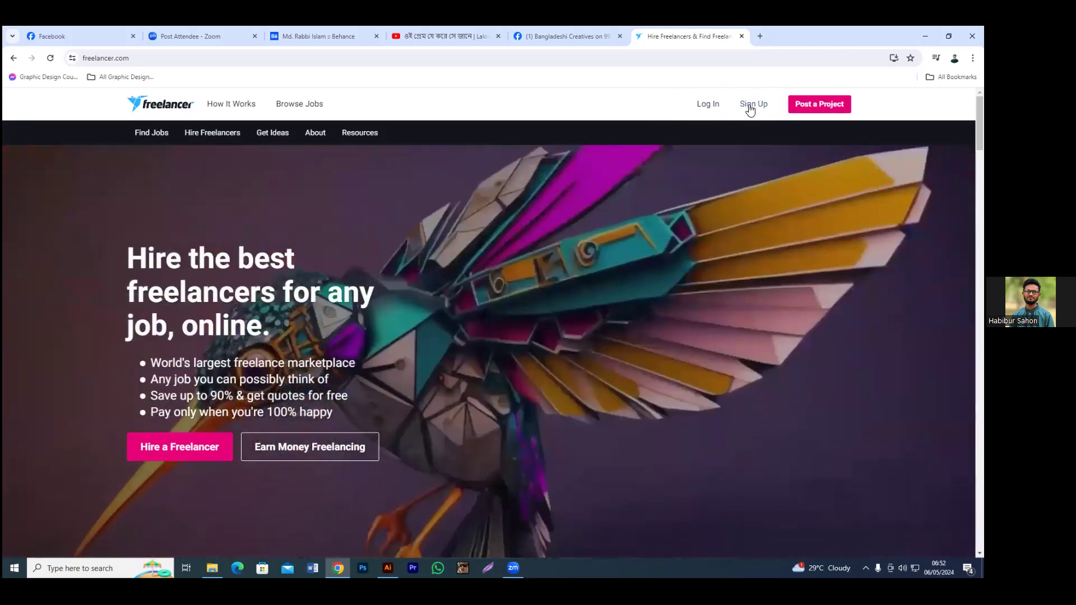
{"action": "left_click", "coordinate": [749, 107]}
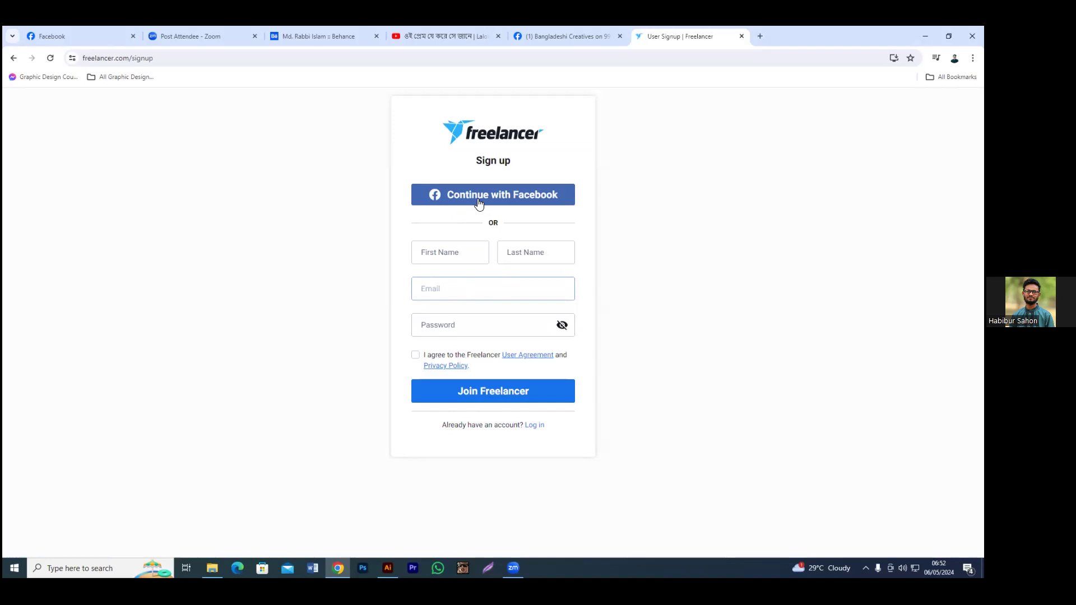
{"action": "left_click", "coordinate": [444, 255]}
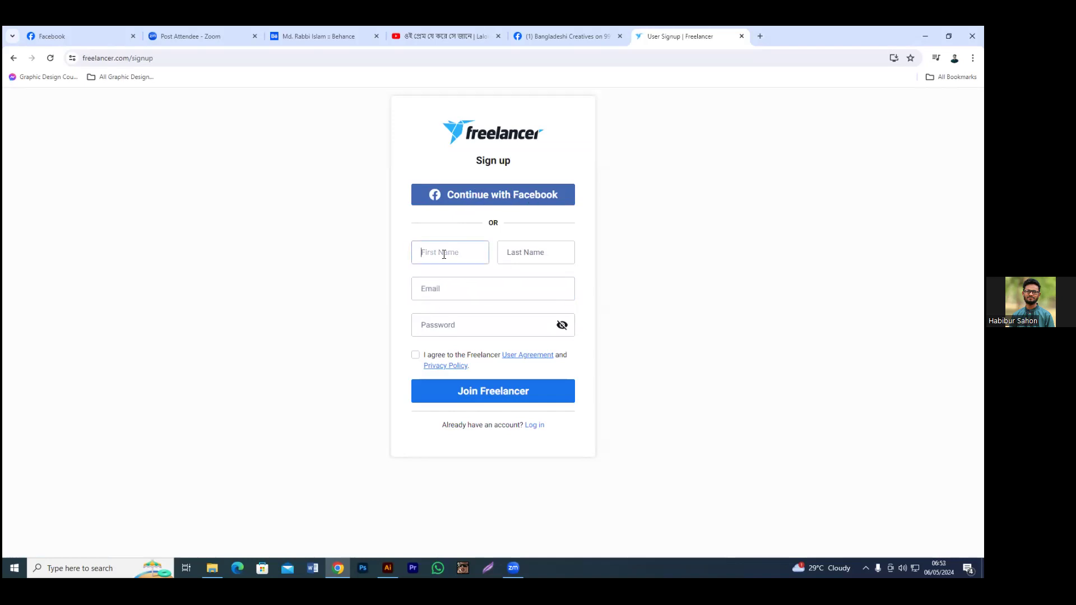
{"action": "left_click", "coordinate": [760, 36]}
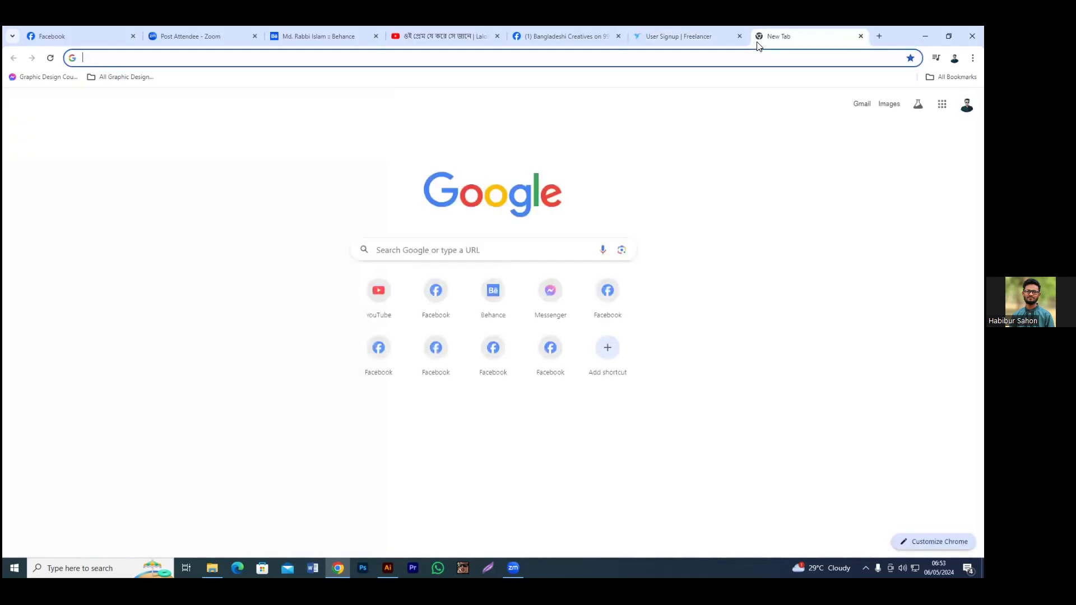
Copy the signed-in Gmail account's e-mail address and go back to the Freelancer tab
{"action": "left_click", "coordinate": [862, 105]}
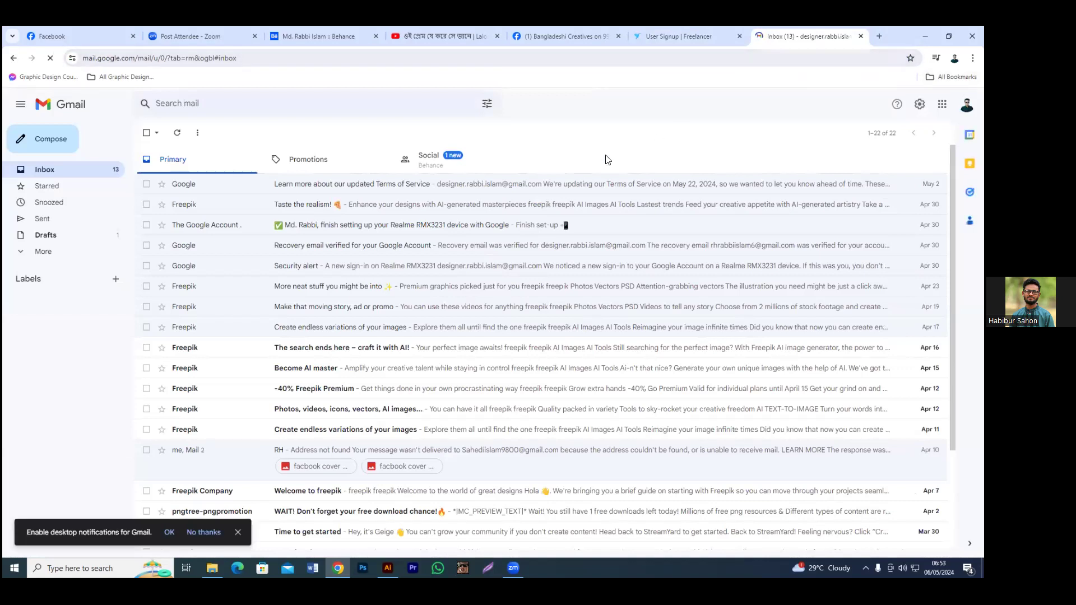
{"action": "left_click", "coordinate": [967, 104]}
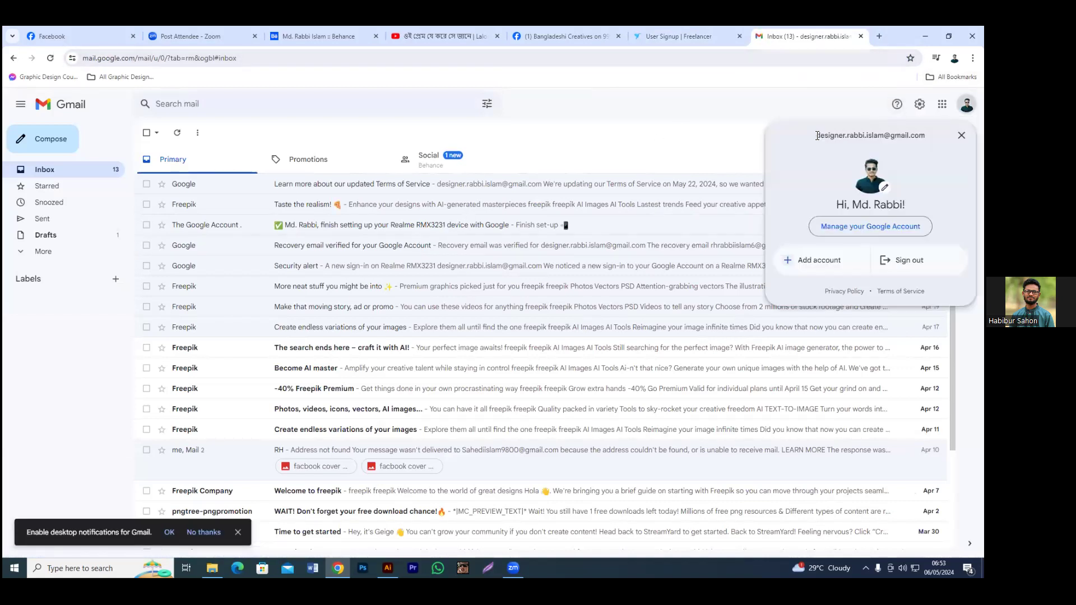
{"action": "left_click_drag", "start_coordinate": [817, 136], "coordinate": [926, 136]}
{"action": "right_click", "coordinate": [895, 138]}
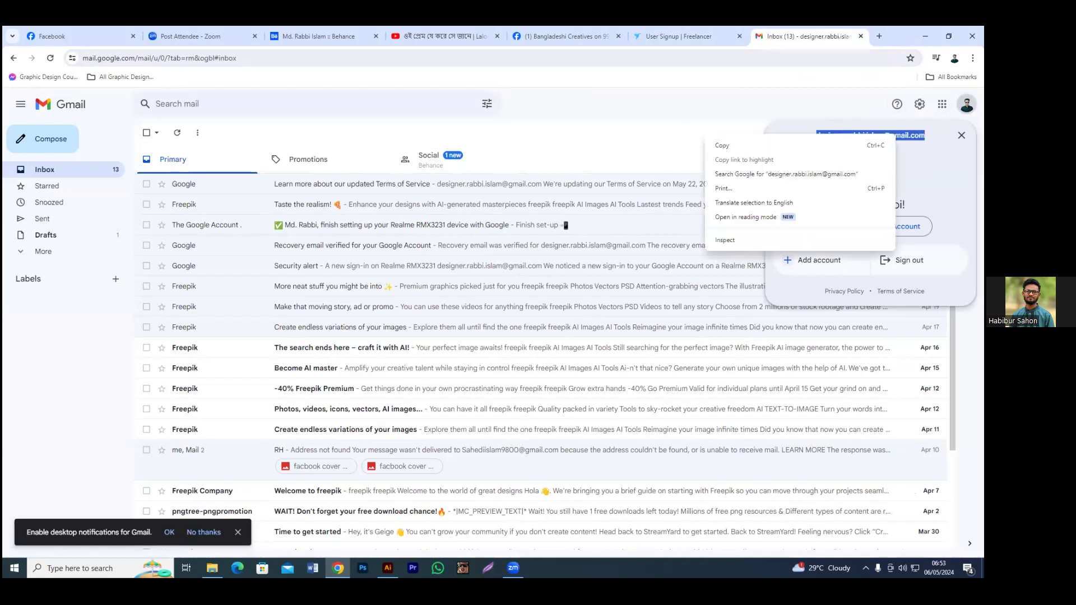
{"action": "left_click", "coordinate": [738, 147]}
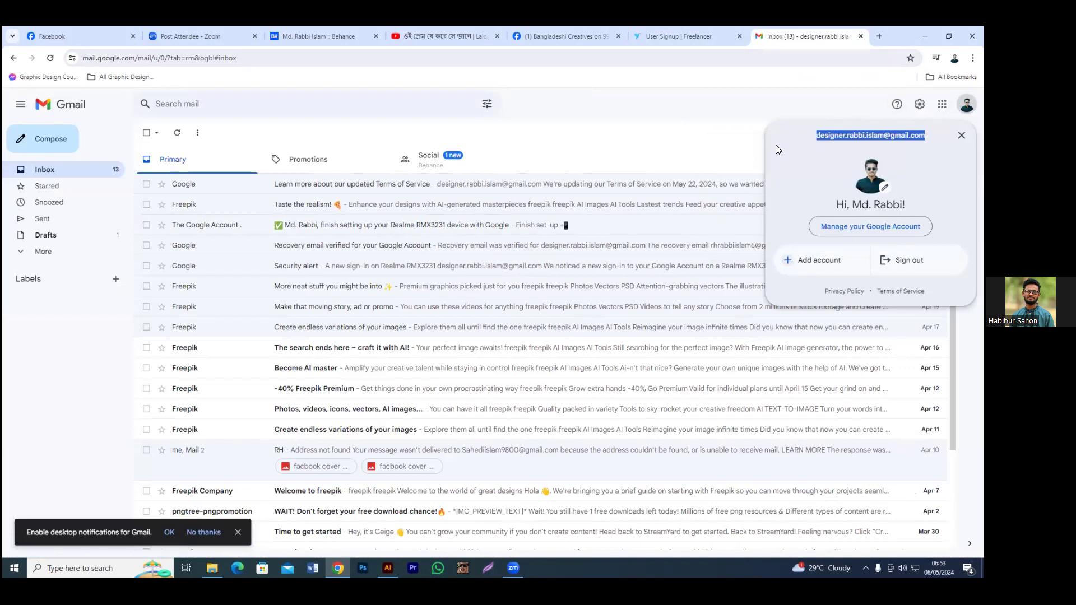
{"action": "left_click", "coordinate": [655, 39]}
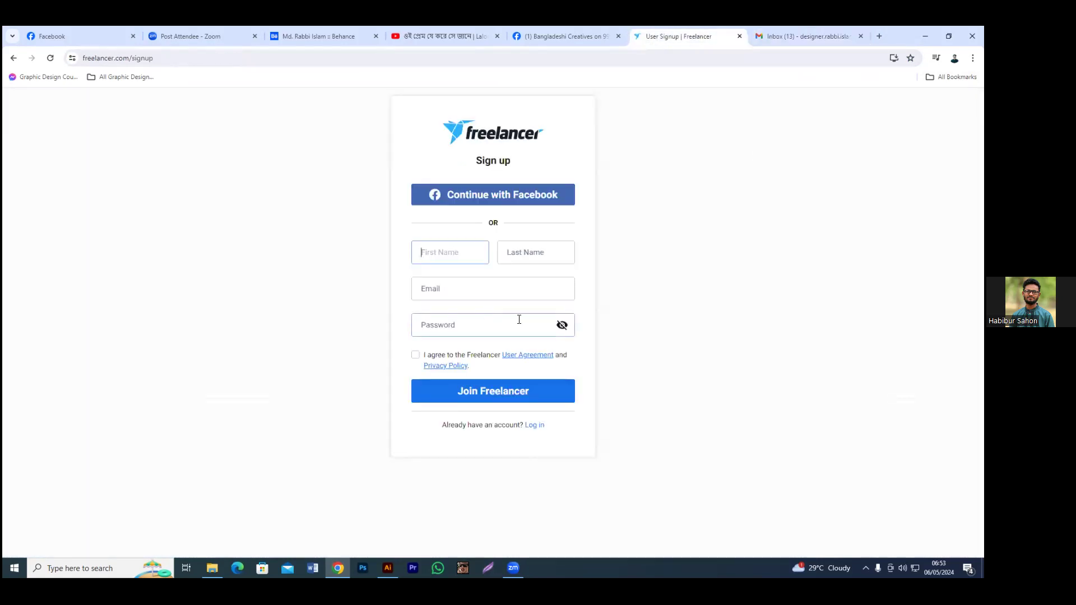
Fill in the user's first and last name and paste the copied e-mail address
{"action": "left_click", "coordinate": [536, 257]}
{"action": "left_click", "coordinate": [446, 256]}
{"action": "key", "text": "Tab"}
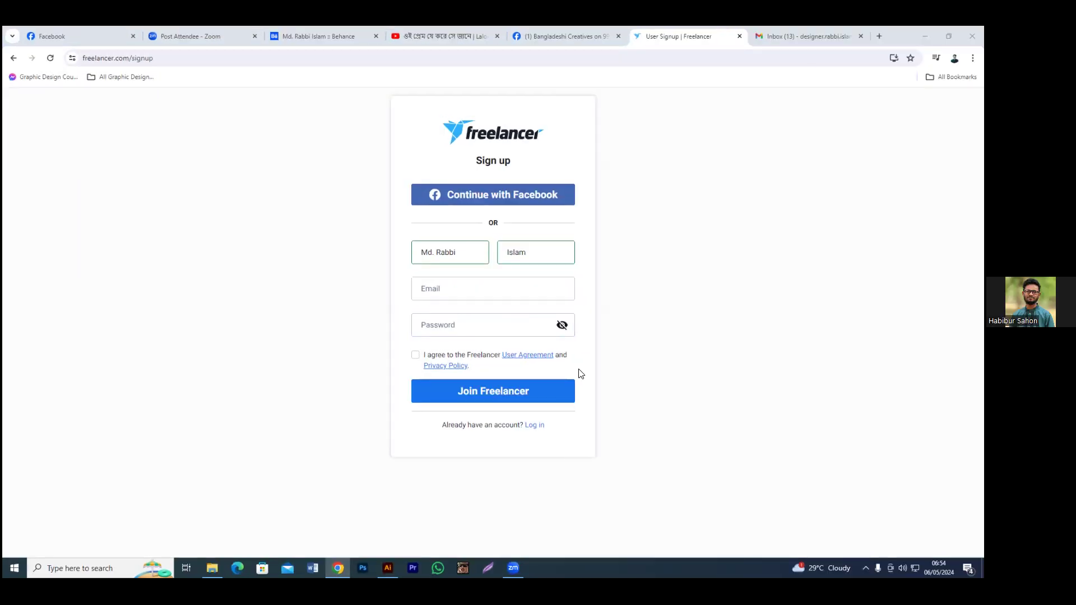
{"action": "left_click", "coordinate": [460, 288]}
{"action": "key", "text": "ctrl+v"}
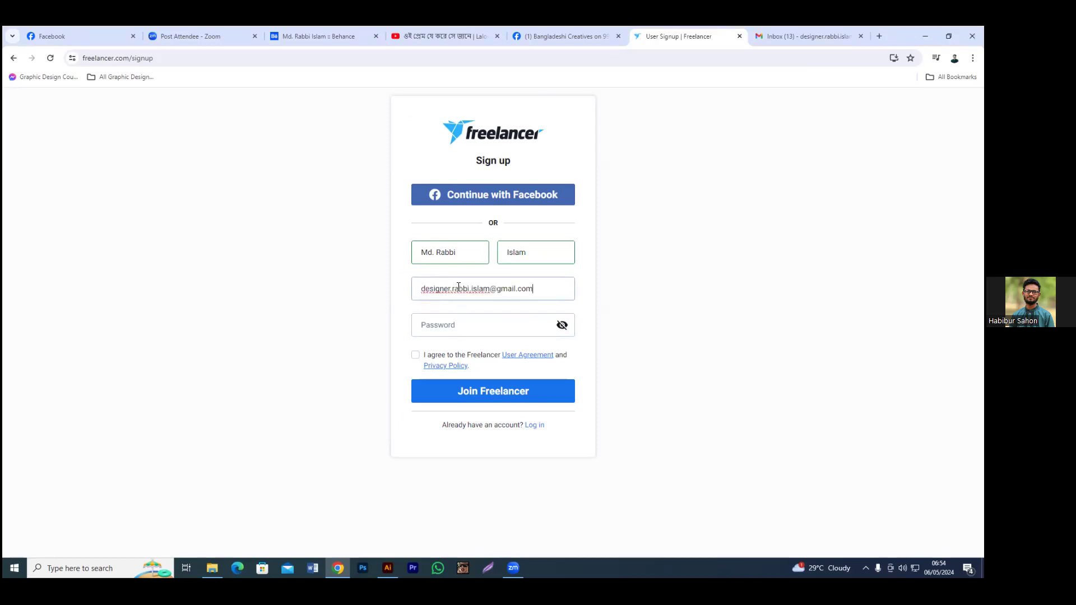
{"action": "left_click", "coordinate": [448, 324]}
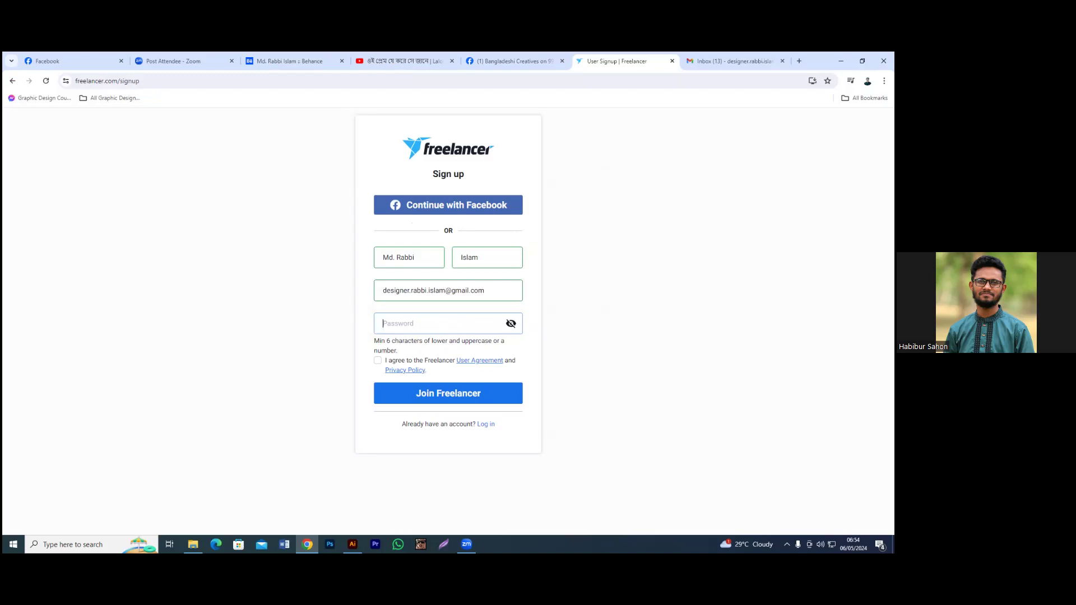
Enter a password, accept the user agreement, submit via Join Freelancer, and dismiss Save password
{"action": "type", "text": "a"}
{"action": "left_click", "coordinate": [510, 324]}
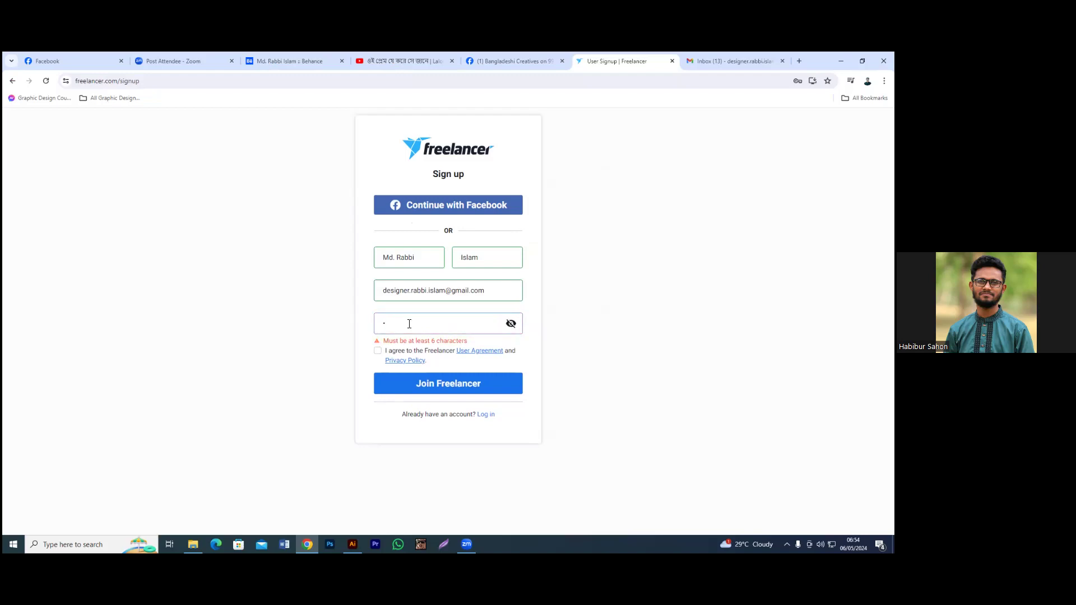
{"action": "key", "text": "BackSpace"}
{"action": "left_click", "coordinate": [378, 355]}
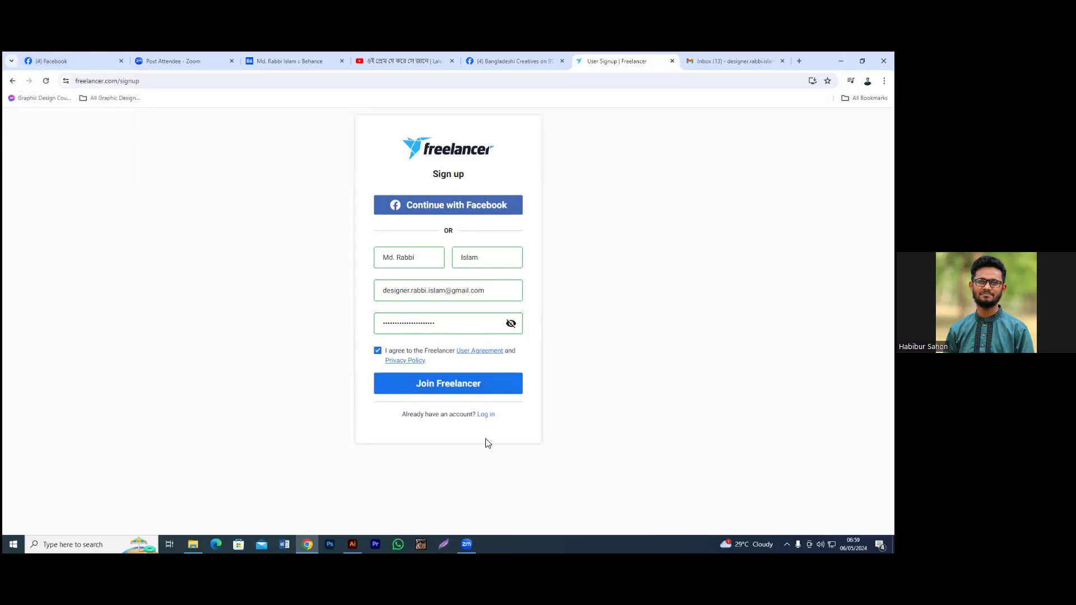
{"action": "left_click", "coordinate": [449, 390]}
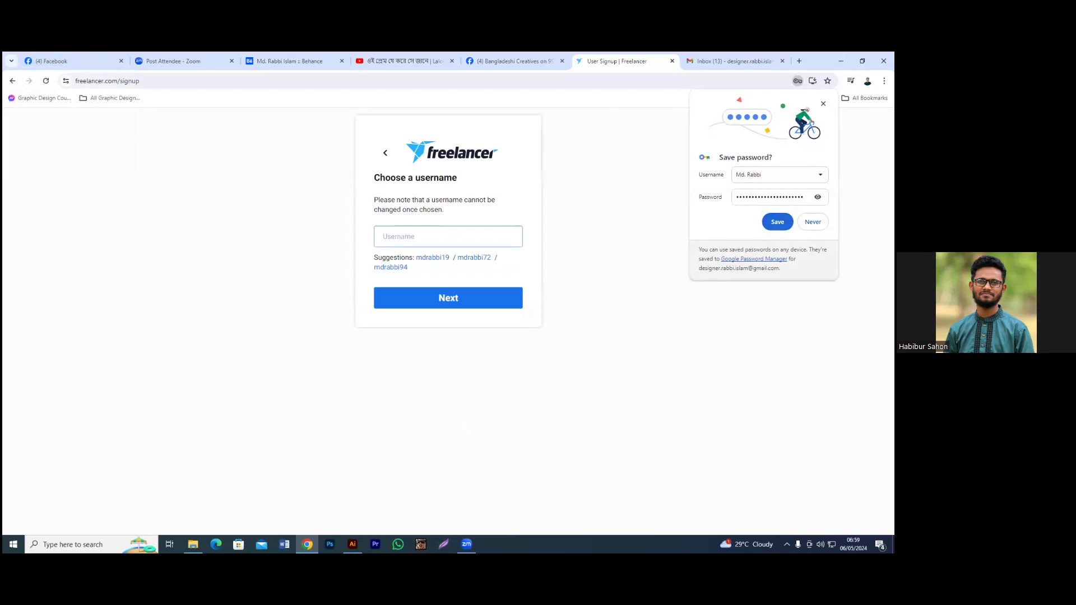
{"action": "left_click", "coordinate": [778, 222]}
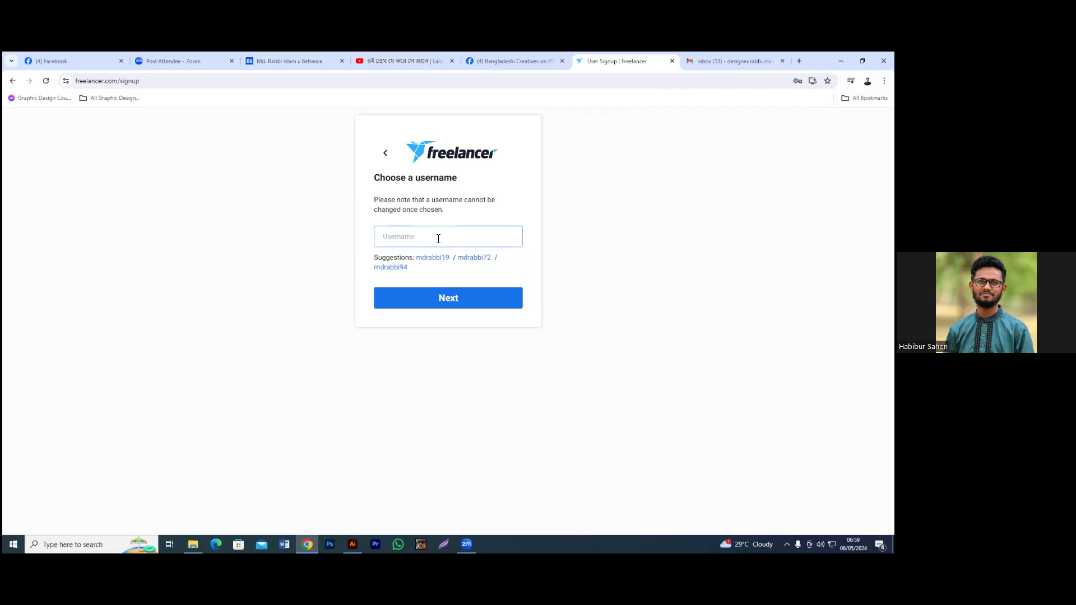
Enter a username built from the user's name ending in an underscore, and submit it
{"action": "type", "text": "D"}
{"action": "key", "text": "BackSpace"}
{"action": "type", "text": "designer_"}
{"action": "type", "text": "rabbi"}
{"action": "type", "text": "_"}
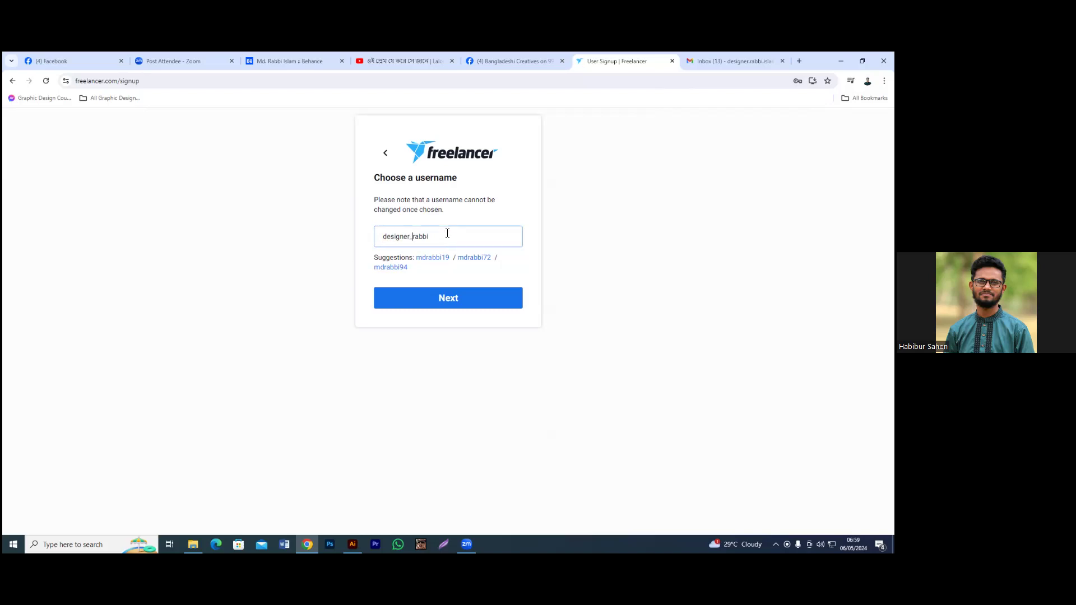
{"action": "left_click", "coordinate": [453, 304]}
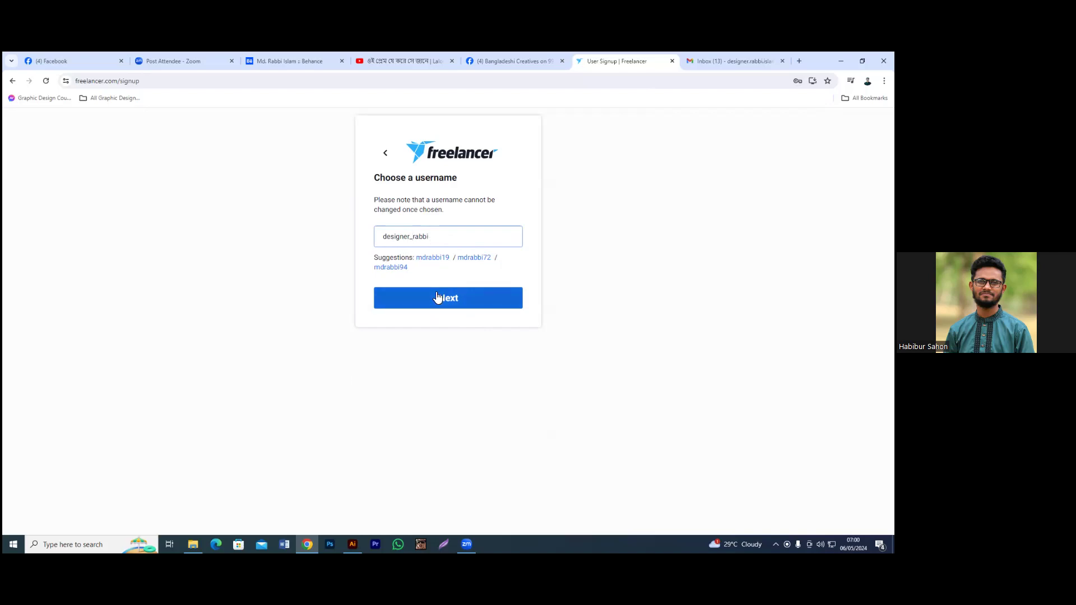
Submit the username, then remove the underscore and resubmit it
{"action": "left_click", "coordinate": [445, 231]}
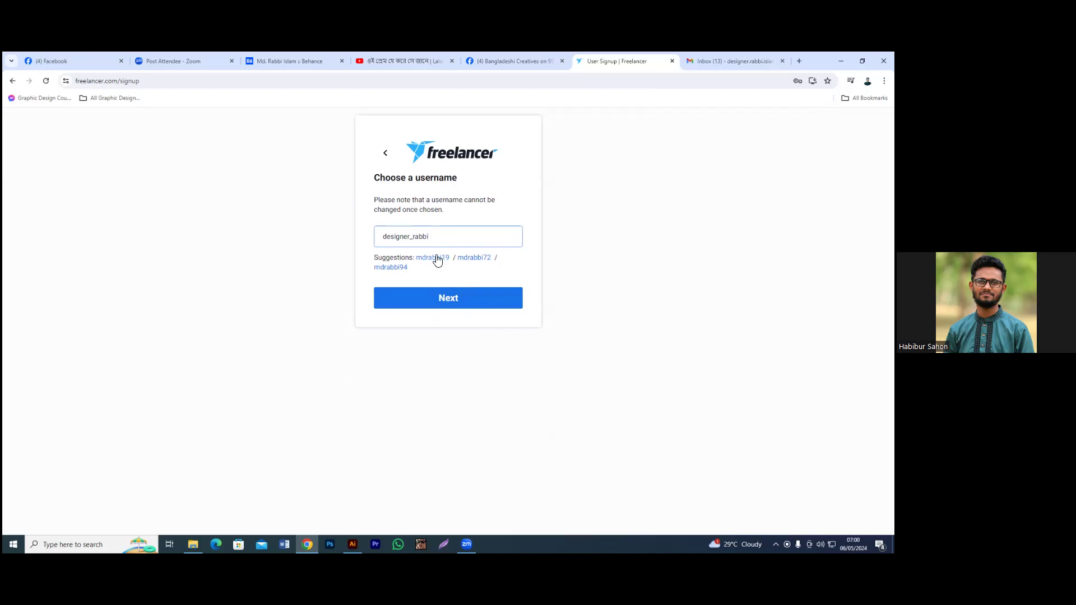
{"action": "left_click", "coordinate": [434, 300]}
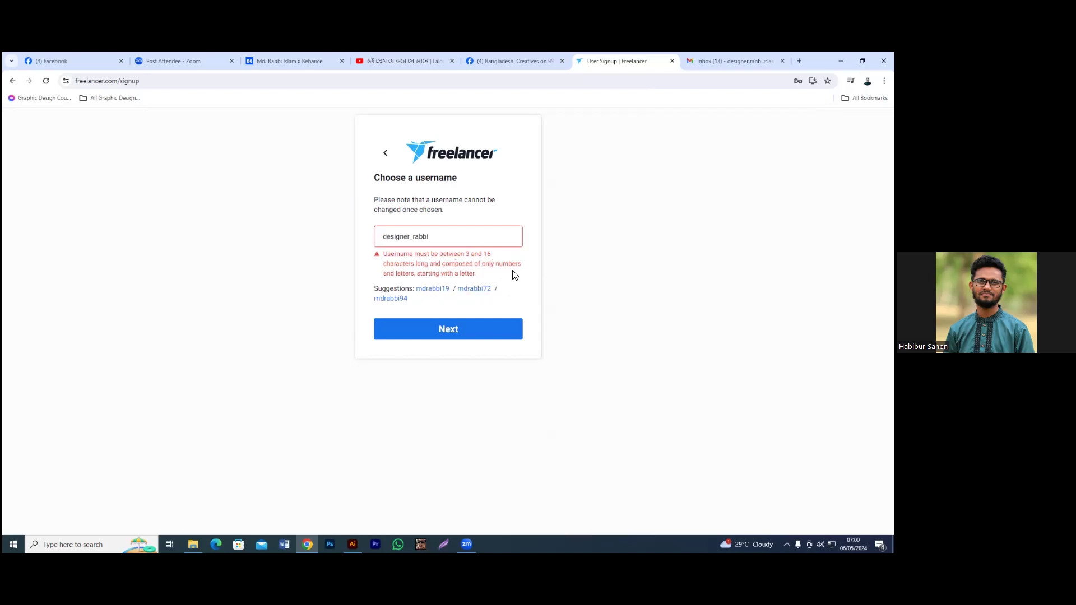
{"action": "left_click", "coordinate": [416, 238]}
{"action": "key", "text": "BackSpace"}
{"action": "left_click", "coordinate": [439, 334]}
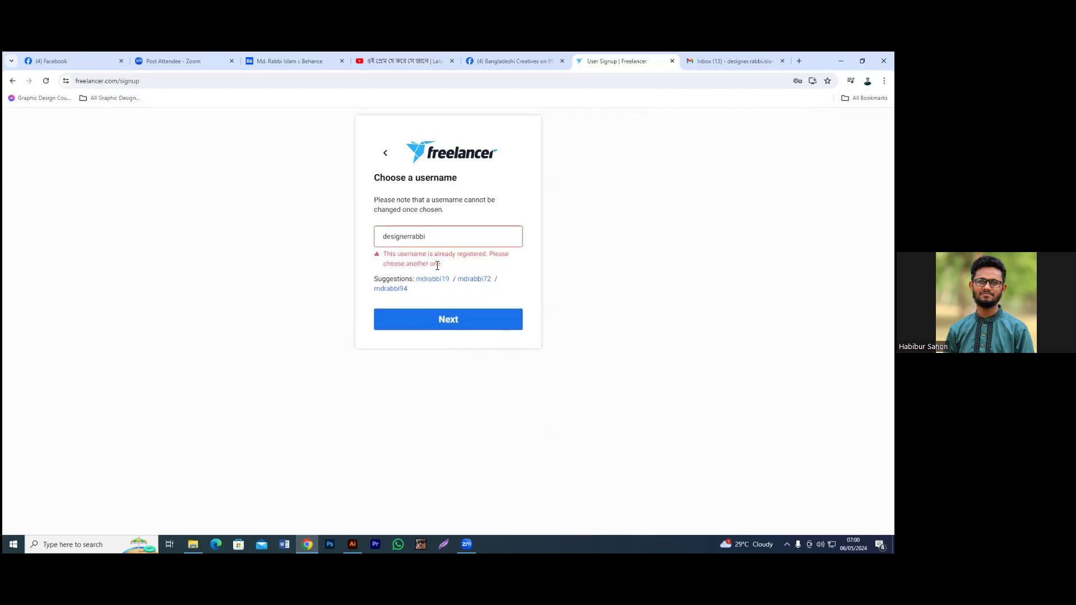
Append 'graphic' to the username and submit it again
{"action": "left_click", "coordinate": [439, 235]}
{"action": "type", "text": "graphic"}
{"action": "left_click", "coordinate": [440, 328]}
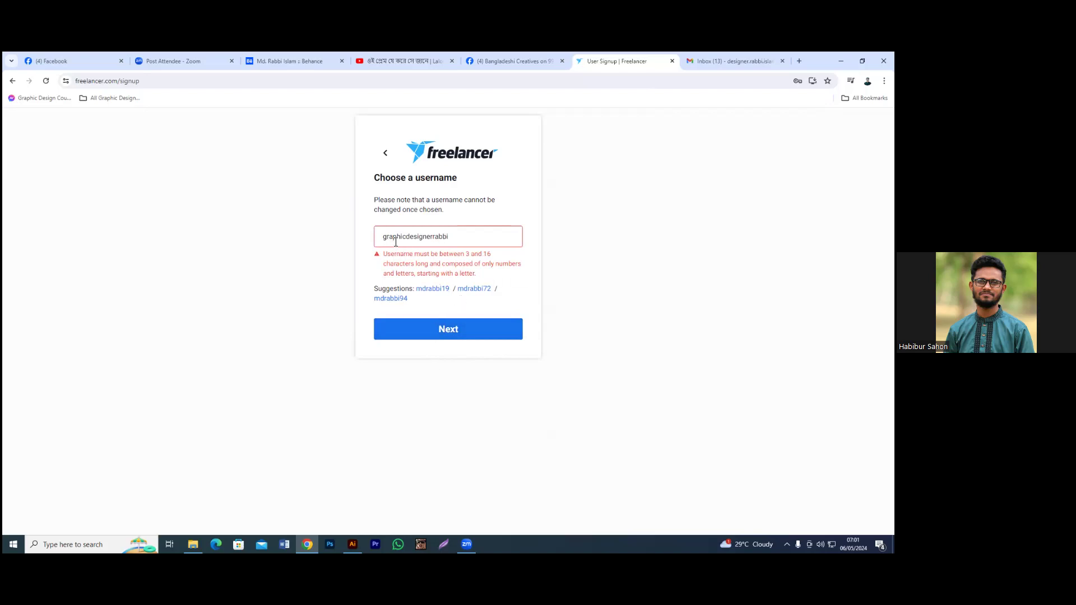
Rework the username to the user's name followed by 'design' and check it
{"action": "left_click", "coordinate": [432, 239]}
{"action": "left_click_drag", "start_coordinate": [428, 238], "coordinate": [381, 239]}
{"action": "key", "text": "BackSpace"}
{"action": "key", "text": "Right"}
{"action": "key", "text": "BackSpace"}
{"action": "key", "text": "Delete"}
{"action": "type", "text": "design"}
{"action": "key", "text": "BackSpace"}
{"action": "key", "text": "BackSpace"}
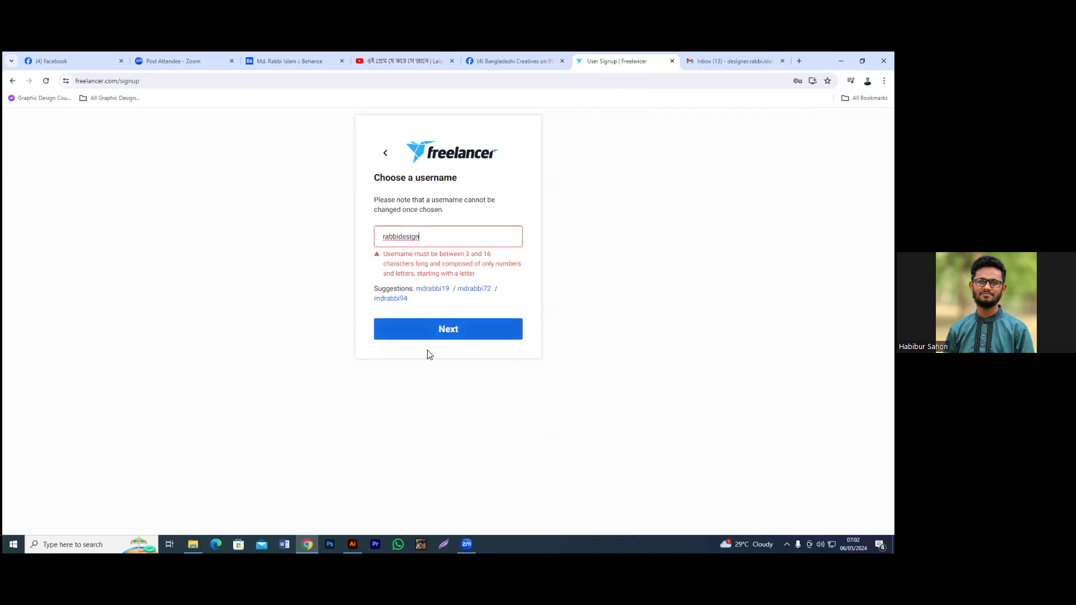
{"action": "left_click", "coordinate": [447, 329]}
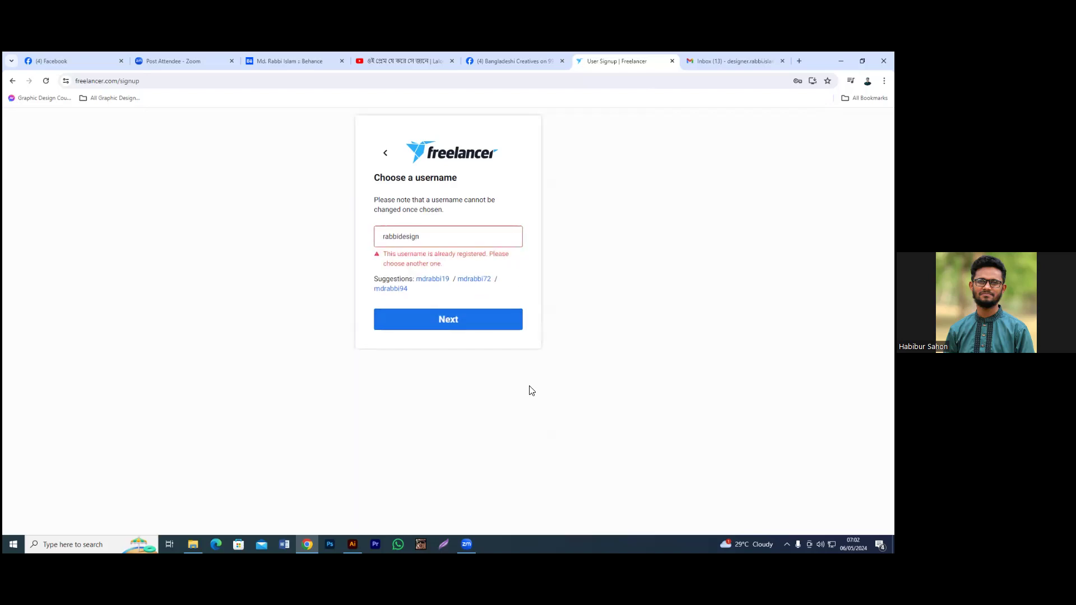
Resubmit the username and return to the field after it is rejected
{"action": "left_click", "coordinate": [426, 236]}
{"action": "left_click", "coordinate": [463, 325]}
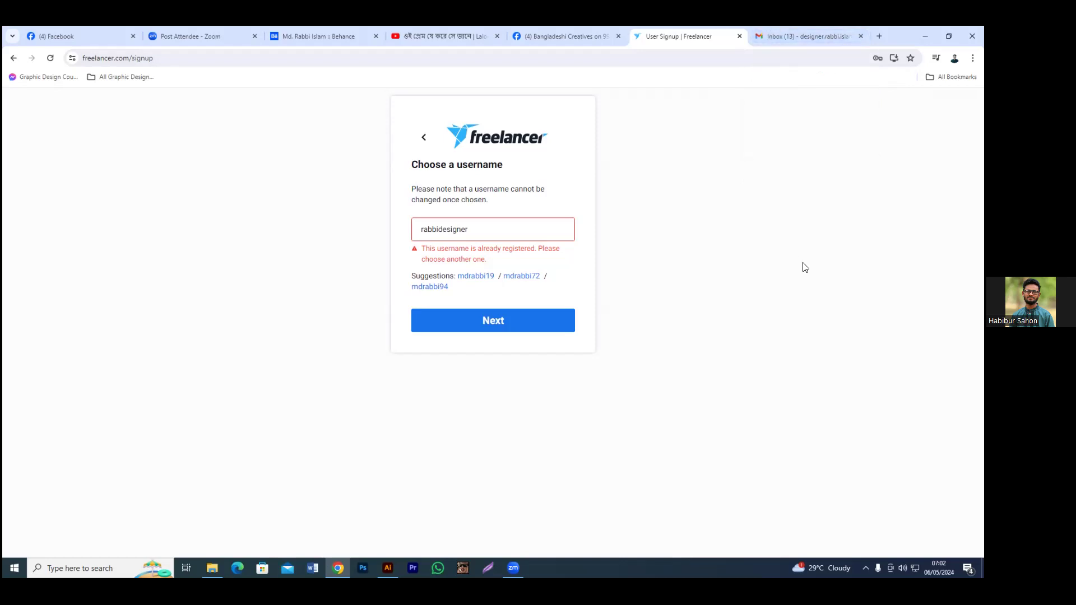
{"action": "left_click", "coordinate": [474, 231]}
Trim the last letter and add 'freelancer' to the username, then submit it
{"action": "key", "text": "BackSpace"}
{"action": "key", "text": "BackSpace"}
{"action": "key", "text": "BackSpace"}
{"action": "key", "text": "BackSpace"}
{"action": "type", "text": "freelancerrabbi"}
{"action": "left_click", "coordinate": [500, 325]}
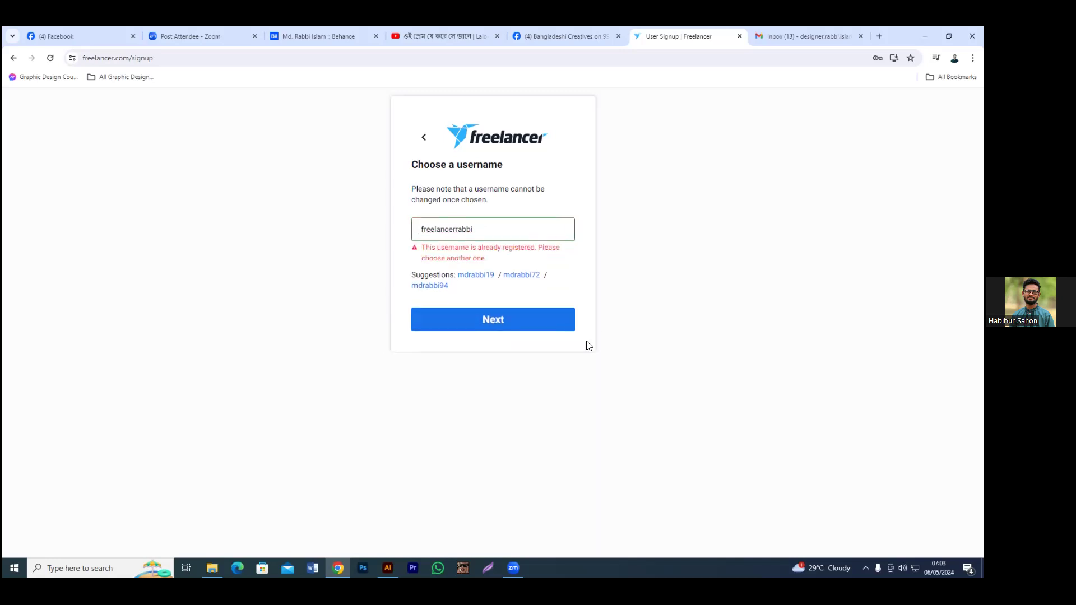
Replace the username with a variant ending in 'designbd' and submit it successfully
{"action": "left_click", "coordinate": [486, 231]}
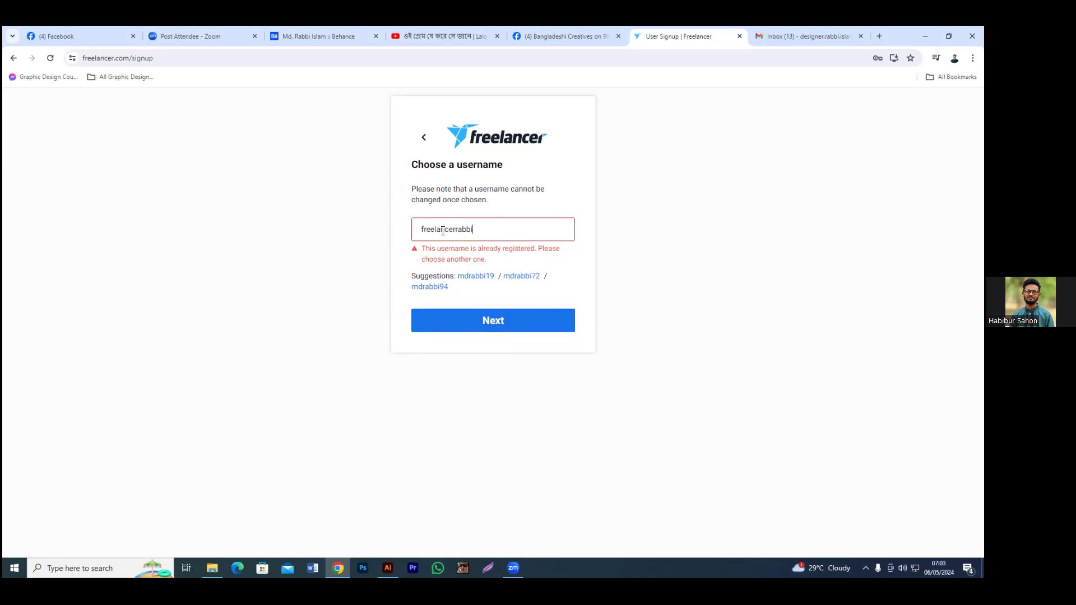
{"action": "left_click_drag", "start_coordinate": [444, 230], "coordinate": [401, 233]}
{"action": "key", "text": "BackSpace"}
{"action": "key", "text": "Delete"}
{"action": "key", "text": "Delete"}
{"action": "key", "text": "Delete"}
{"action": "type", "text": "bidesignbd"}
{"action": "left_click_drag", "start_coordinate": [480, 231], "coordinate": [404, 230]}
{"action": "left_click", "coordinate": [492, 228]}
{"action": "left_click", "coordinate": [498, 329]}
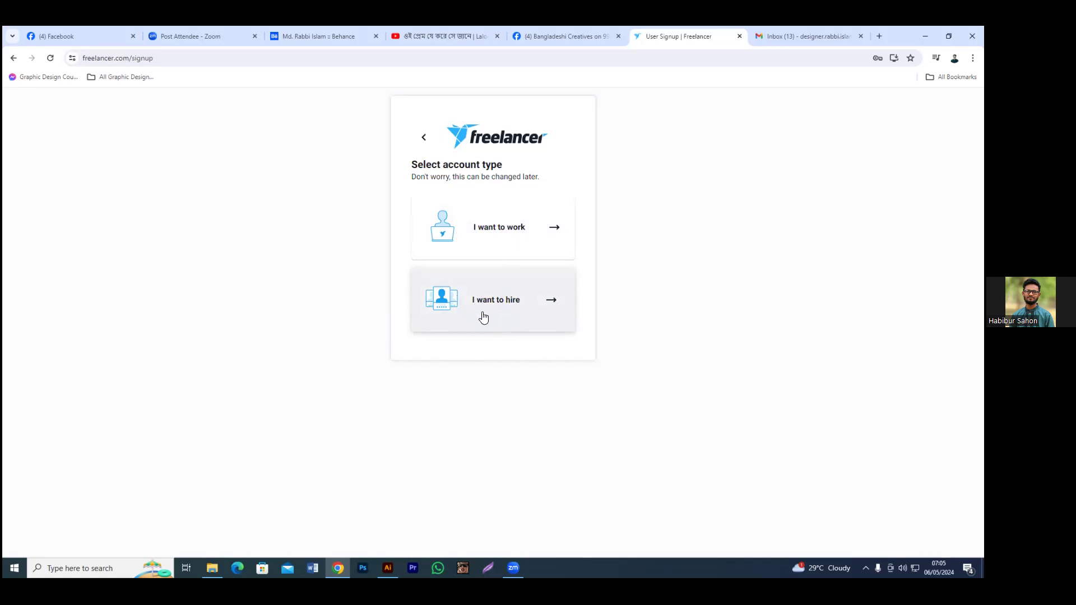
Choose 'I want to work' and browse the Websites, IT & Software skills list
{"action": "left_click", "coordinate": [510, 234]}
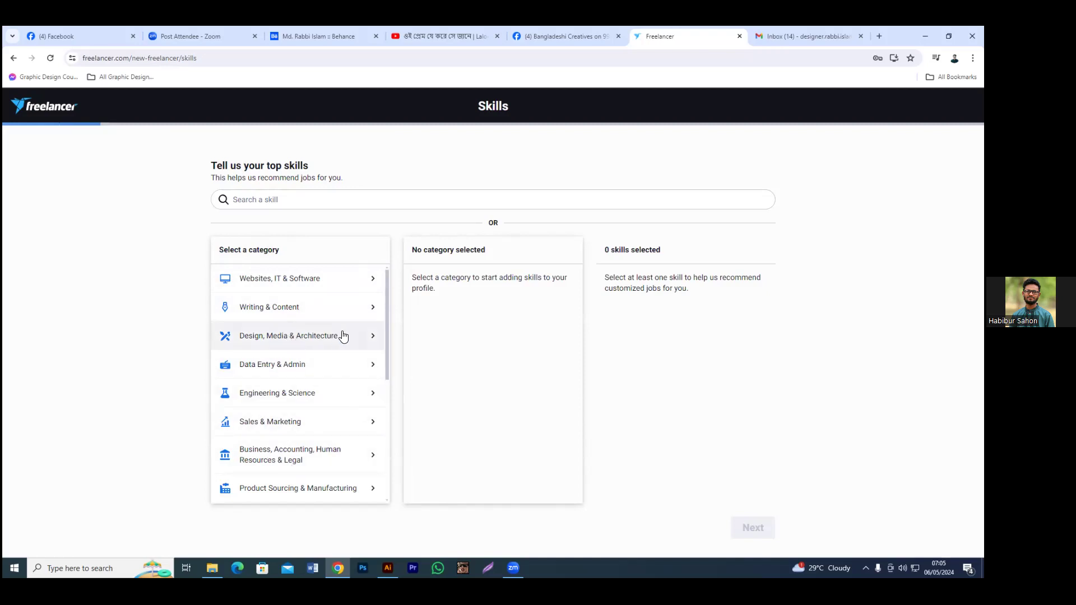
{"action": "left_click", "coordinate": [357, 285]}
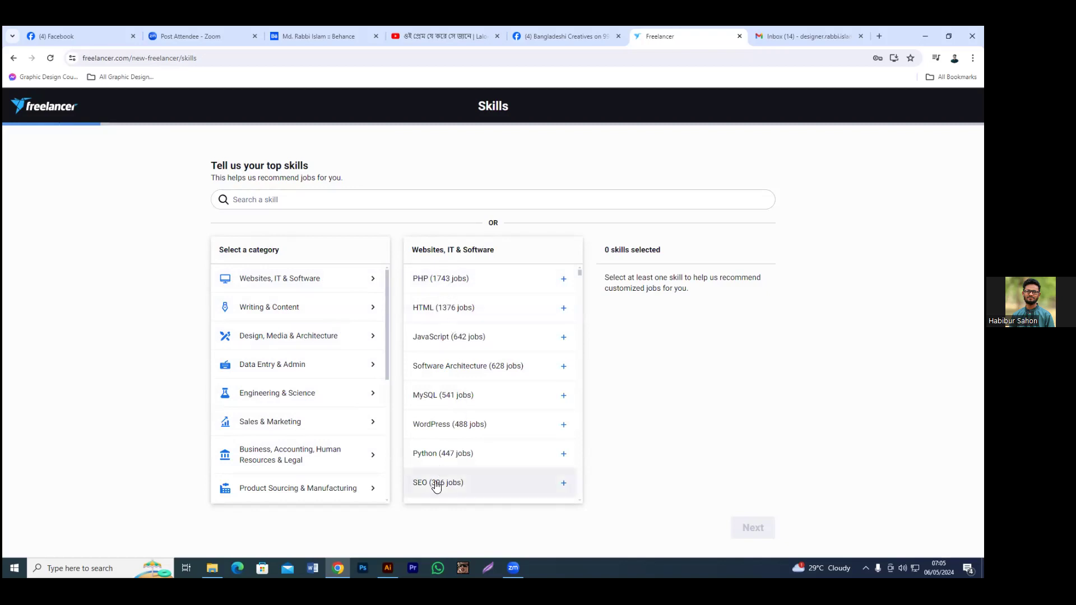
{"action": "scroll", "coordinate": [455, 385], "scroll_direction": "down", "scroll_amount": 5}
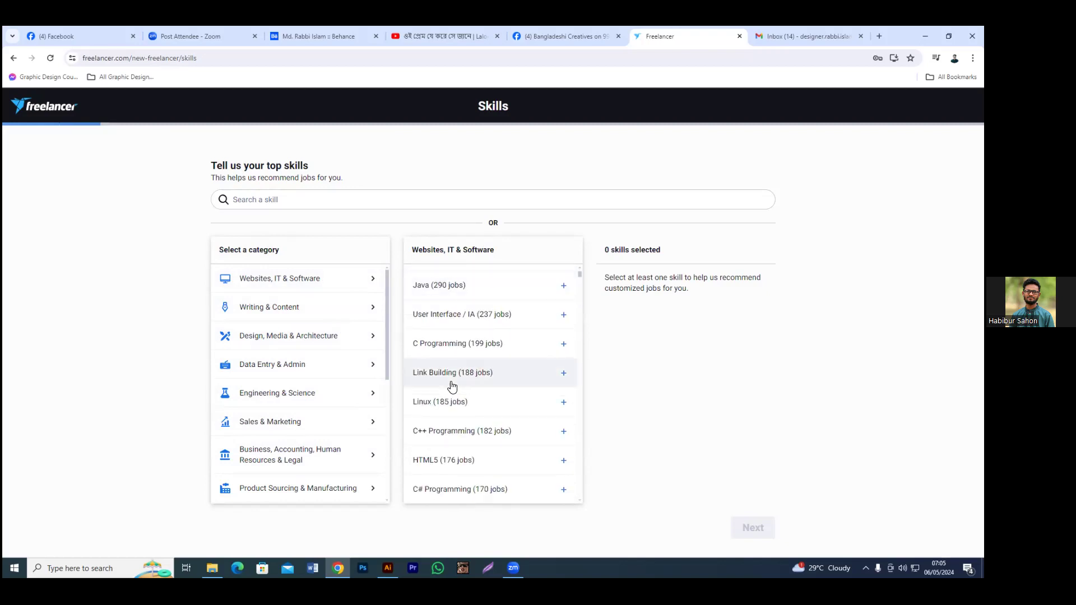
{"action": "scroll", "coordinate": [452, 432], "scroll_direction": "down", "scroll_amount": 5}
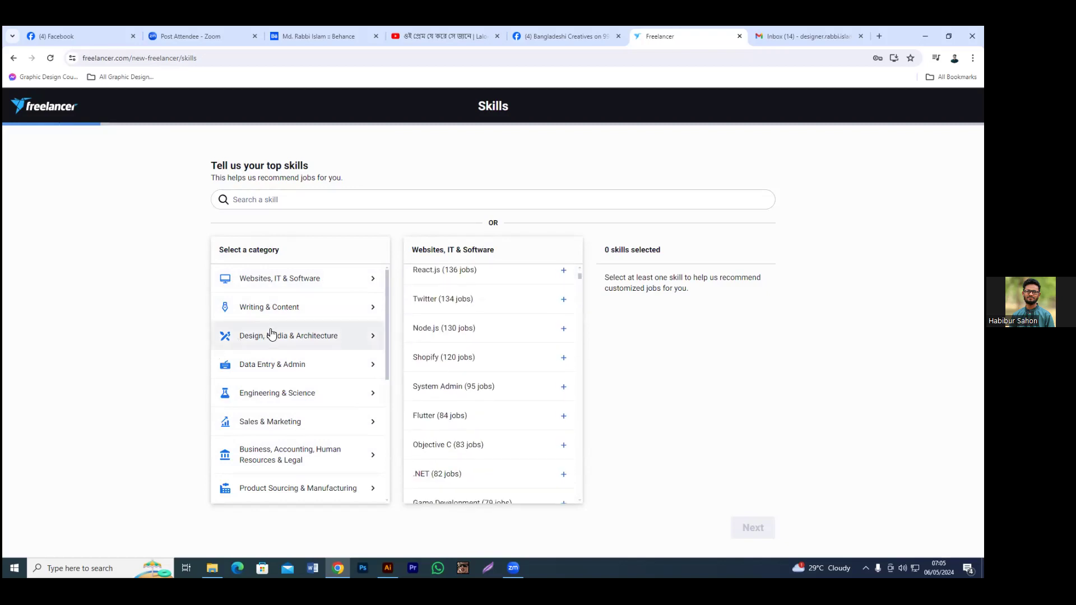
Open the Design, Media & Architecture category and add Graphic Design, Photoshop, Logo Design and Illustrator
{"action": "left_click", "coordinate": [354, 334]}
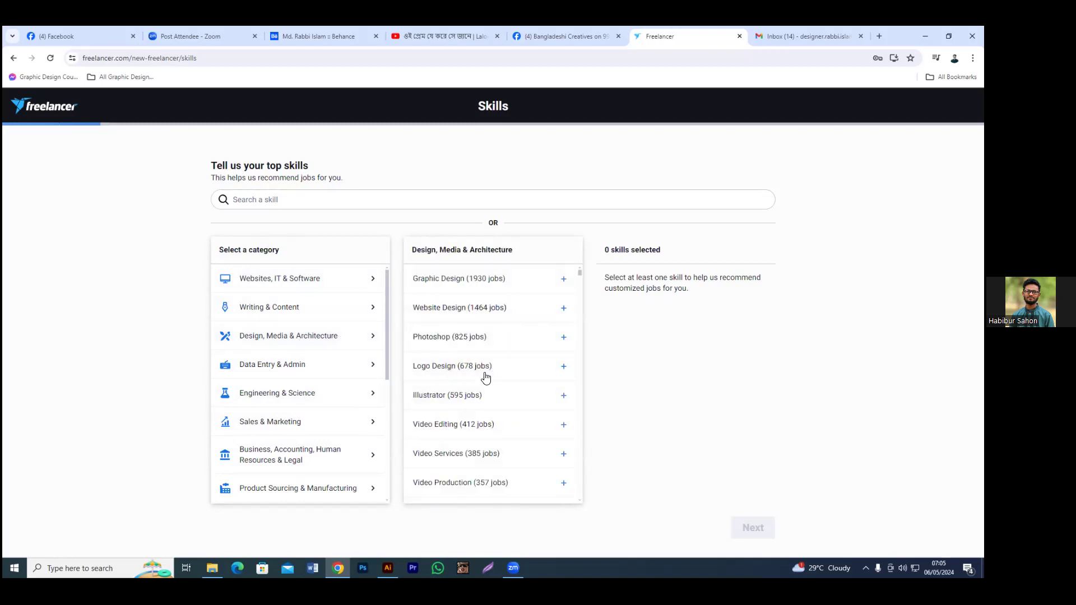
{"action": "left_click", "coordinate": [564, 279]}
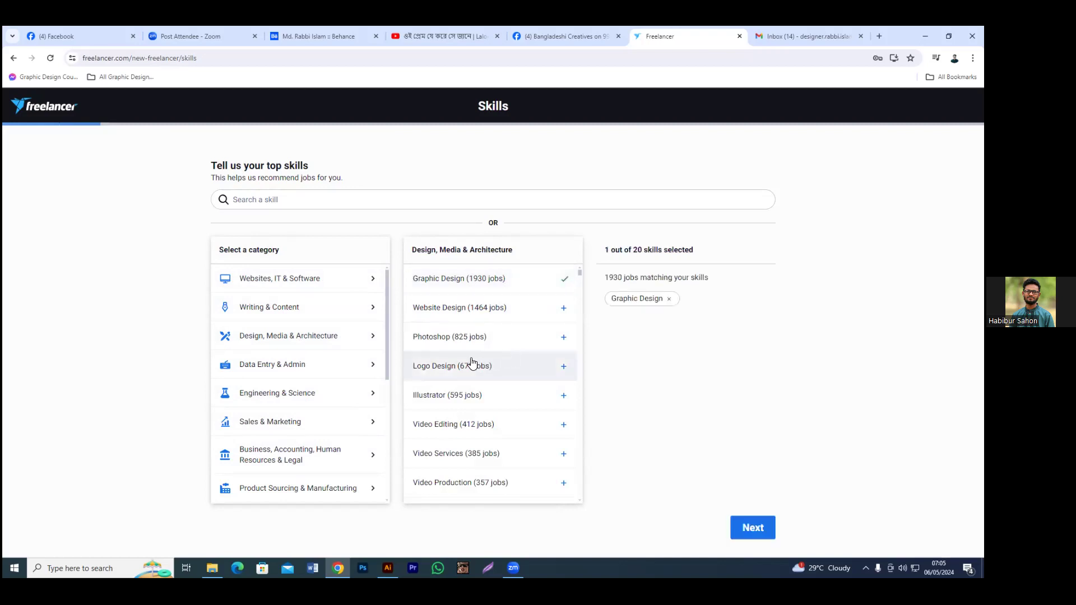
{"action": "left_click", "coordinate": [562, 341]}
{"action": "left_click", "coordinate": [564, 367]}
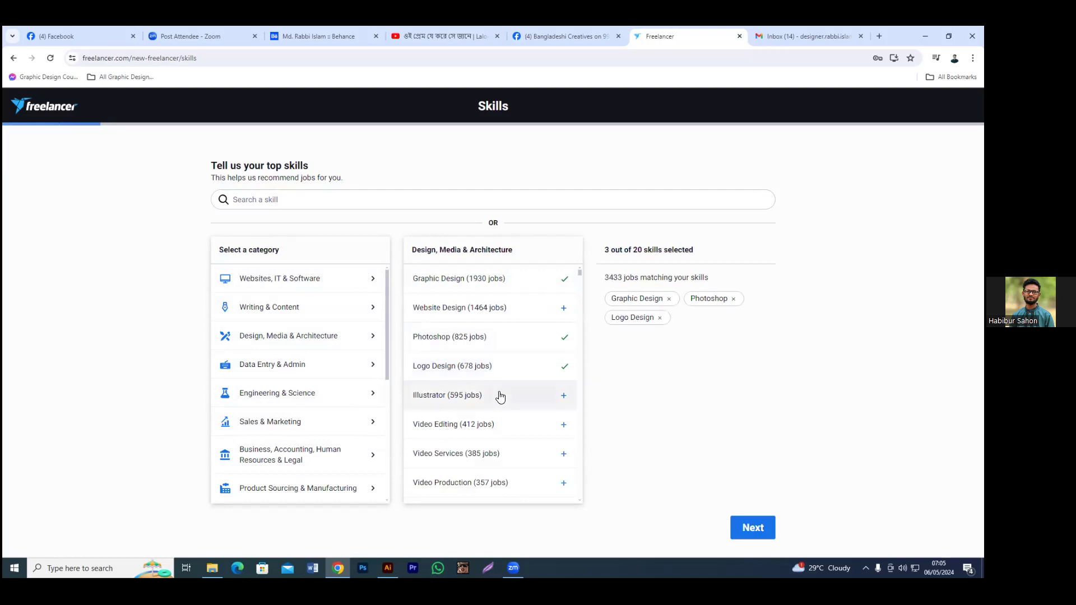
{"action": "left_click", "coordinate": [564, 397]}
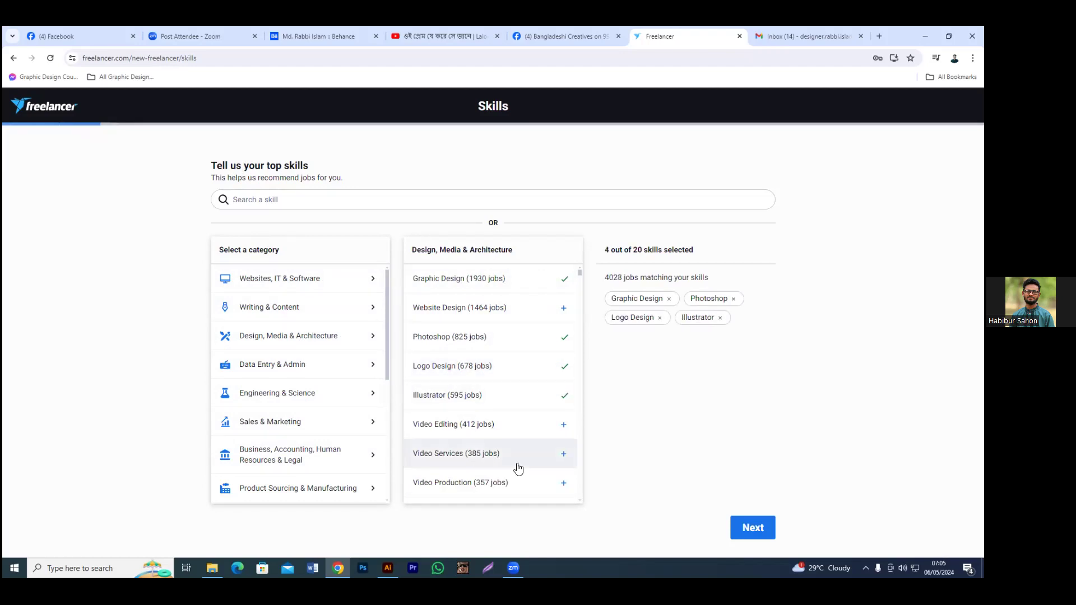
Add Photoshop Design, Illustration and Photo Editing to the selected skills
{"action": "scroll", "coordinate": [515, 409], "scroll_direction": "down", "scroll_amount": 2}
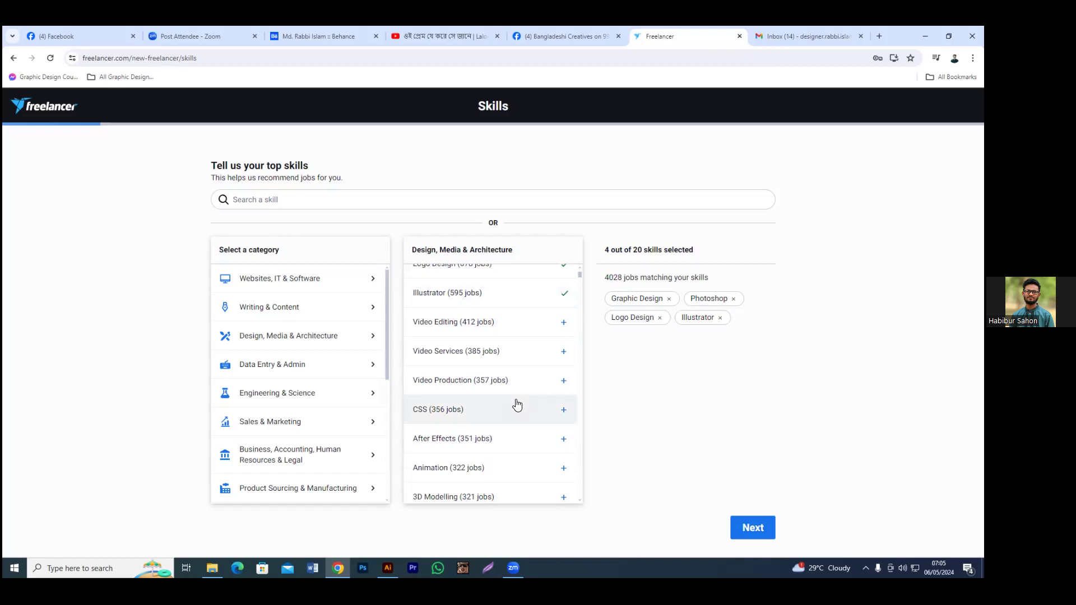
{"action": "scroll", "coordinate": [461, 416], "scroll_direction": "down", "scroll_amount": 1}
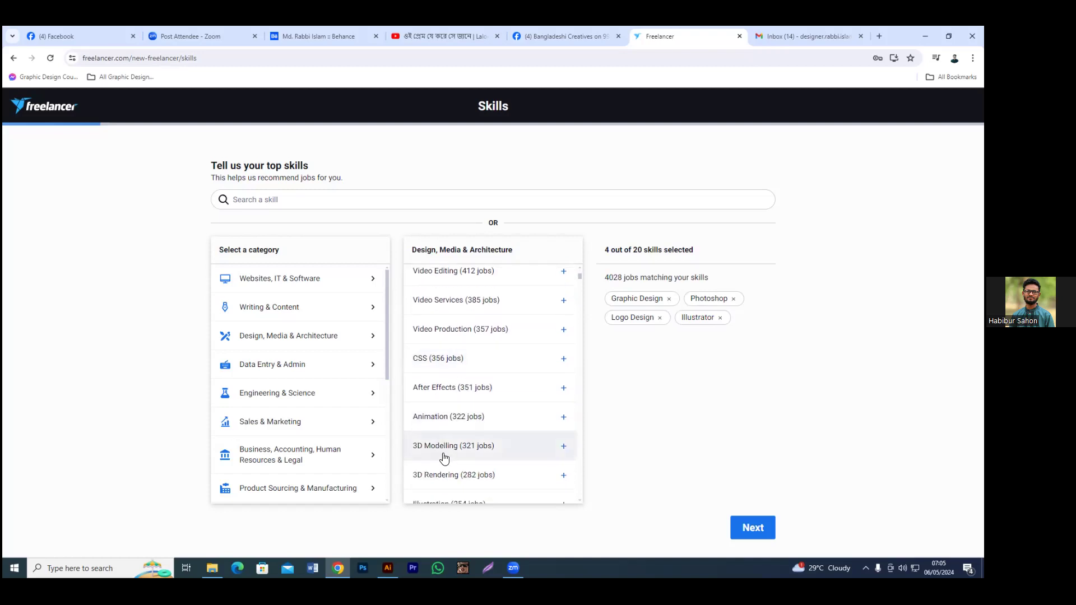
{"action": "scroll", "coordinate": [449, 449], "scroll_direction": "down", "scroll_amount": 3}
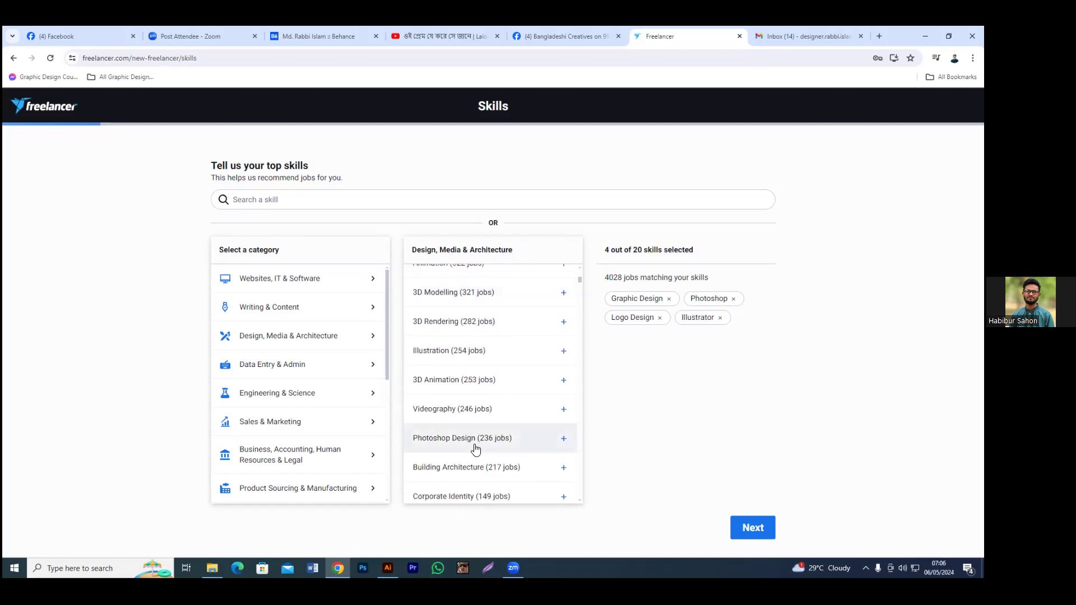
{"action": "left_click", "coordinate": [562, 439]}
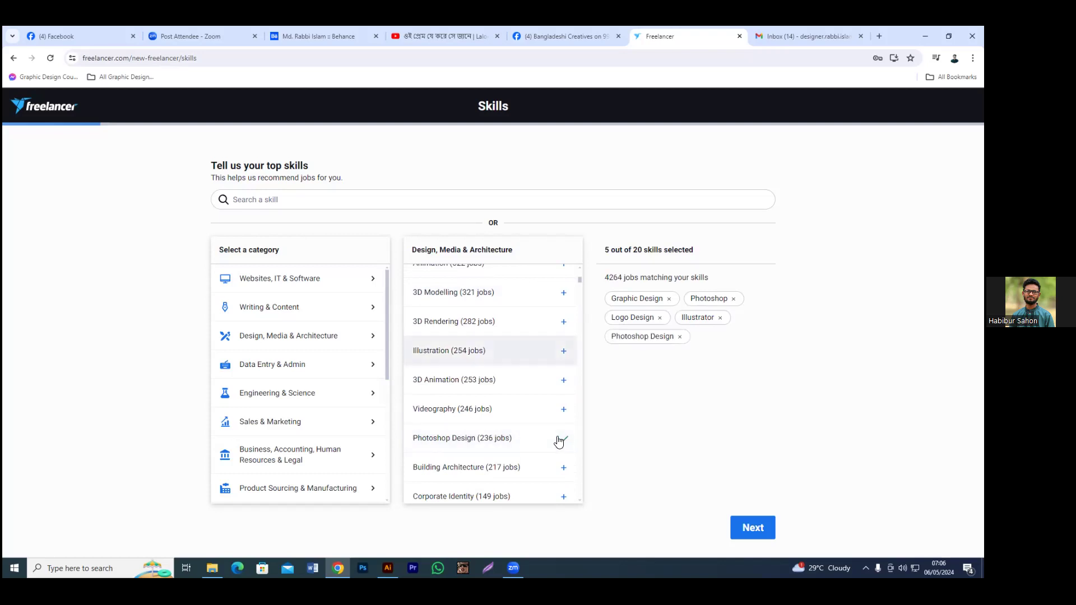
{"action": "left_click", "coordinate": [563, 351]}
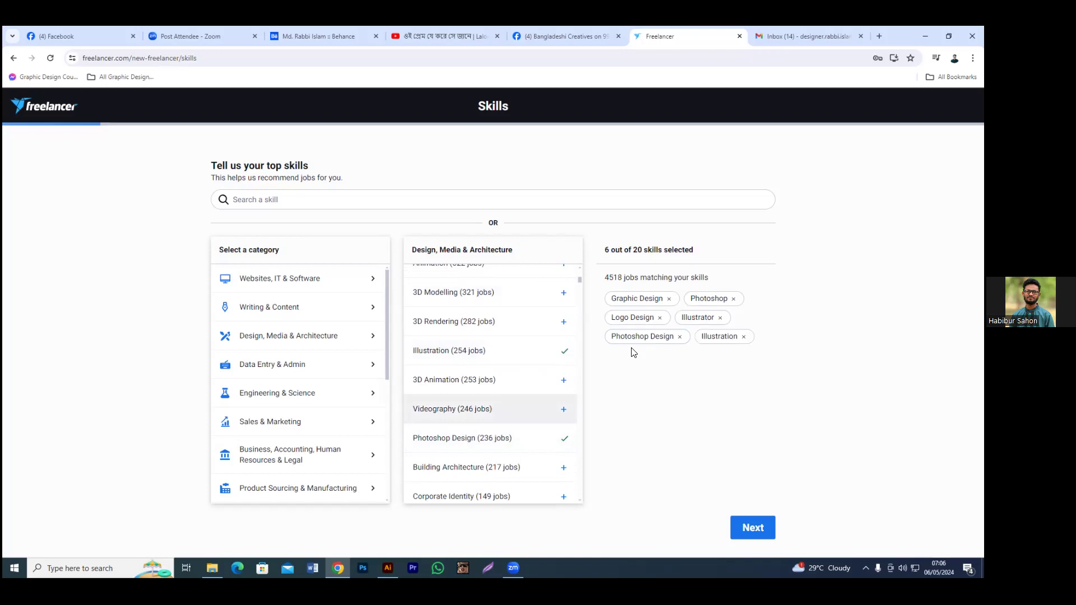
{"action": "scroll", "coordinate": [492, 387], "scroll_direction": "down", "scroll_amount": 1}
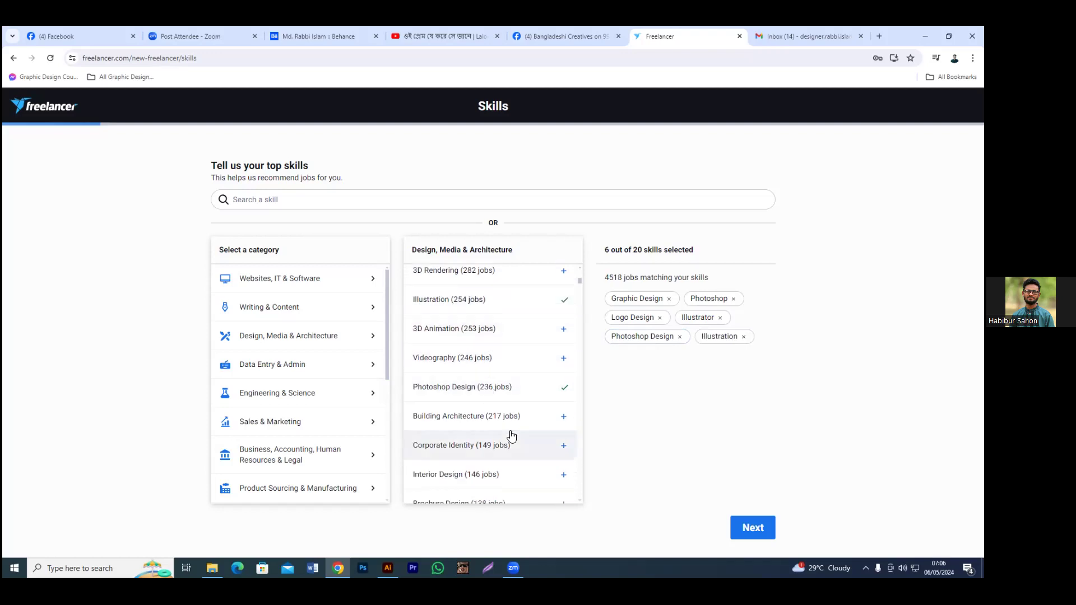
{"action": "scroll", "coordinate": [503, 435], "scroll_direction": "down", "scroll_amount": 1}
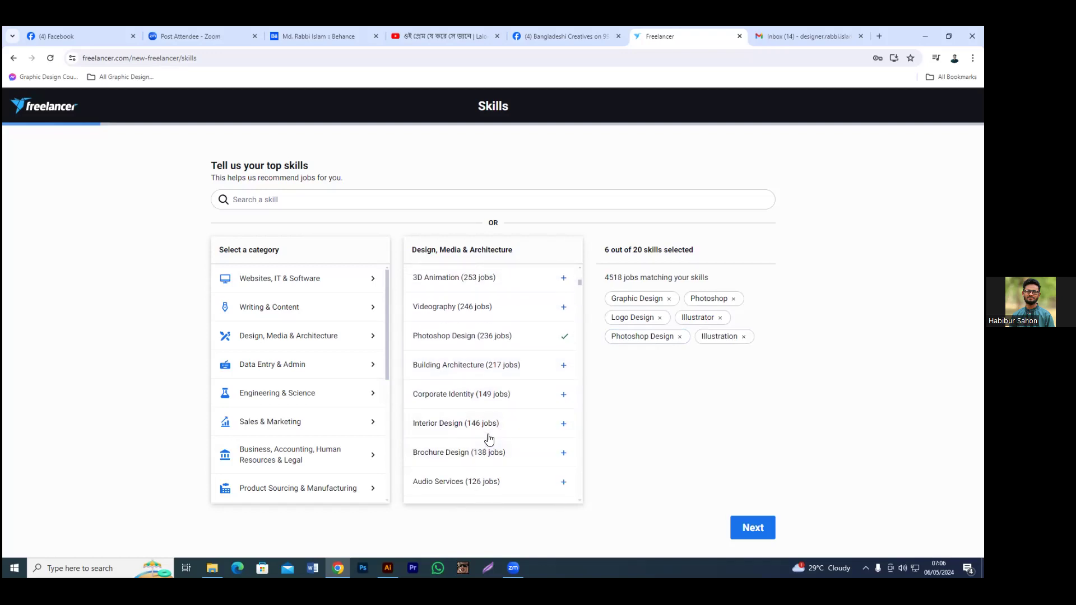
{"action": "scroll", "coordinate": [492, 429], "scroll_direction": "down", "scroll_amount": 2}
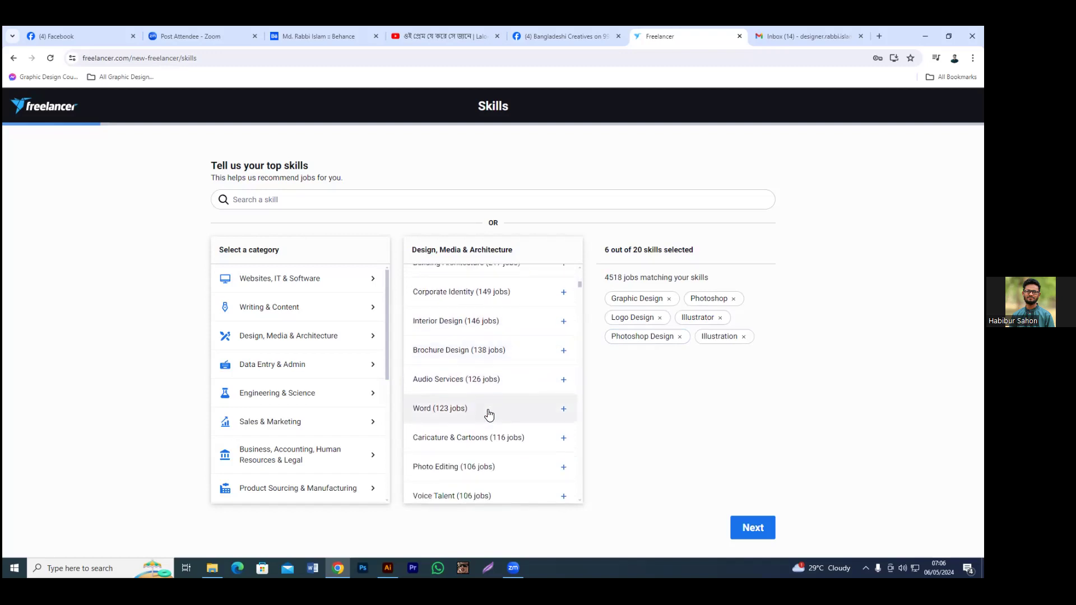
{"action": "scroll", "coordinate": [484, 413], "scroll_direction": "down", "scroll_amount": 1}
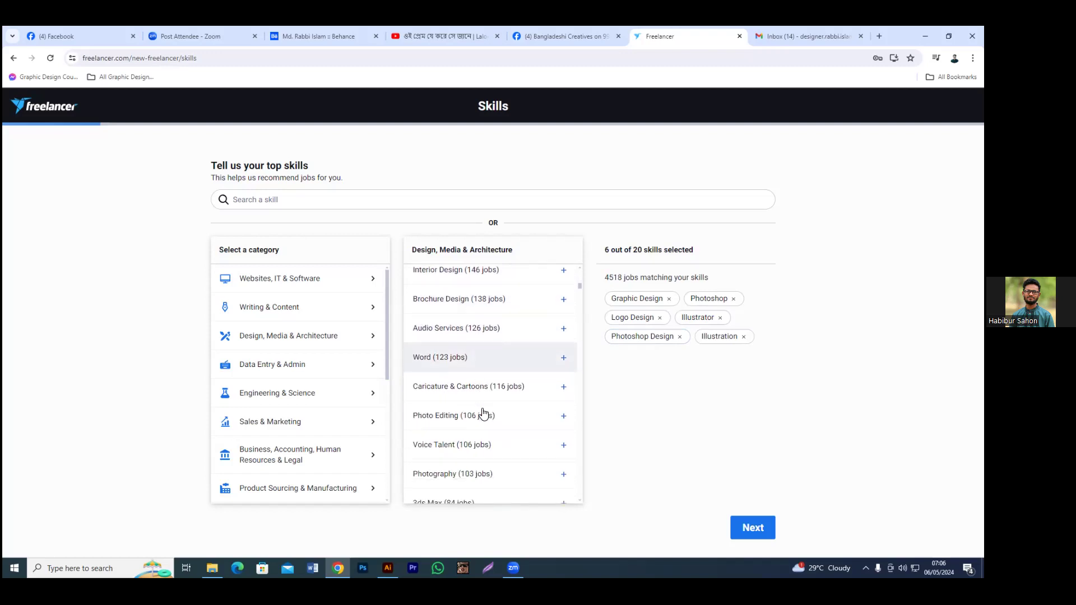
{"action": "left_click", "coordinate": [563, 418]}
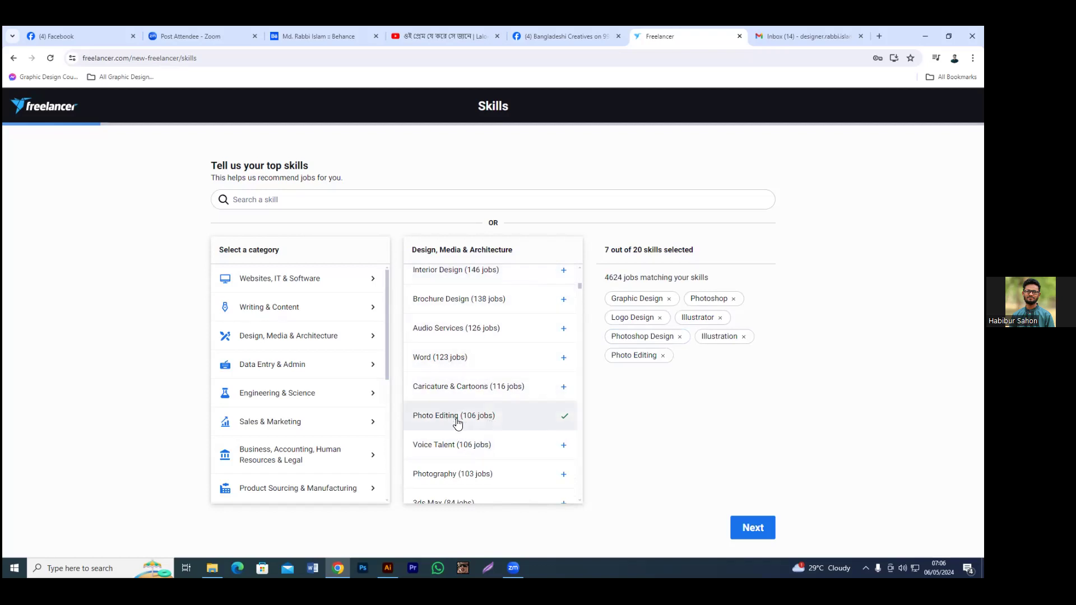
Add Banner Design, T-Shirts, Covers & Packaging and Fashion Design to the selected skills
{"action": "scroll", "coordinate": [466, 423], "scroll_direction": "down", "scroll_amount": 1}
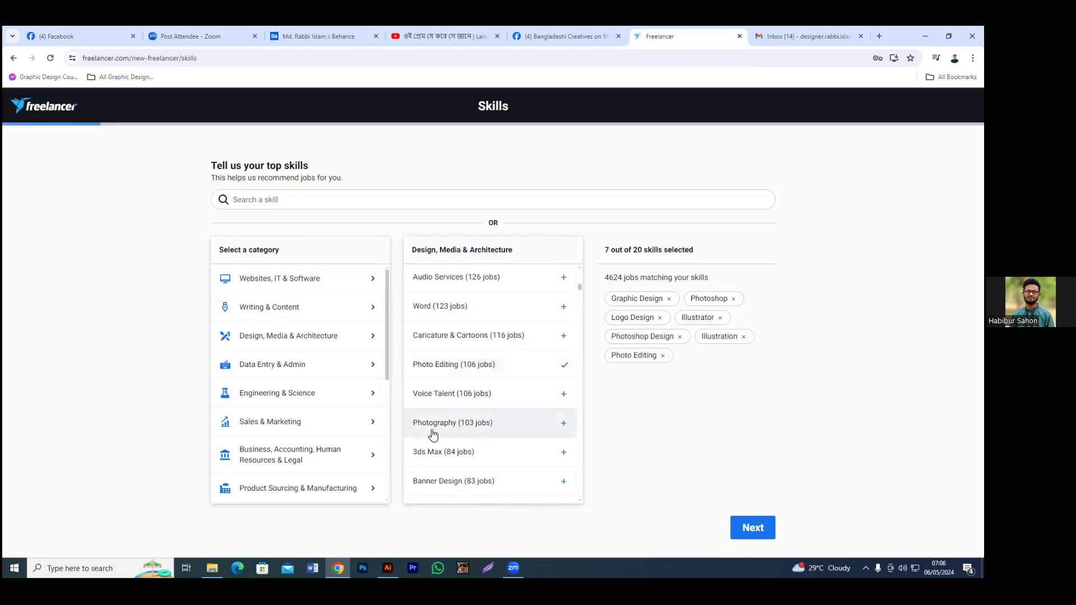
{"action": "scroll", "coordinate": [481, 432], "scroll_direction": "down", "scroll_amount": 1}
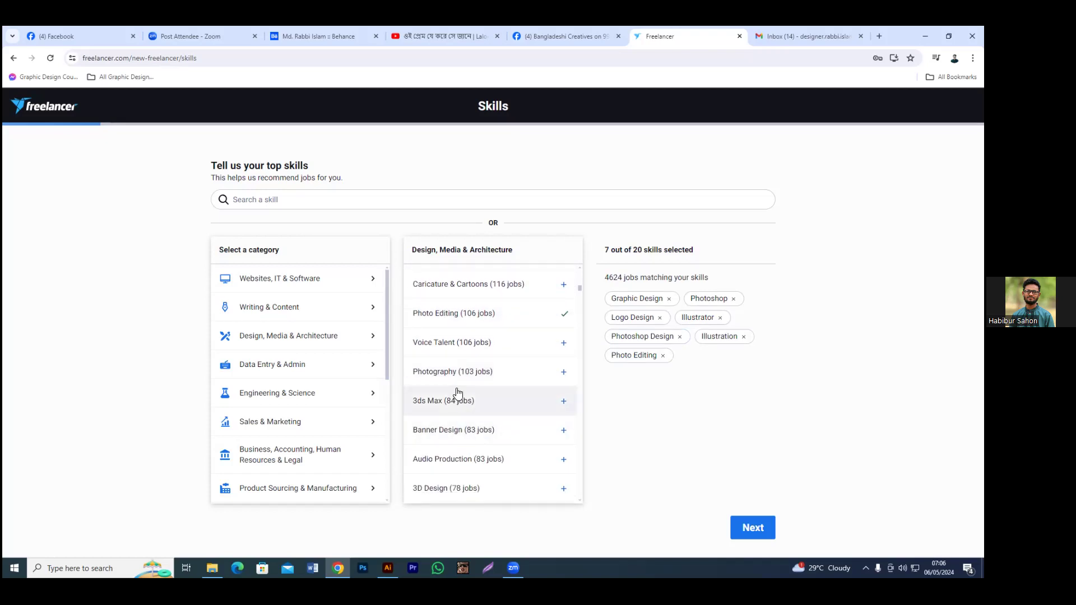
{"action": "scroll", "coordinate": [460, 399], "scroll_direction": "down", "scroll_amount": 1}
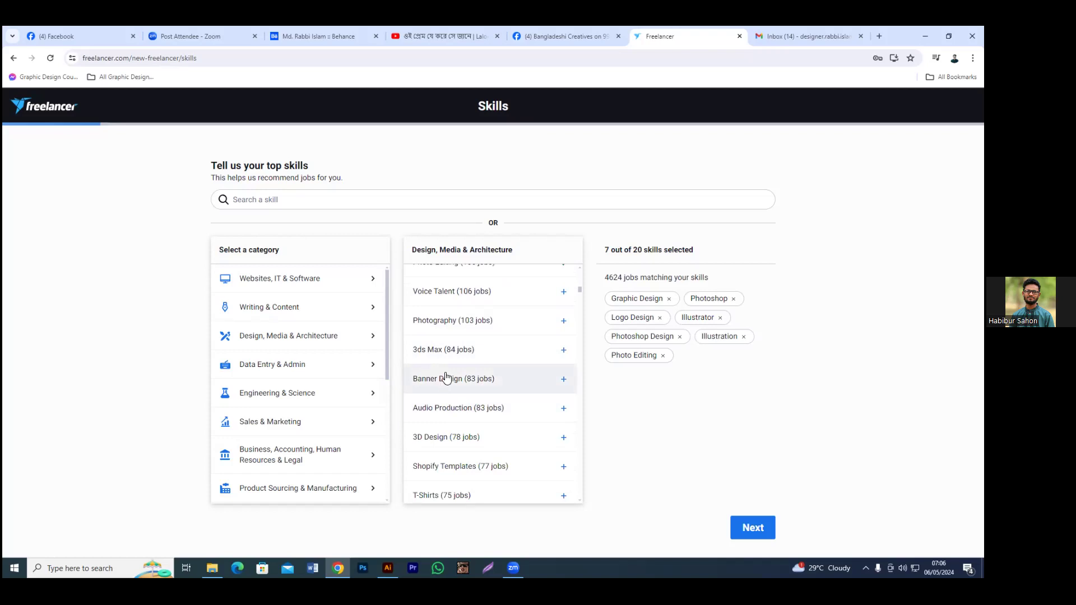
{"action": "left_click", "coordinate": [564, 380]}
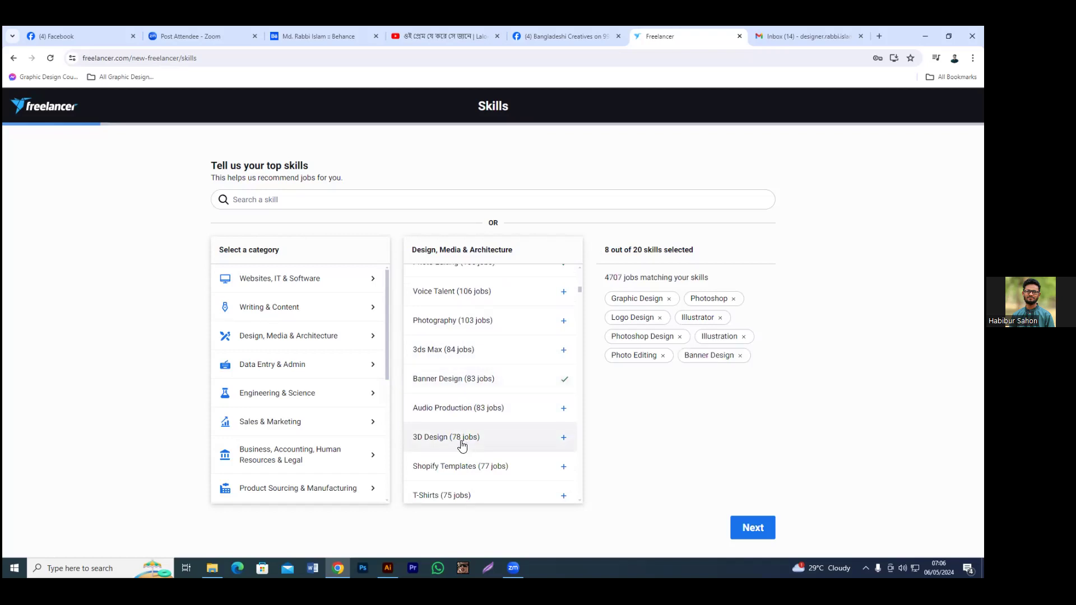
{"action": "scroll", "coordinate": [465, 431], "scroll_direction": "down", "scroll_amount": 2}
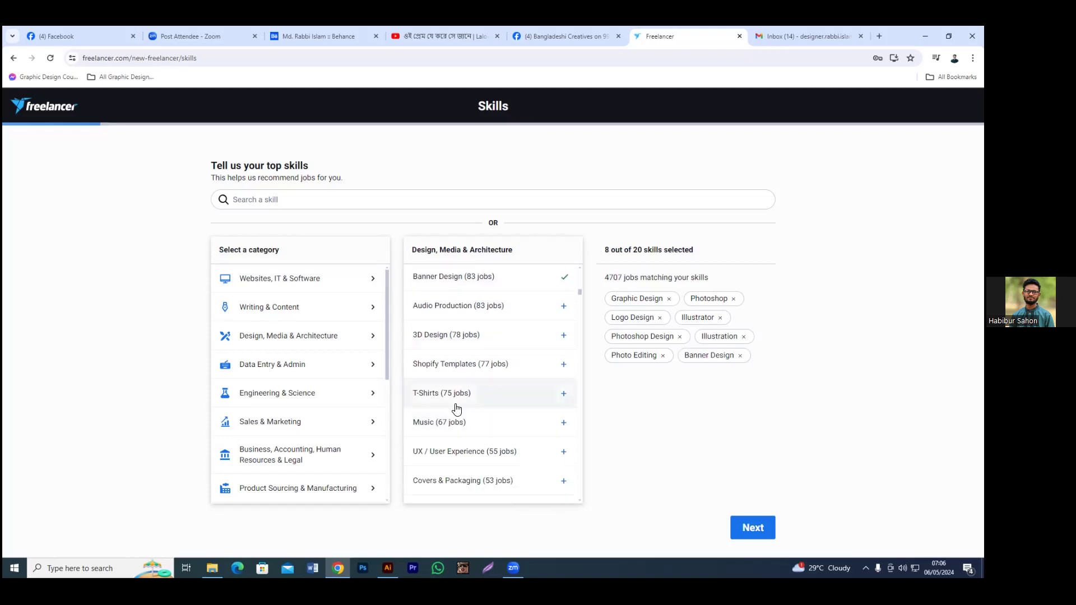
{"action": "left_click", "coordinate": [564, 398]}
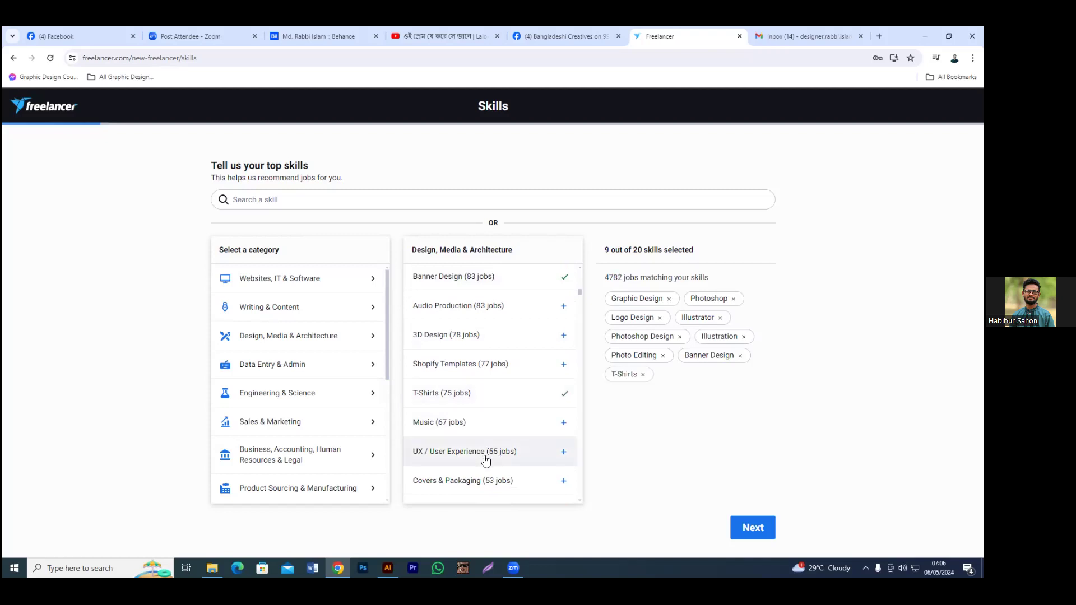
{"action": "scroll", "coordinate": [480, 442], "scroll_direction": "down", "scroll_amount": 2}
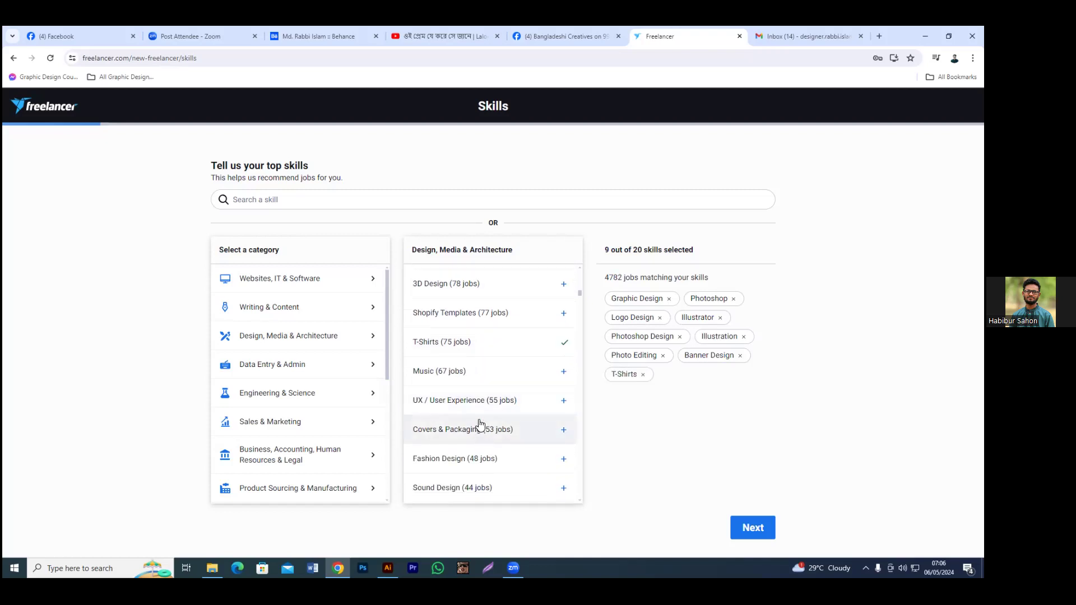
{"action": "scroll", "coordinate": [493, 408], "scroll_direction": "down", "scroll_amount": 2}
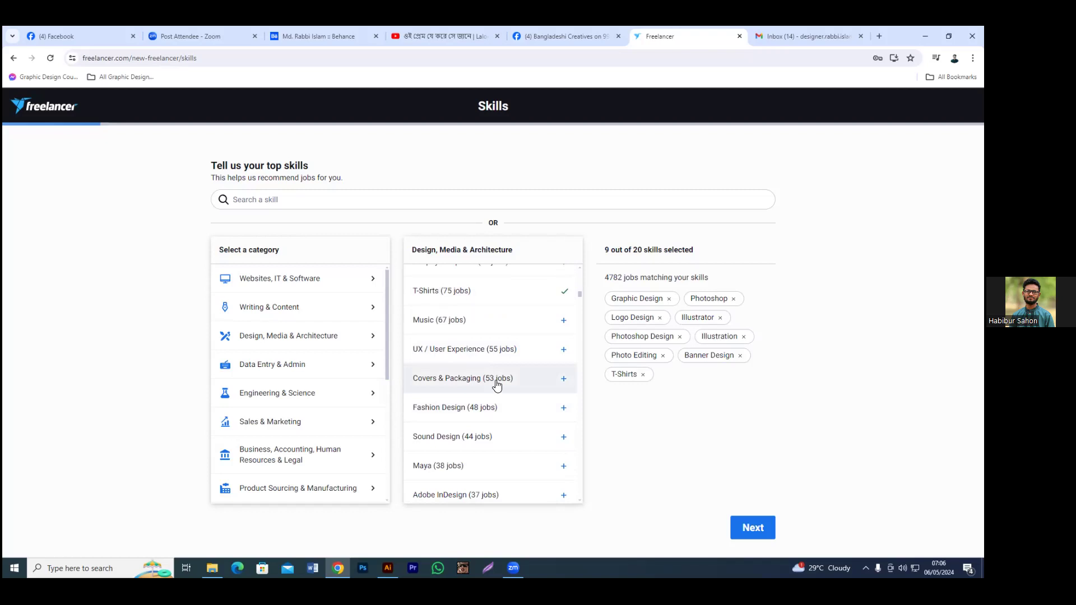
{"action": "left_click", "coordinate": [563, 379]}
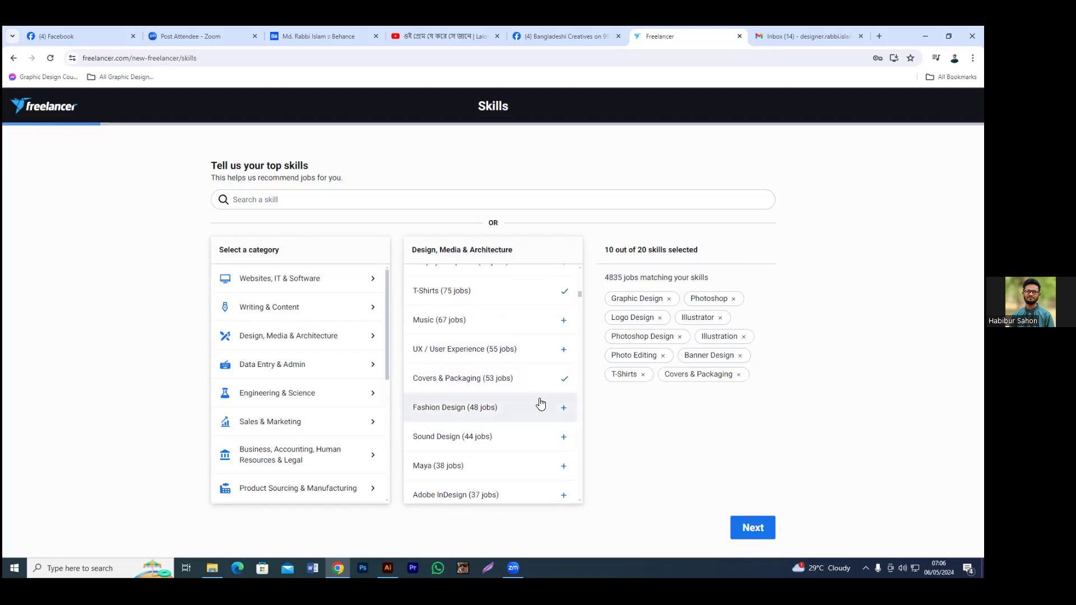
{"action": "left_click", "coordinate": [563, 408]}
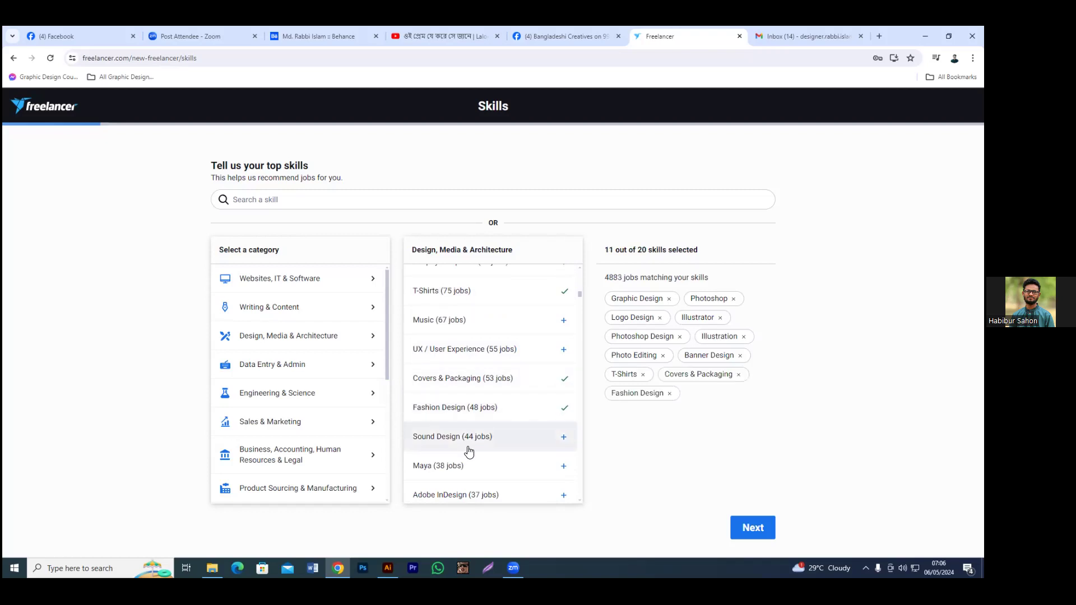
Add Flyer Design, Business Cards, Icon Design, Advertisement Design and Poster Design to the selected skills
{"action": "scroll", "coordinate": [471, 449], "scroll_direction": "down", "scroll_amount": 1}
{"action": "scroll", "coordinate": [470, 450], "scroll_direction": "down", "scroll_amount": 1}
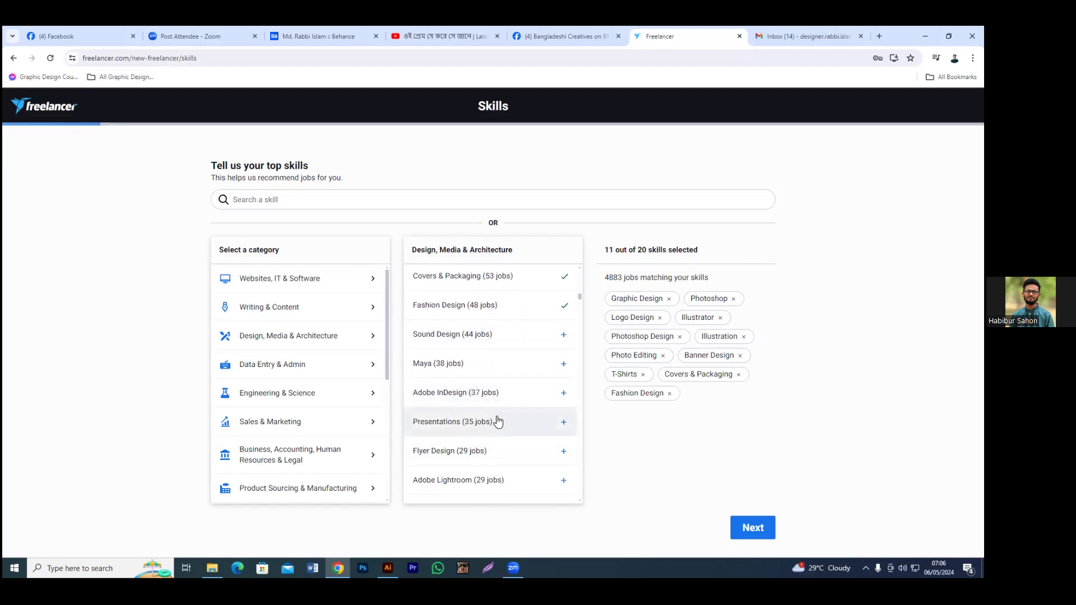
{"action": "left_click", "coordinate": [564, 456]}
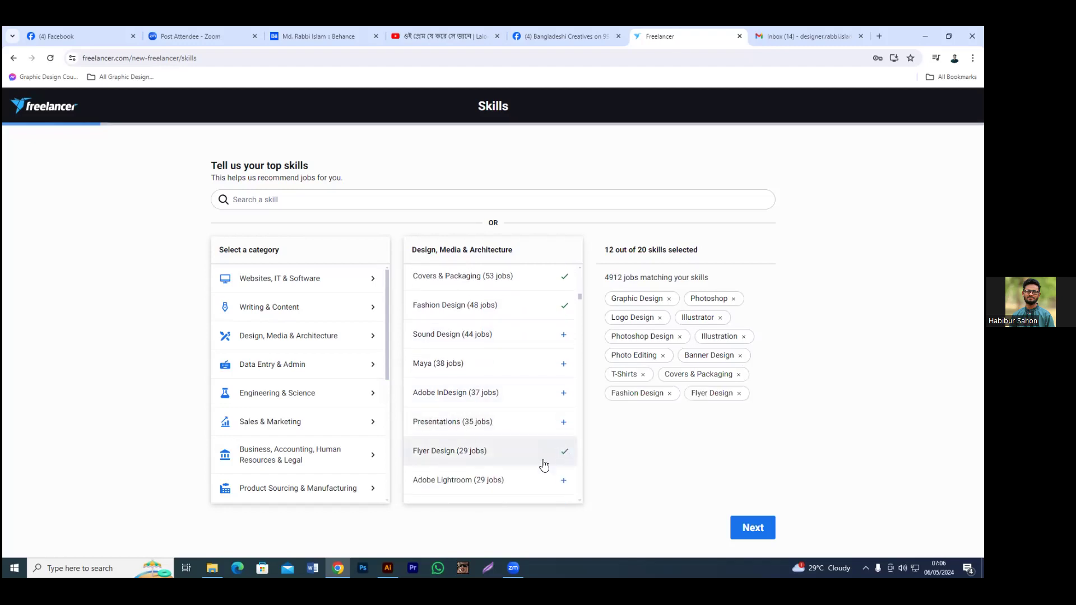
{"action": "scroll", "coordinate": [487, 437], "scroll_direction": "down", "scroll_amount": 2}
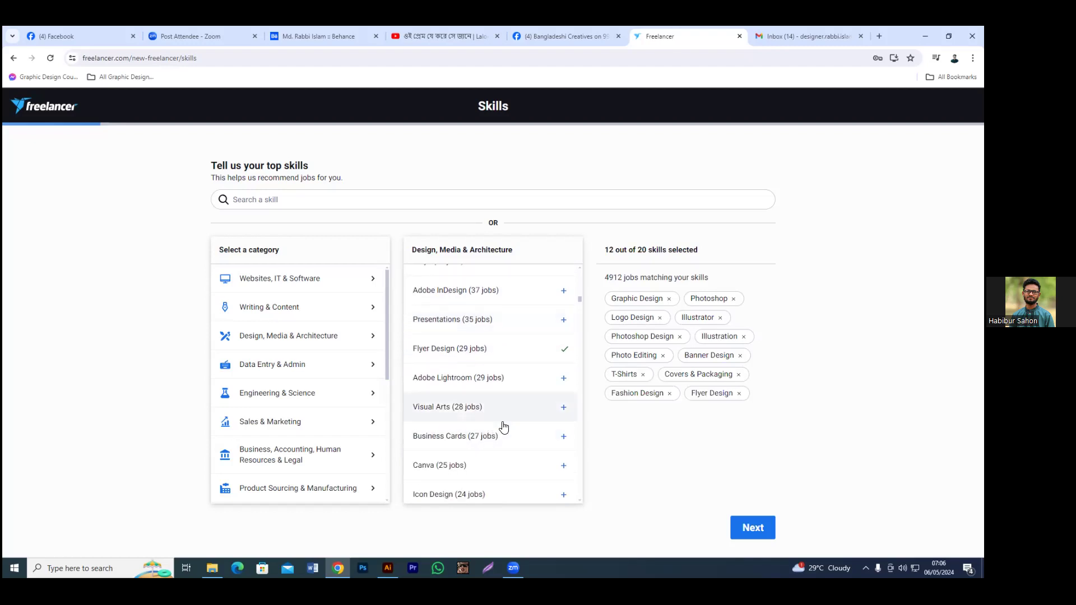
{"action": "left_click", "coordinate": [564, 437]}
{"action": "scroll", "coordinate": [471, 443], "scroll_direction": "down", "scroll_amount": 1}
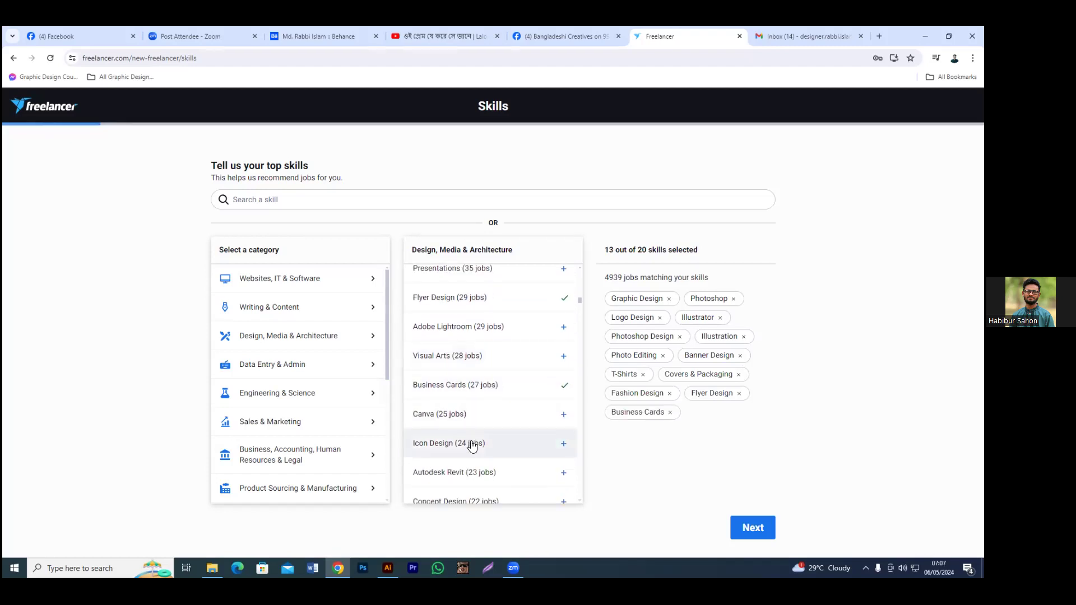
{"action": "left_click", "coordinate": [563, 443]}
{"action": "scroll", "coordinate": [512, 439], "scroll_direction": "down", "scroll_amount": 1}
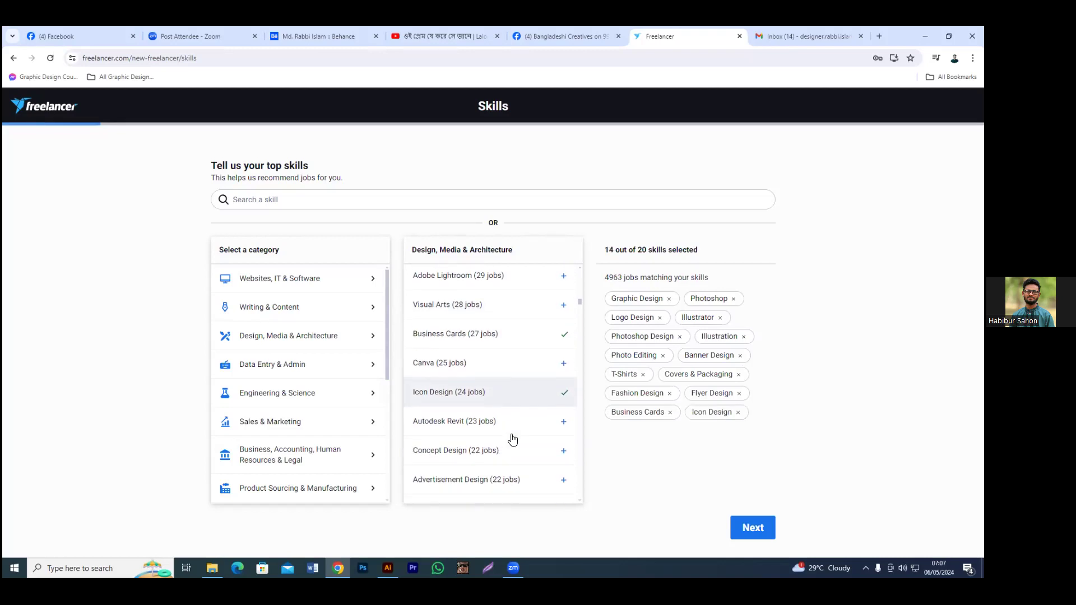
{"action": "scroll", "coordinate": [487, 435], "scroll_direction": "down", "scroll_amount": 2}
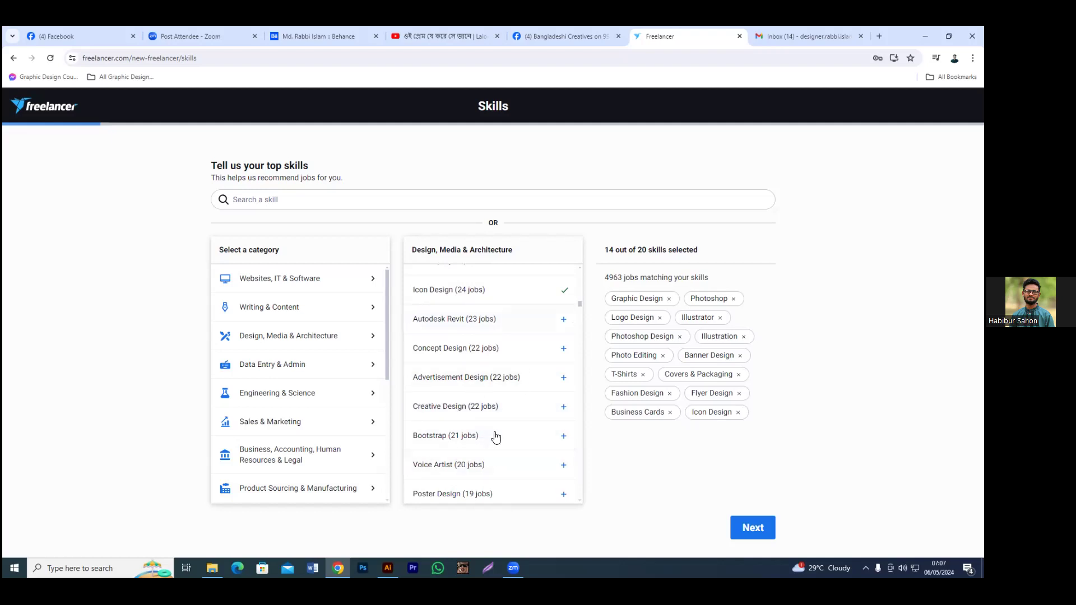
{"action": "scroll", "coordinate": [496, 426], "scroll_direction": "down", "scroll_amount": 1}
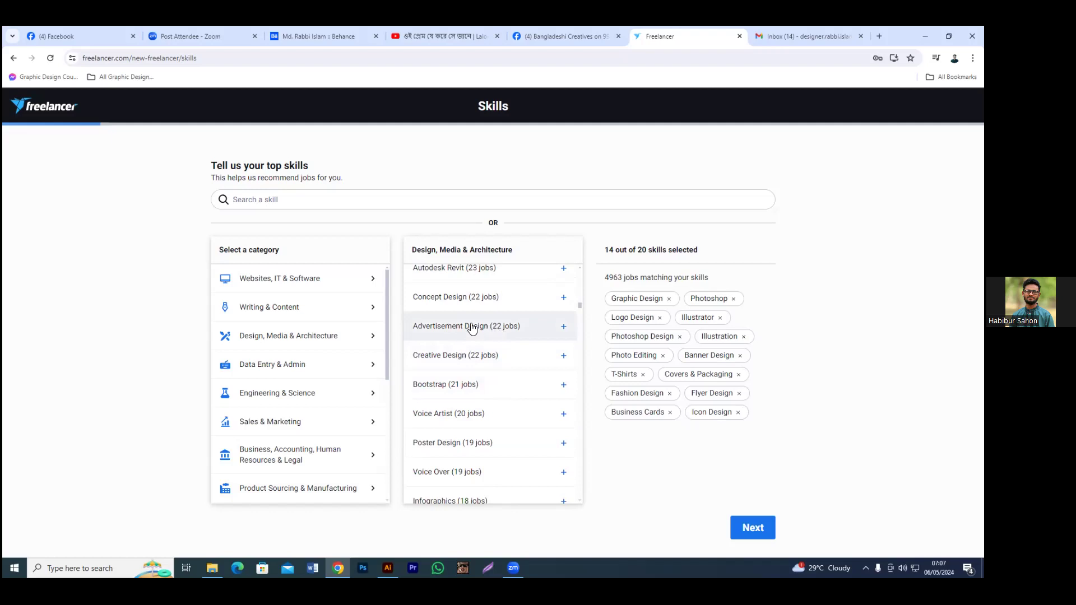
{"action": "left_click", "coordinate": [564, 327]}
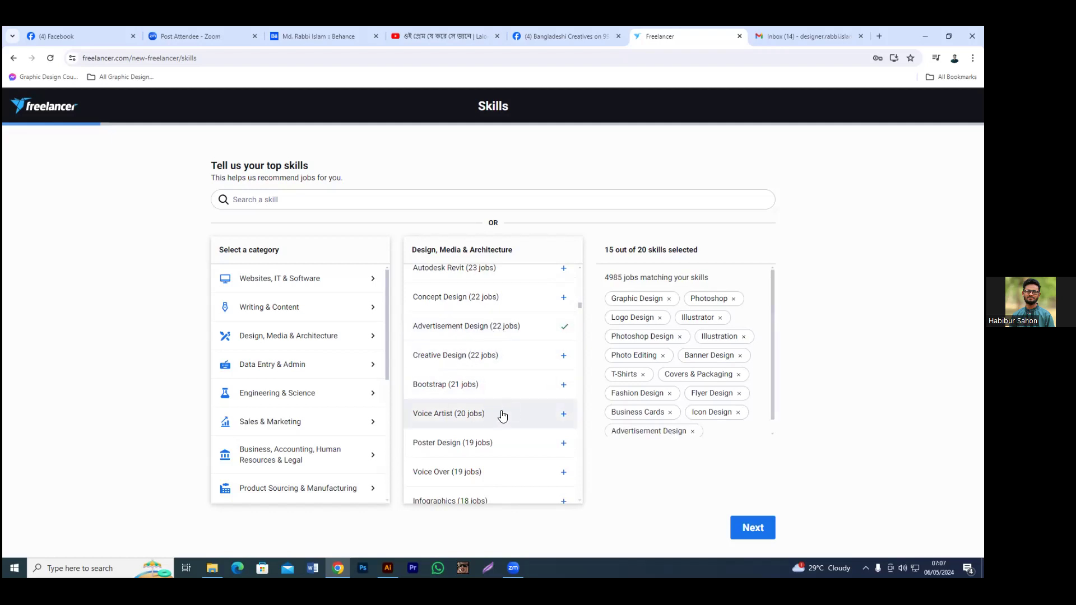
{"action": "scroll", "coordinate": [502, 415], "scroll_direction": "down", "scroll_amount": 1}
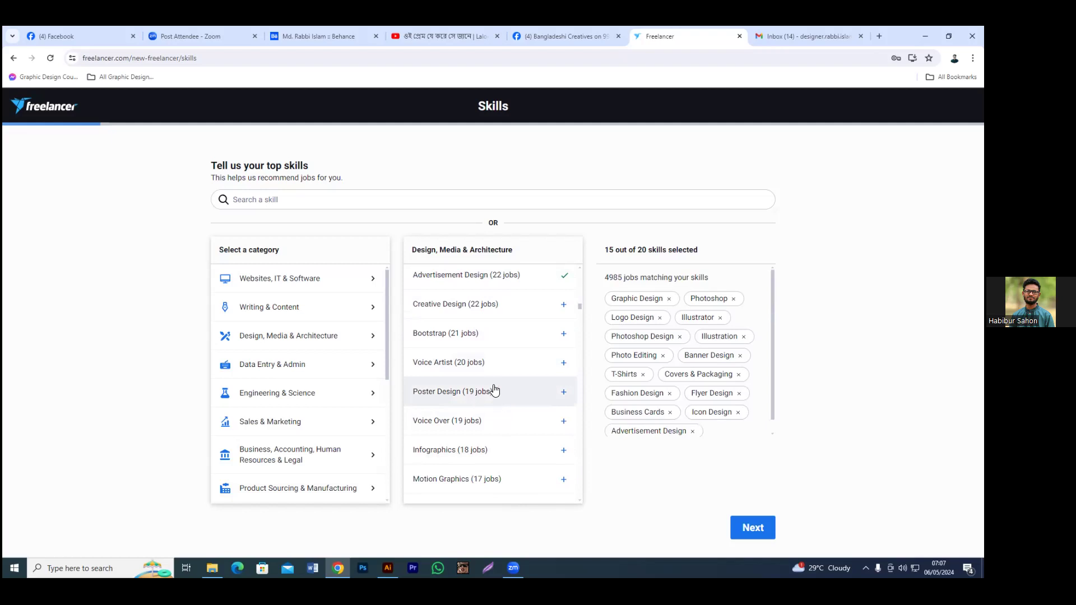
{"action": "left_click", "coordinate": [564, 393]}
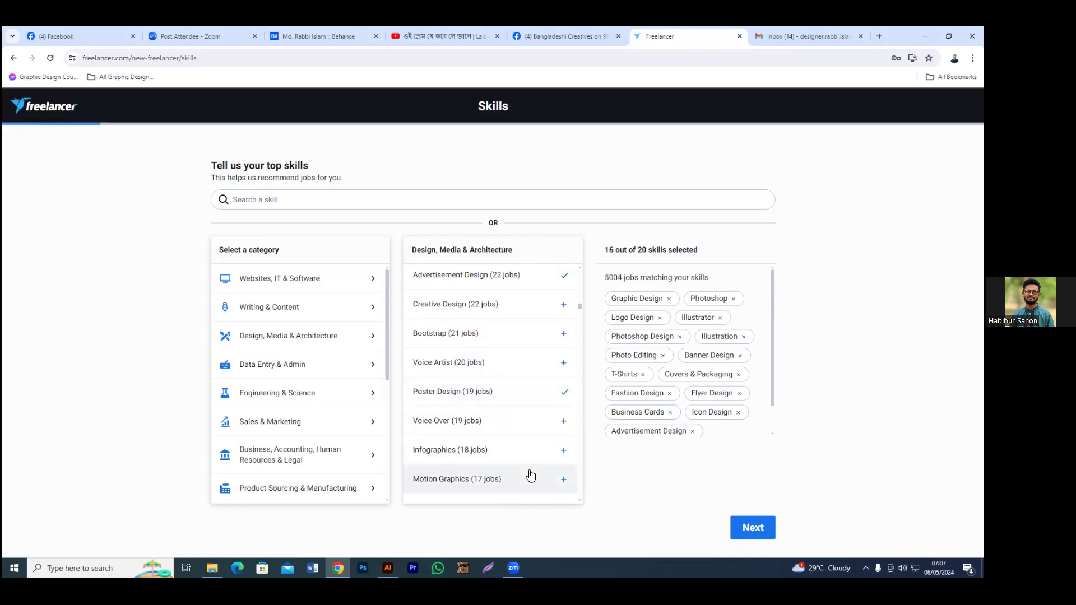
{"action": "scroll", "coordinate": [485, 437], "scroll_direction": "down", "scroll_amount": 1}
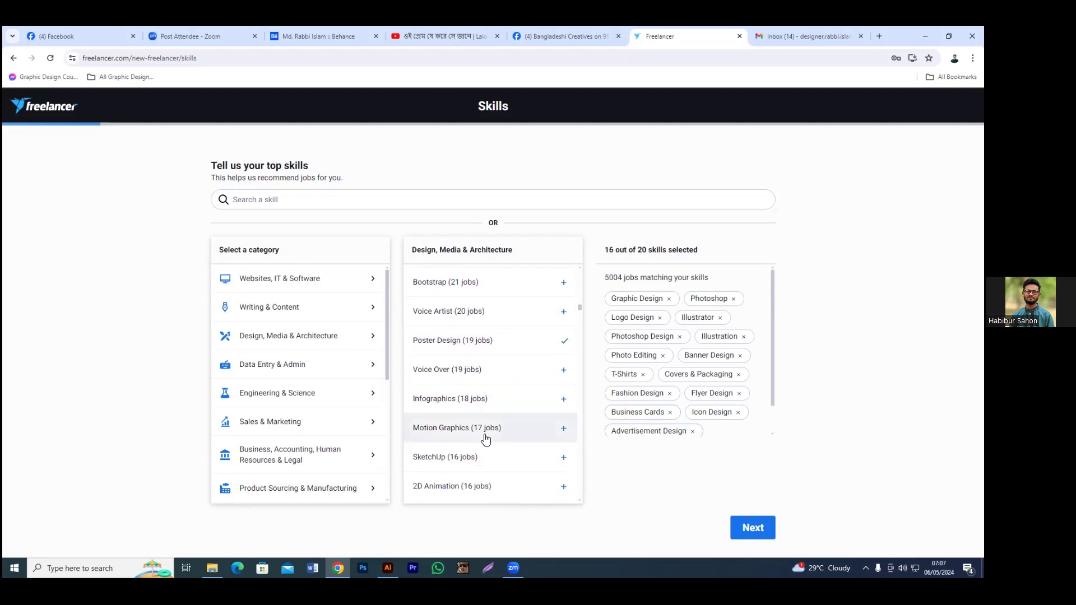
{"action": "scroll", "coordinate": [486, 438], "scroll_direction": "down", "scroll_amount": 1}
{"action": "scroll", "coordinate": [485, 438], "scroll_direction": "down", "scroll_amount": 1}
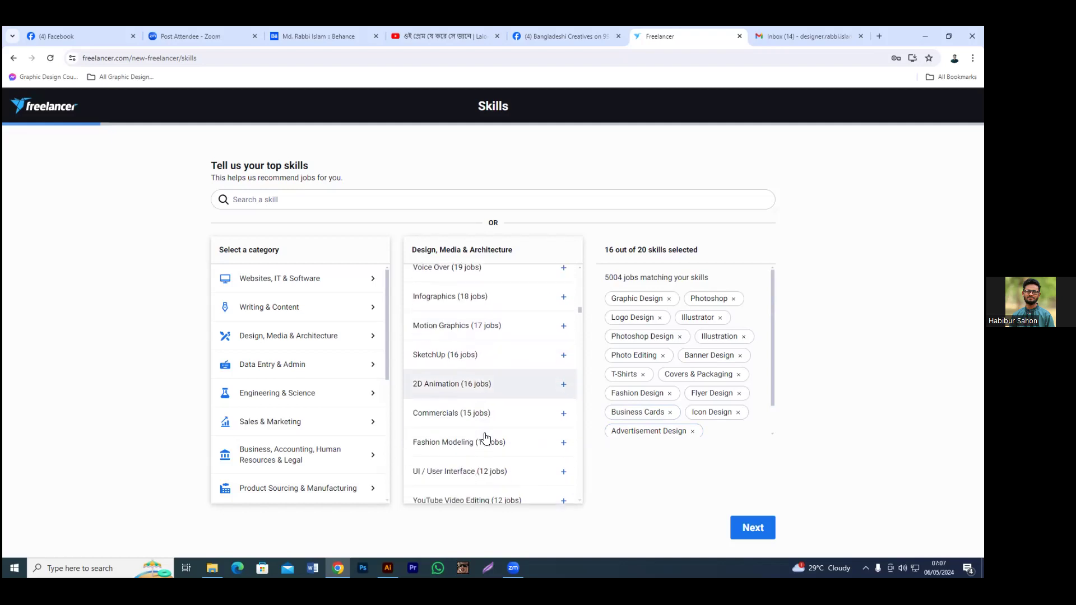
{"action": "scroll", "coordinate": [494, 439], "scroll_direction": "down", "scroll_amount": 1}
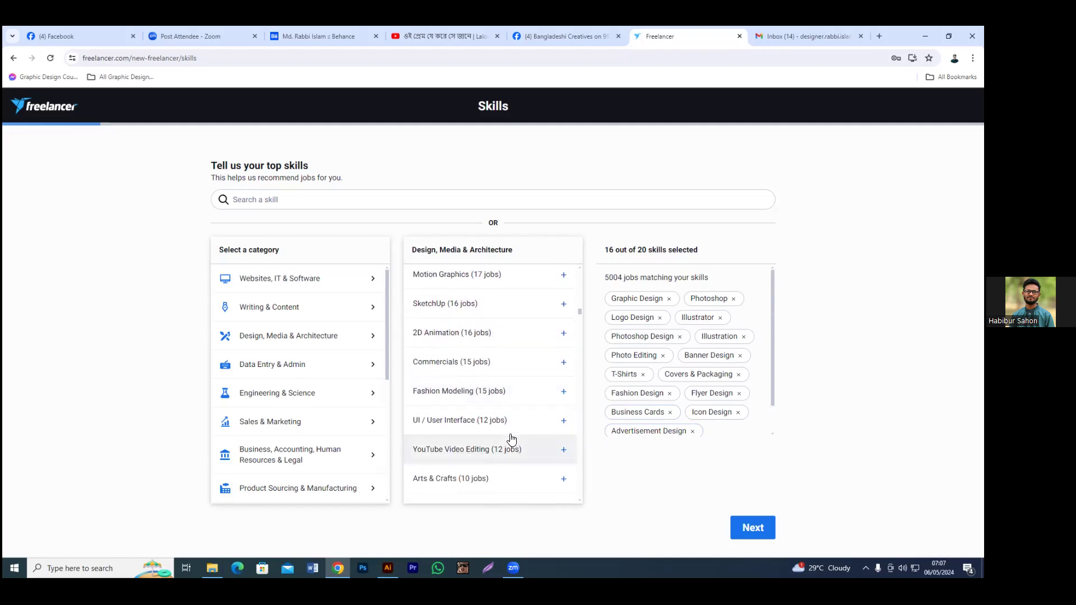
{"action": "scroll", "coordinate": [506, 421], "scroll_direction": "down", "scroll_amount": 1}
{"action": "scroll", "coordinate": [505, 421], "scroll_direction": "down", "scroll_amount": 1}
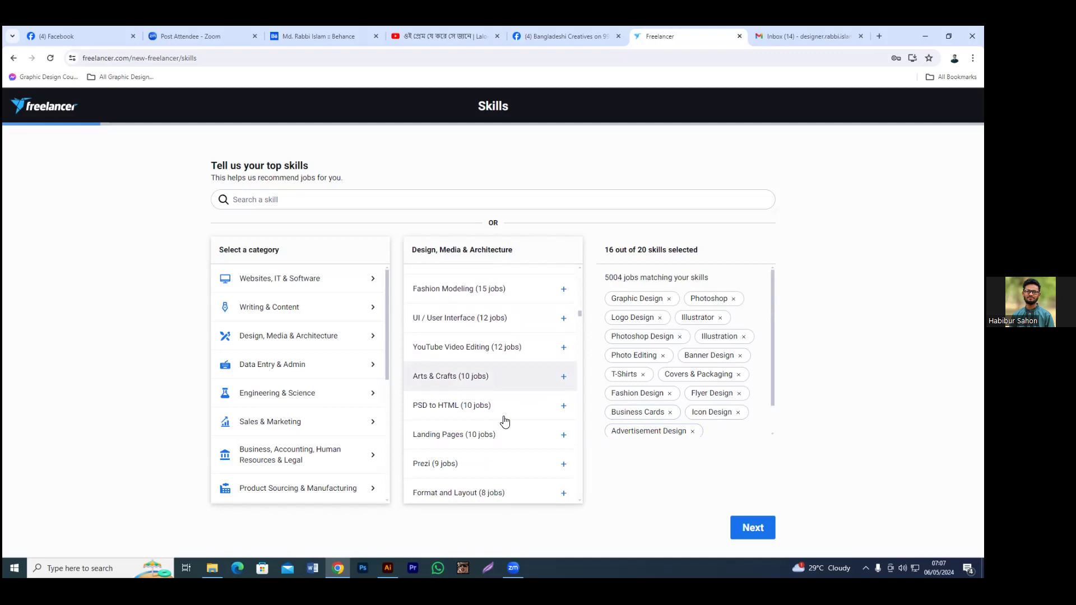
{"action": "scroll", "coordinate": [505, 422], "scroll_direction": "down", "scroll_amount": 2}
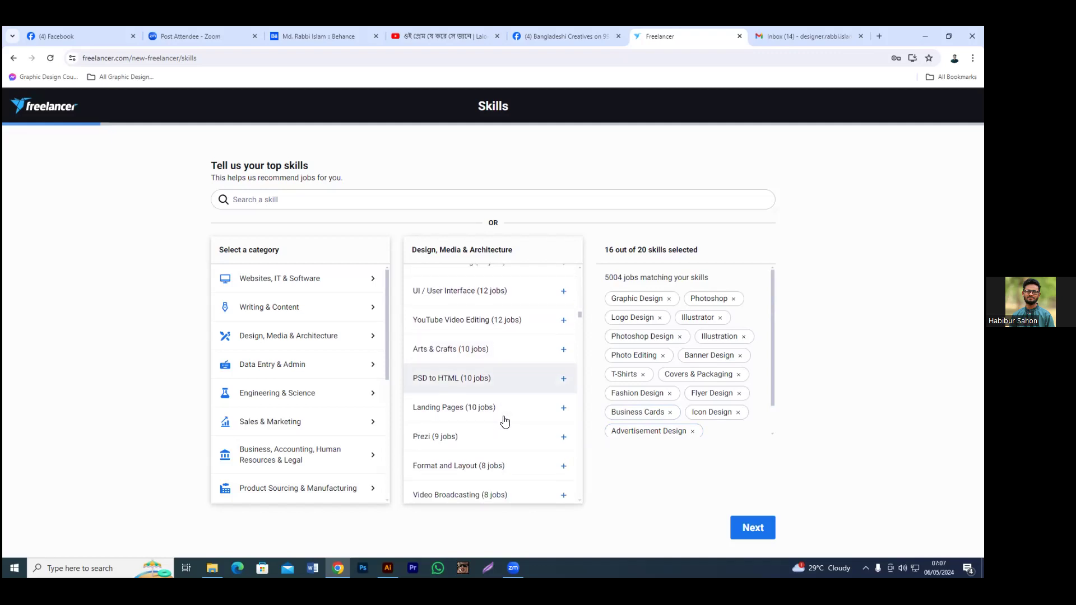
{"action": "scroll", "coordinate": [499, 423], "scroll_direction": "down", "scroll_amount": 2}
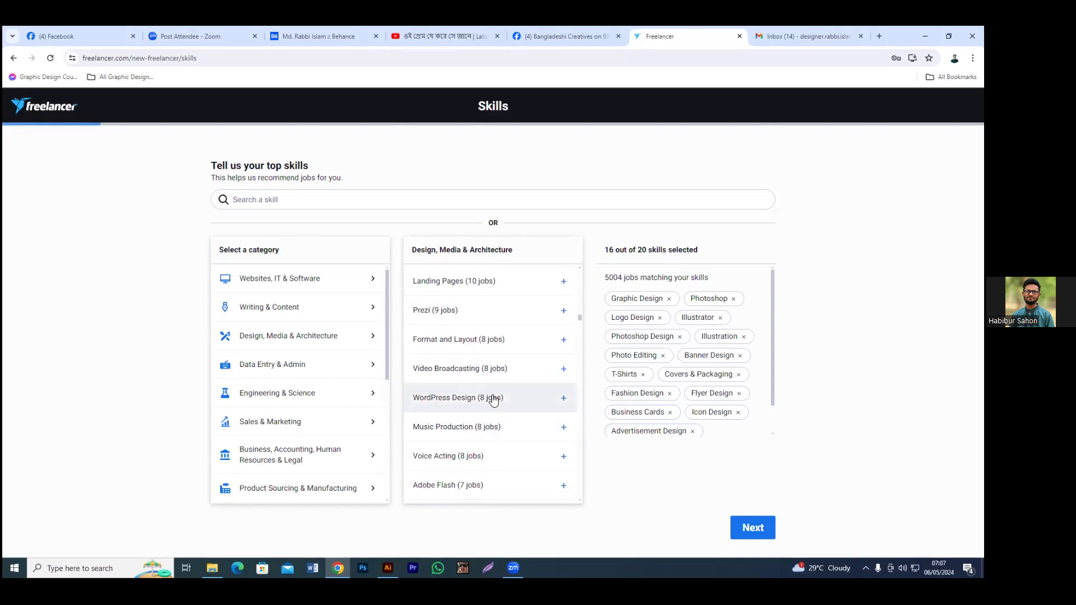
{"action": "scroll", "coordinate": [493, 399], "scroll_direction": "down", "scroll_amount": 1}
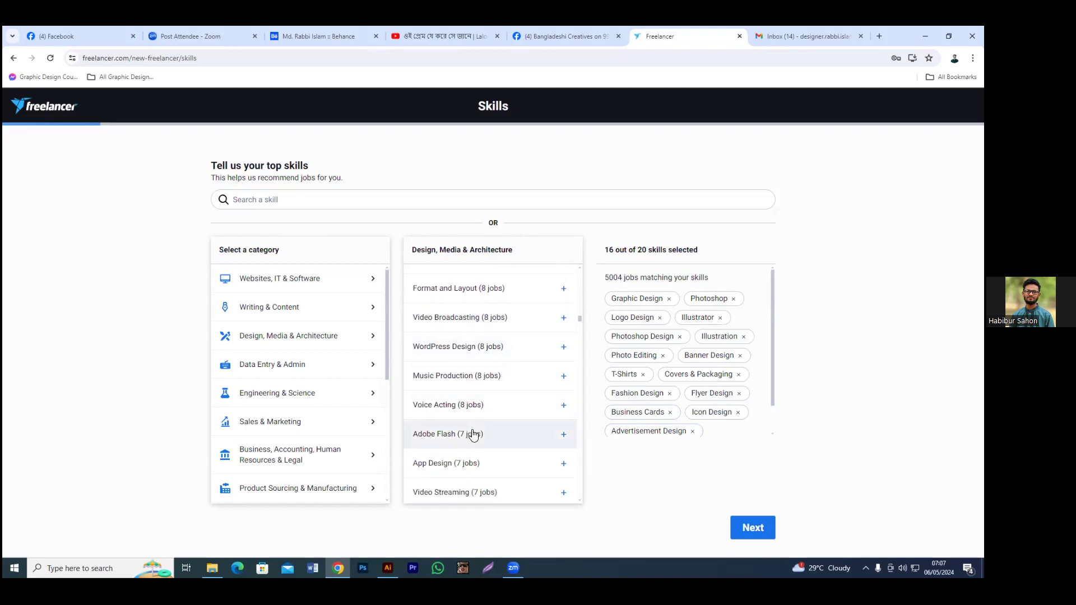
{"action": "scroll", "coordinate": [489, 386], "scroll_direction": "down", "scroll_amount": 1}
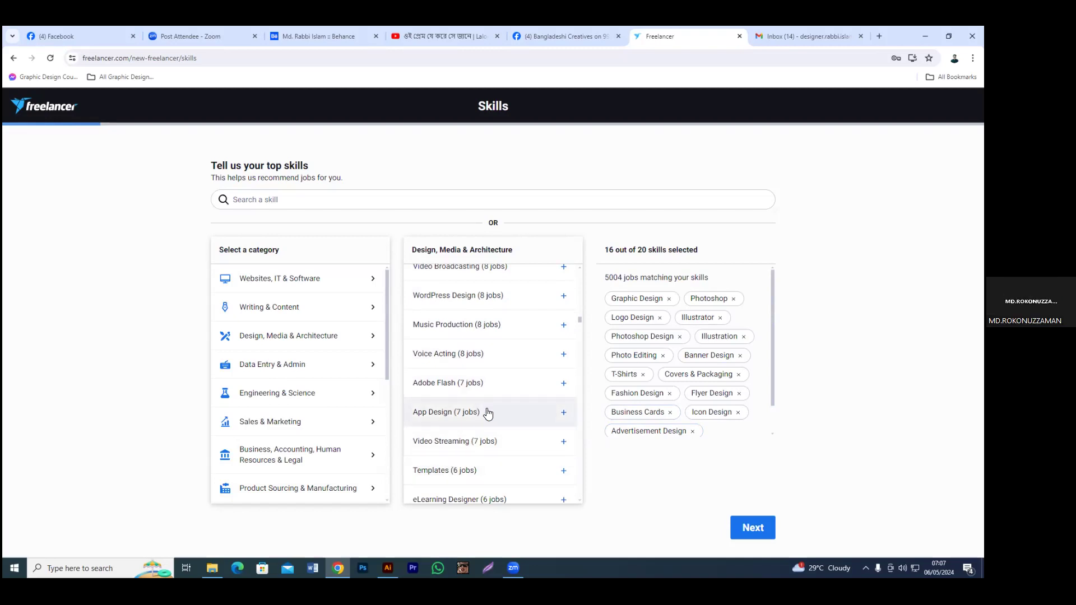
{"action": "scroll", "coordinate": [488, 413], "scroll_direction": "down", "scroll_amount": 1}
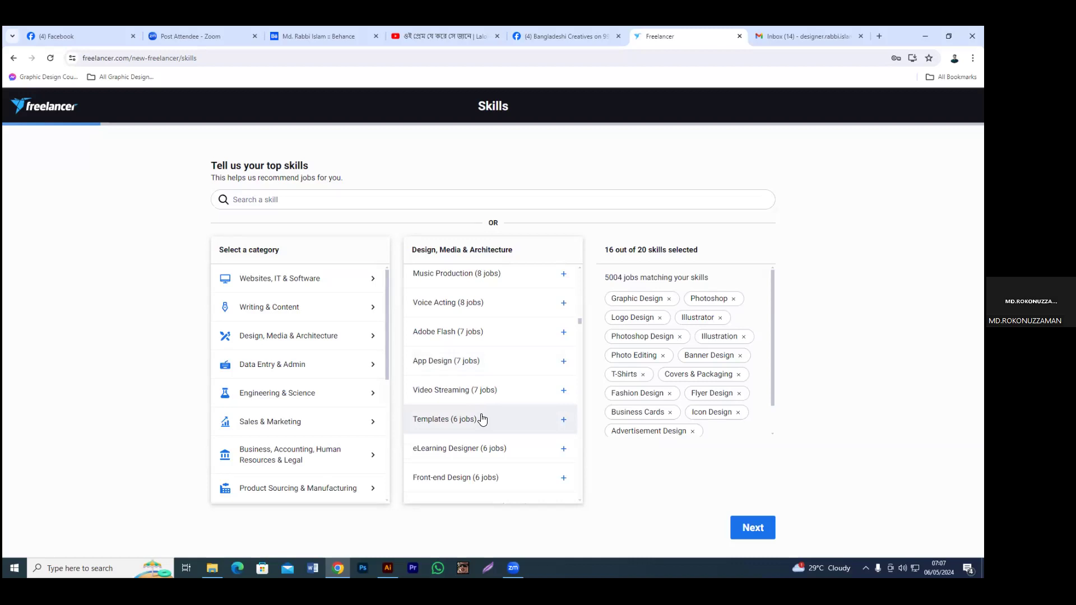
{"action": "scroll", "coordinate": [482, 418], "scroll_direction": "down", "scroll_amount": 1}
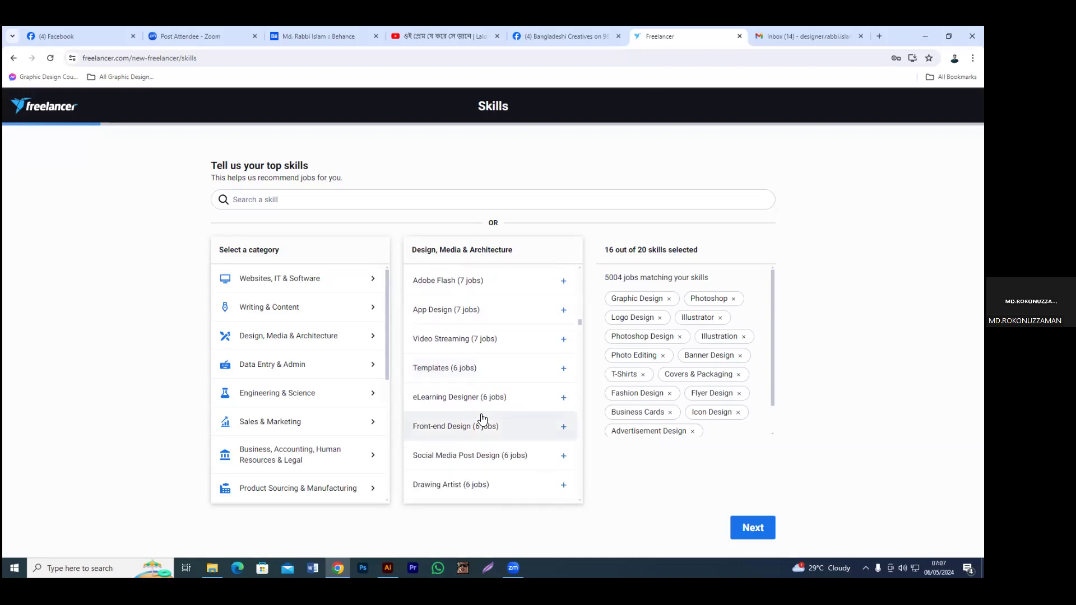
{"action": "scroll", "coordinate": [482, 418], "scroll_direction": "down", "scroll_amount": 1}
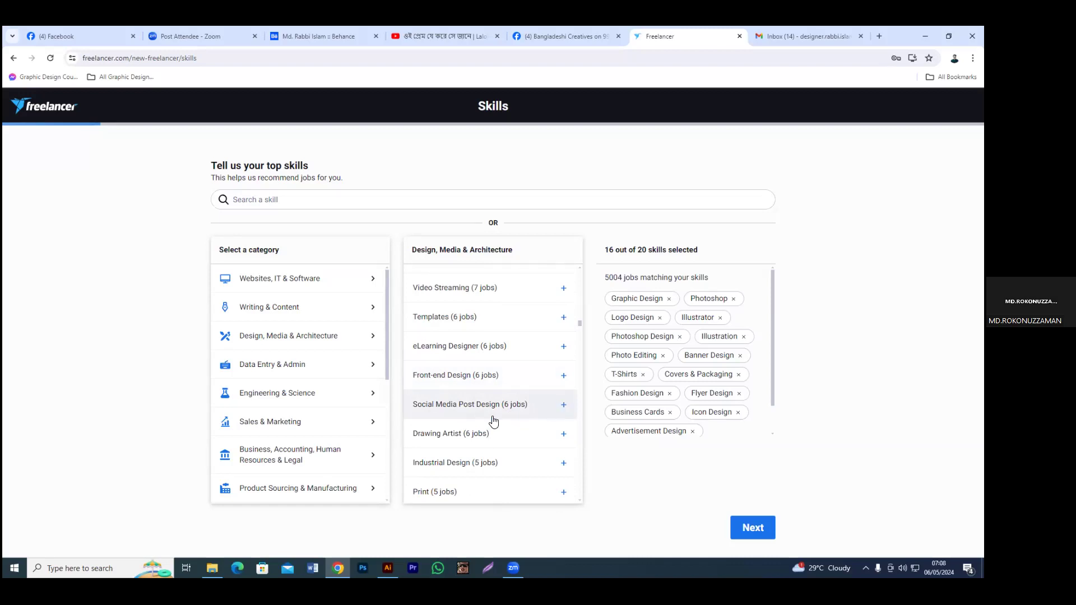
Add Social Media Post Design, Print, Stationery Design and Pattern Making to the selected skills
{"action": "left_click", "coordinate": [564, 405]}
{"action": "scroll", "coordinate": [533, 437], "scroll_direction": "down", "scroll_amount": 1}
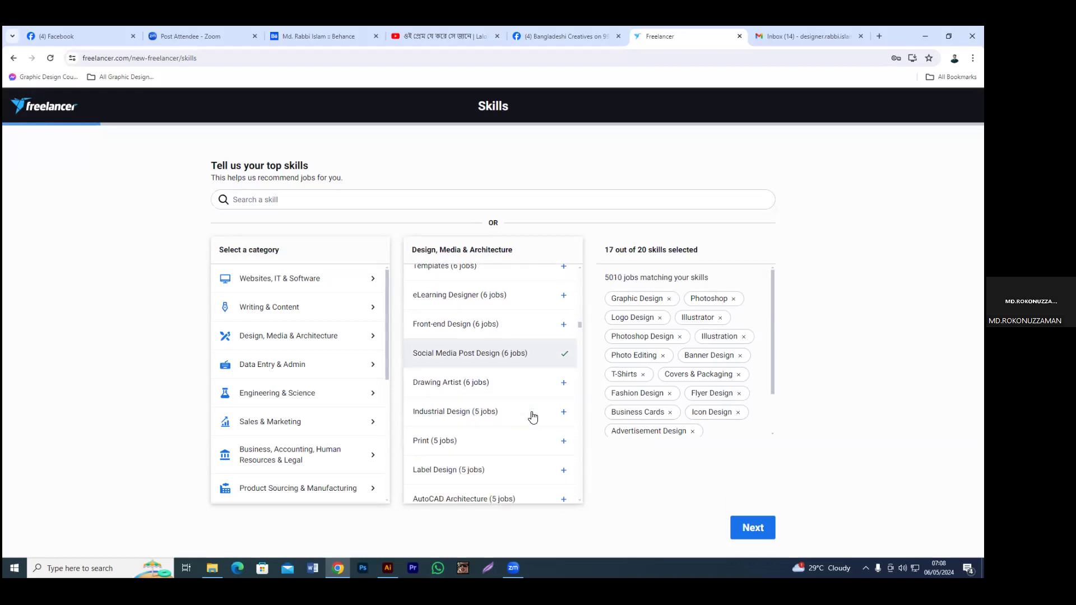
{"action": "scroll", "coordinate": [474, 415], "scroll_direction": "down", "scroll_amount": 1}
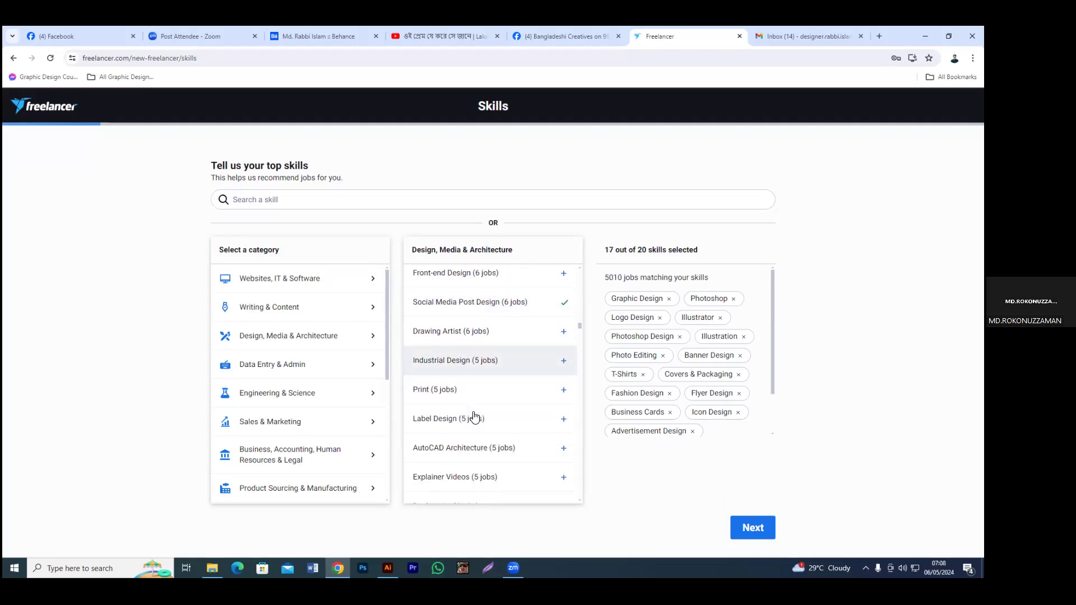
{"action": "left_click", "coordinate": [565, 391]}
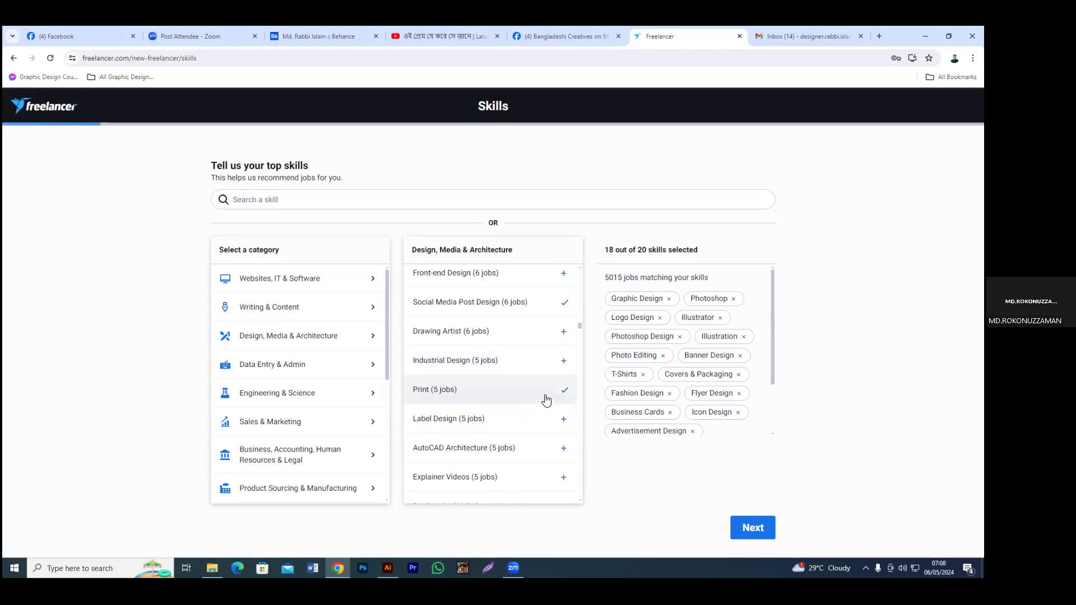
{"action": "scroll", "coordinate": [529, 412], "scroll_direction": "down", "scroll_amount": 1}
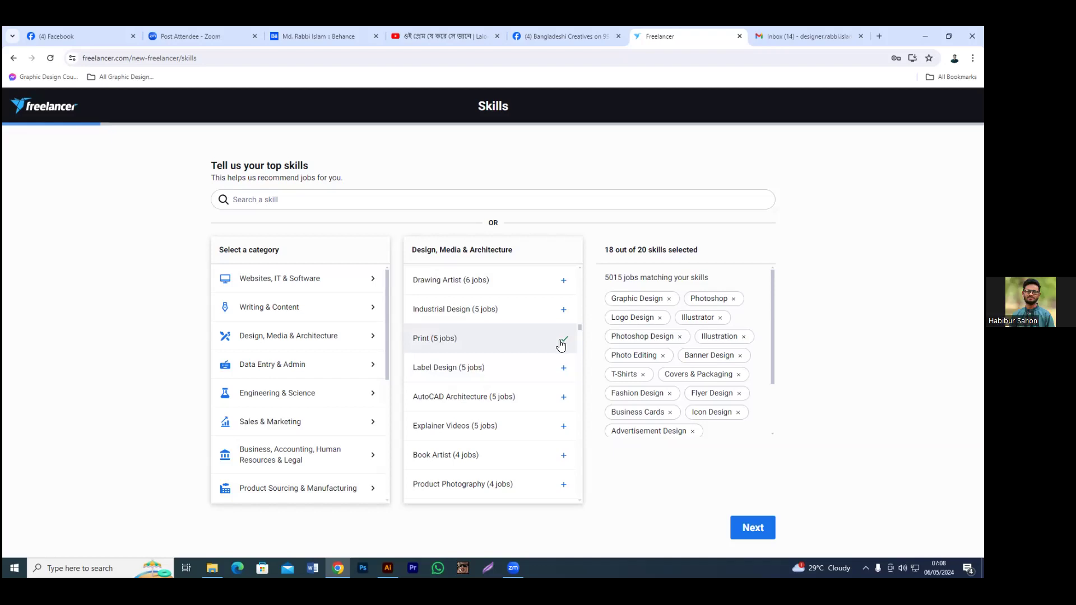
{"action": "scroll", "coordinate": [522, 391], "scroll_direction": "down", "scroll_amount": 1}
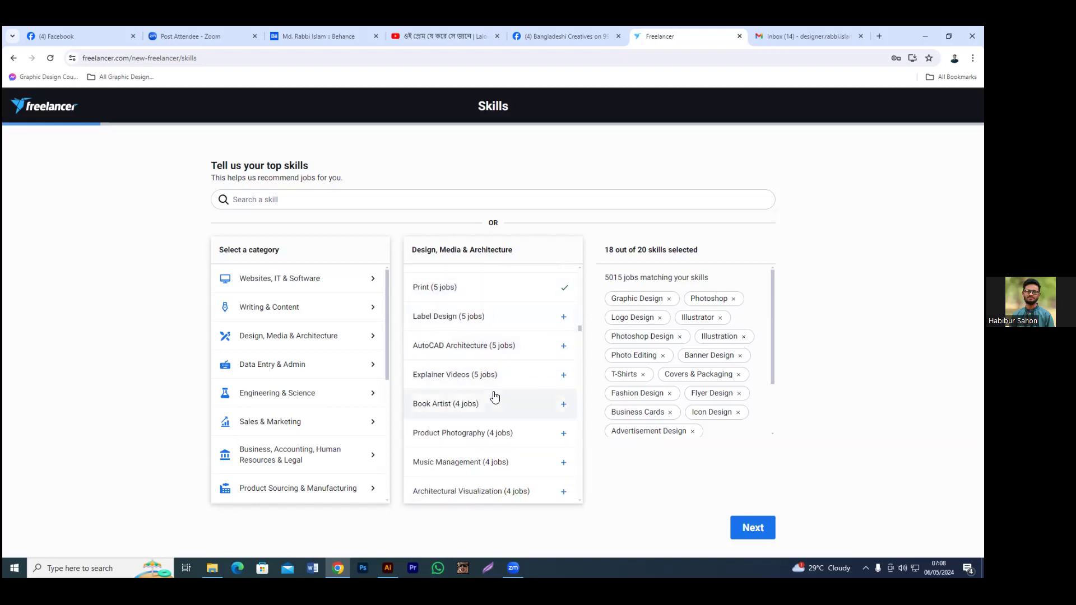
{"action": "scroll", "coordinate": [482, 406], "scroll_direction": "down", "scroll_amount": 1}
{"action": "scroll", "coordinate": [486, 418], "scroll_direction": "down", "scroll_amount": 1}
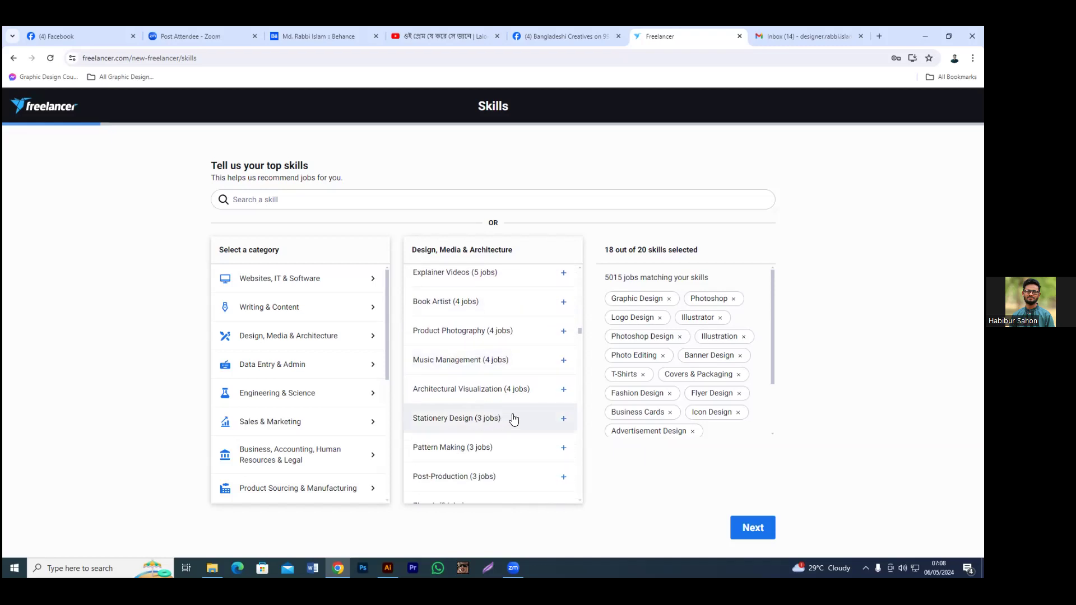
{"action": "left_click", "coordinate": [564, 418]}
{"action": "scroll", "coordinate": [534, 422], "scroll_direction": "down", "scroll_amount": 1}
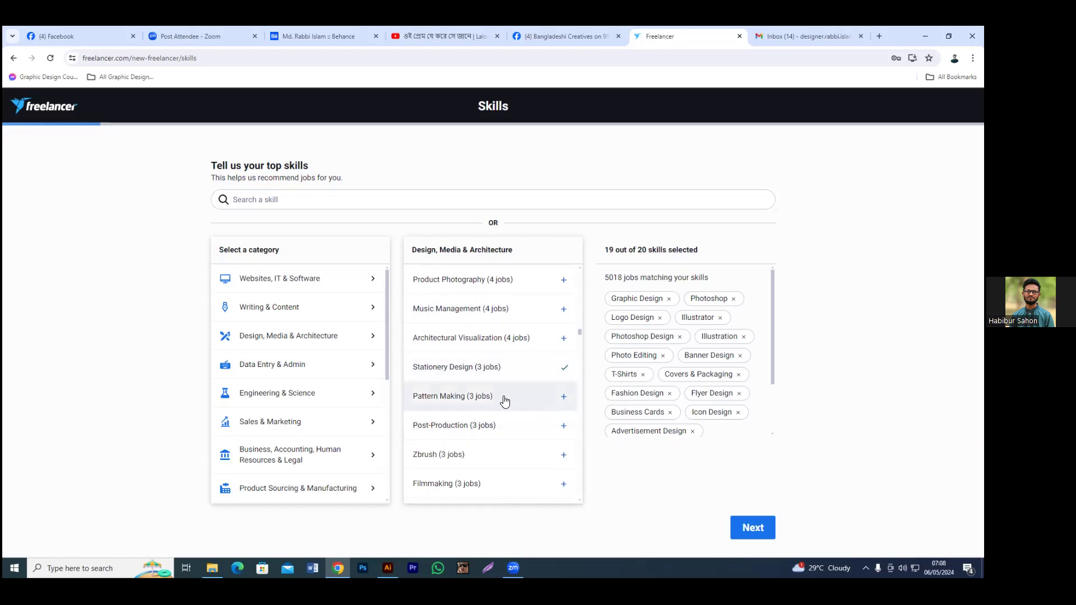
{"action": "left_click", "coordinate": [563, 399]}
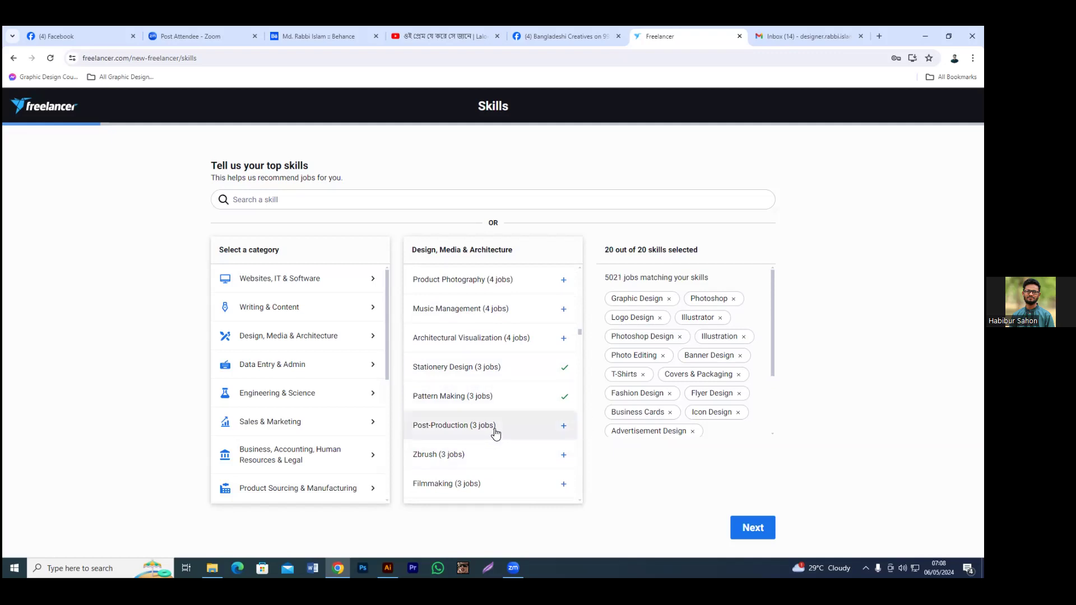
{"action": "scroll", "coordinate": [496, 432], "scroll_direction": "down", "scroll_amount": 1}
{"action": "scroll", "coordinate": [496, 433], "scroll_direction": "down", "scroll_amount": 1}
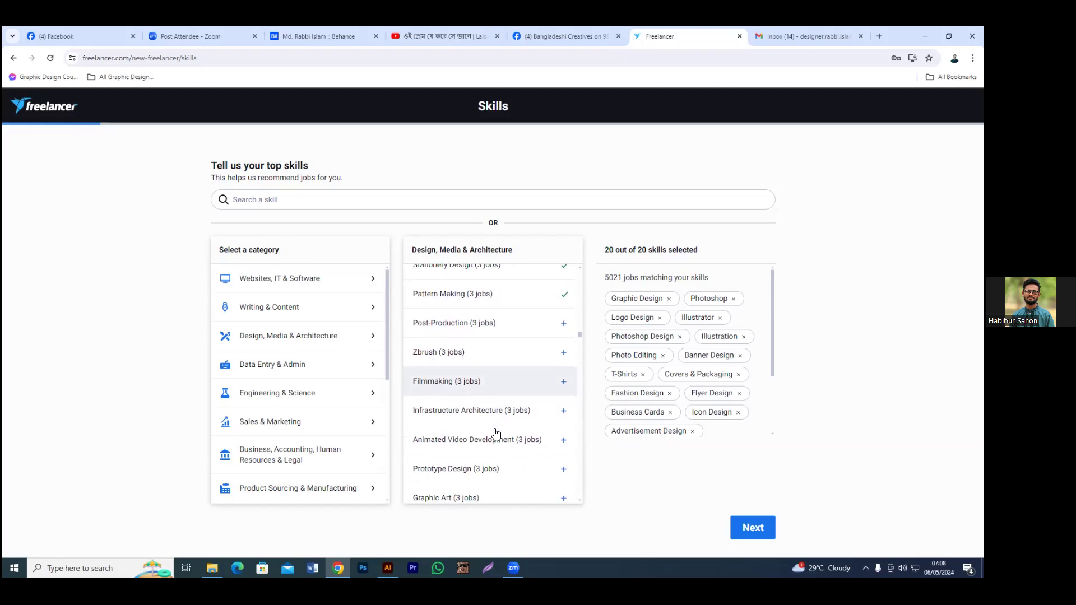
{"action": "scroll", "coordinate": [496, 433], "scroll_direction": "down", "scroll_amount": 1}
{"action": "scroll", "coordinate": [496, 433], "scroll_direction": "down", "scroll_amount": 1}
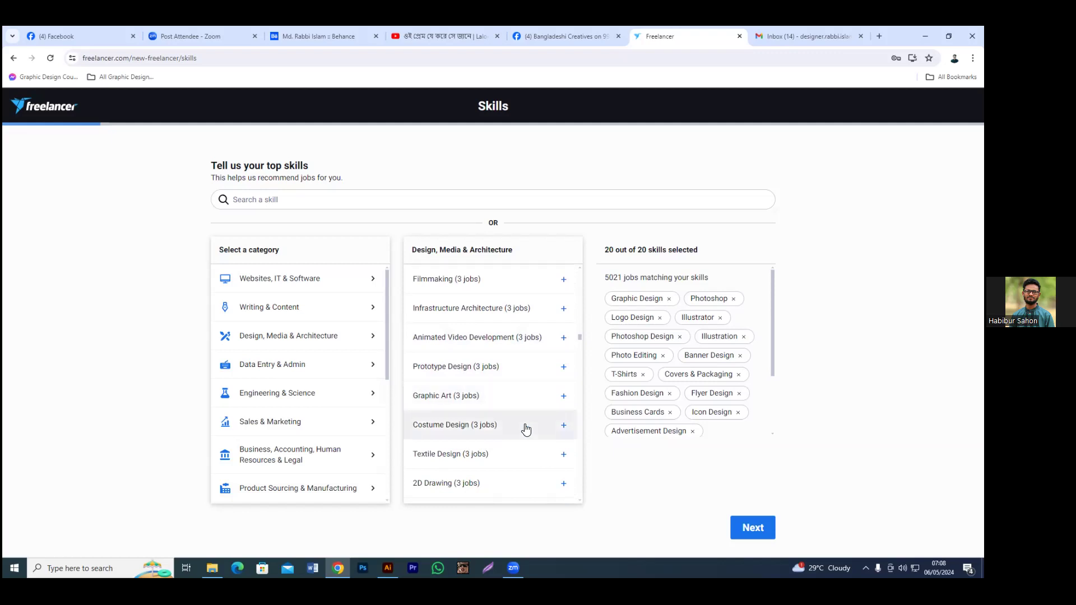
{"action": "scroll", "coordinate": [526, 428], "scroll_direction": "down", "scroll_amount": 3}
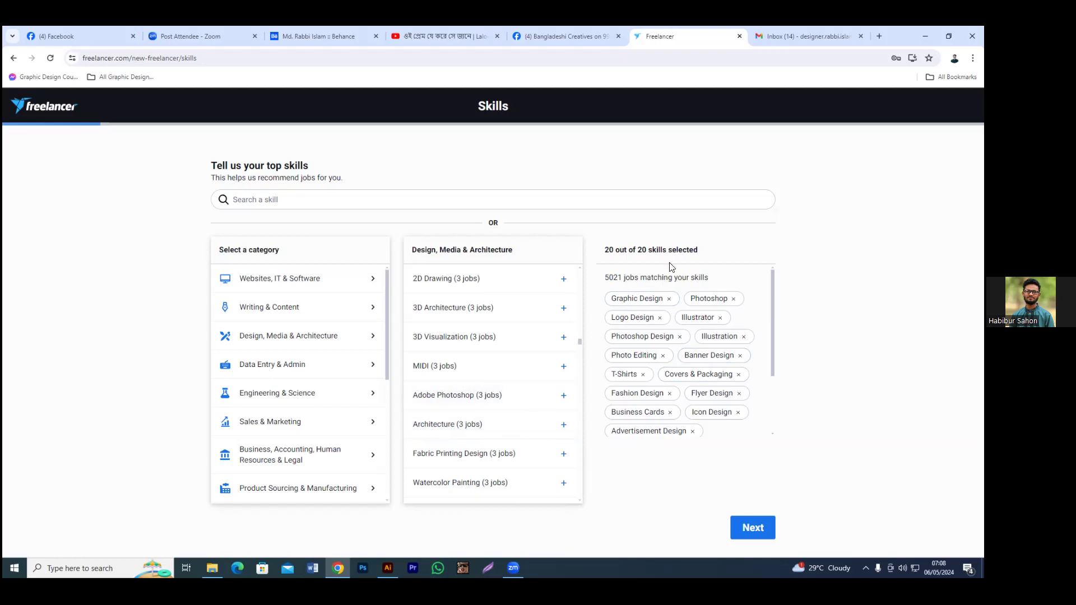
{"action": "scroll", "coordinate": [503, 458], "scroll_direction": "down", "scroll_amount": 8}
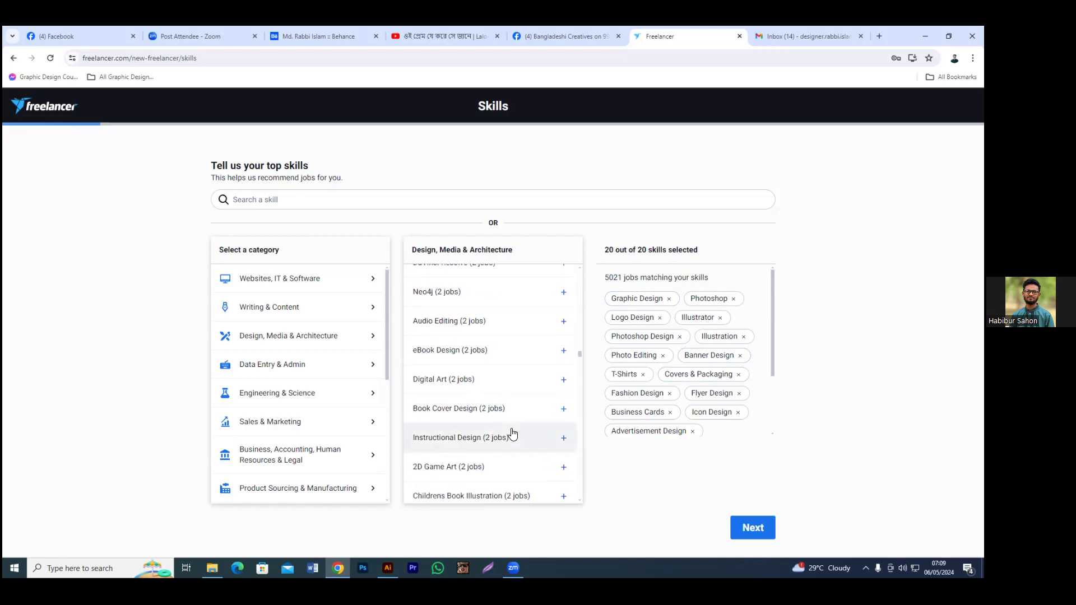
{"action": "scroll", "coordinate": [511, 434], "scroll_direction": "down", "scroll_amount": 4}
{"action": "scroll", "coordinate": [512, 434], "scroll_direction": "up", "scroll_amount": 3}
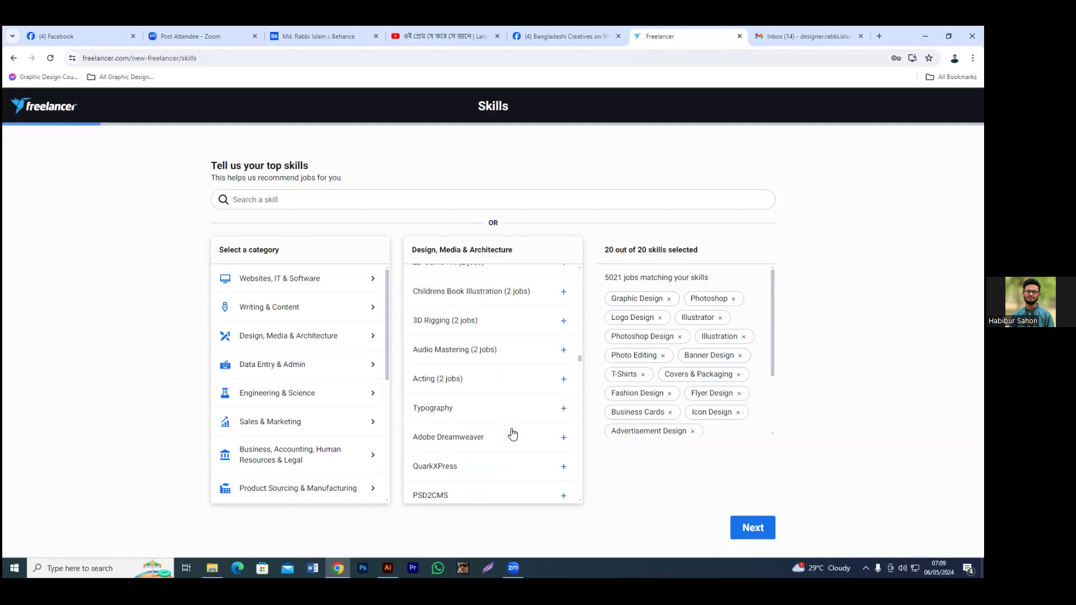
{"action": "scroll", "coordinate": [513, 433], "scroll_direction": "up", "scroll_amount": 1}
{"action": "scroll", "coordinate": [512, 434], "scroll_direction": "up", "scroll_amount": 1}
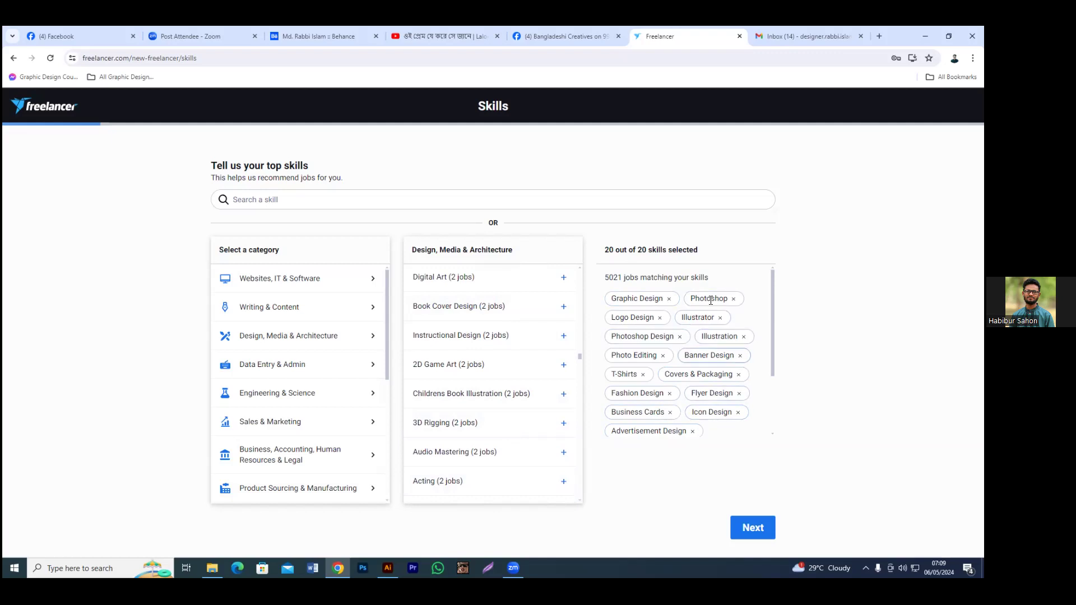
Swap Print for Book Cover Design in the selected skills
{"action": "left_click_drag", "start_coordinate": [770, 333], "coordinate": [771, 399]}
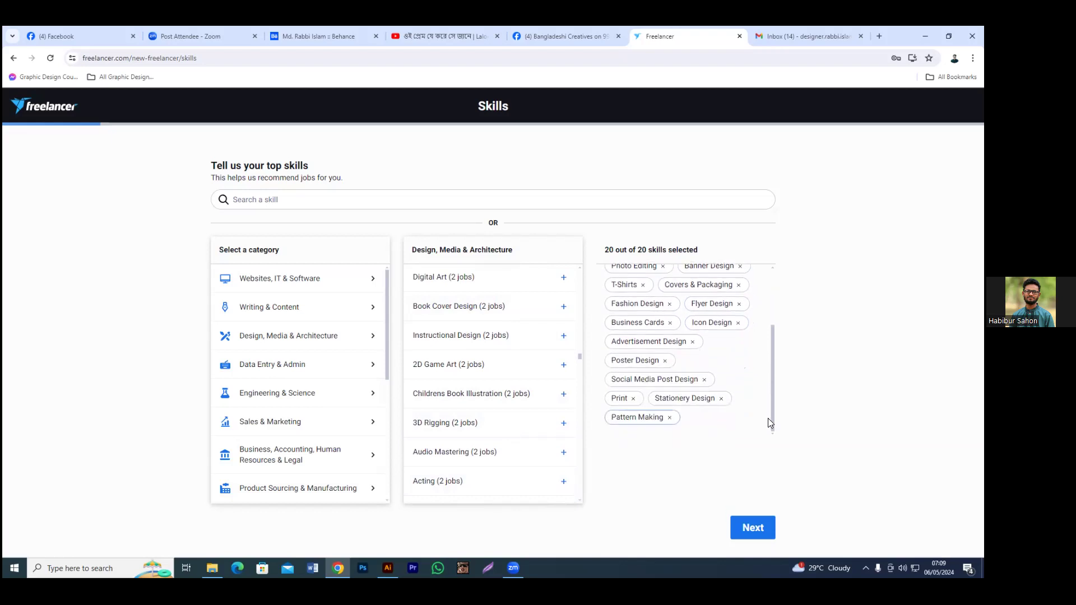
{"action": "left_click", "coordinate": [634, 398]}
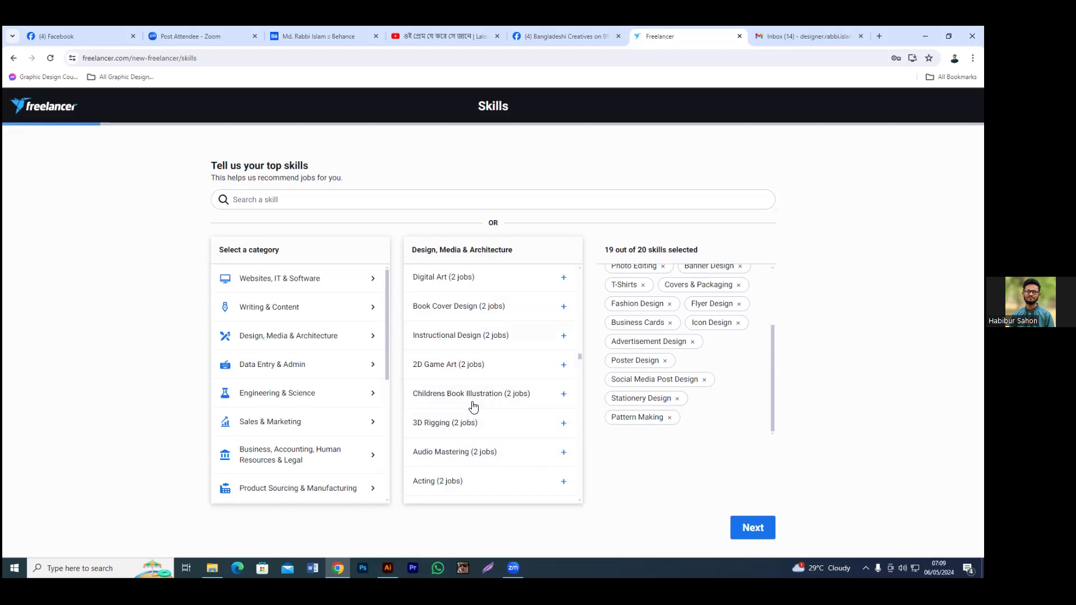
{"action": "left_click", "coordinate": [564, 307]}
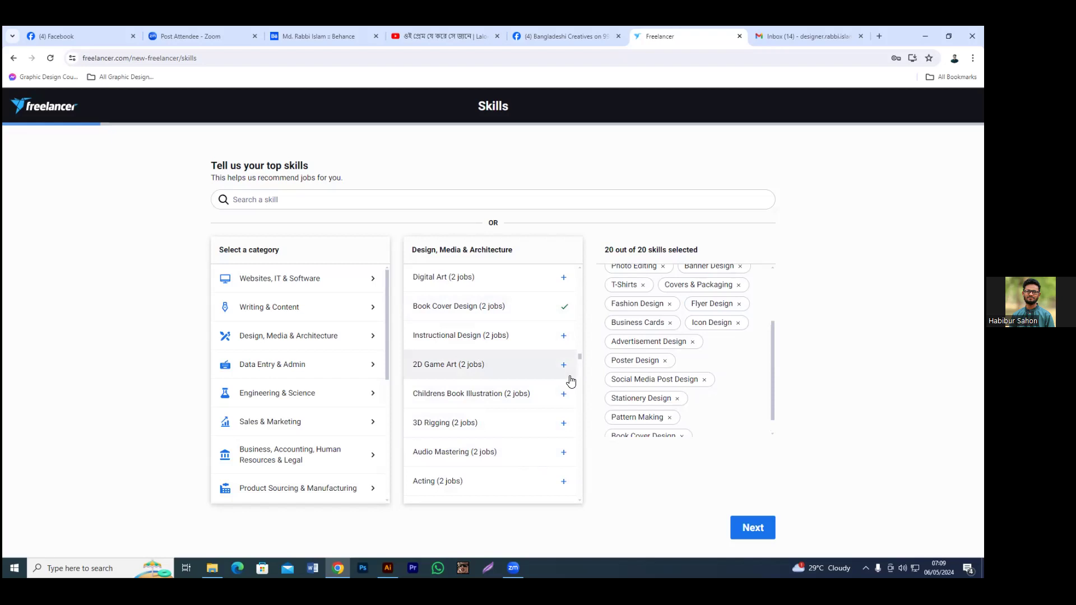
{"action": "scroll", "coordinate": [466, 410], "scroll_direction": "down", "scroll_amount": 1}
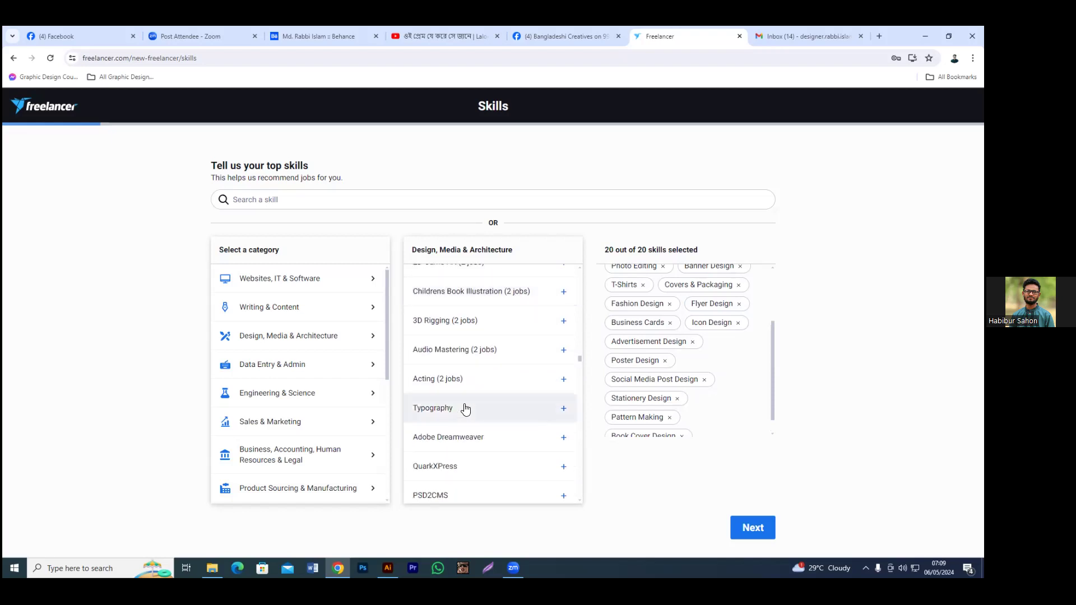
{"action": "scroll", "coordinate": [465, 409], "scroll_direction": "down", "scroll_amount": 3}
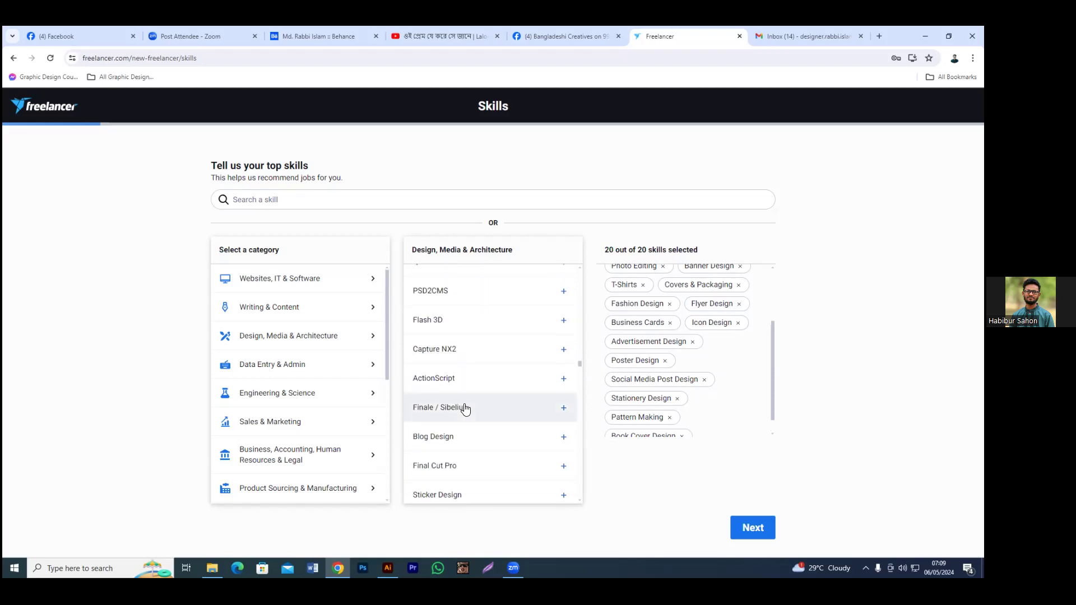
{"action": "scroll", "coordinate": [465, 410], "scroll_direction": "down", "scroll_amount": 3}
{"action": "scroll", "coordinate": [465, 409], "scroll_direction": "down", "scroll_amount": 3}
{"action": "scroll", "coordinate": [465, 410], "scroll_direction": "down", "scroll_amount": 2}
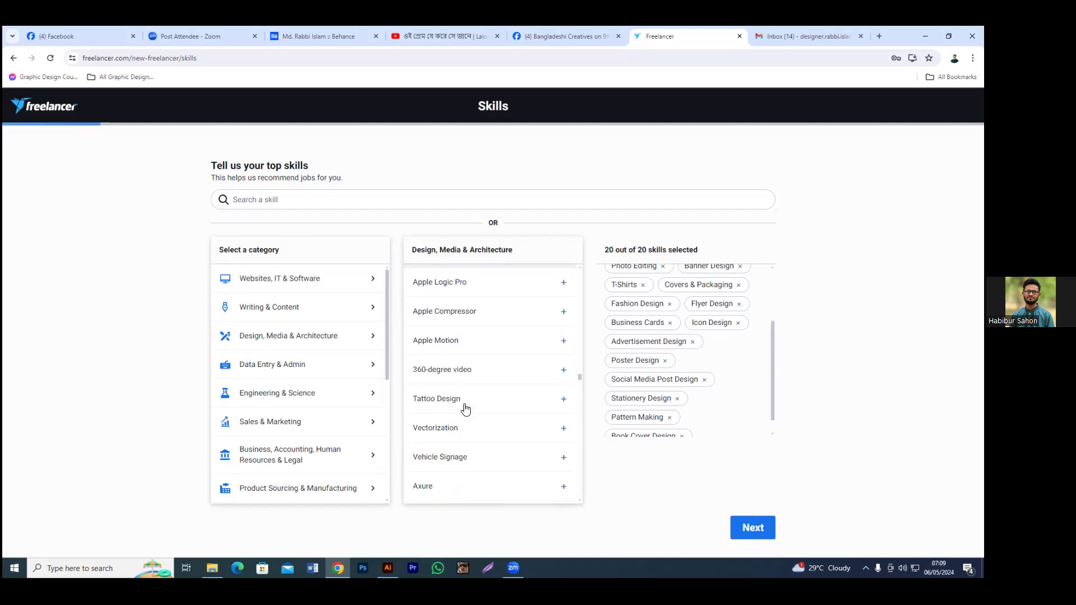
{"action": "scroll", "coordinate": [466, 409], "scroll_direction": "up", "scroll_amount": 2}
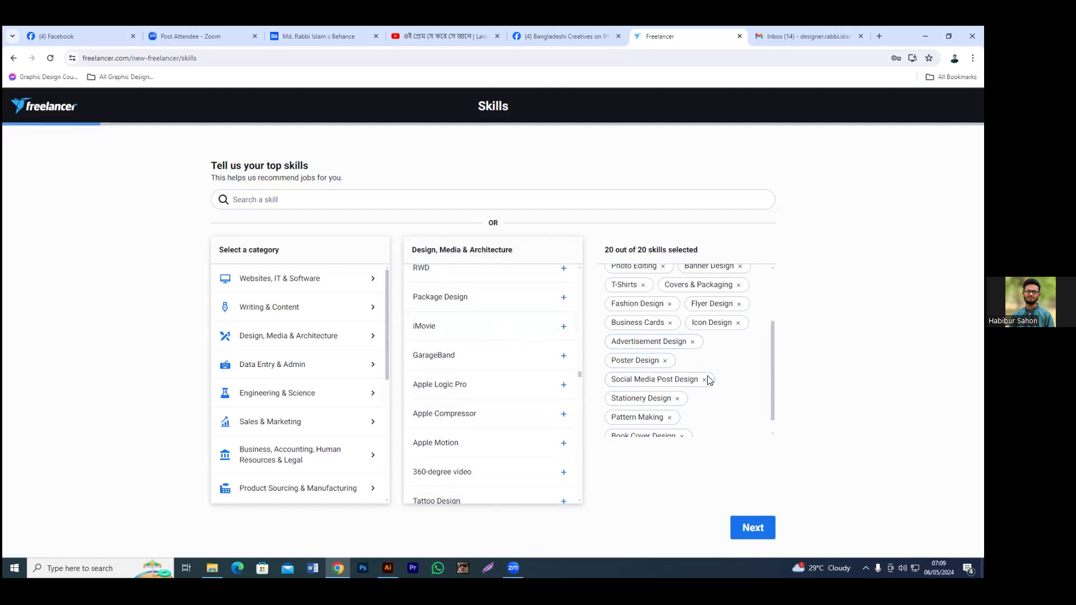
Swap Advertisement Design for Package Design and submit the 20 skills
{"action": "left_click", "coordinate": [692, 344]}
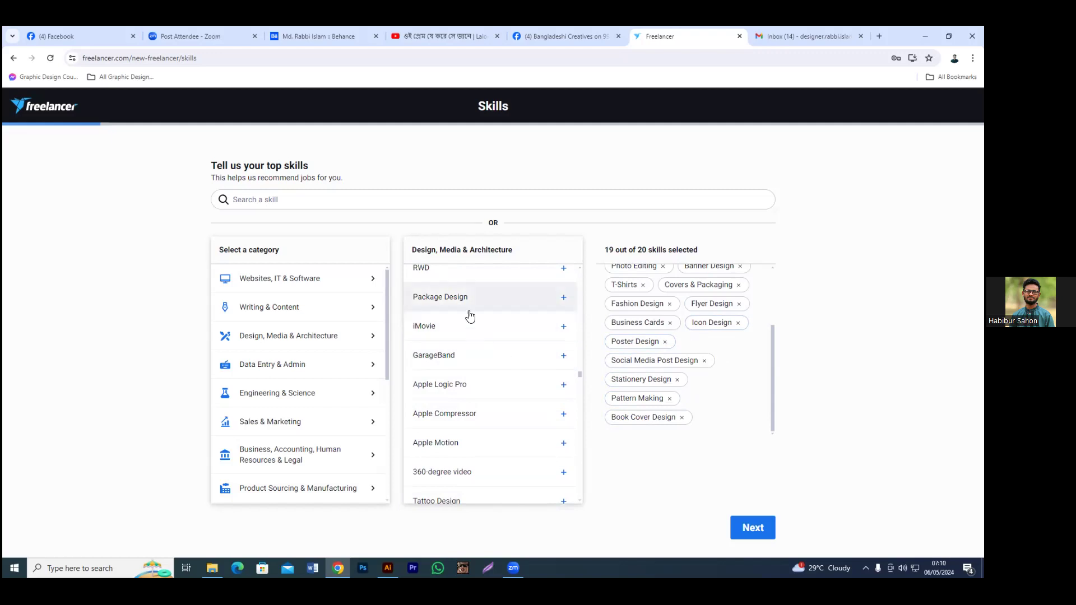
{"action": "left_click", "coordinate": [564, 297]}
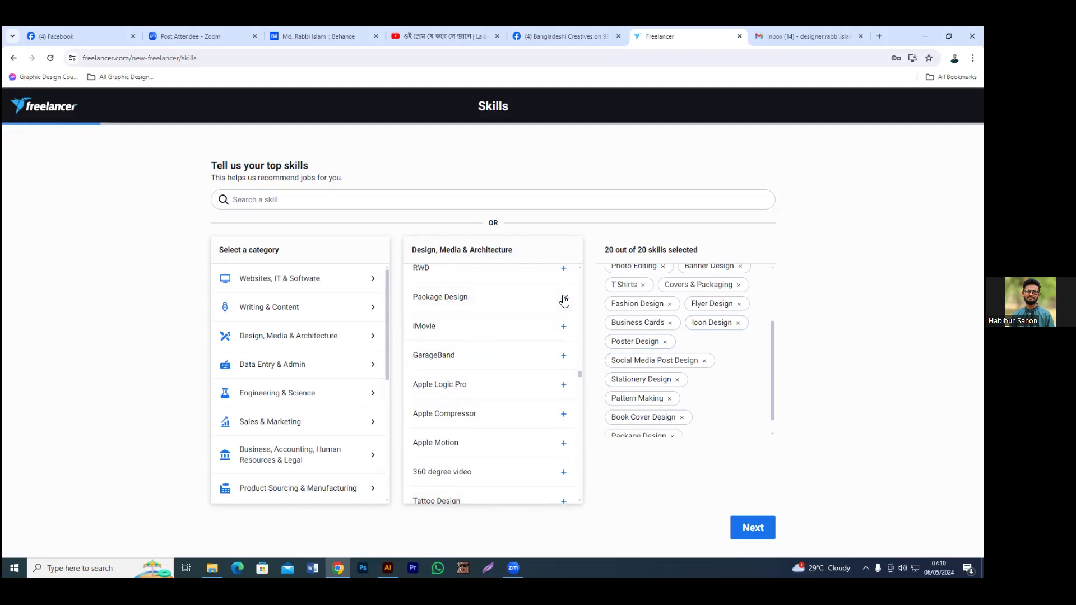
{"action": "scroll", "coordinate": [521, 414], "scroll_direction": "down", "scroll_amount": 2}
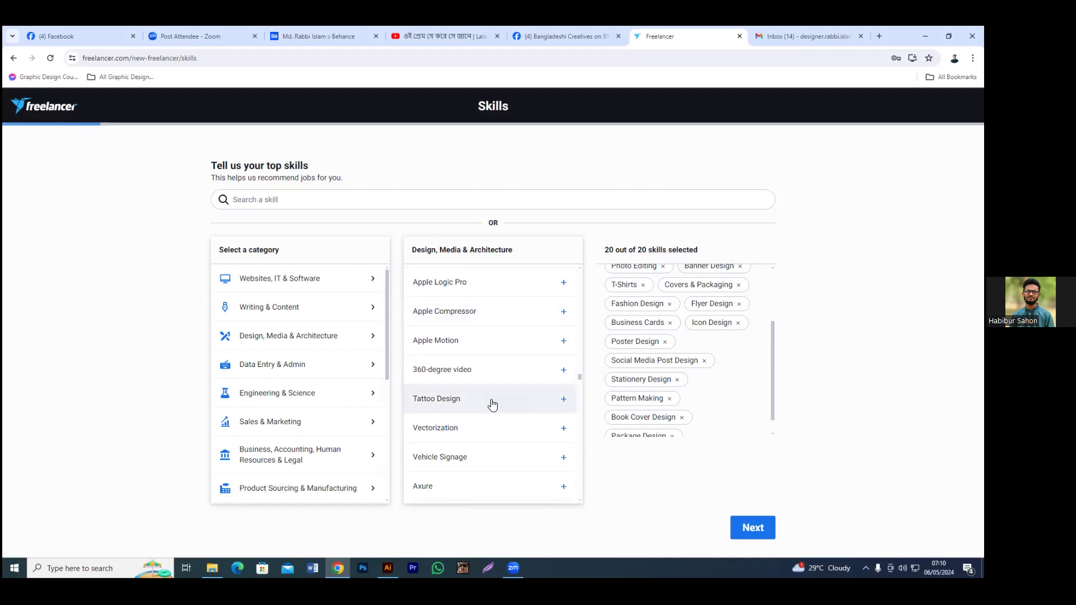
{"action": "scroll", "coordinate": [491, 402], "scroll_direction": "down", "scroll_amount": 2}
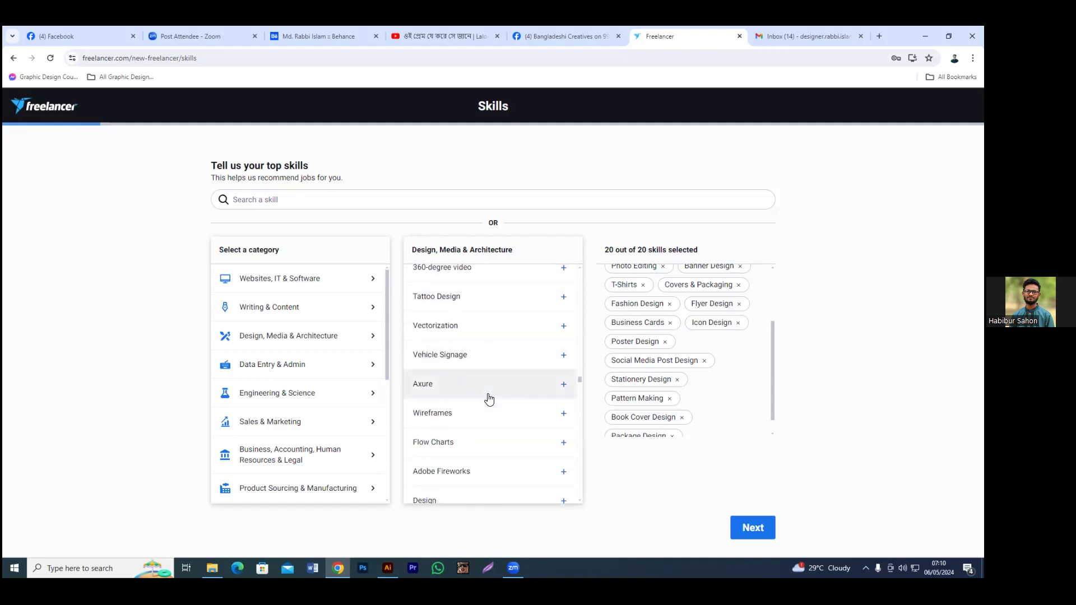
{"action": "scroll", "coordinate": [490, 399], "scroll_direction": "down", "scroll_amount": 1}
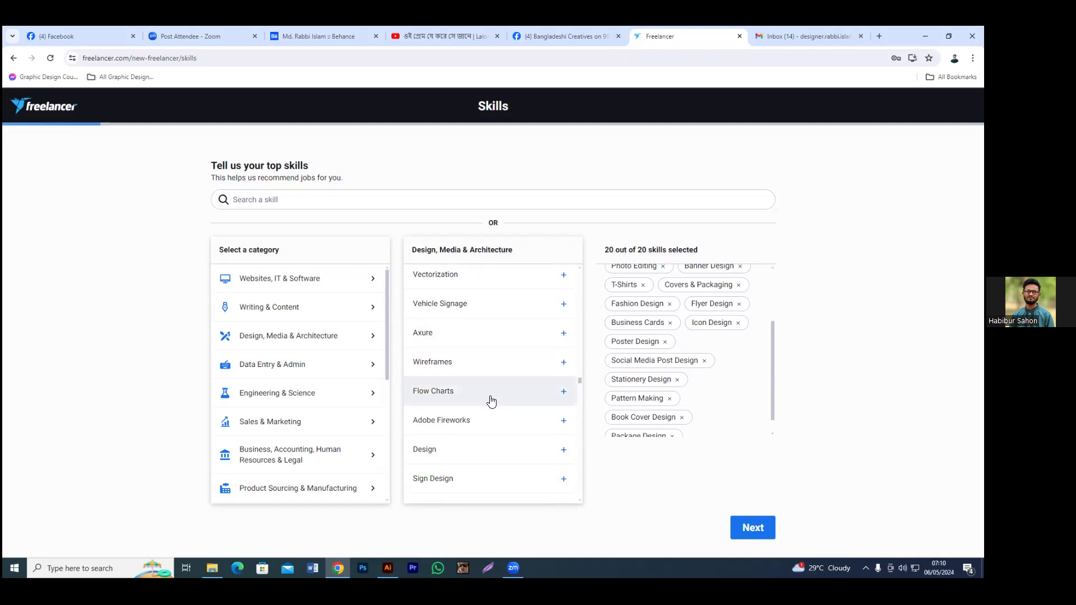
{"action": "scroll", "coordinate": [456, 446], "scroll_direction": "down", "scroll_amount": 1}
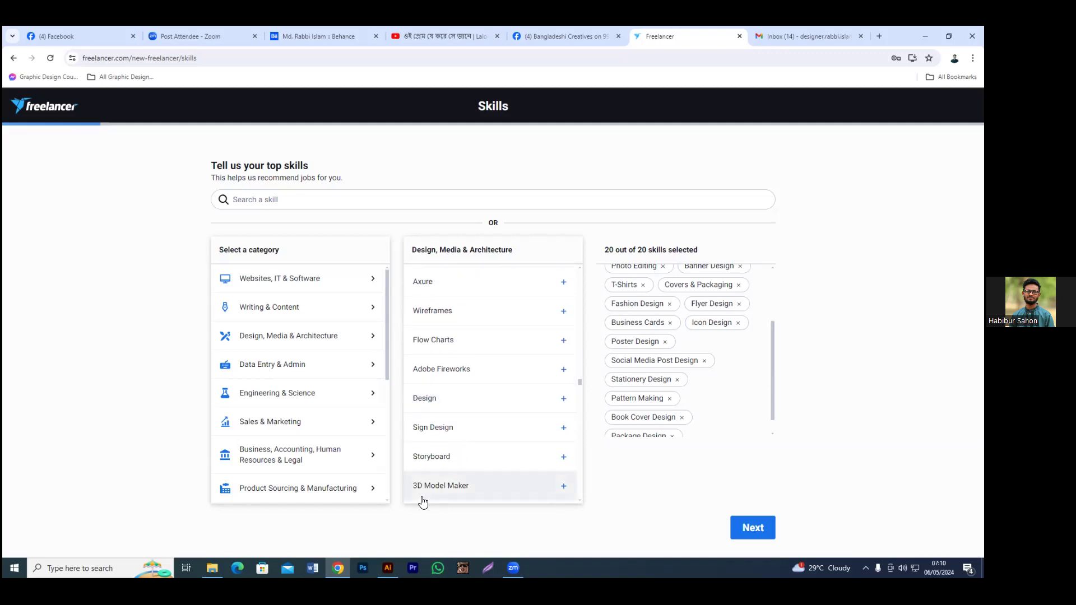
{"action": "scroll", "coordinate": [498, 401], "scroll_direction": "down", "scroll_amount": 12}
{"action": "scroll", "coordinate": [499, 401], "scroll_direction": "down", "scroll_amount": 10}
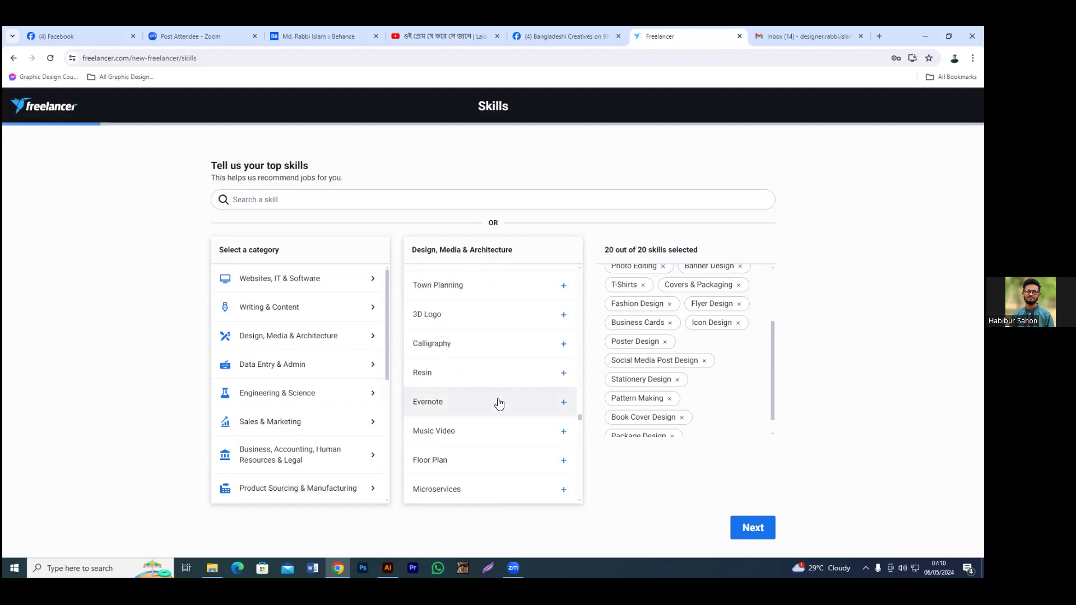
{"action": "scroll", "coordinate": [497, 404], "scroll_direction": "down", "scroll_amount": 5}
{"action": "scroll", "coordinate": [485, 415], "scroll_direction": "down", "scroll_amount": 10}
{"action": "scroll", "coordinate": [485, 413], "scroll_direction": "down", "scroll_amount": 10}
{"action": "scroll", "coordinate": [482, 415], "scroll_direction": "down", "scroll_amount": 5}
{"action": "scroll", "coordinate": [482, 415], "scroll_direction": "down", "scroll_amount": 1}
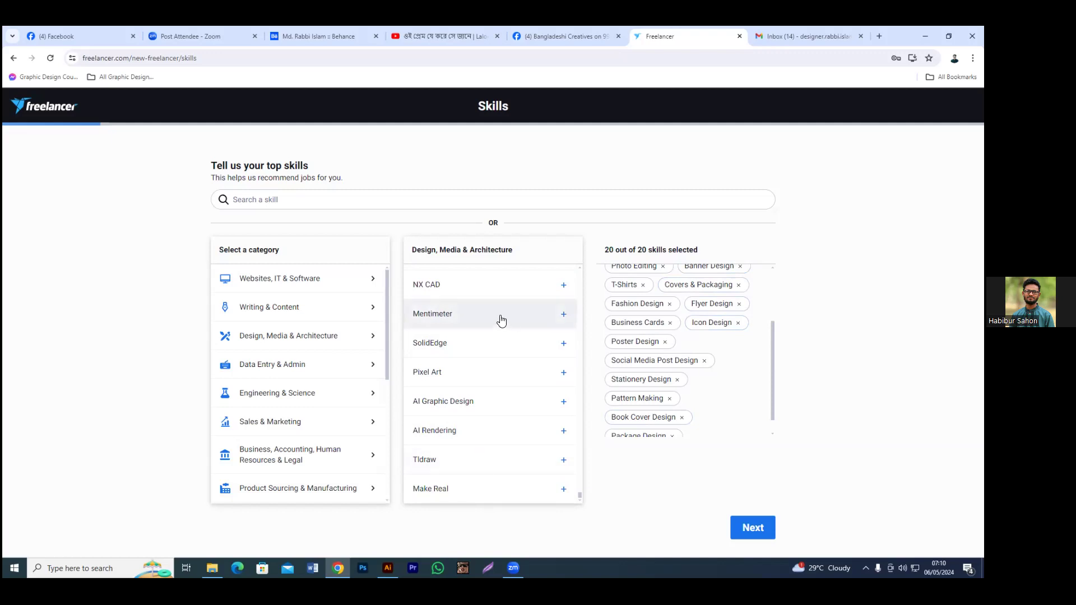
{"action": "left_click", "coordinate": [754, 527]}
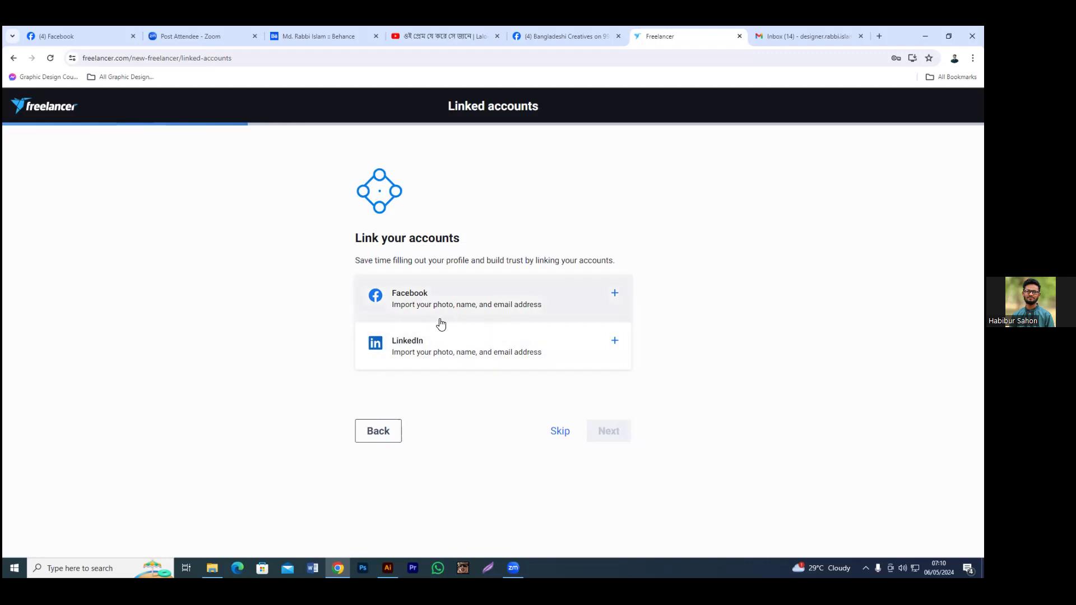
Link Facebook by granting Freelancer access to the profile, then proceed to profile details
{"action": "left_click", "coordinate": [615, 297]}
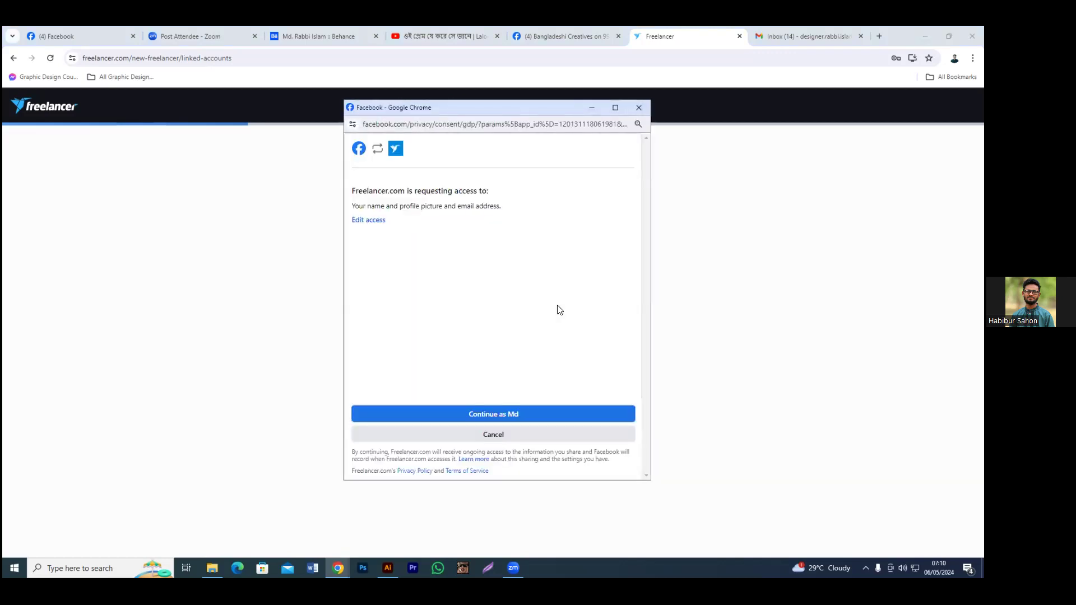
{"action": "left_click", "coordinate": [505, 416]}
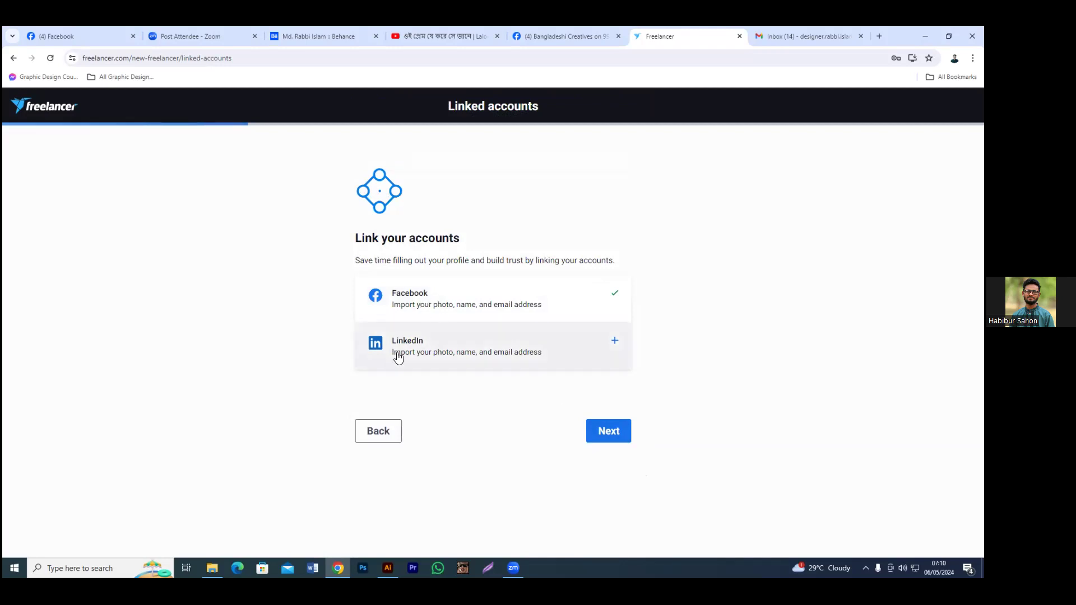
{"action": "left_click", "coordinate": [606, 437]}
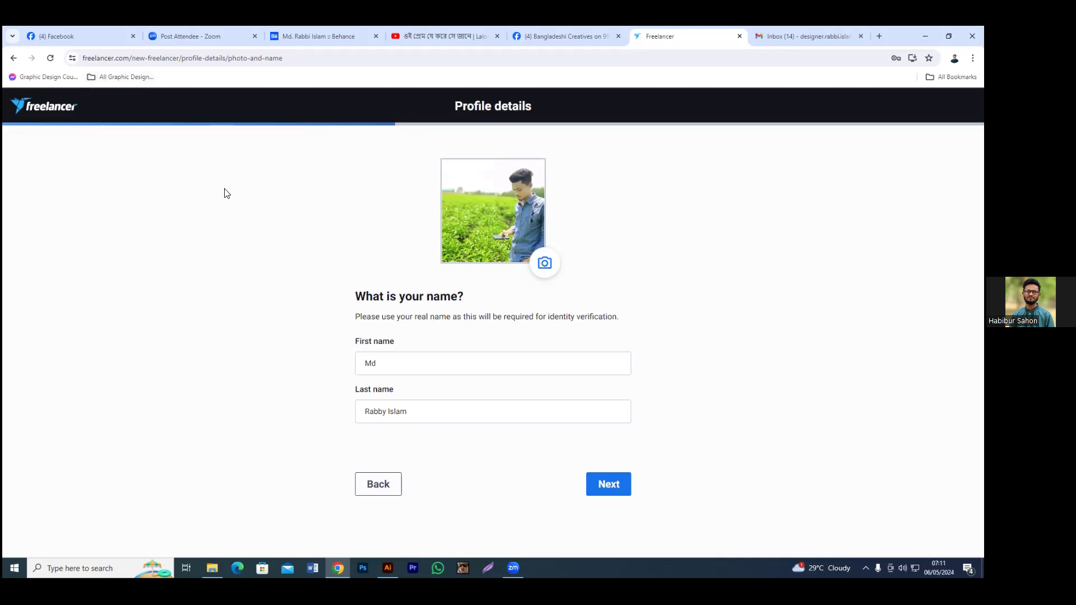
Allow camera access for a profile photo, then close the webcam window without taking one
{"action": "left_click", "coordinate": [544, 264]}
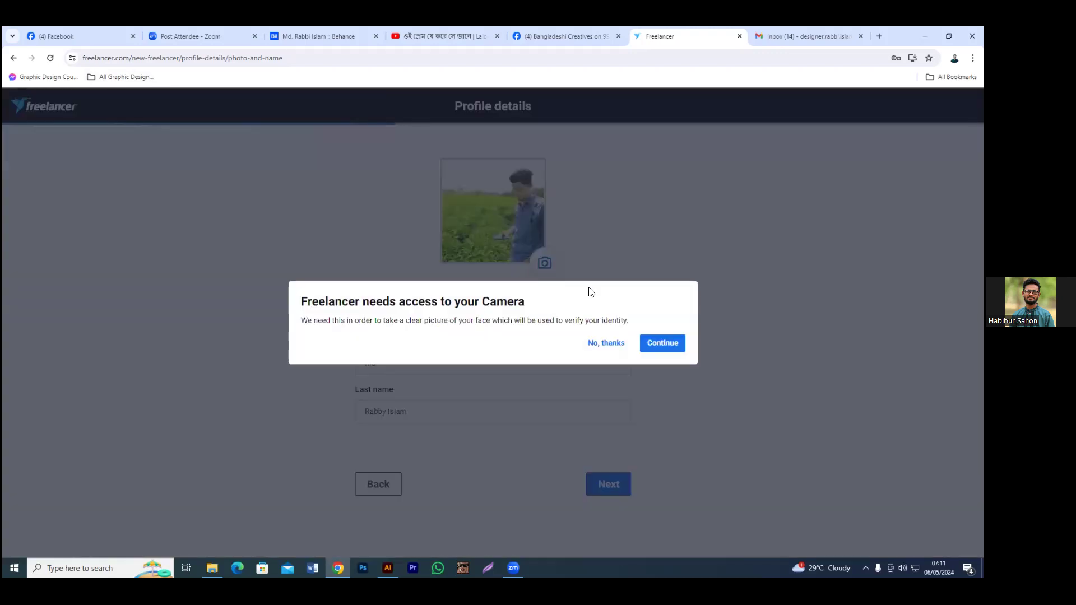
{"action": "left_click", "coordinate": [655, 349]}
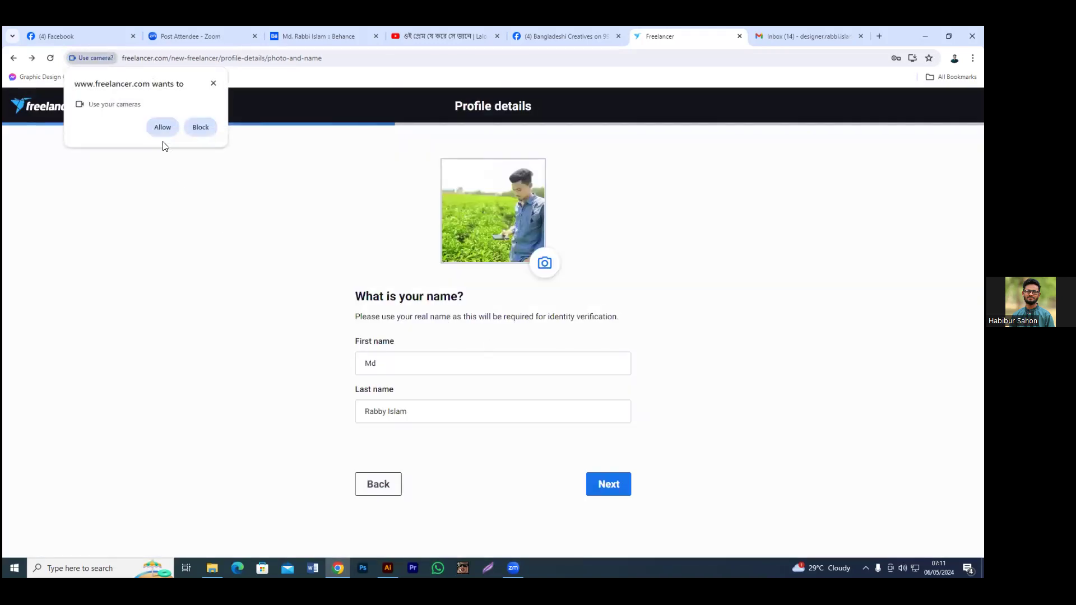
{"action": "left_click", "coordinate": [158, 132]}
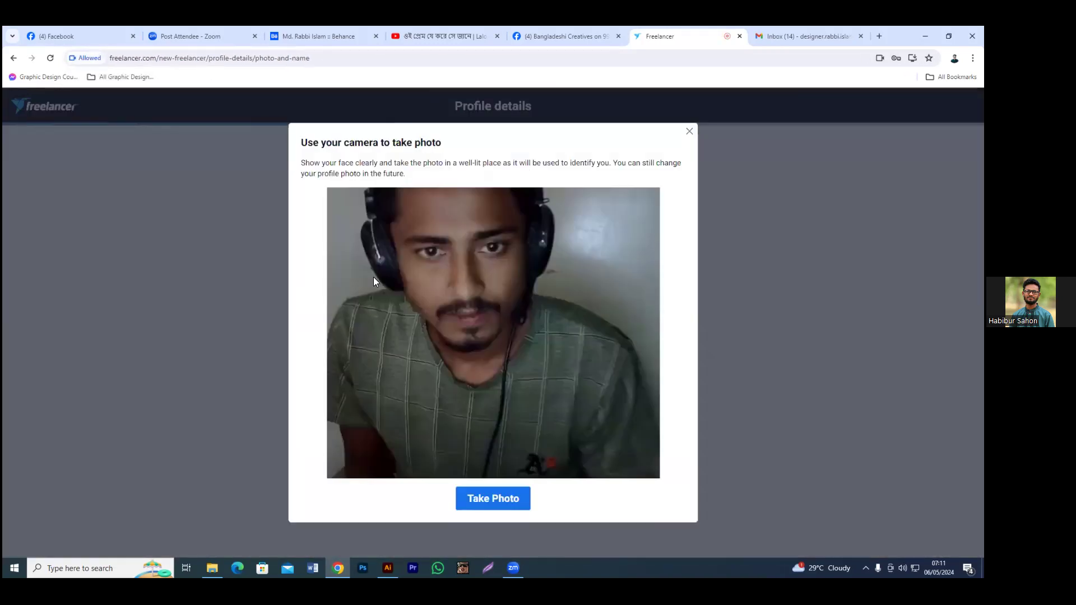
{"action": "left_click", "coordinate": [690, 134]}
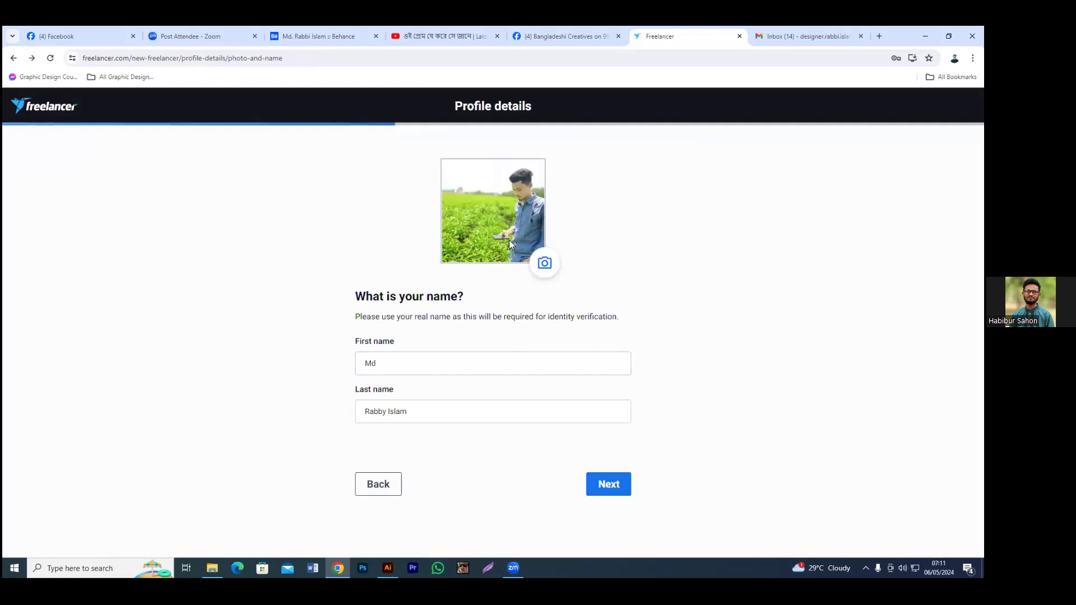
{"action": "left_click", "coordinate": [545, 263]}
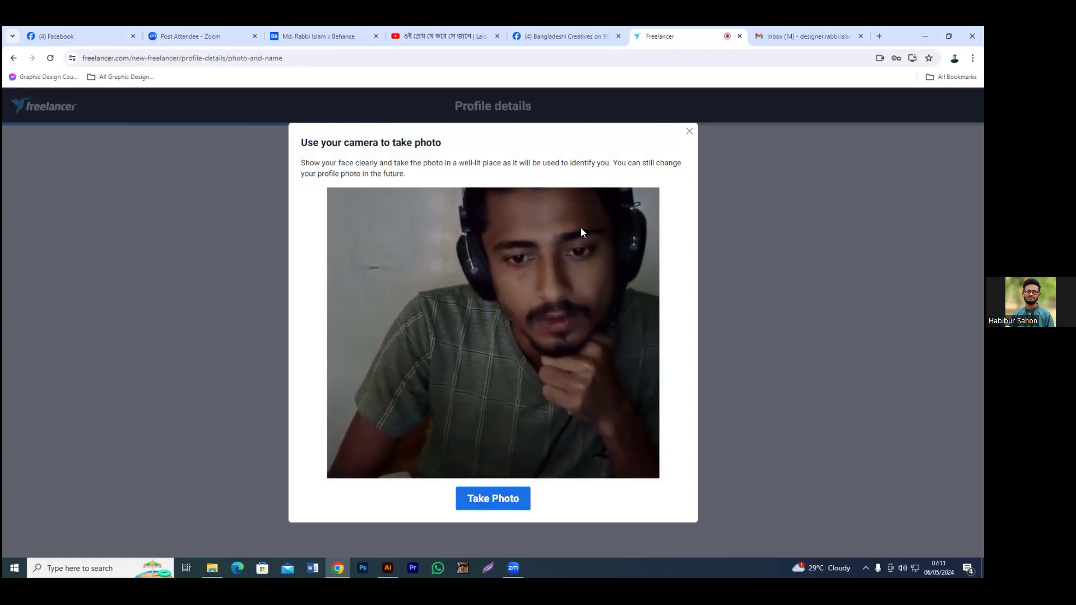
{"action": "left_click", "coordinate": [689, 132]}
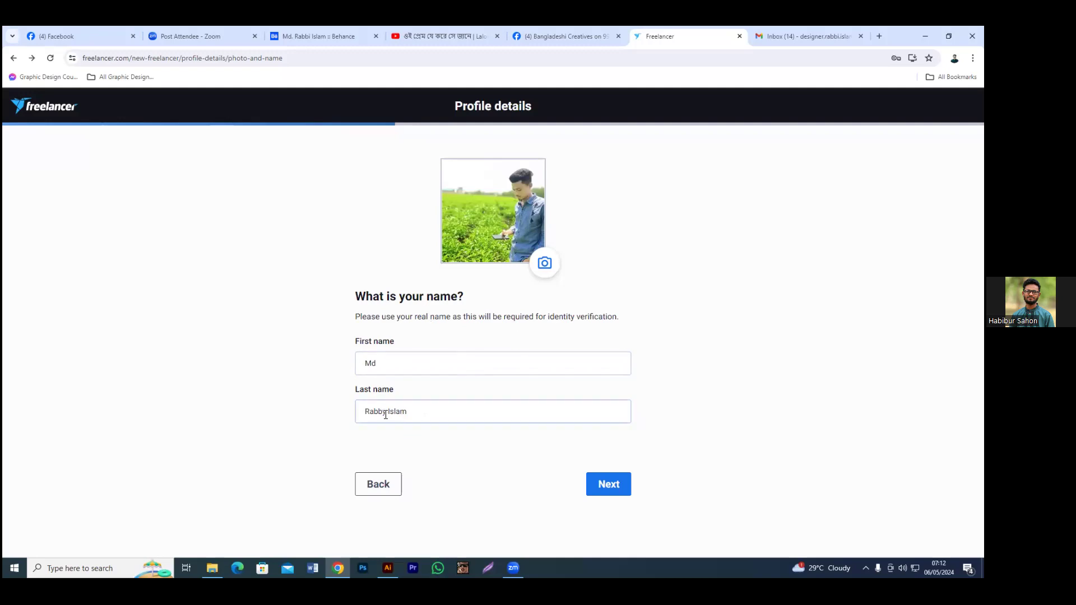
Delete the middle name from Last name, append it to First name, and continue
{"action": "left_click_drag", "start_coordinate": [386, 413], "coordinate": [358, 419]}
{"action": "key", "text": "BackSpace"}
{"action": "key", "text": "Delete"}
{"action": "left_click", "coordinate": [426, 364]}
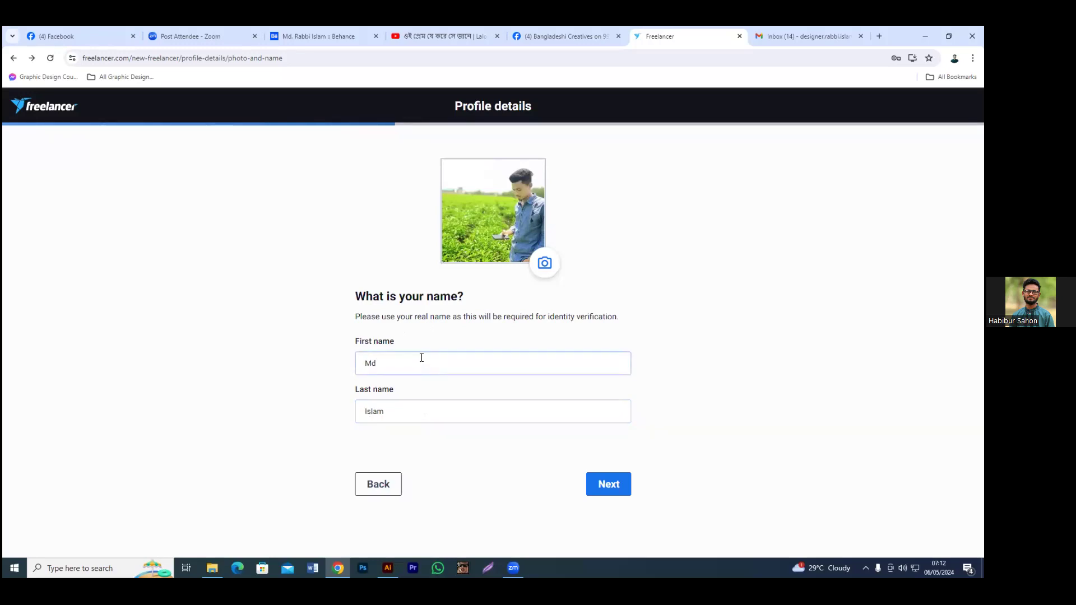
{"action": "type", "text": "Rabby"}
{"action": "key", "text": "BackSpace"}
{"action": "left_click", "coordinate": [416, 409]}
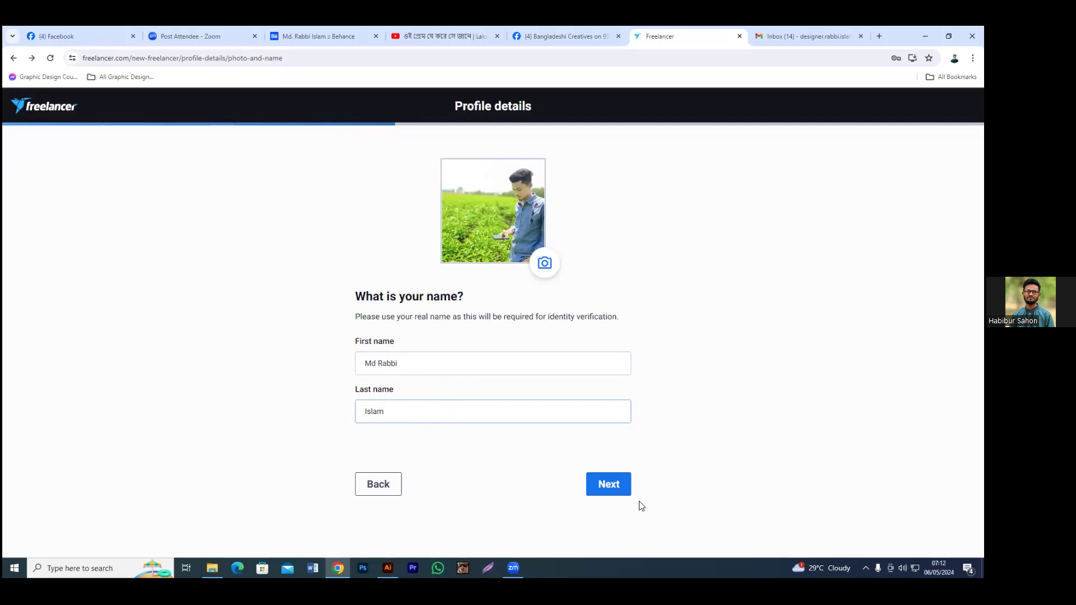
{"action": "left_click", "coordinate": [612, 485]}
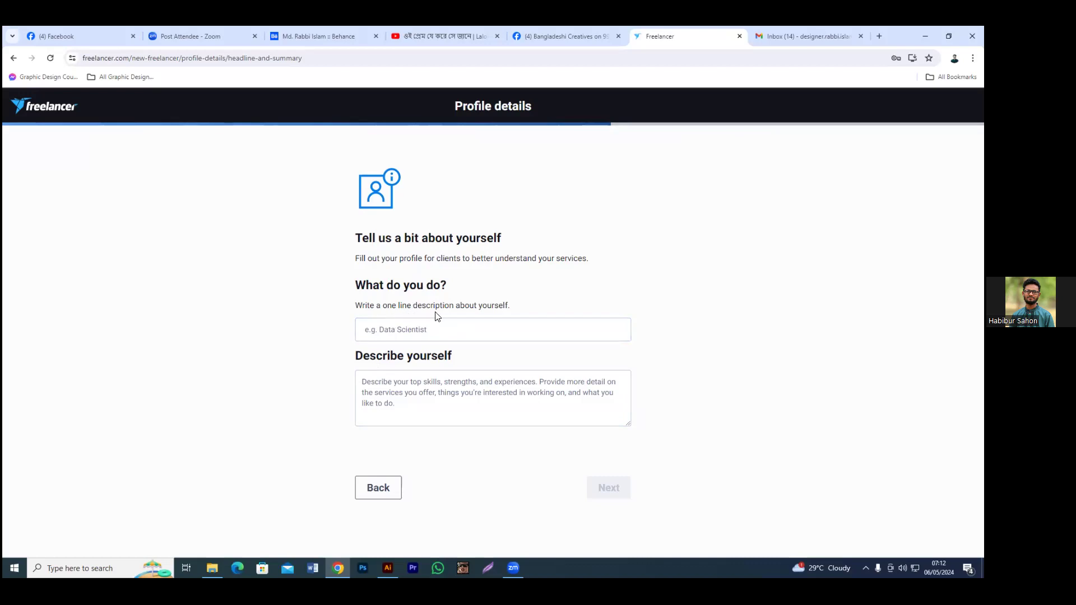
Enter 'I'm a professional' as the headline, correcting the misspelling via spelling suggestions
{"action": "left_click", "coordinate": [456, 327]}
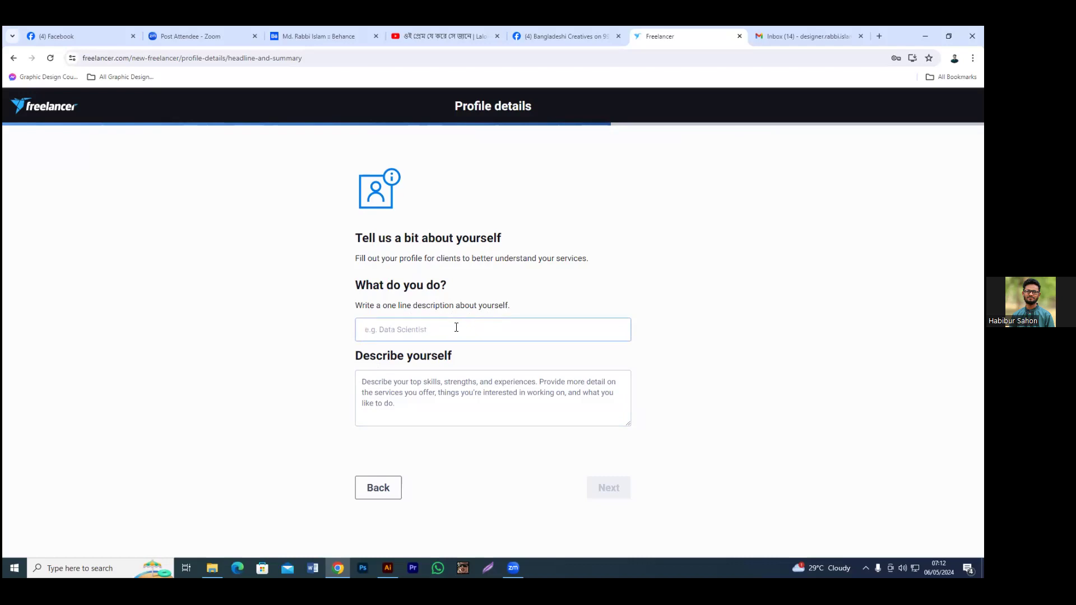
{"action": "type", "text": "I"}
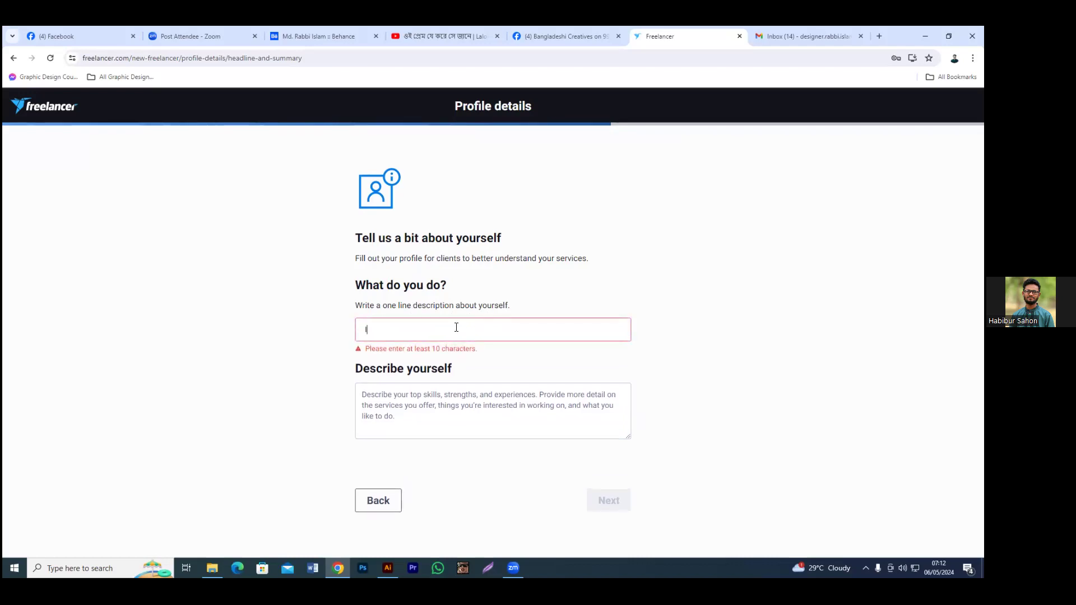
{"action": "type", "text": "'m a profa"}
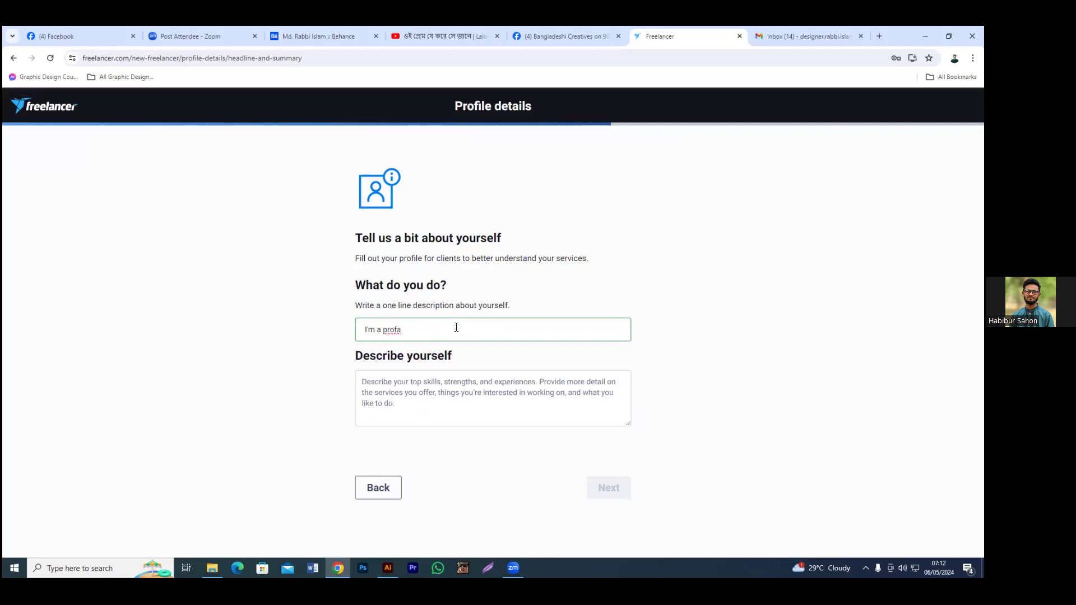
{"action": "type", "text": "tional"}
{"action": "right_click", "coordinate": [403, 325]}
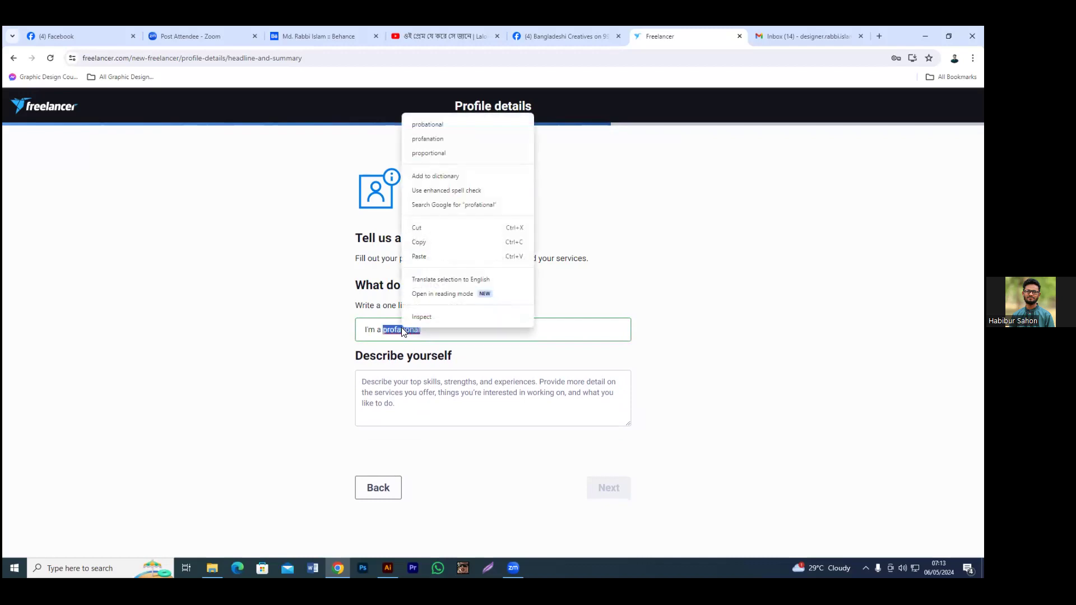
{"action": "left_click", "coordinate": [453, 124]}
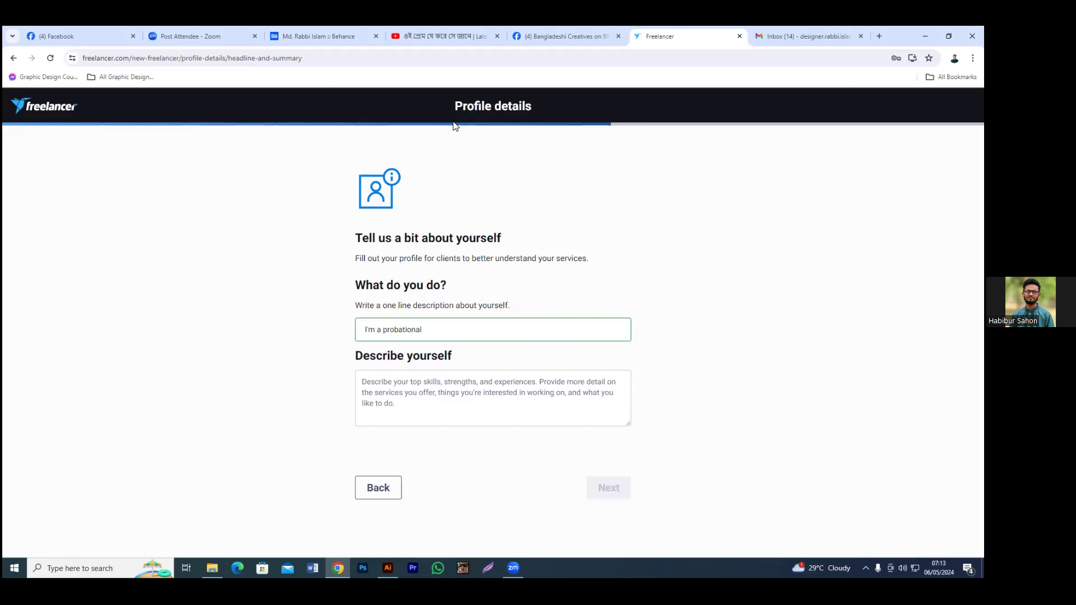
{"action": "key", "text": "BackSpace"}
{"action": "key", "text": "BackSpace"}
{"action": "key", "text": "BackSpace"}
{"action": "key", "text": "BackSpace"}
{"action": "key", "text": "BackSpace"}
{"action": "key", "text": "BackSpace"}
{"action": "key", "text": "BackSpace"}
{"action": "key", "text": "BackSpace"}
{"action": "type", "text": "fa"}
{"action": "type", "text": "tion"}
{"action": "type", "text": "al"}
{"action": "left_click", "coordinate": [402, 329]}
{"action": "key", "text": "BackSpace"}
{"action": "type", "text": "e"}
{"action": "left_click", "coordinate": [437, 334]}
{"action": "right_click", "coordinate": [410, 332]}
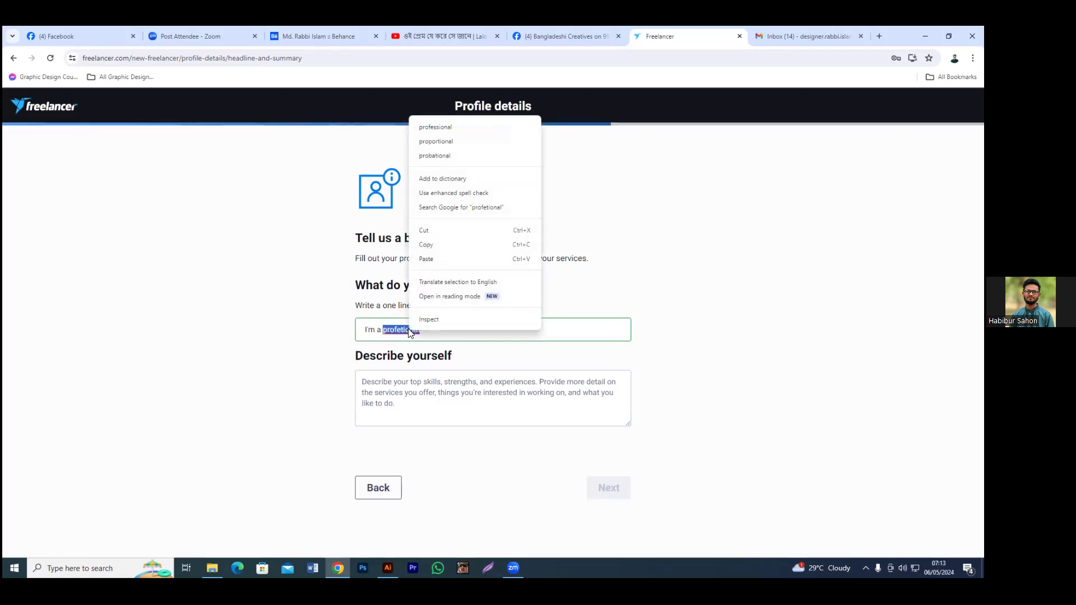
{"action": "left_click", "coordinate": [461, 131]}
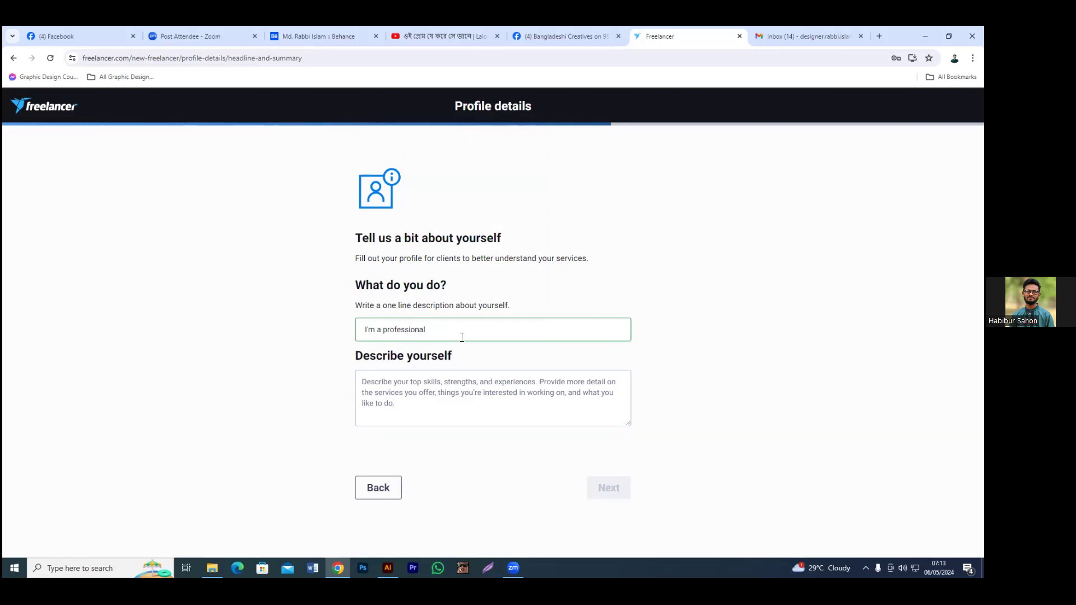
Finish the headline as 'I'm a professional Graphic Designer.' under 50 characters and select it
{"action": "type", "text": "Graphic Design also expert in"}
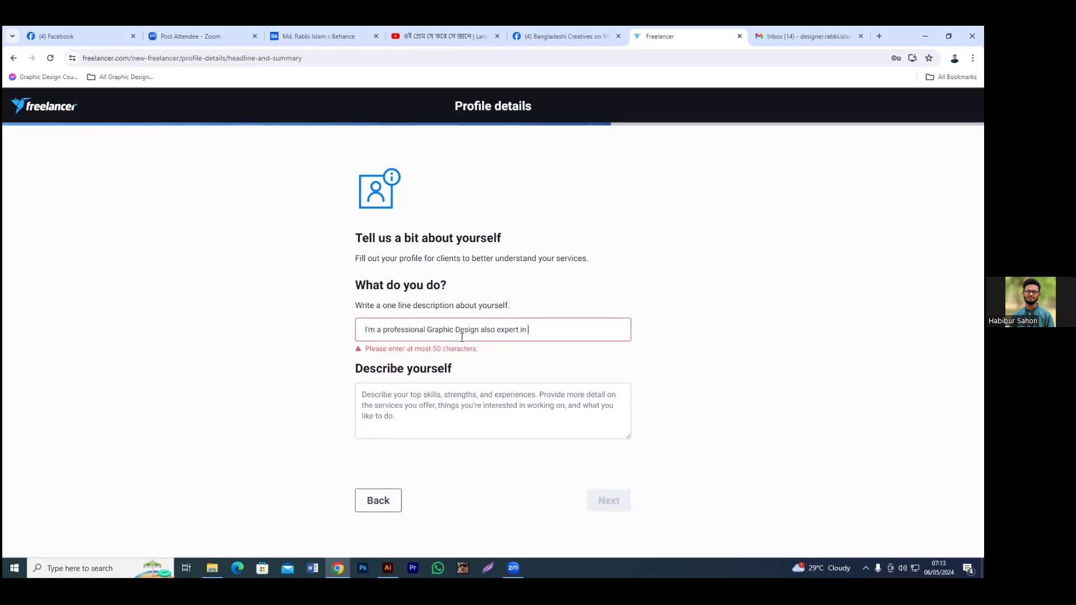
{"action": "key", "text": "BackSpace"}
{"action": "key", "text": "BackSpace"}
{"action": "key", "text": "BackSpace"}
{"action": "key", "text": "BackSpace"}
{"action": "key", "text": "BackSpace"}
{"action": "key", "text": "BackSpace"}
{"action": "key", "text": "BackSpace"}
{"action": "key", "text": "BackSpace"}
{"action": "key", "text": "BackSpace"}
{"action": "key", "text": "BackSpace"}
{"action": "key", "text": "BackSpace"}
{"action": "key", "text": "BackSpace"}
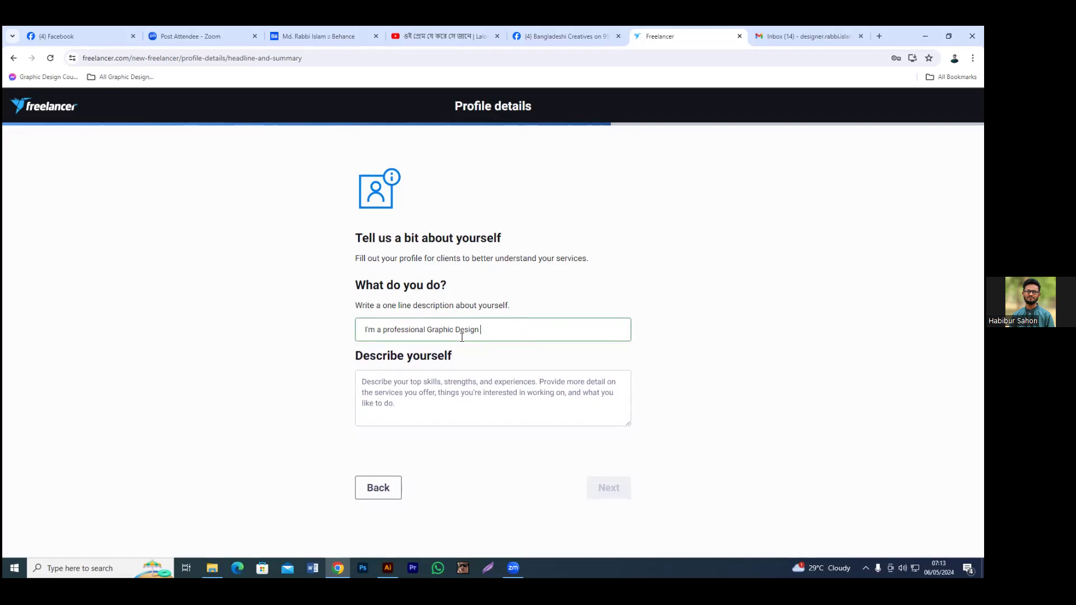
{"action": "type", "text": "er."}
{"action": "triple_click", "coordinate": [494, 341]}
{"action": "key", "text": "ctrl+c"}
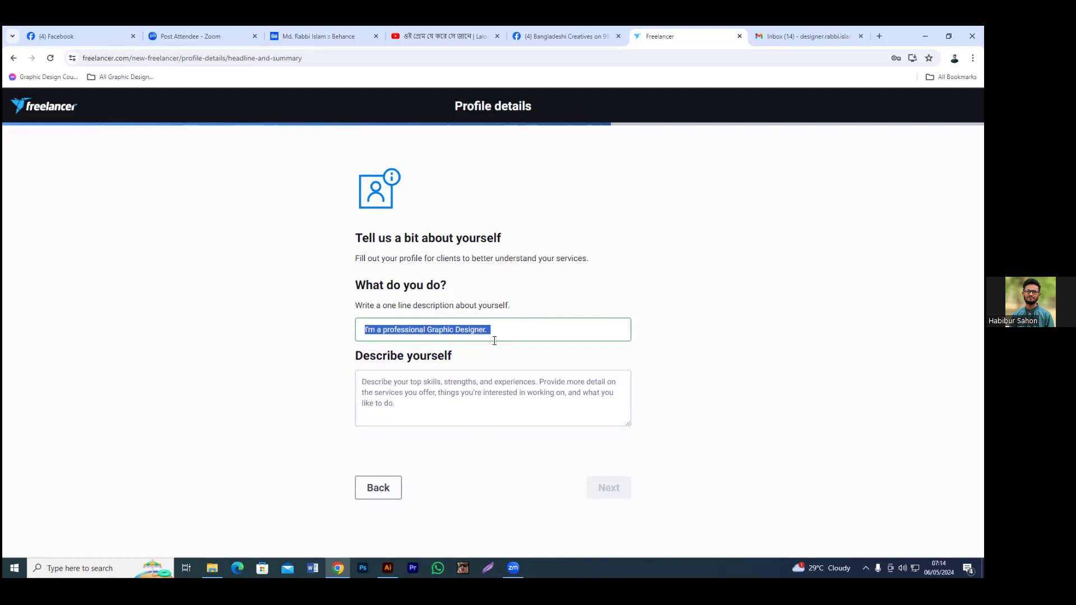
Paste the headline into Describe yourself and add the Brand Identity Design and branding sentences
{"action": "left_click", "coordinate": [456, 393]}
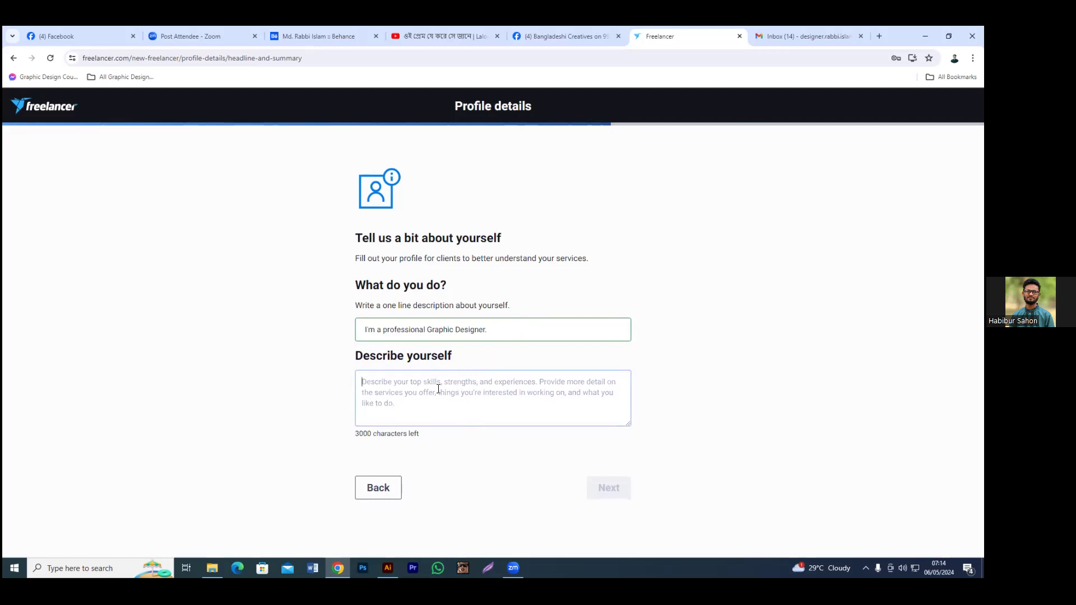
{"action": "key", "text": "ctrl+v"}
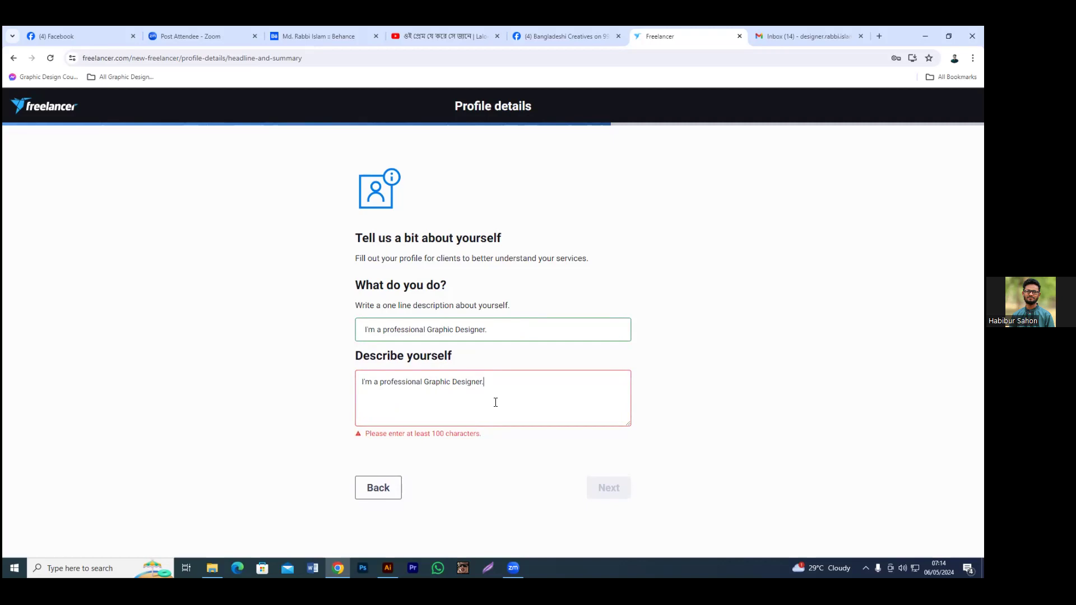
{"action": "type", "text": "aphic Designer. Also expert in Brand"}
{"action": "type", "text": "Ides"}
{"action": "key", "text": "BackSpace"}
{"action": "type", "text": "ntity Dei"}
{"action": "key", "text": "BackSpace"}
{"action": "type", "text": "sign. I have"}
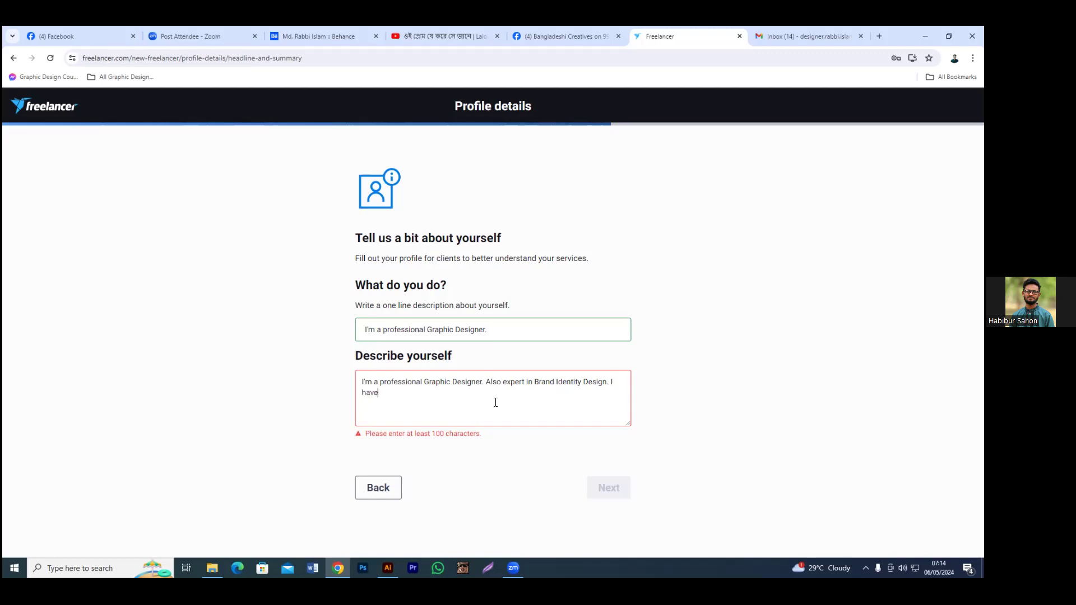
{"action": "type", "text": " a proper knowledge"}
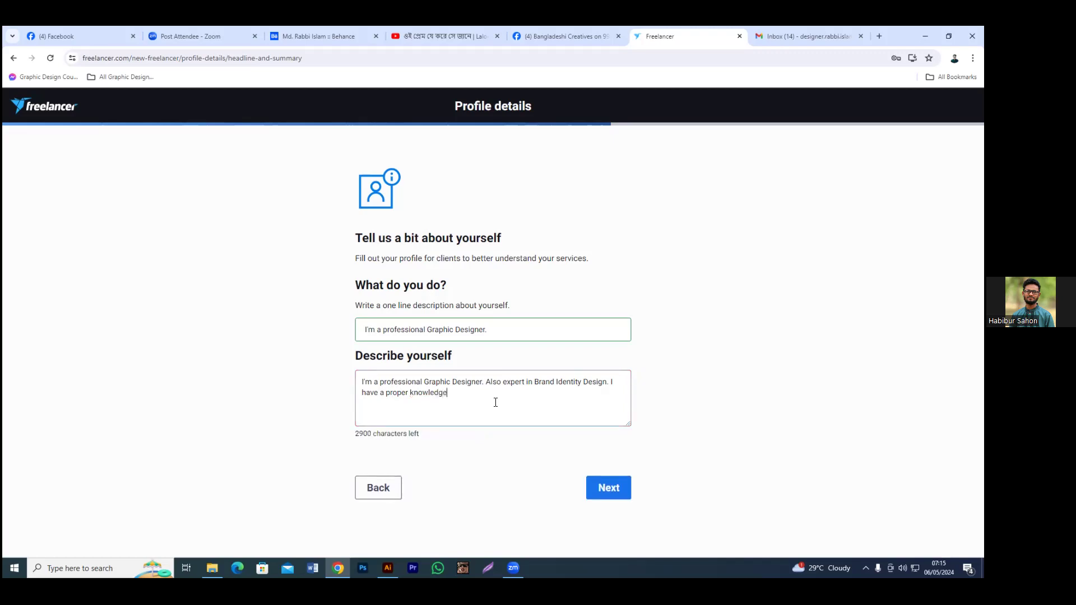
{"action": "type", "text": " about branding & I know that how to"}
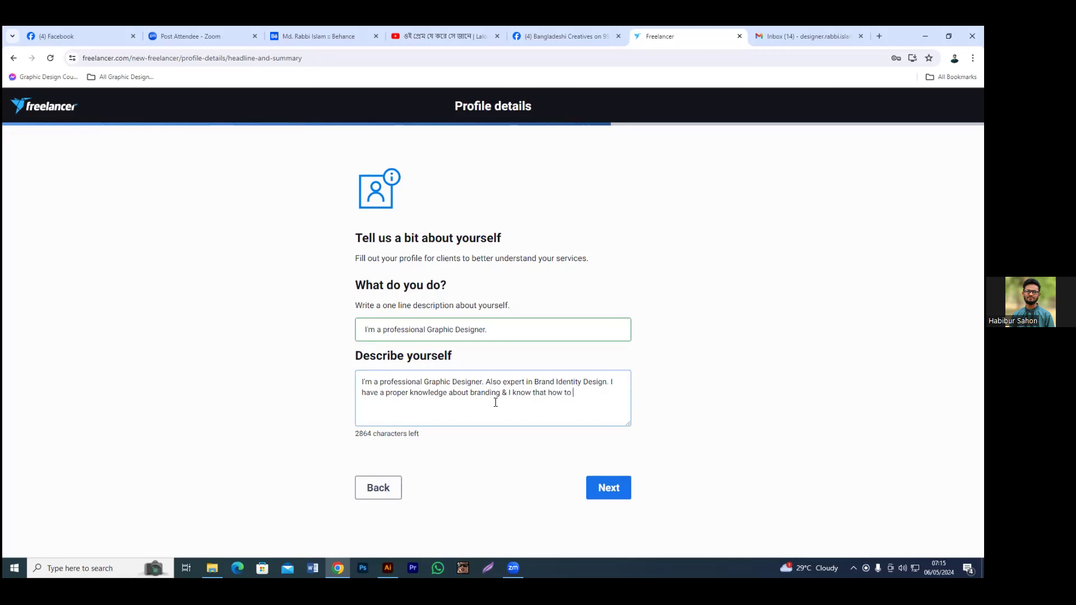
{"action": "type", "text": " focous o"}
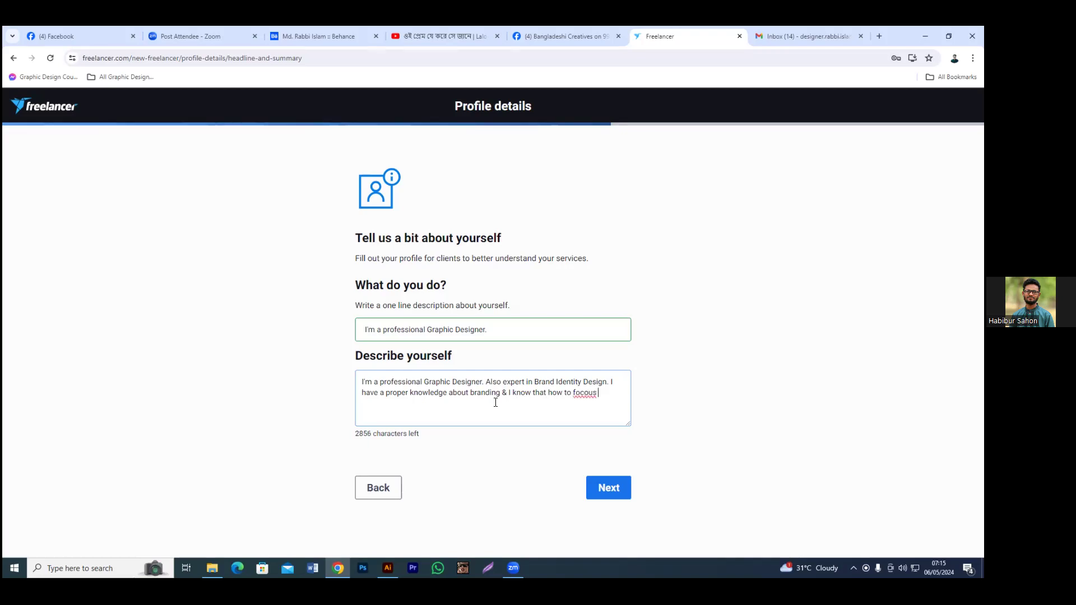
End the summary with 'focus on my client satisfaction.', fixing misspellings via suggestions
{"action": "key", "text": "BackSpace"}
{"action": "right_click", "coordinate": [587, 394]}
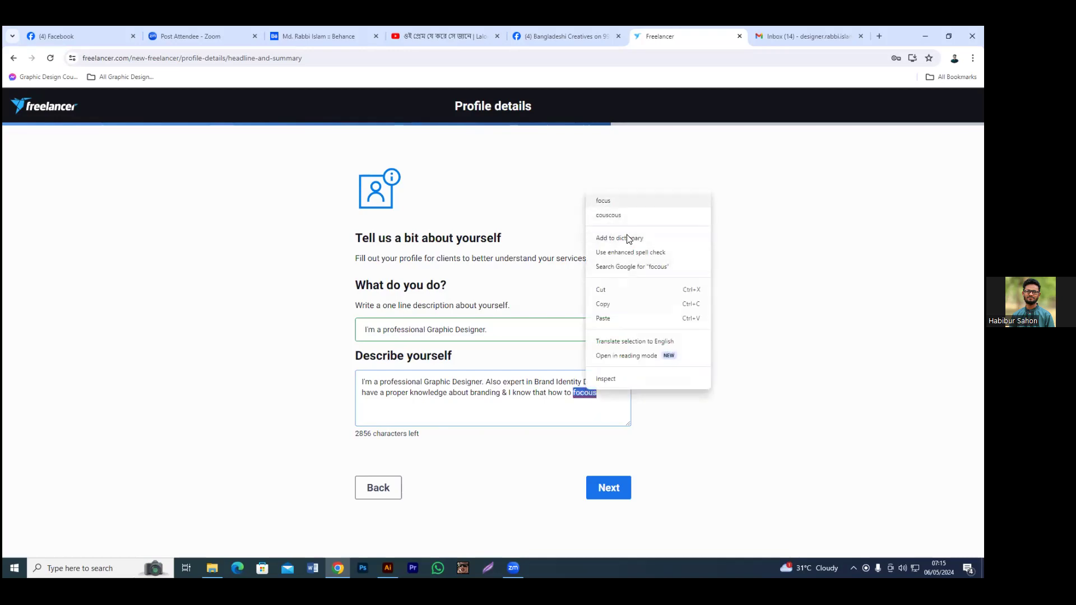
{"action": "left_click", "coordinate": [623, 202]}
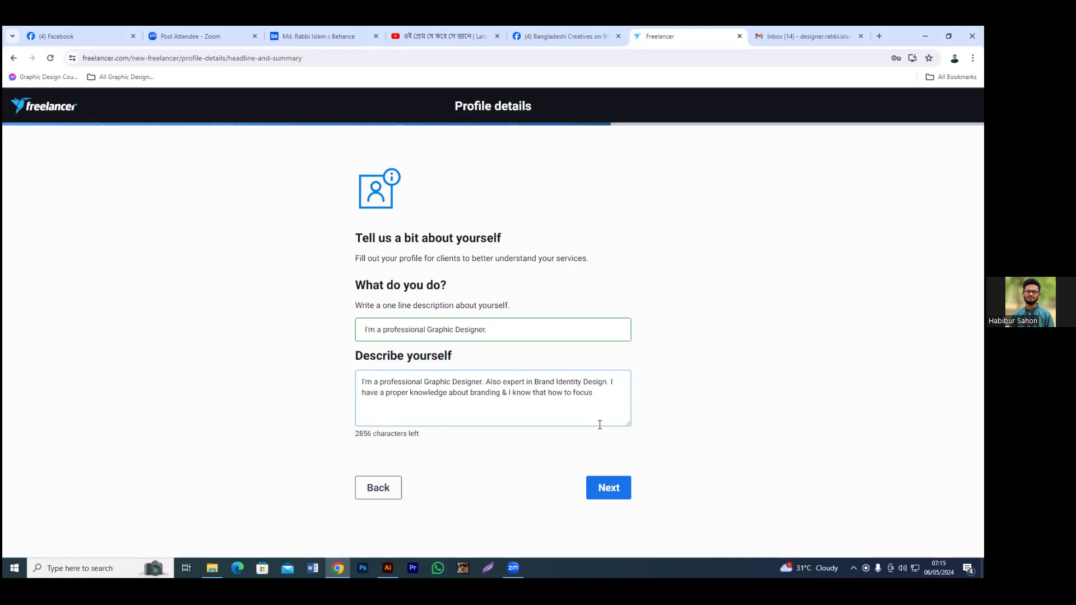
{"action": "left_click", "coordinate": [600, 425]}
{"action": "type", "text": "on my client se"}
{"action": "key", "text": "BackSpace"}
{"action": "type", "text": "atisfection."}
{"action": "right_click", "coordinate": [408, 405]}
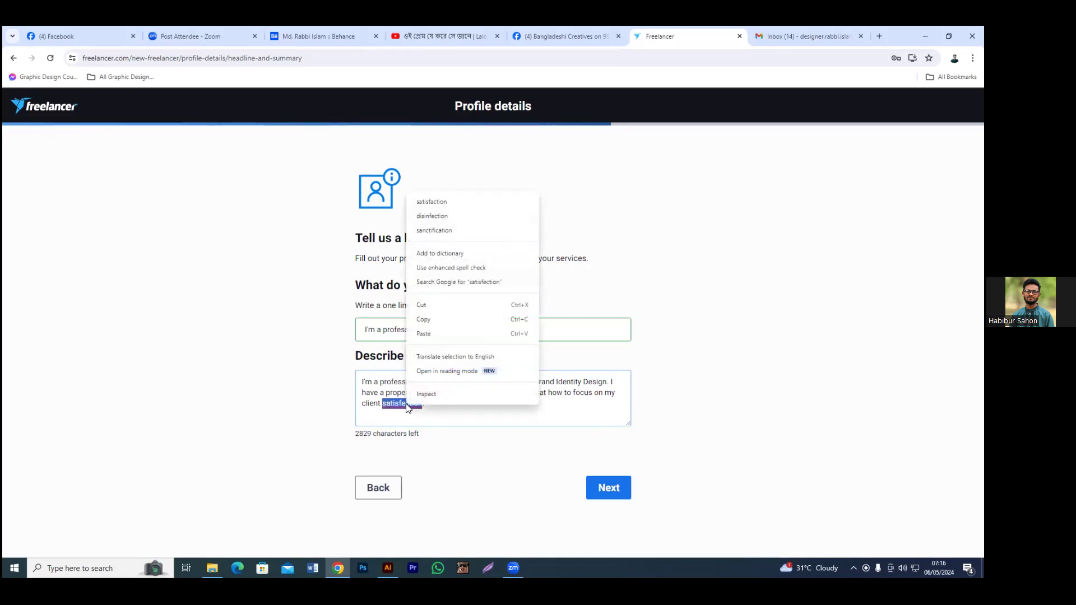
{"action": "left_click", "coordinate": [448, 202]}
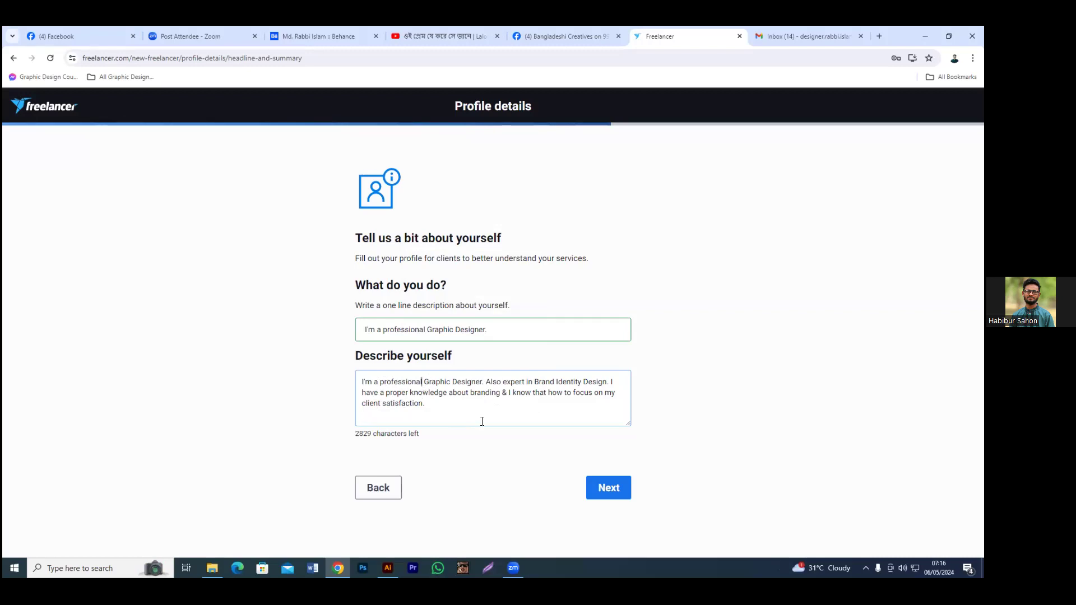
Insert 'full time' after 'professional' in the summary
{"action": "type", "text": "F"}
{"action": "key", "text": "BackSpace"}
{"action": "type", "text": "full"}
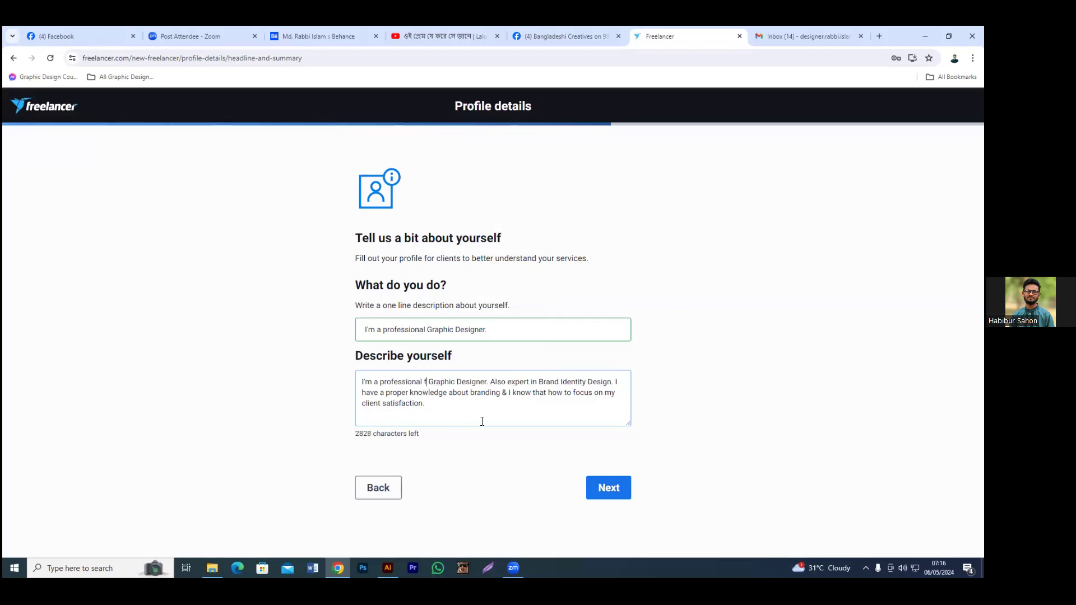
{"action": "type", "text": " time"}
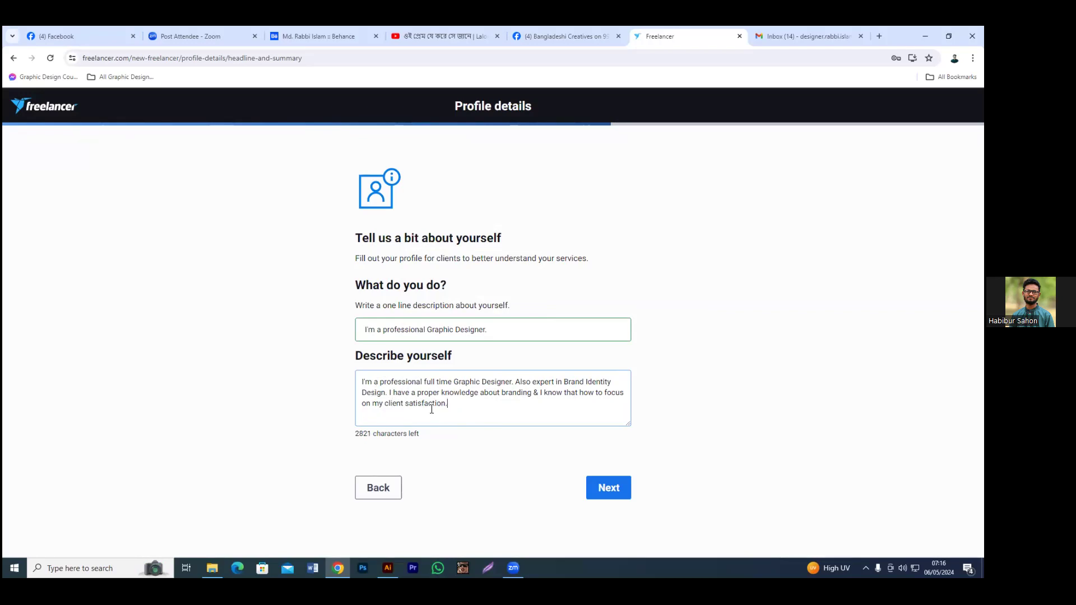
{"action": "left_click_drag", "start_coordinate": [447, 402], "coordinate": [354, 384]}
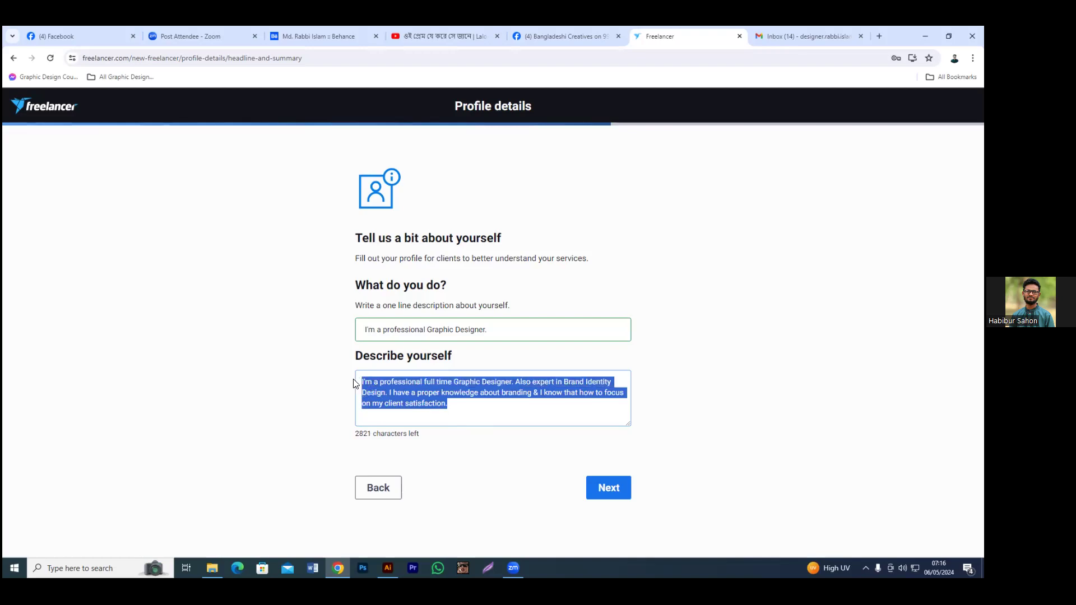
{"action": "left_click", "coordinate": [450, 403]}
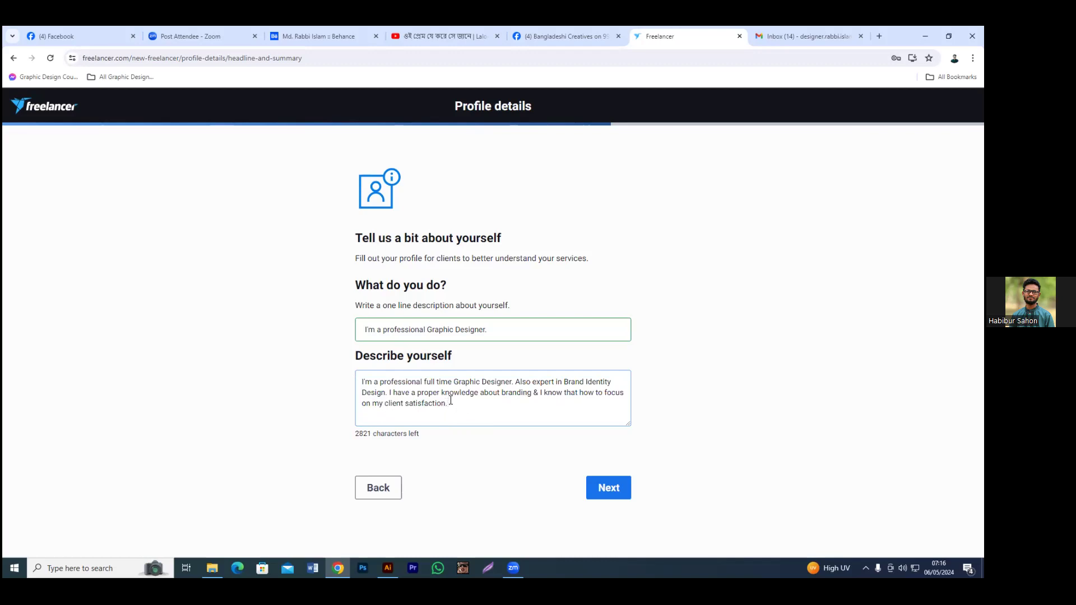
{"action": "left_click_drag", "start_coordinate": [451, 399], "coordinate": [362, 377]}
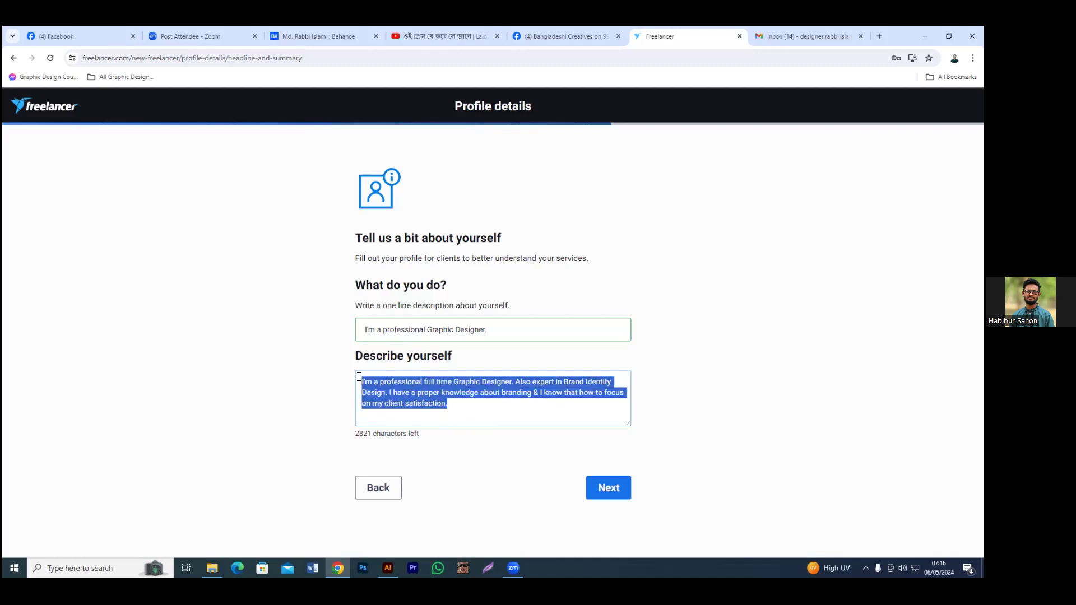
{"action": "left_click", "coordinate": [453, 402]}
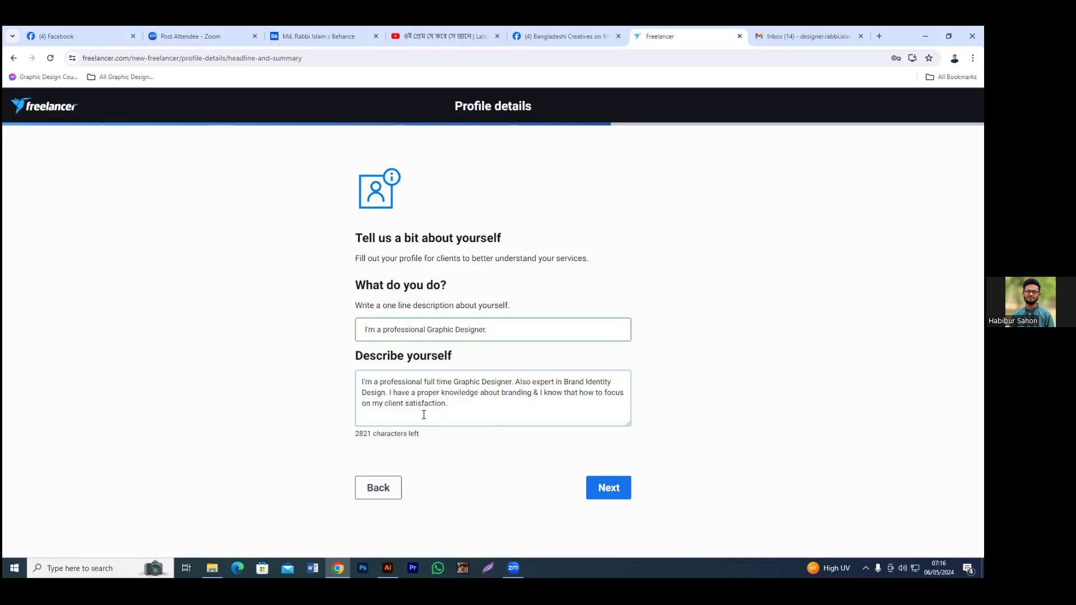
{"action": "left_click_drag", "start_coordinate": [449, 403], "coordinate": [354, 382]}
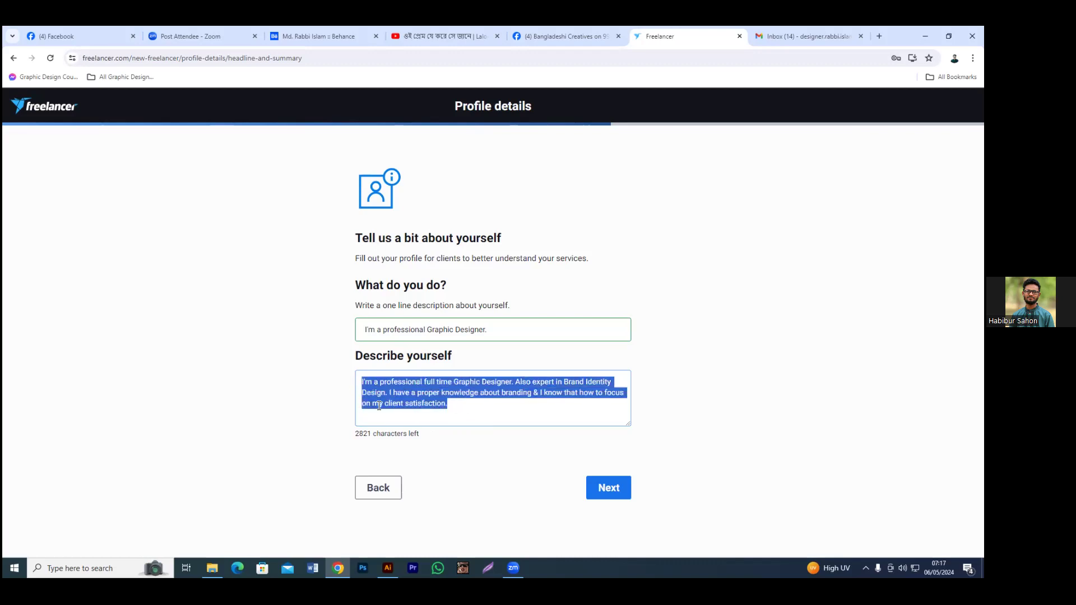
{"action": "left_click", "coordinate": [470, 418]}
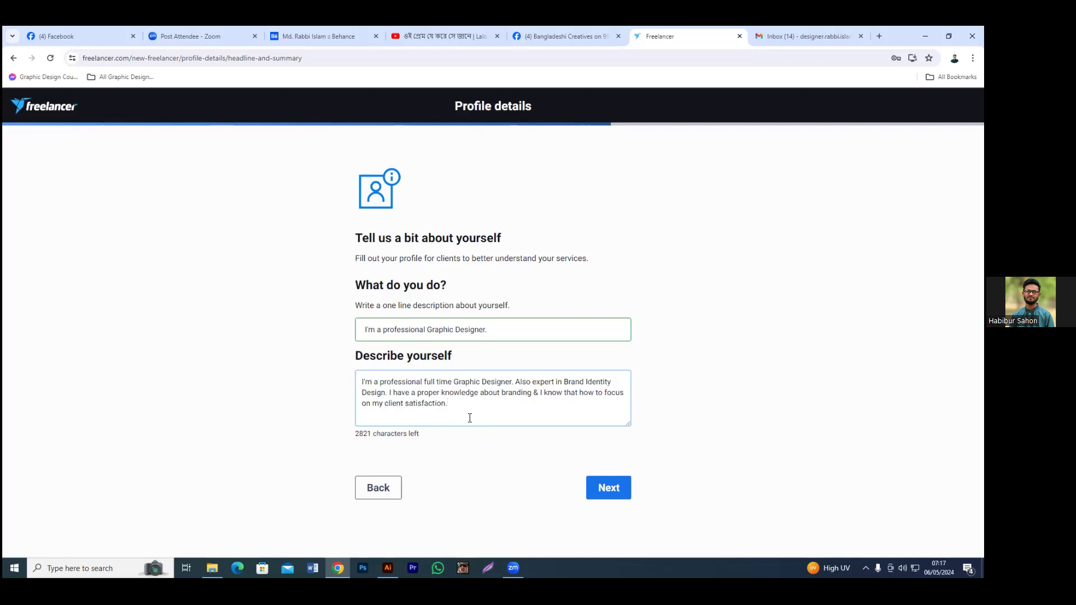
{"action": "left_click_drag", "start_coordinate": [447, 403], "coordinate": [349, 380]}
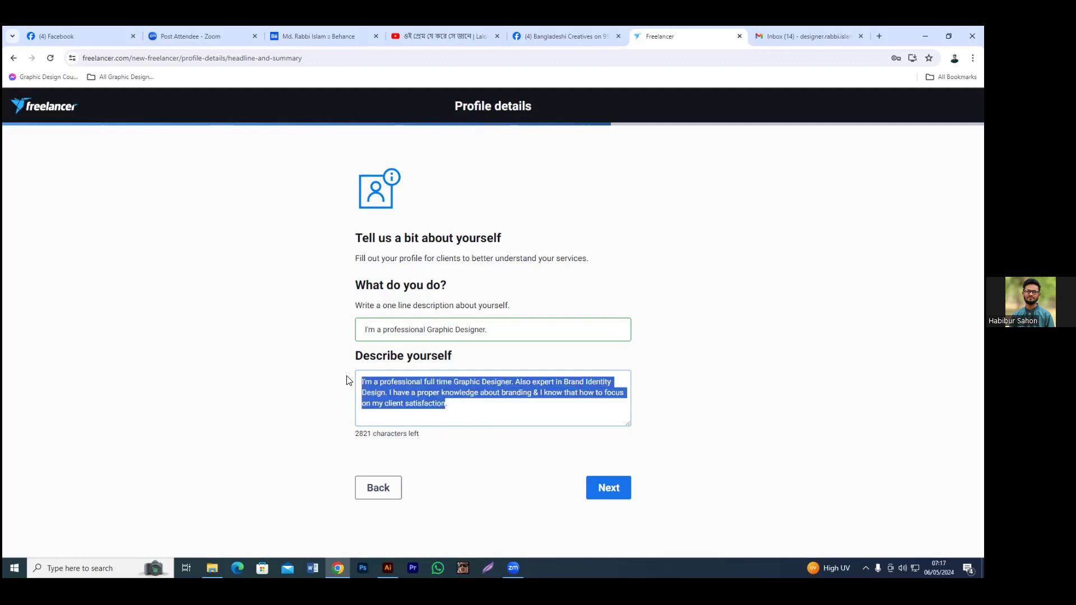
{"action": "left_click", "coordinate": [450, 405]}
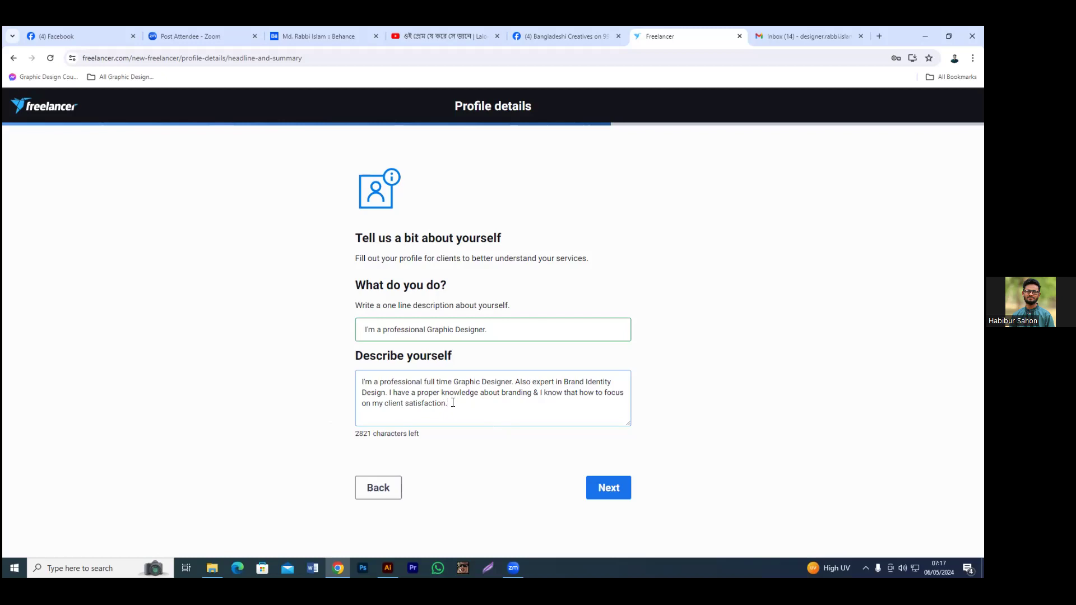
{"action": "left_click_drag", "start_coordinate": [448, 404], "coordinate": [363, 384]}
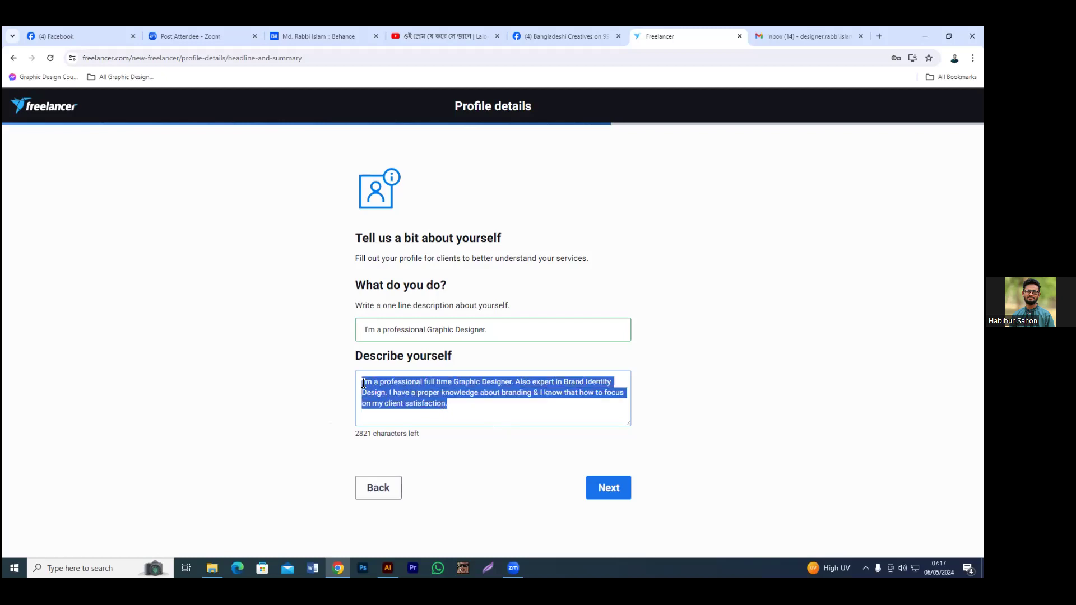
{"action": "left_click", "coordinate": [454, 402]}
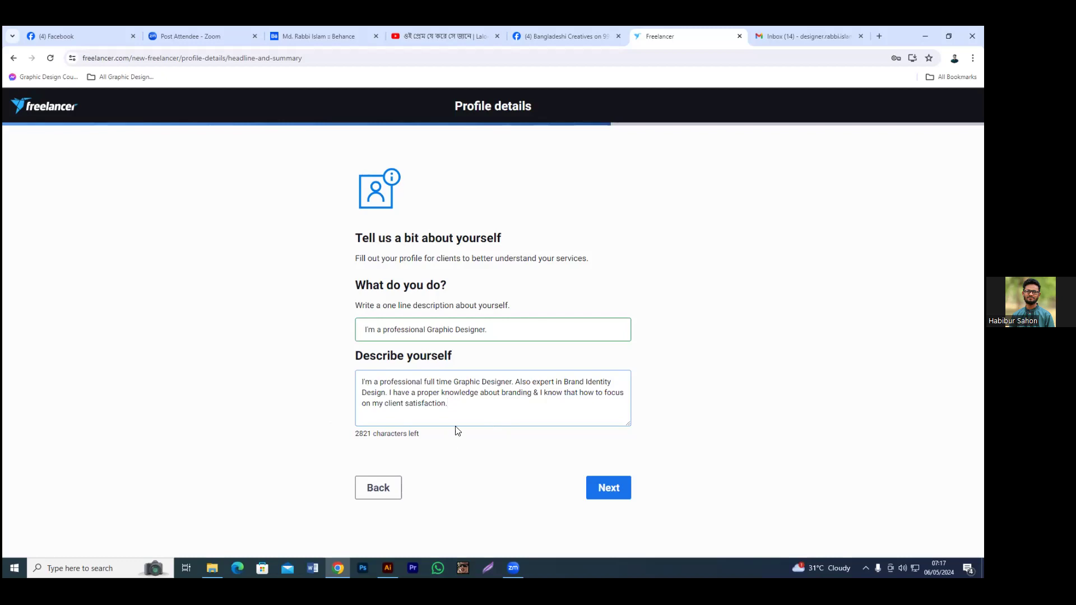
{"action": "left_click_drag", "start_coordinate": [450, 405], "coordinate": [356, 386]}
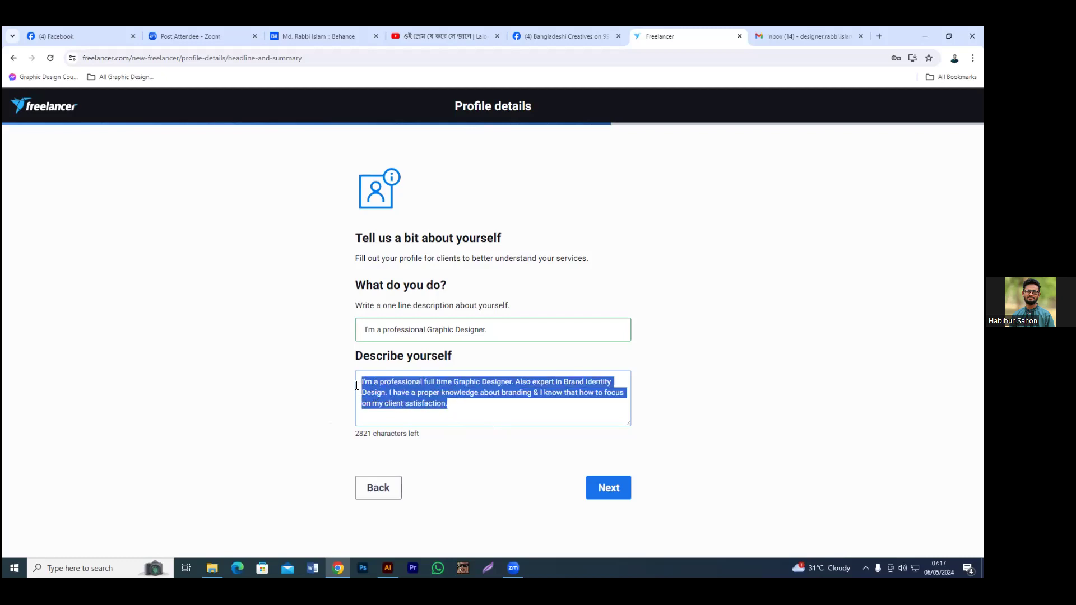
{"action": "left_click", "coordinate": [441, 424]}
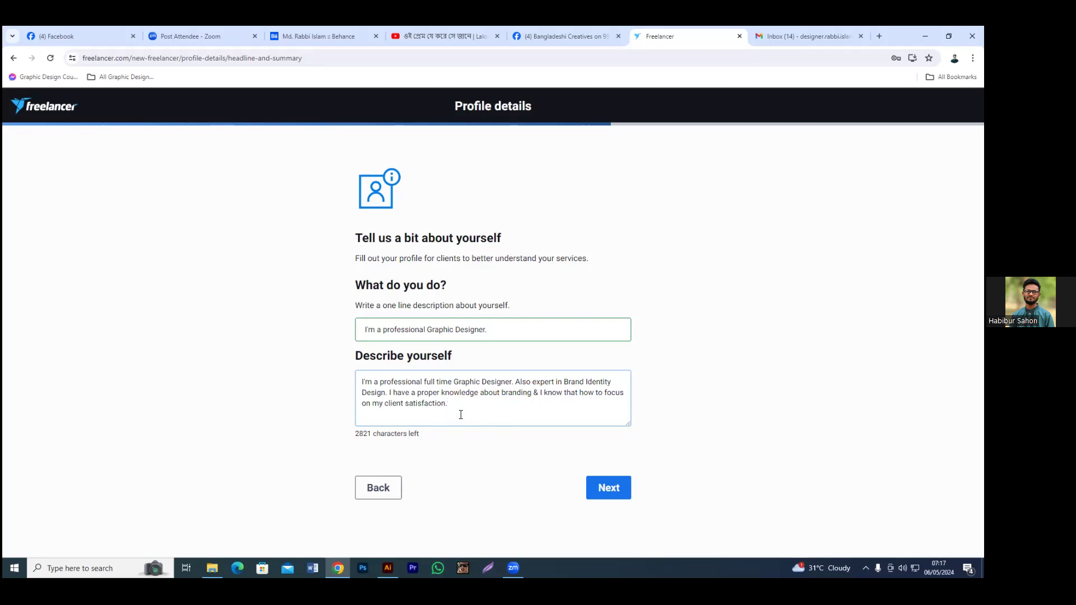
{"action": "left_click_drag", "start_coordinate": [449, 402], "coordinate": [360, 383]}
{"action": "left_click", "coordinate": [457, 407]}
Continue to the languages step and add English as a spoken language alongside Bangla
{"action": "left_click", "coordinate": [611, 487]}
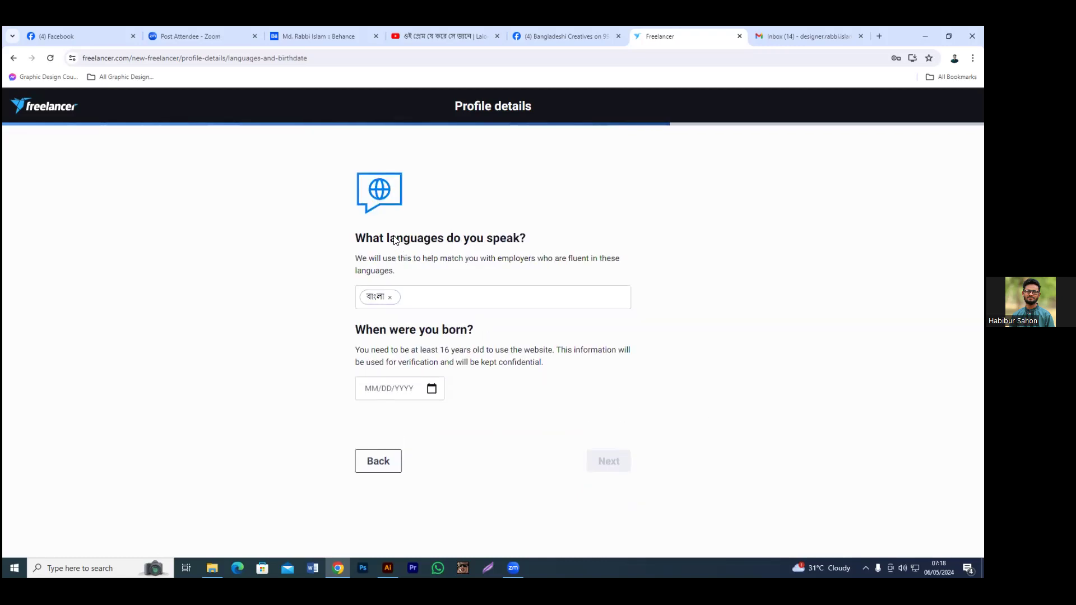
{"action": "left_click", "coordinate": [454, 299]}
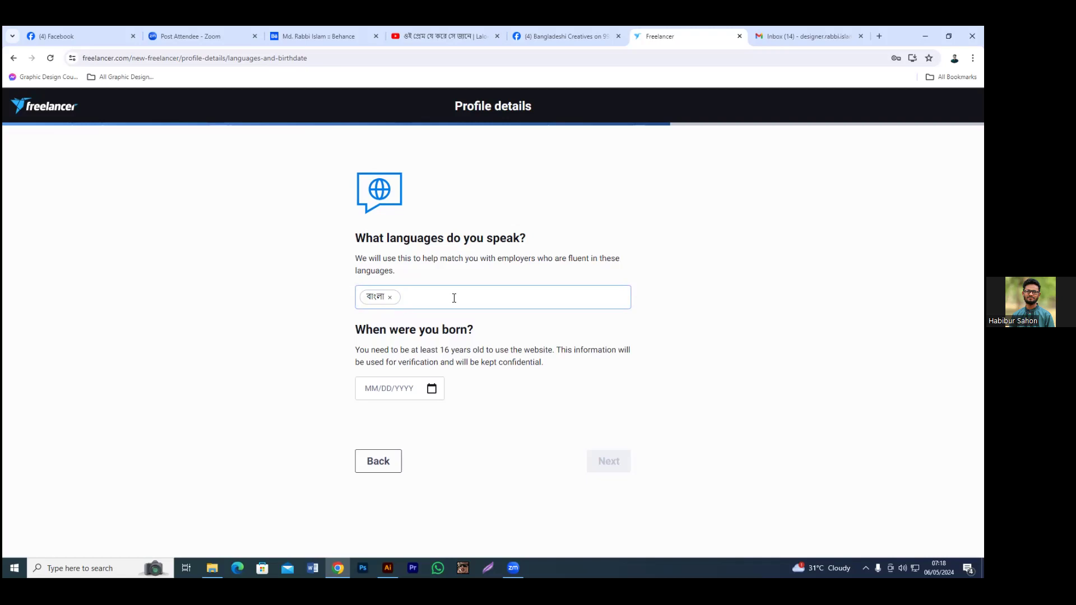
{"action": "type", "text": "Eng"}
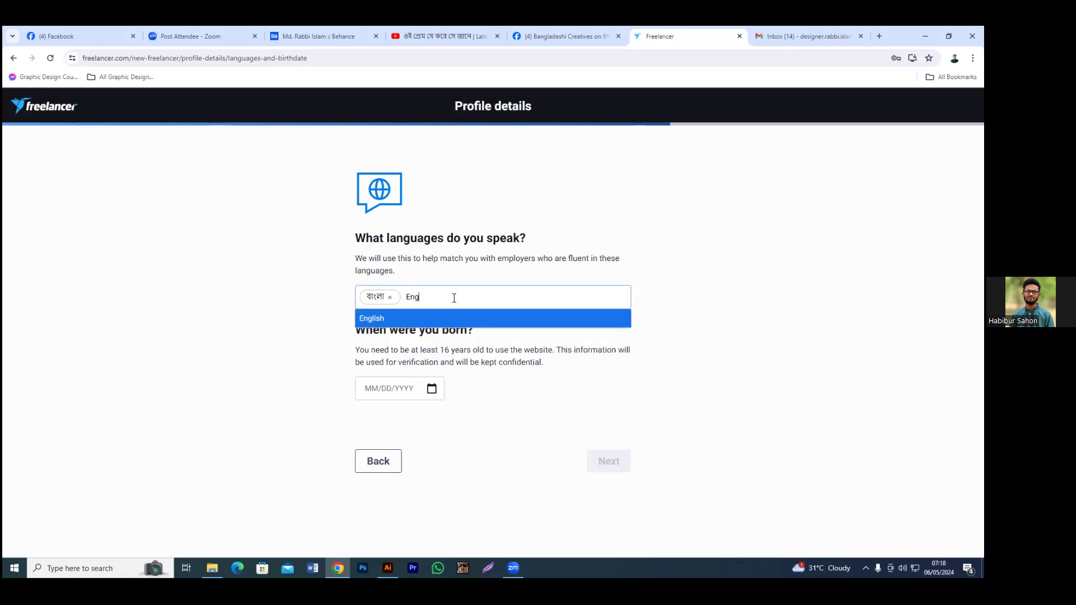
{"action": "left_click", "coordinate": [449, 320]}
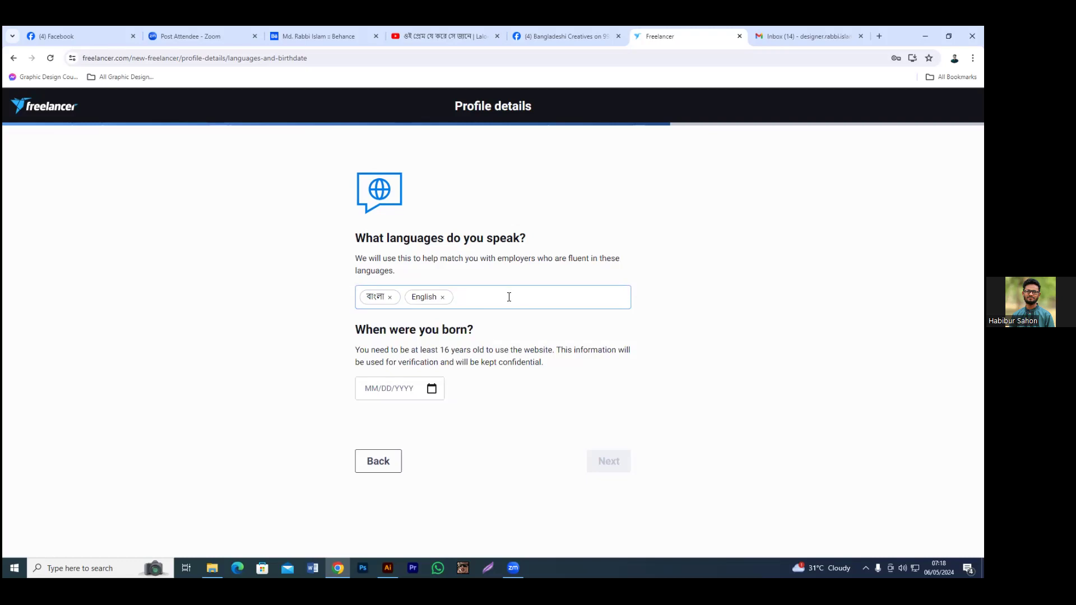
Try searching for Hindi in the language field, then clear it and close the suggestions
{"action": "type", "text": "hin"}
{"action": "key", "text": "BackSpace"}
{"action": "type", "text": "ndi"}
{"action": "key", "text": "BackSpace"}
{"action": "key", "text": "BackSpace"}
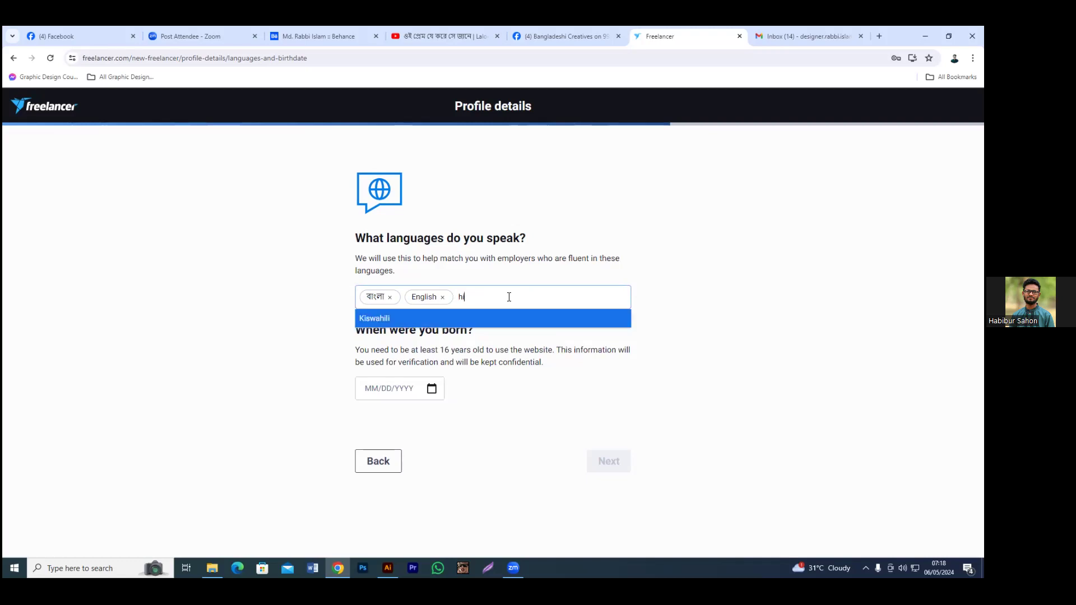
{"action": "key", "text": "BackSpace"}
{"action": "key", "text": "BackSpace"}
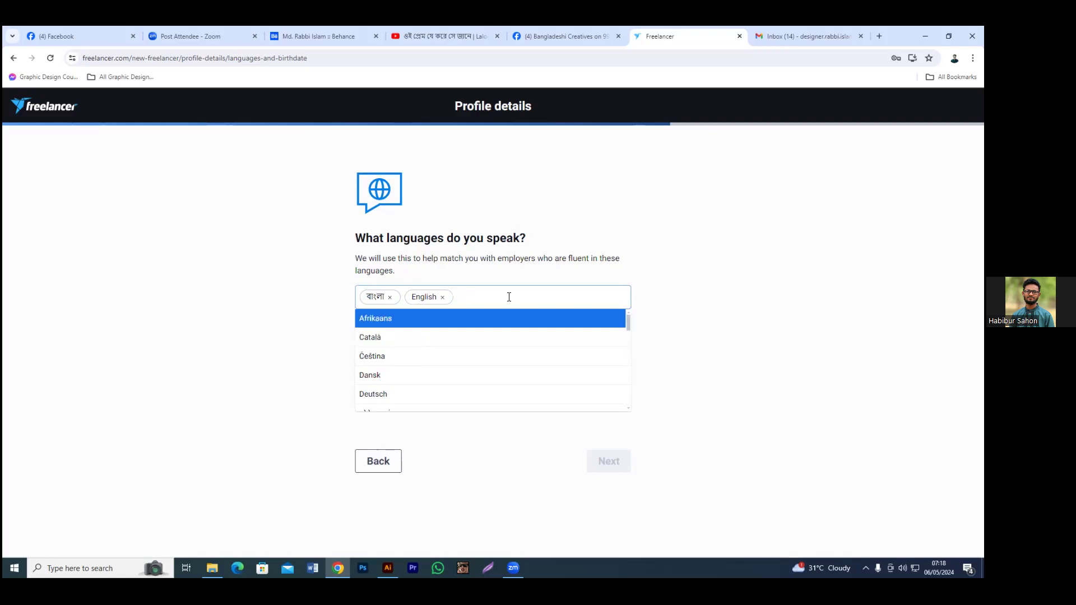
{"action": "type", "text": "H"}
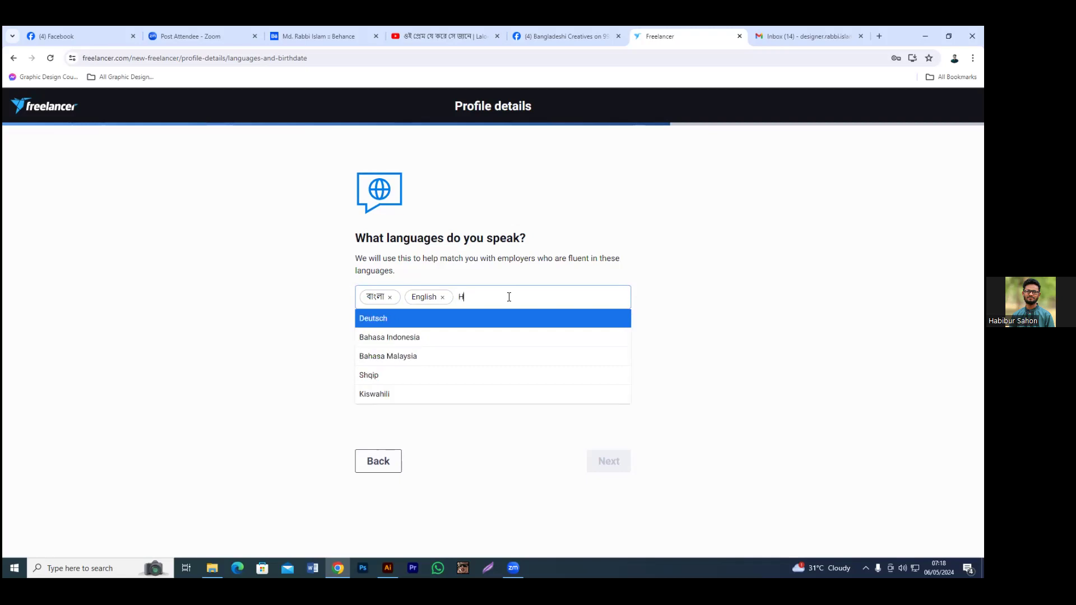
{"action": "type", "text": "un"}
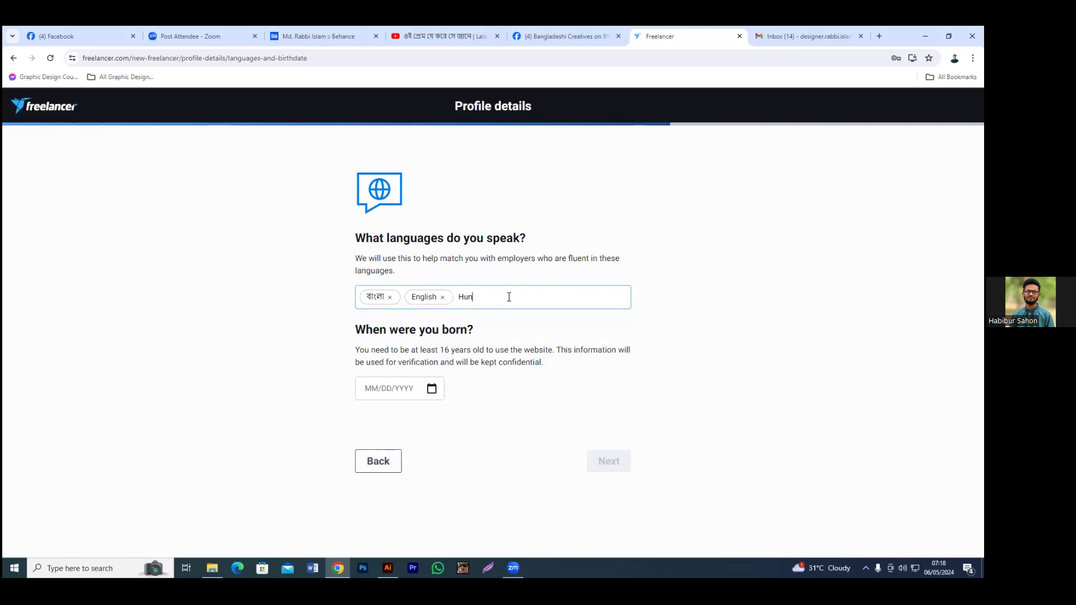
{"action": "key", "text": "BackSpace"}
{"action": "type", "text": "in"}
{"action": "key", "text": "BackSpace"}
{"action": "key", "text": "BackSpace"}
{"action": "key", "text": "BackSpace"}
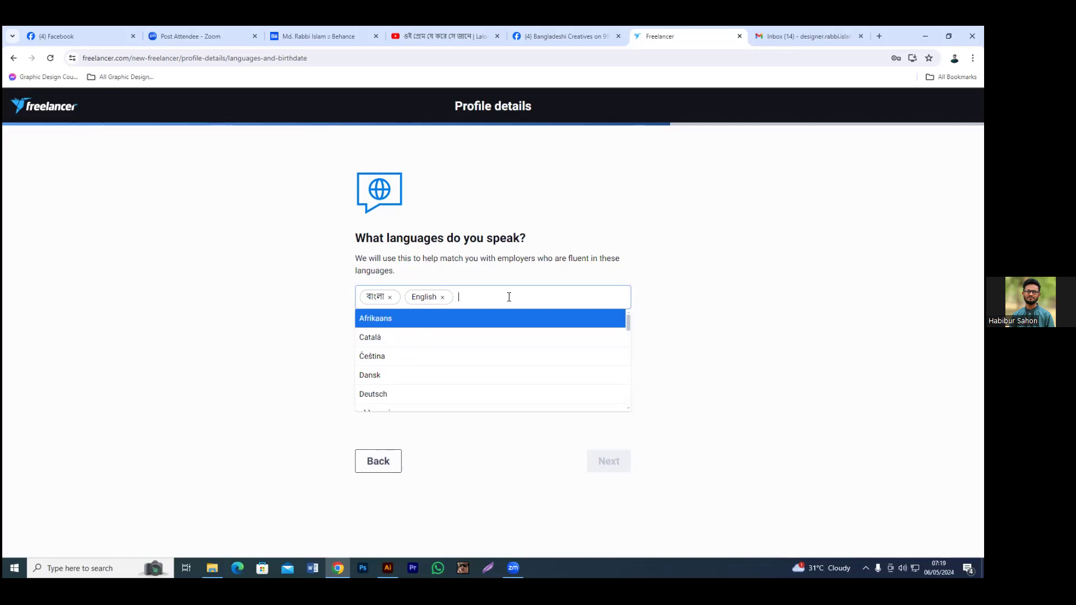
{"action": "type", "text": "indi"}
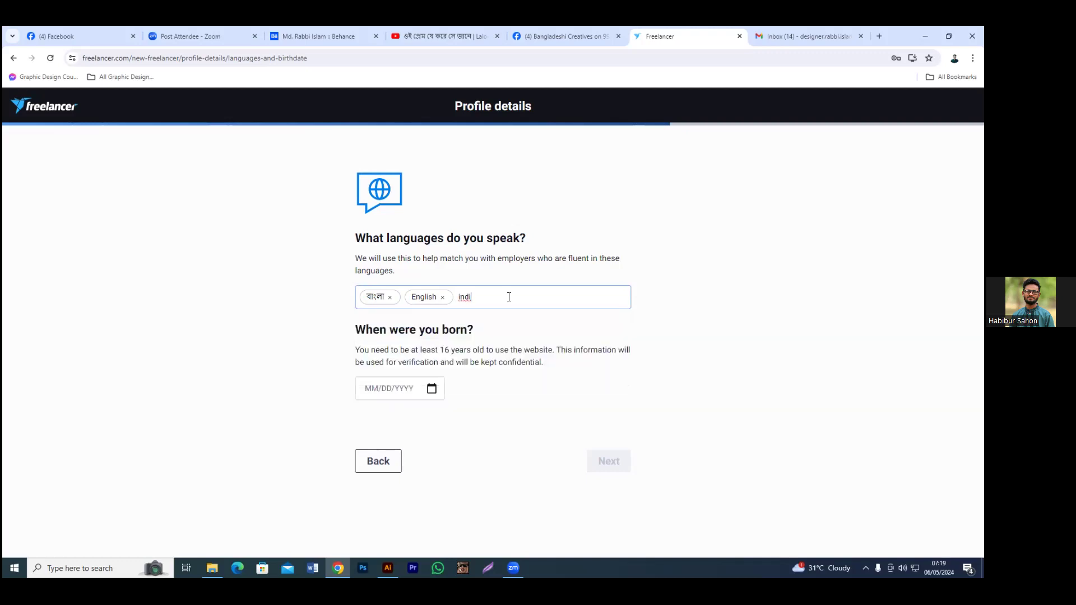
{"action": "key", "text": "BackSpace"}
{"action": "key", "text": "BackSpace"}
{"action": "key", "text": "BackSpace"}
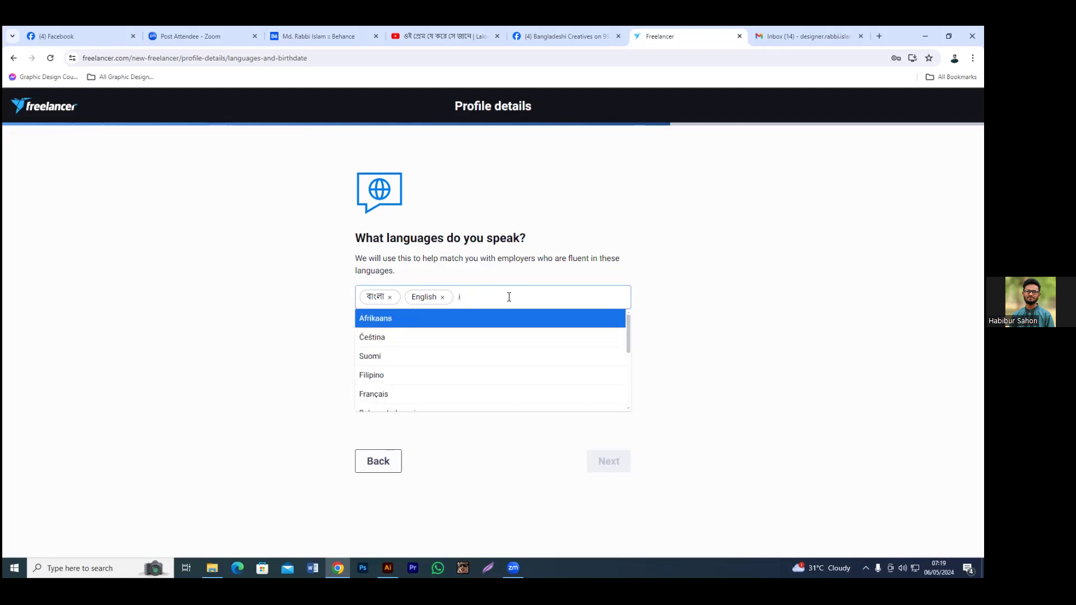
{"action": "key", "text": "BackSpace"}
{"action": "type", "text": "Hin"}
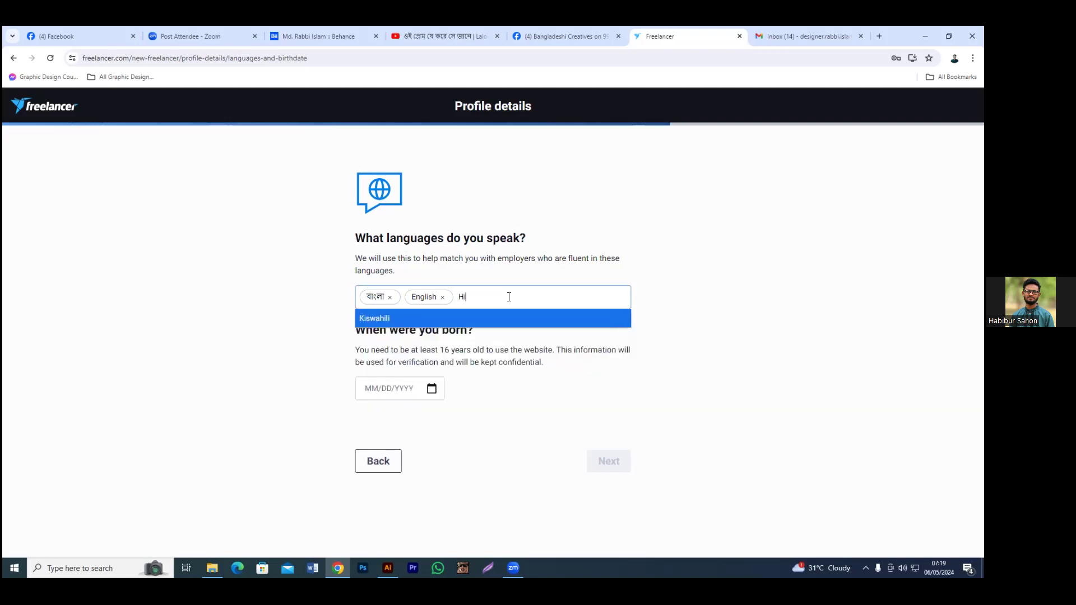
{"action": "key", "text": "BackSpace"}
{"action": "key", "text": "BackSpace"}
{"action": "key", "text": "BackSpace"}
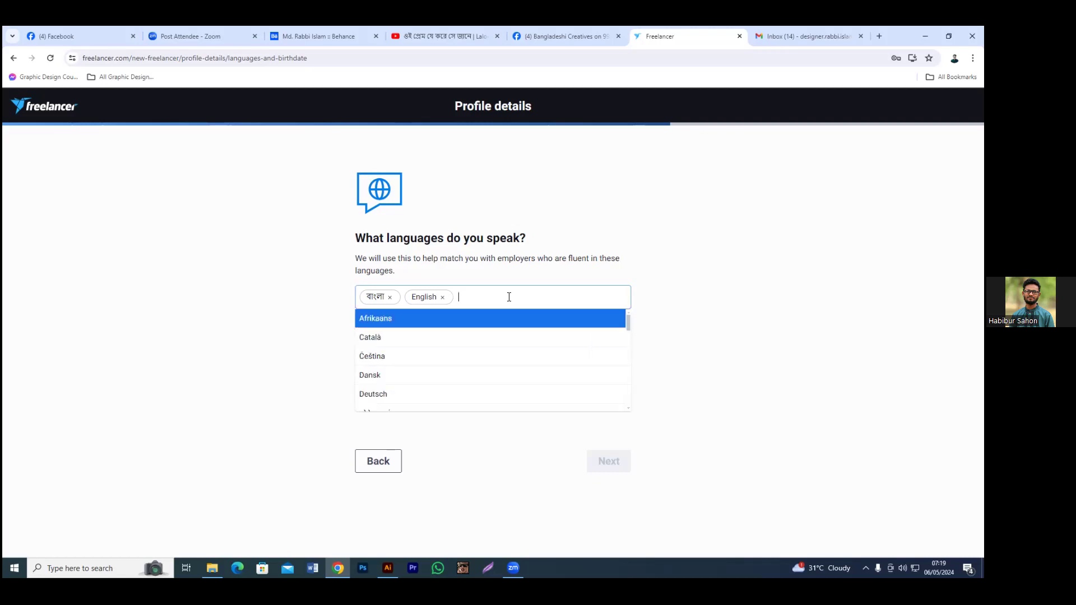
{"action": "left_click", "coordinate": [790, 296]}
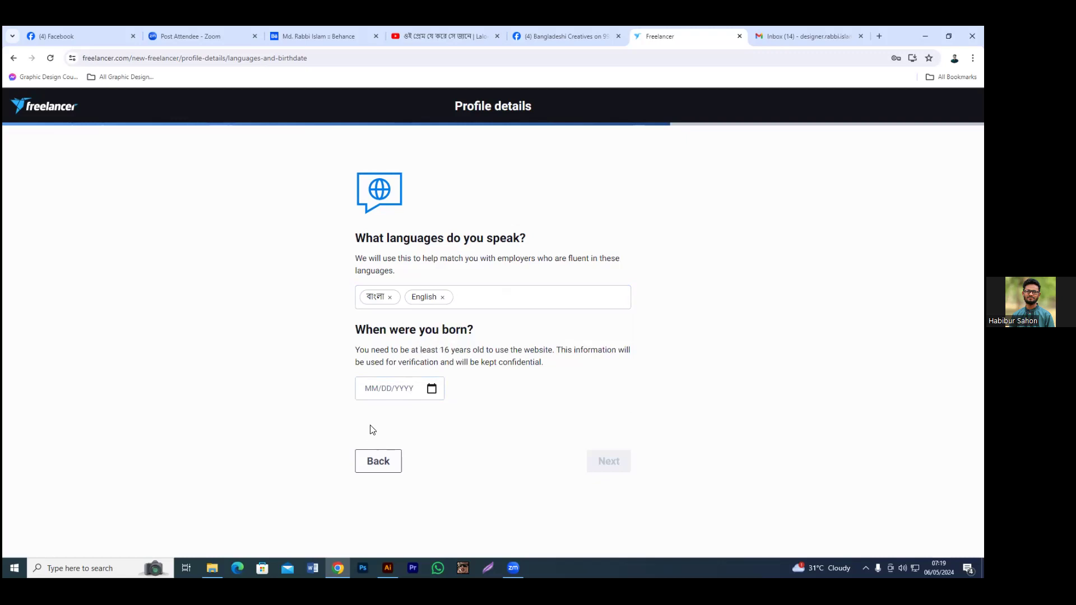
{"action": "left_click", "coordinate": [371, 389]}
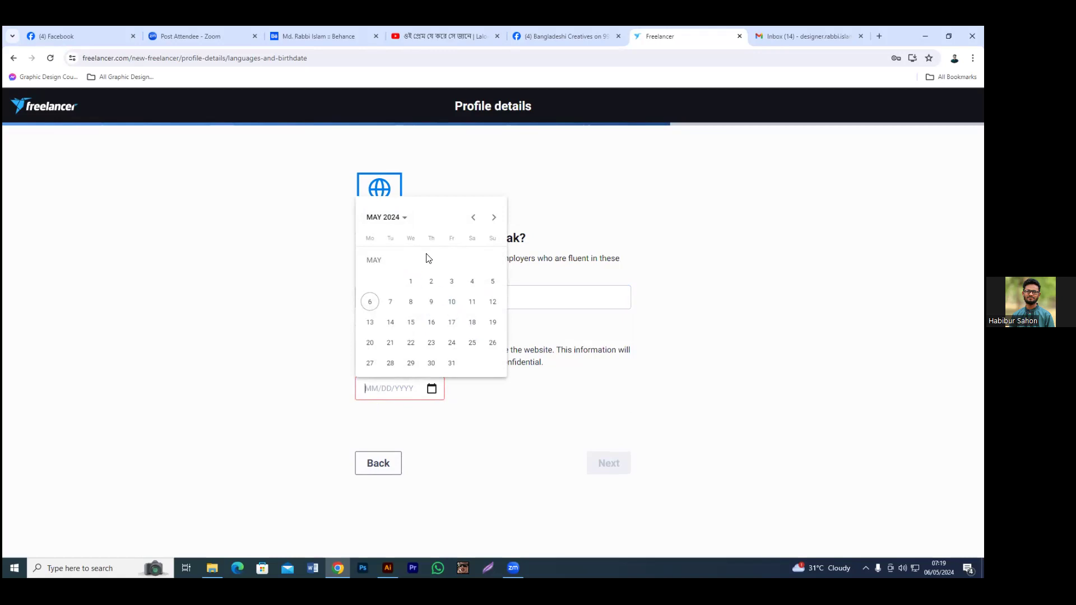
{"action": "left_click", "coordinate": [391, 217]}
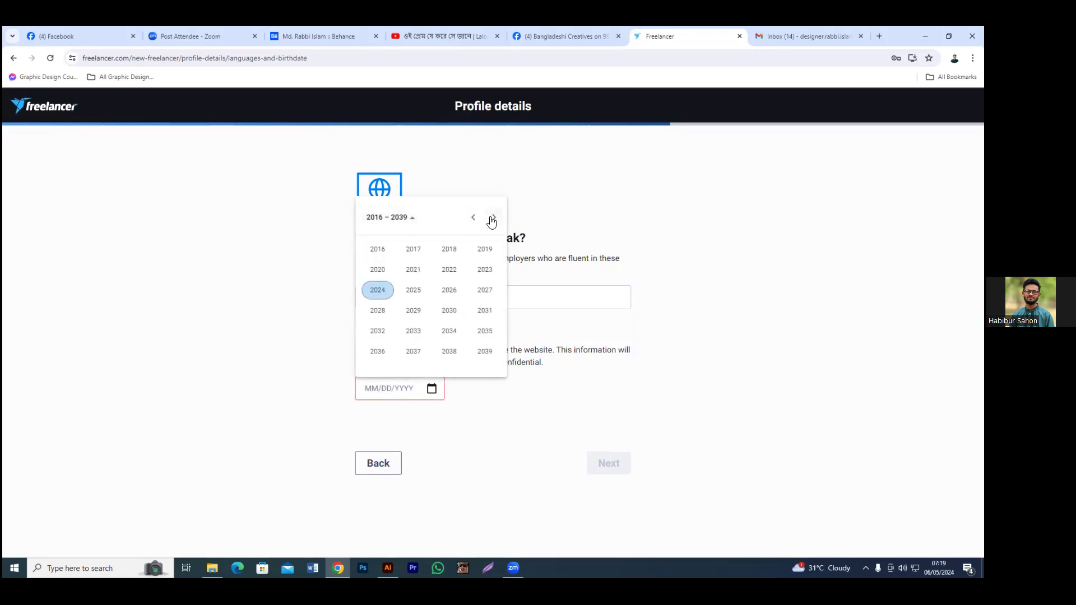
{"action": "left_click", "coordinate": [664, 348]}
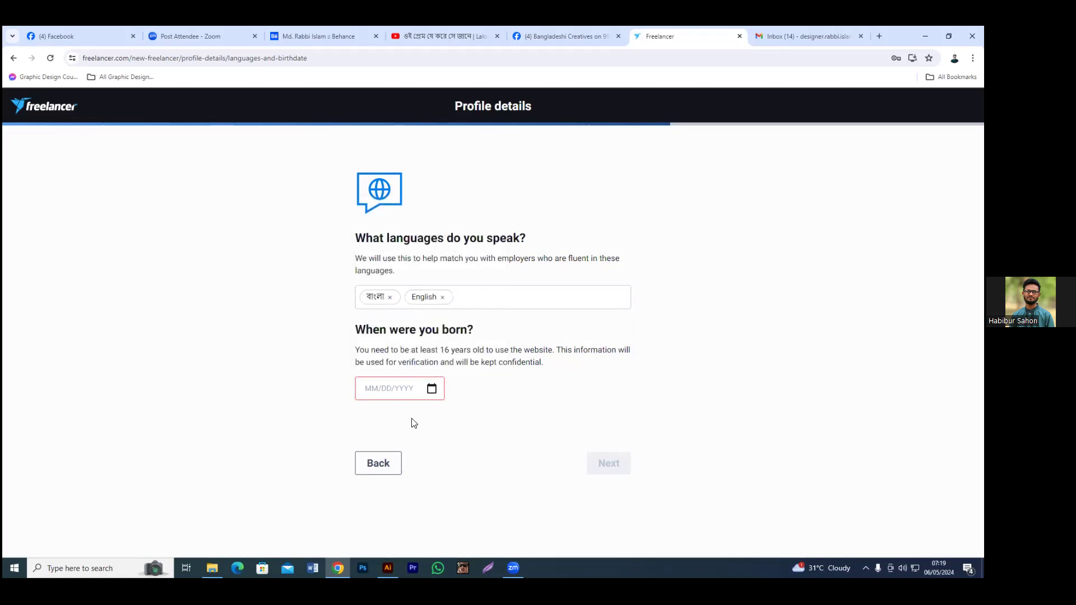
{"action": "left_click", "coordinate": [374, 389]}
{"action": "left_click", "coordinate": [432, 389]}
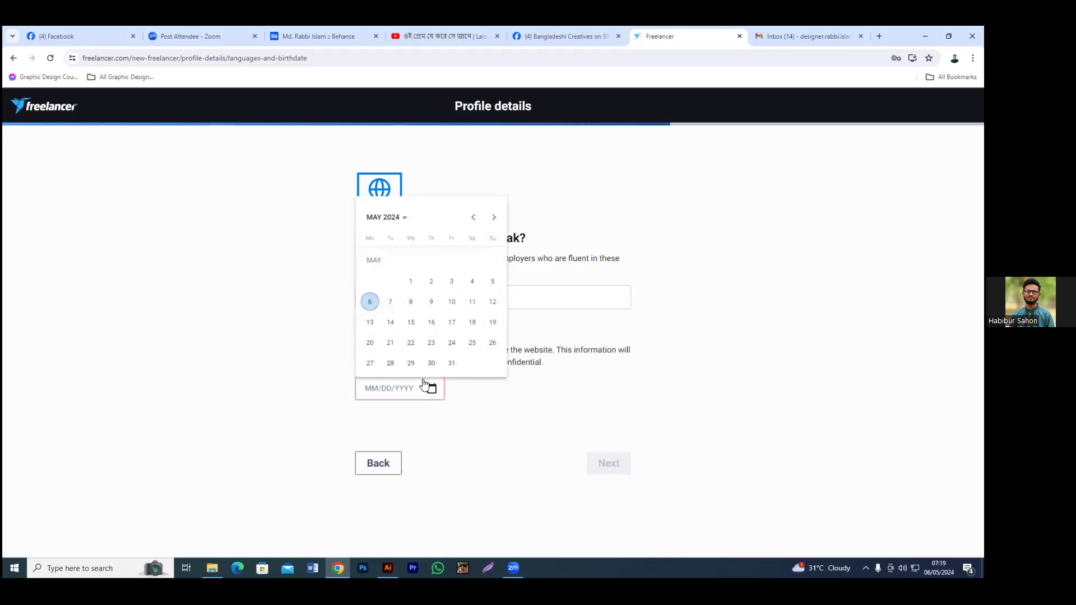
{"action": "left_click", "coordinate": [373, 388]}
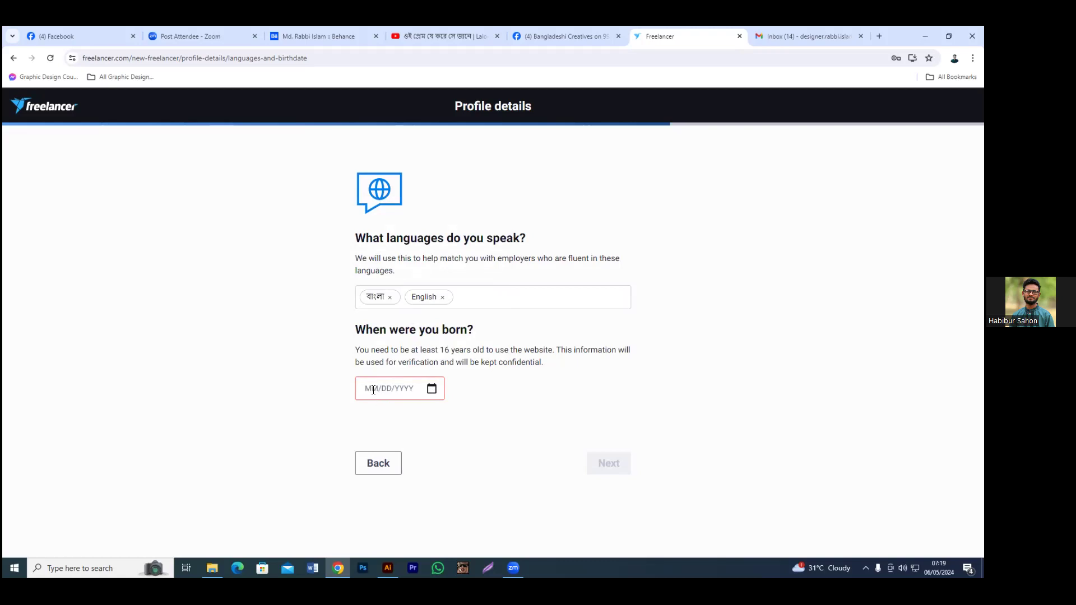
{"action": "left_click", "coordinate": [374, 390]}
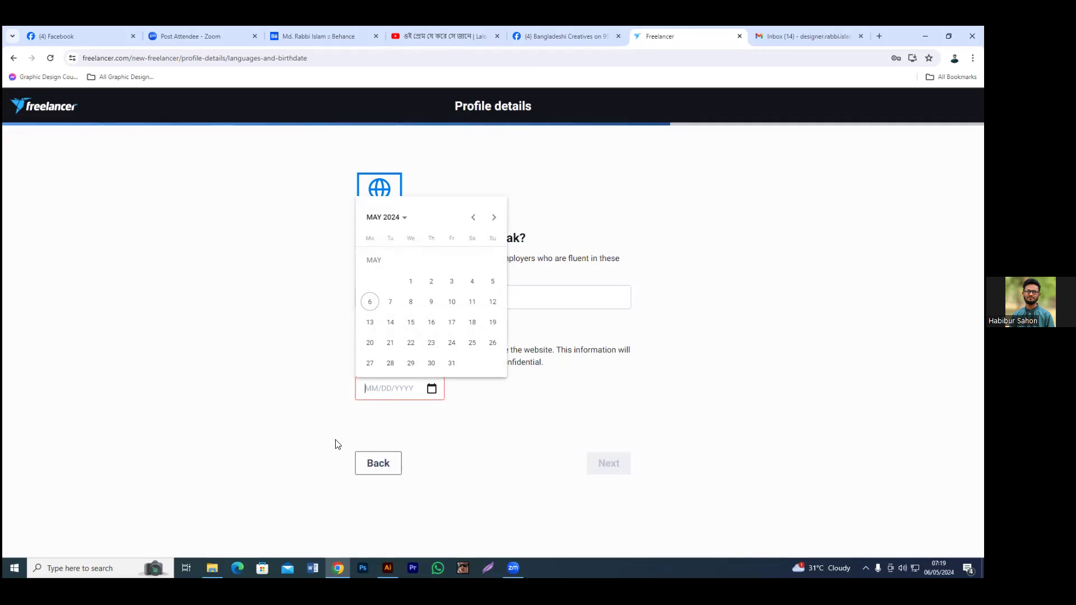
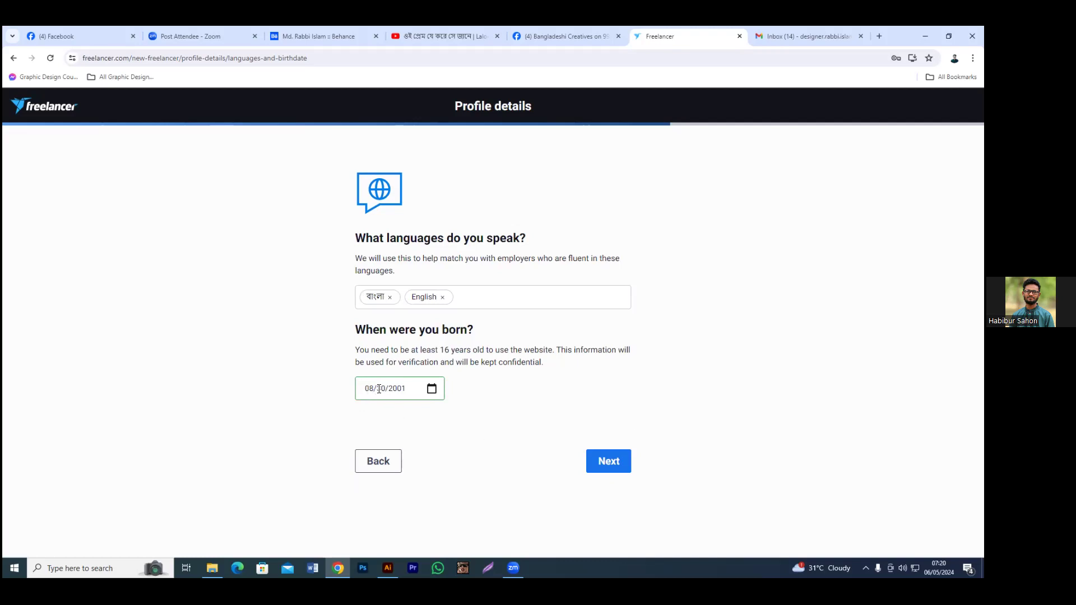
{"action": "left_click", "coordinate": [613, 465]}
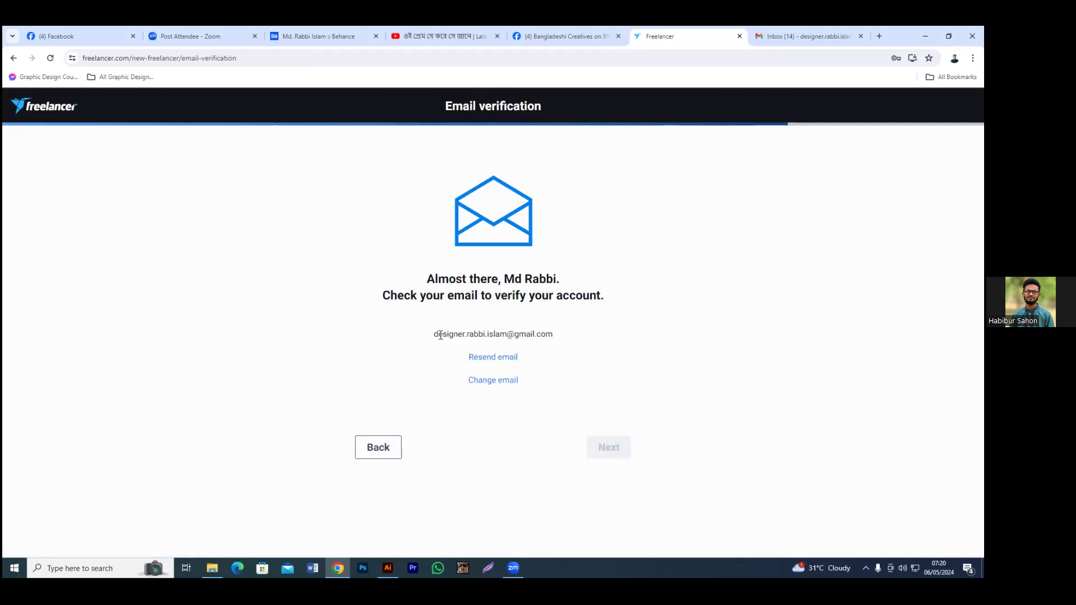
Switch to the Gmail inbox to find the Welcome to Freelancer.com email
{"action": "left_click", "coordinate": [771, 38]}
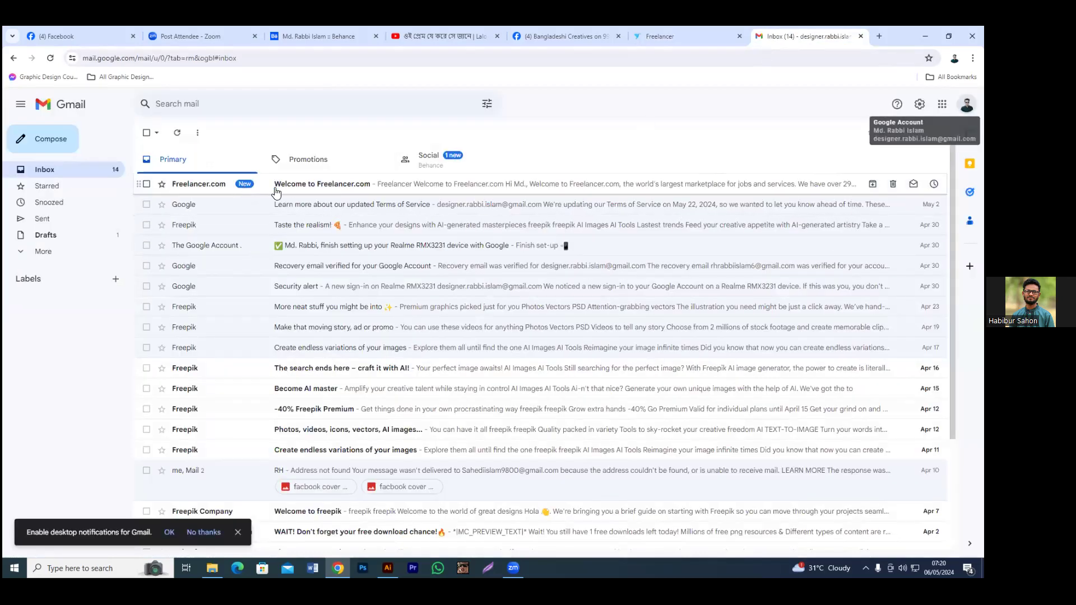
Open the 'Welcome to Freelancer.com' email and use its Verify Your Email button
{"action": "left_click", "coordinate": [344, 183]}
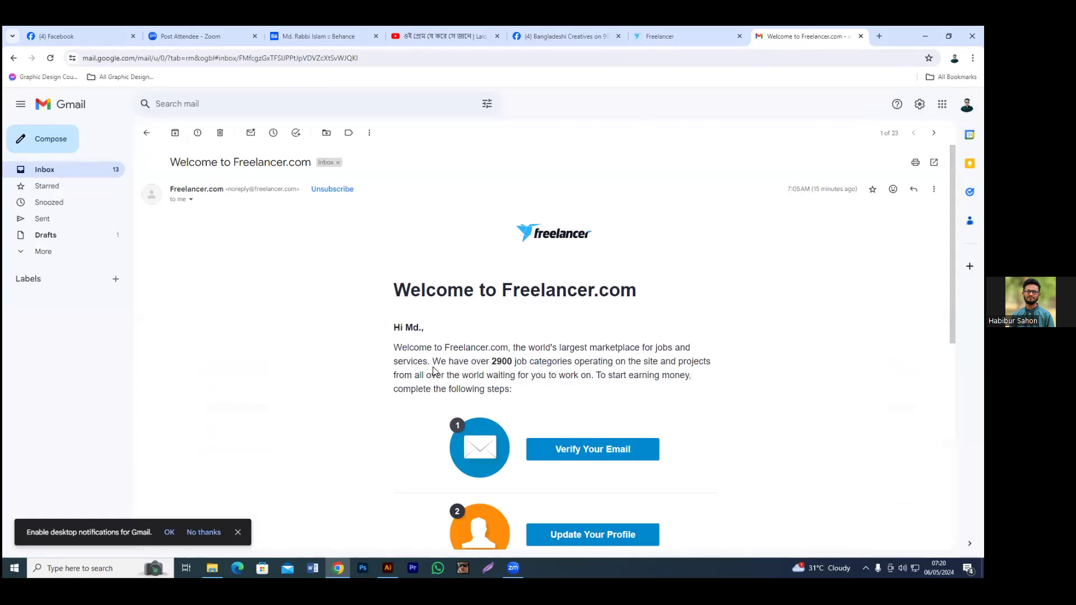
{"action": "scroll", "coordinate": [622, 365], "scroll_direction": "down", "scroll_amount": 1}
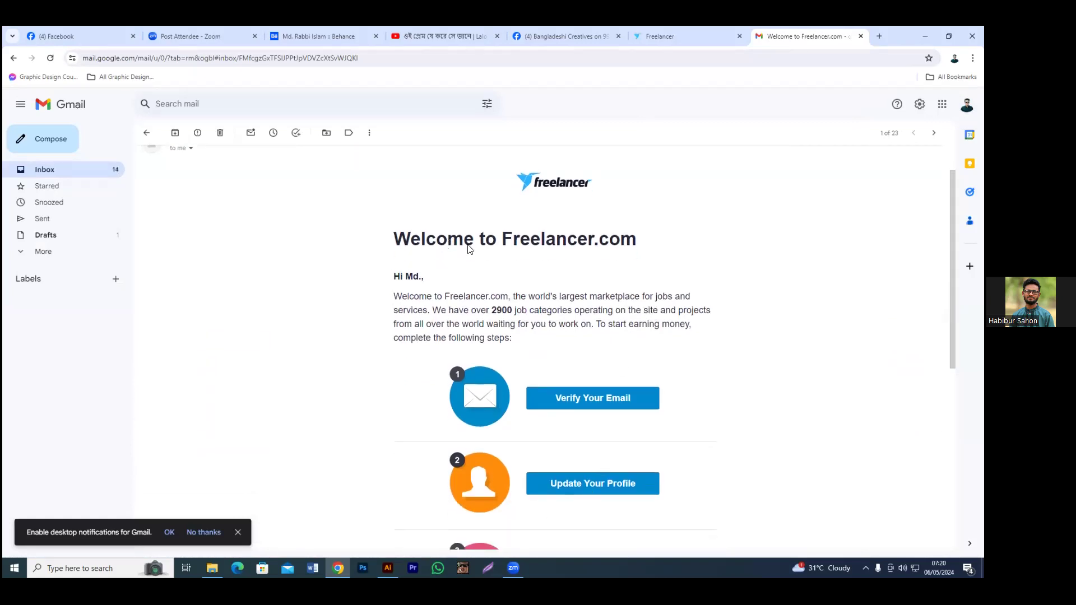
{"action": "scroll", "coordinate": [424, 292], "scroll_direction": "down", "scroll_amount": 1}
{"action": "scroll", "coordinate": [424, 293], "scroll_direction": "down", "scroll_amount": 2}
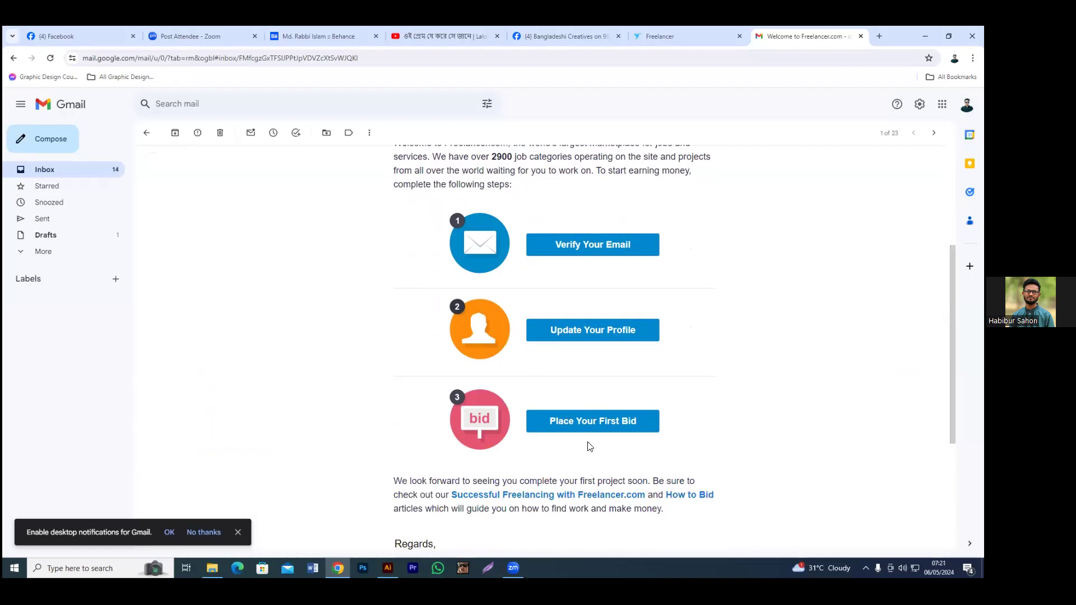
{"action": "left_click", "coordinate": [581, 245]}
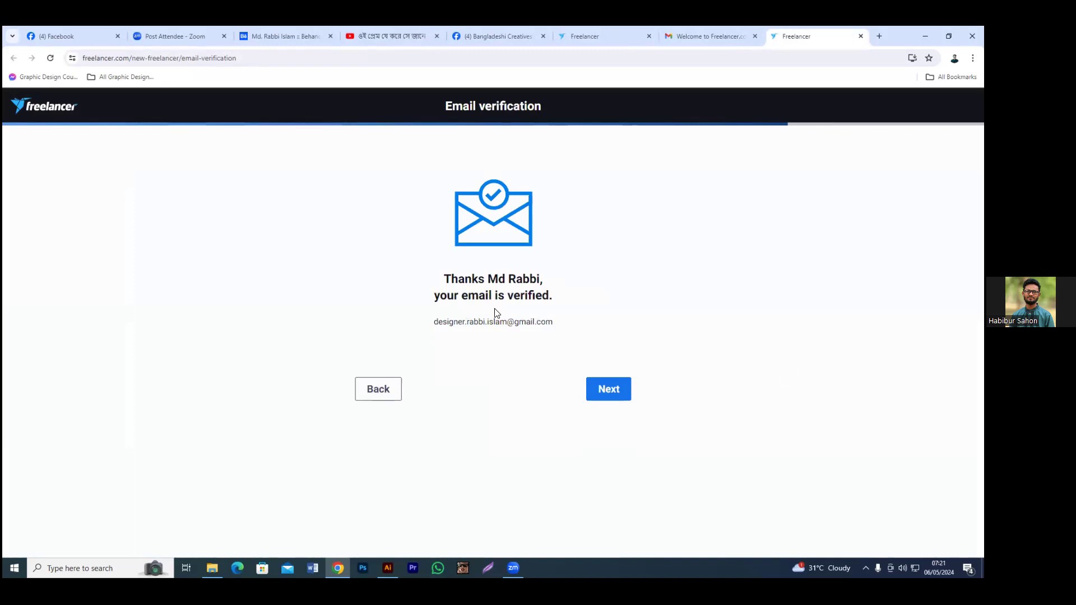
Compare the two Freelancer tabs, then continue past the email-verified confirmation
{"action": "left_click", "coordinate": [596, 41]}
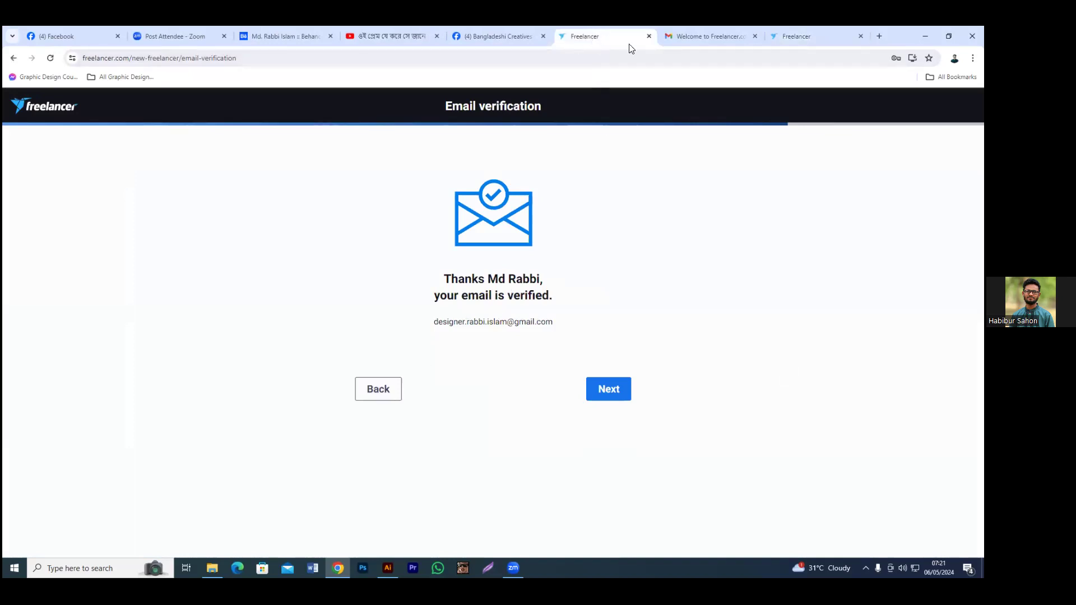
{"action": "left_click", "coordinate": [803, 39]}
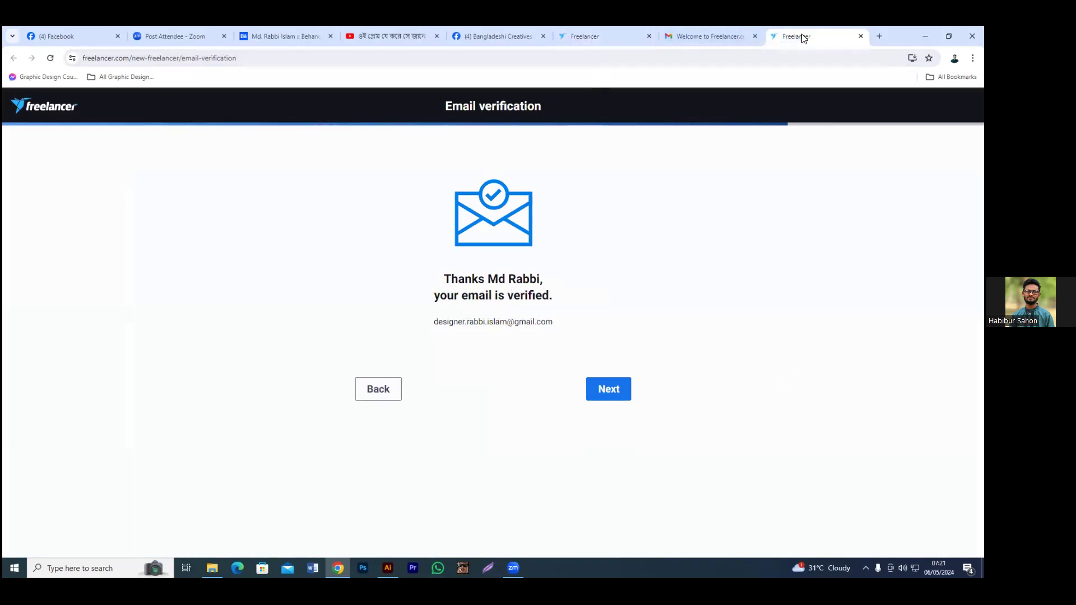
{"action": "left_click", "coordinate": [574, 36]}
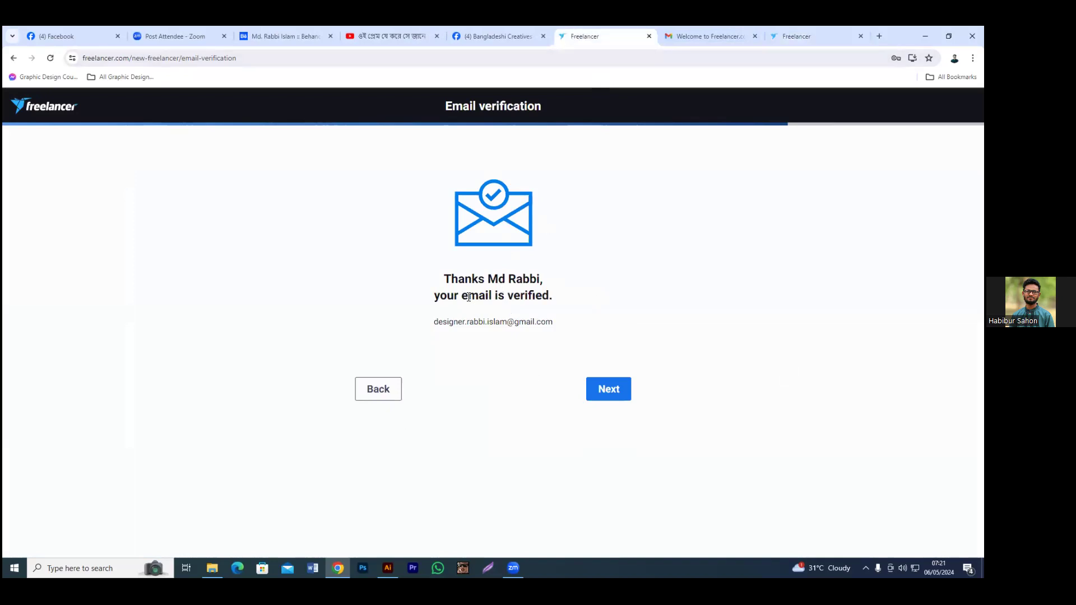
{"action": "left_click", "coordinate": [784, 40]}
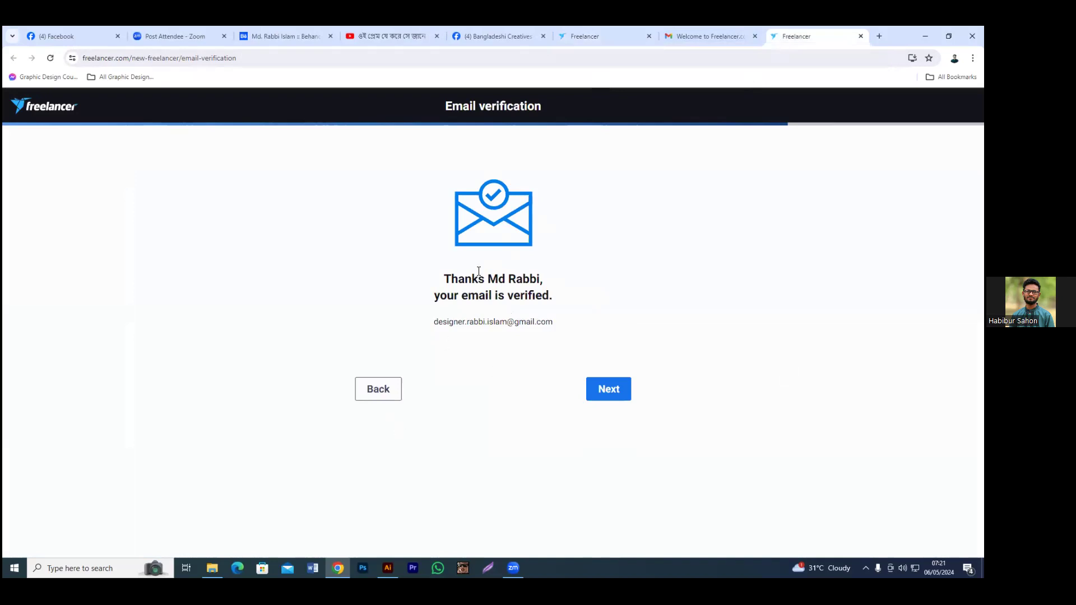
{"action": "left_click", "coordinate": [599, 395]}
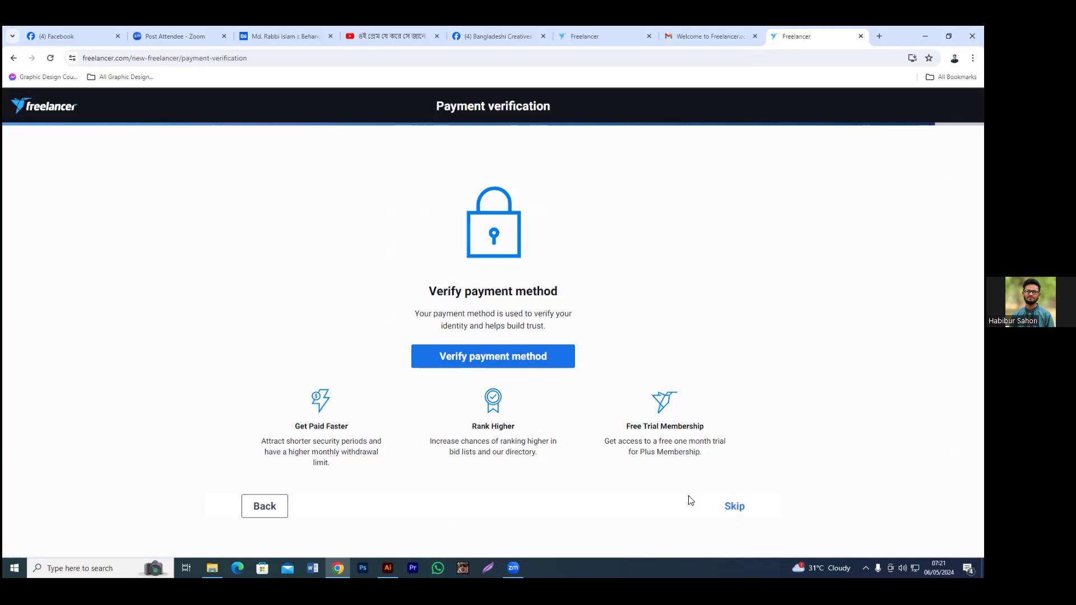
Skip both the payment method verification and the Plus Membership offer
{"action": "left_click", "coordinate": [735, 507]}
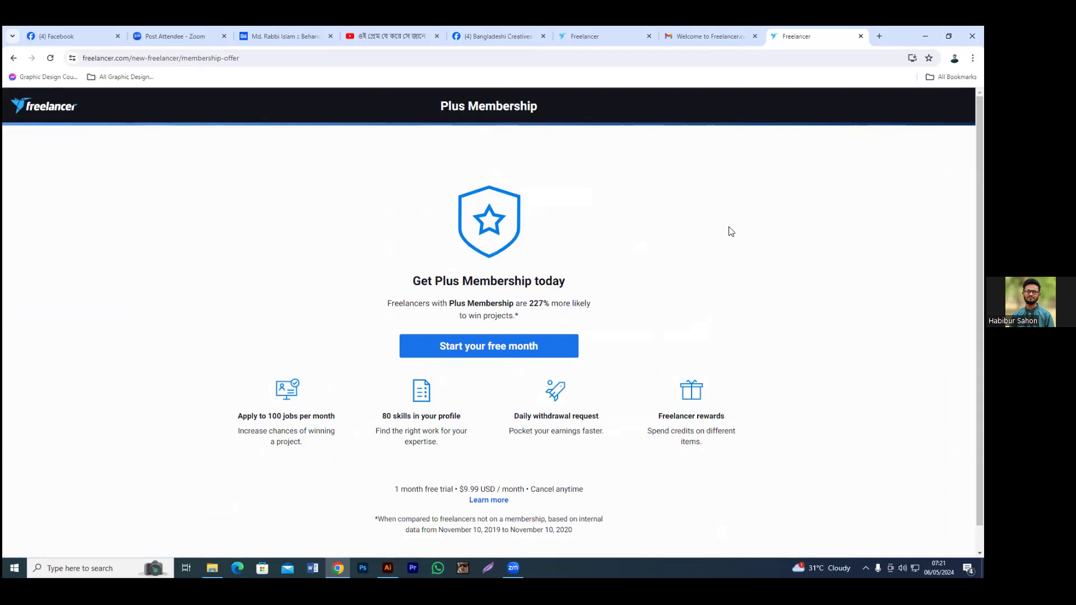
{"action": "scroll", "coordinate": [673, 345], "scroll_direction": "down", "scroll_amount": 1}
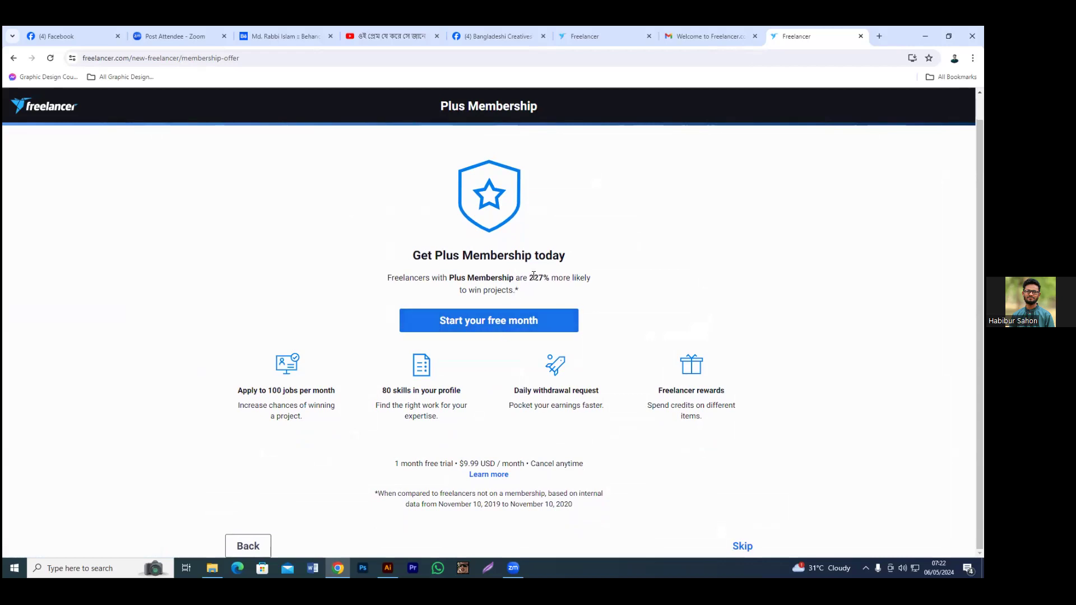
{"action": "left_click", "coordinate": [742, 547]}
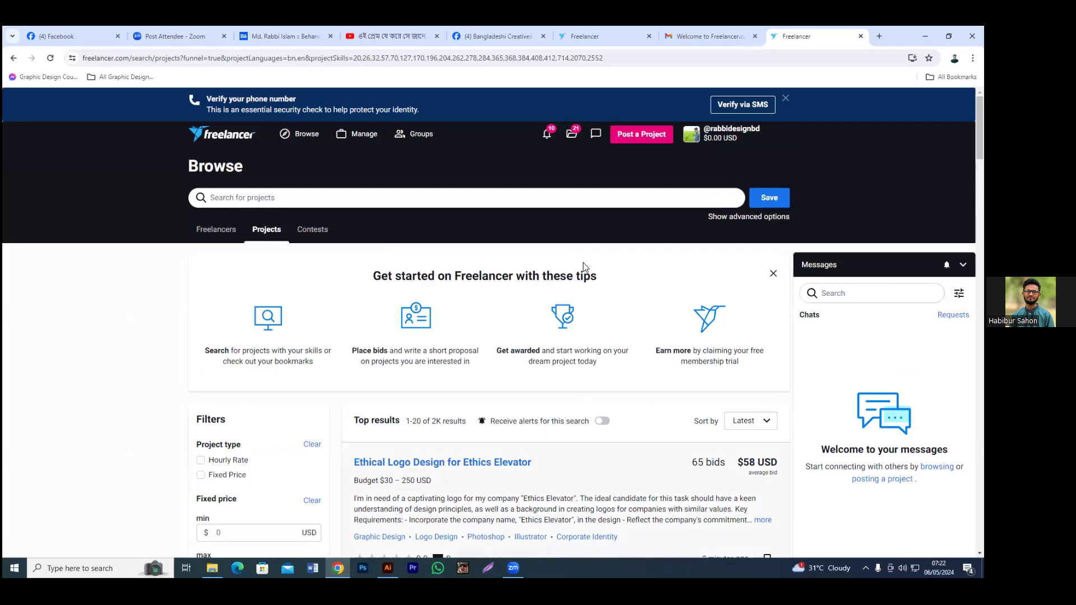
Browse the project results, zoom the page to 110%, and start phone verification via SMS
{"action": "scroll", "coordinate": [548, 426], "scroll_direction": "down", "scroll_amount": 3}
{"action": "scroll", "coordinate": [548, 426], "scroll_direction": "down", "scroll_amount": 1}
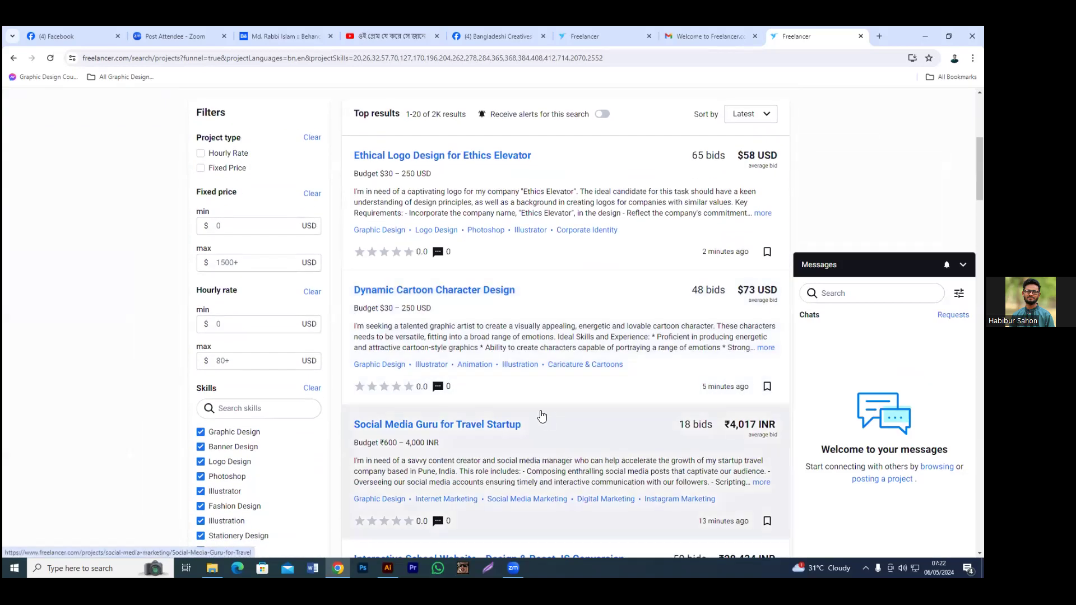
{"action": "scroll", "coordinate": [549, 394], "scroll_direction": "up", "scroll_amount": 4}
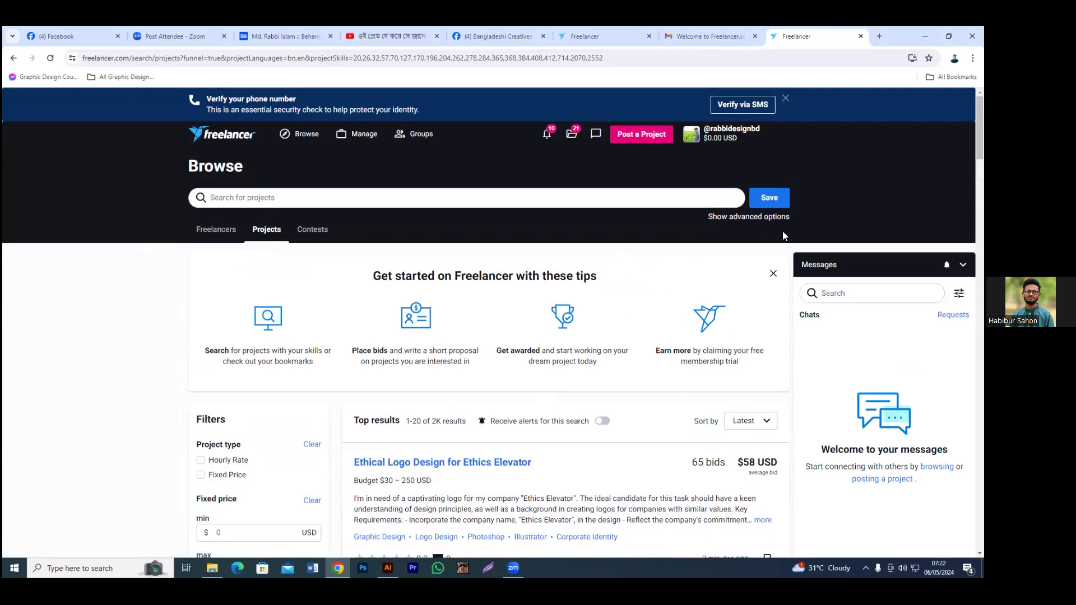
{"action": "key", "text": "ctrl+plus"}
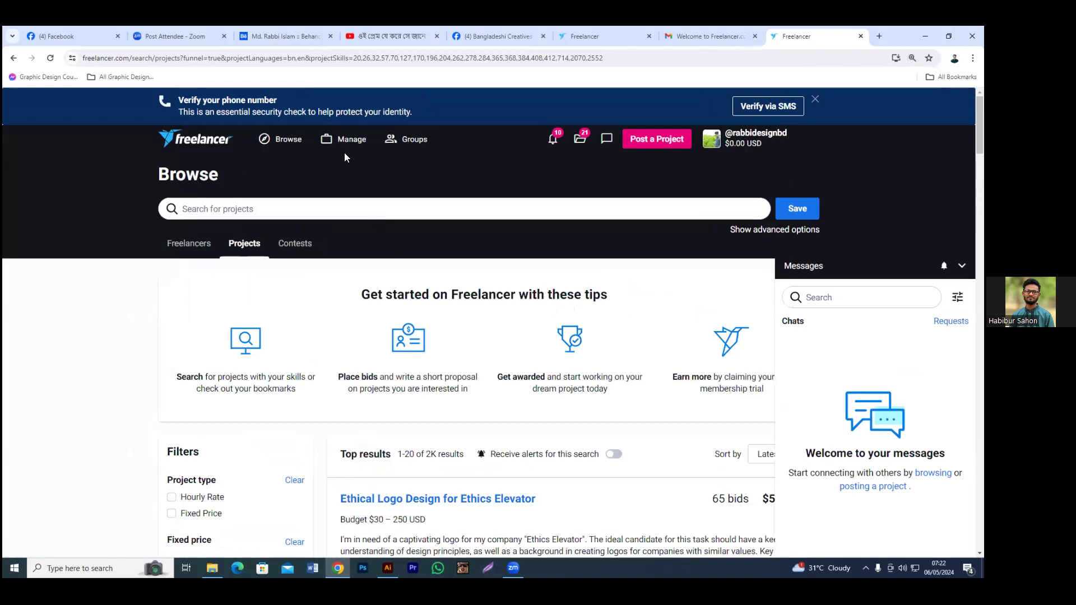
{"action": "mouse_move", "coordinate": [747, 124]}
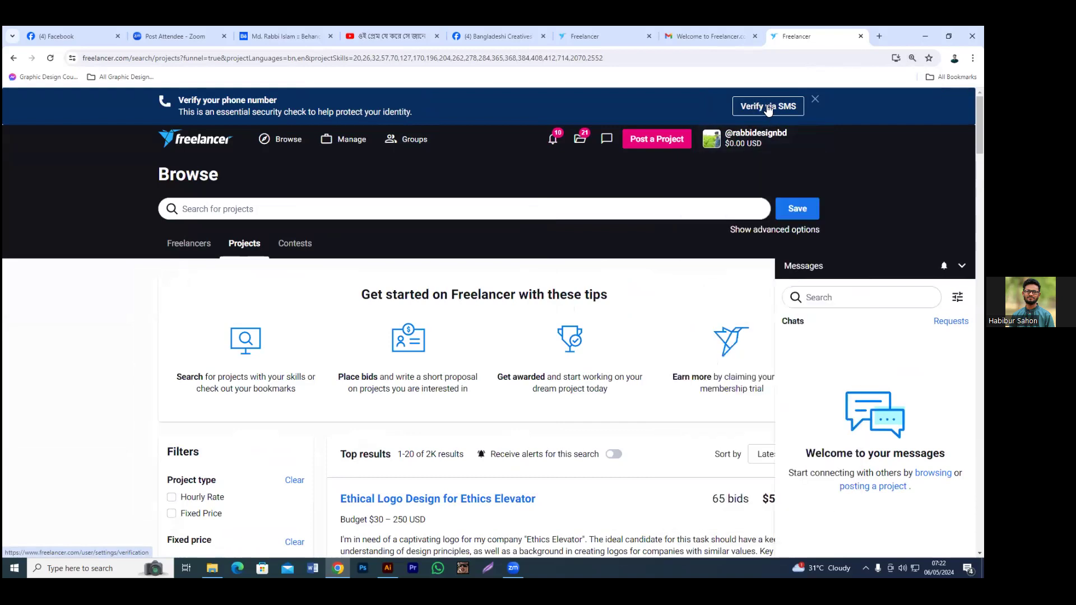
{"action": "left_click", "coordinate": [768, 108]}
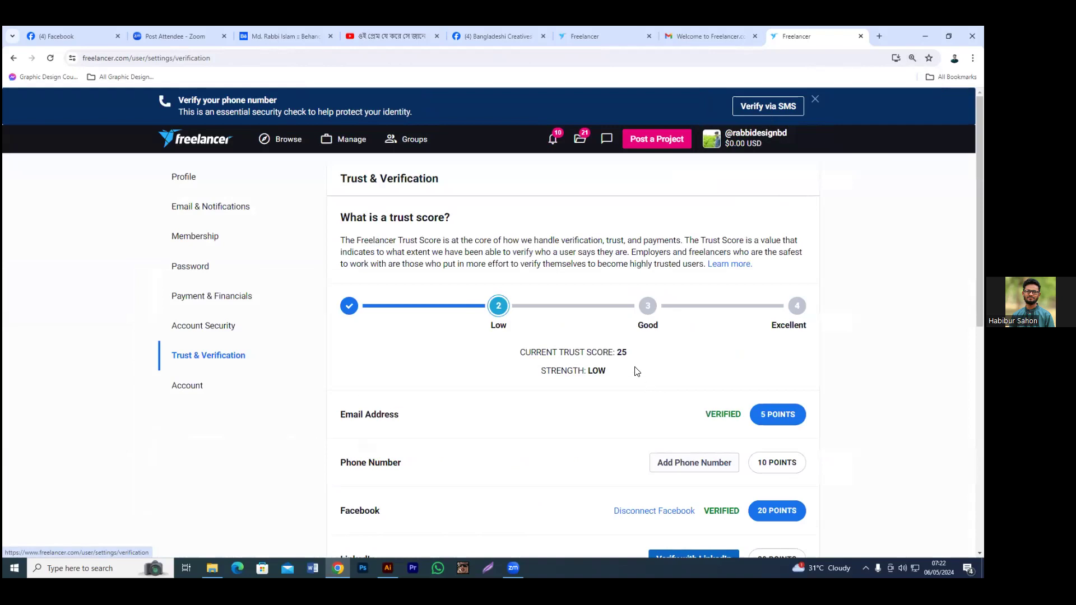
Review the Trust & Verification page and begin adding a security phone number
{"action": "scroll", "coordinate": [637, 372], "scroll_direction": "down", "scroll_amount": 1}
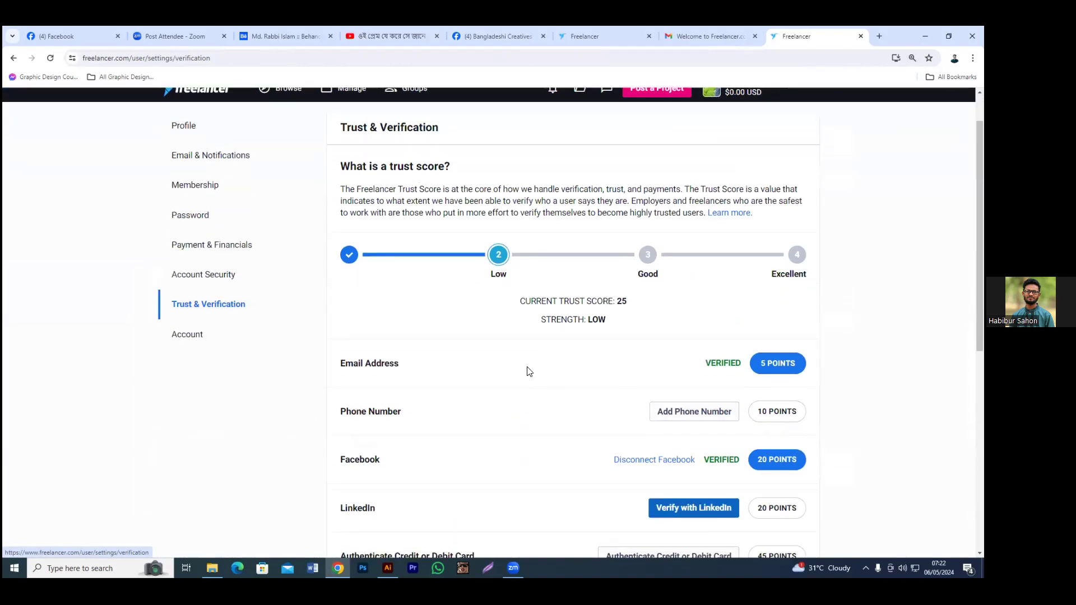
{"action": "scroll", "coordinate": [484, 337], "scroll_direction": "down", "scroll_amount": 1}
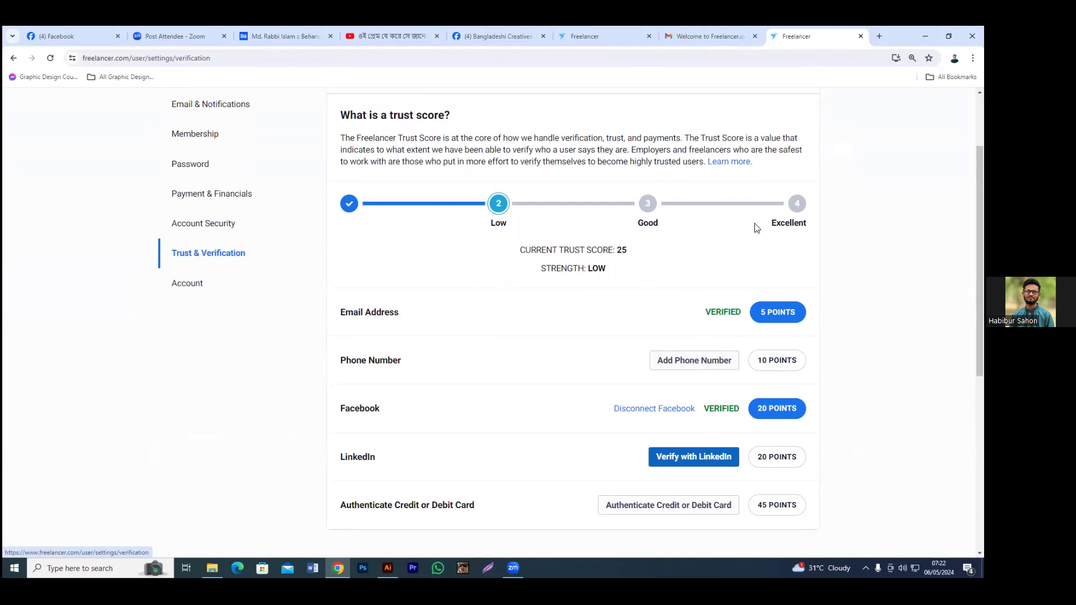
{"action": "scroll", "coordinate": [692, 312], "scroll_direction": "up", "scroll_amount": 2}
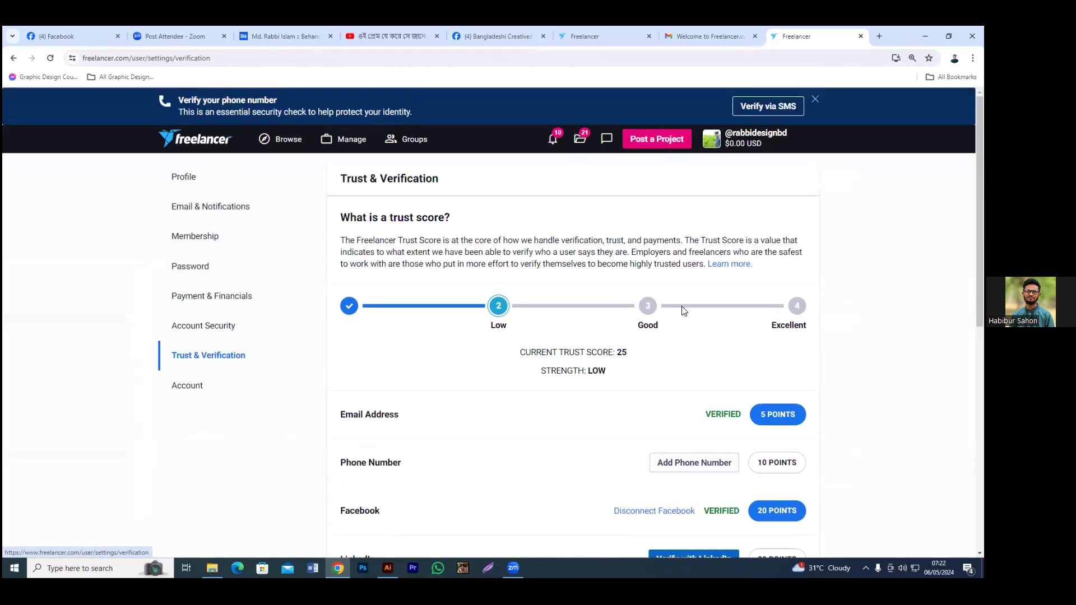
{"action": "scroll", "coordinate": [563, 328], "scroll_direction": "down", "scroll_amount": 3}
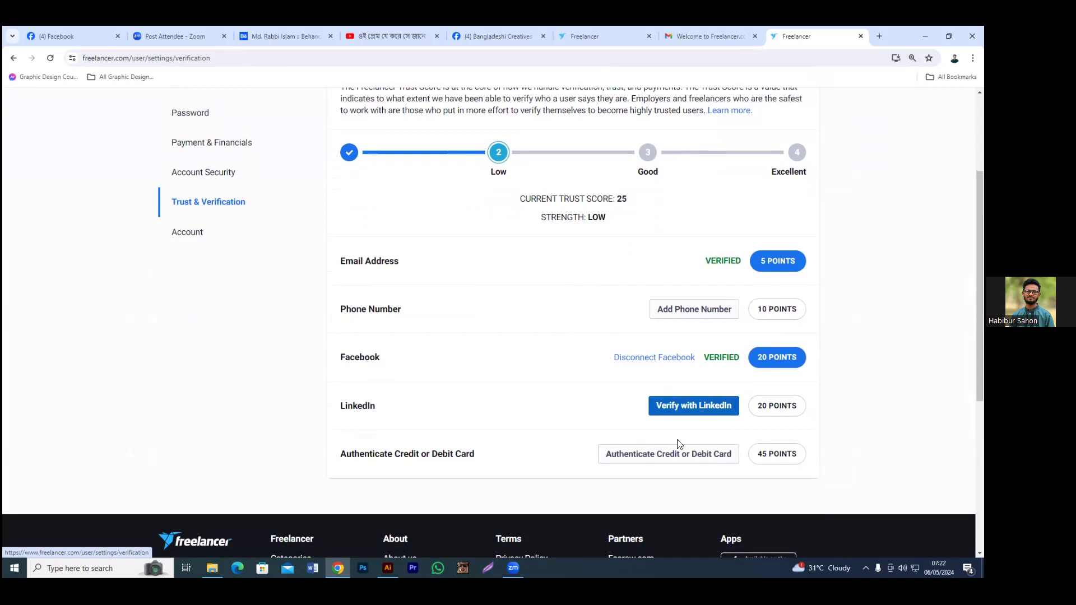
{"action": "left_click", "coordinate": [693, 312]}
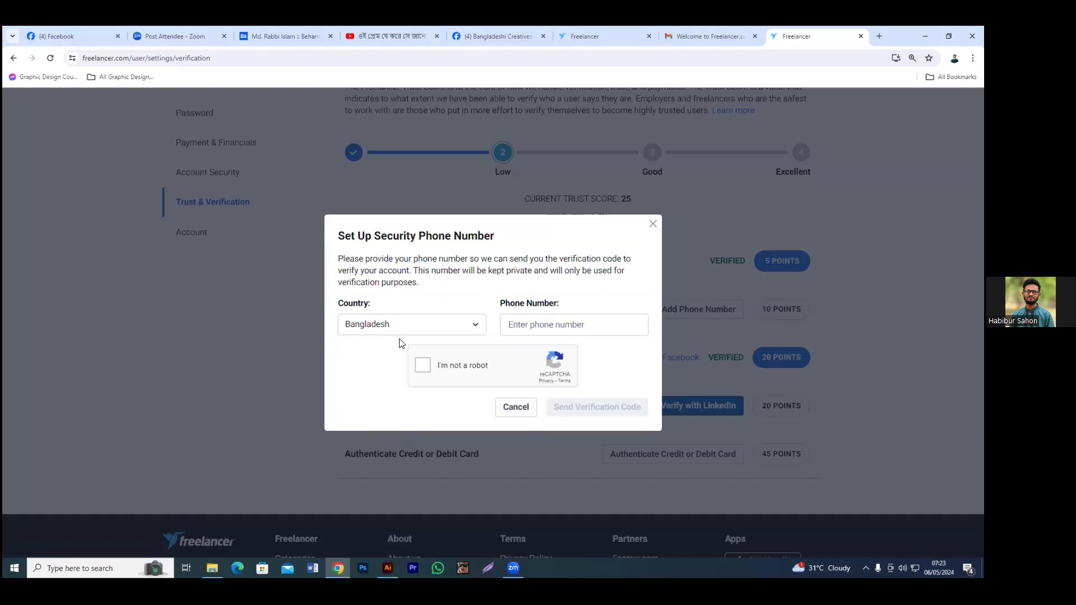
Enter the Bangladesh phone number, pass the reCAPTCHA check, and request the SMS verification code
{"action": "left_click", "coordinate": [556, 324]}
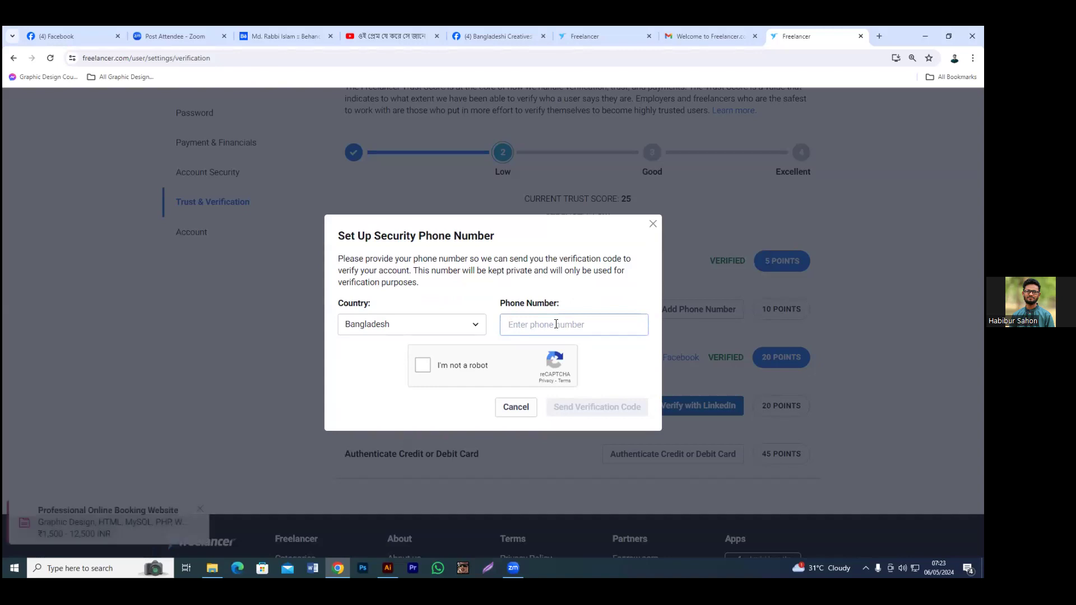
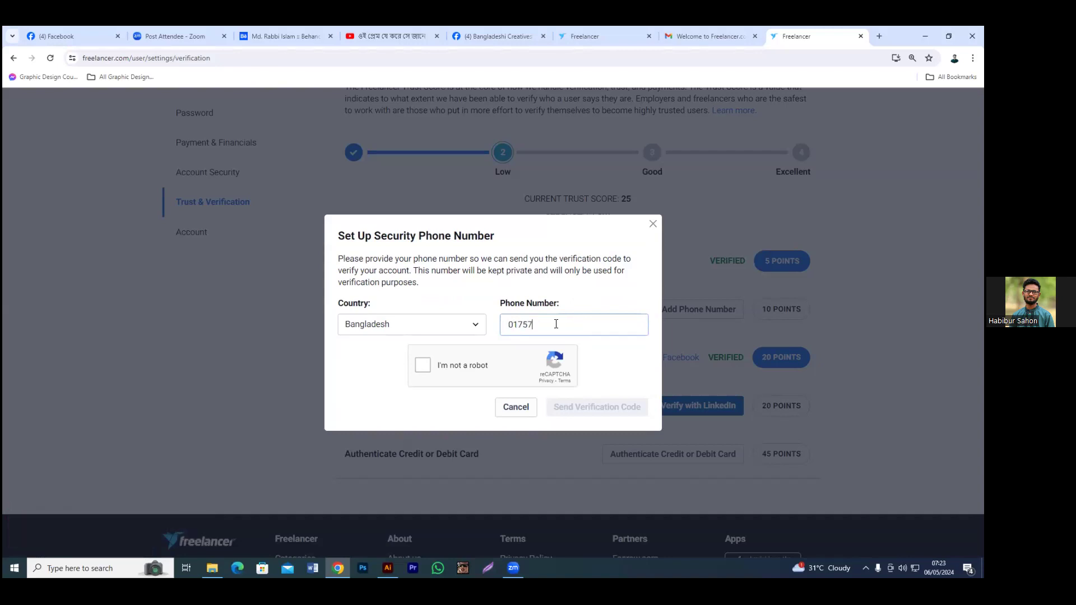
{"action": "left_click", "coordinate": [424, 367]}
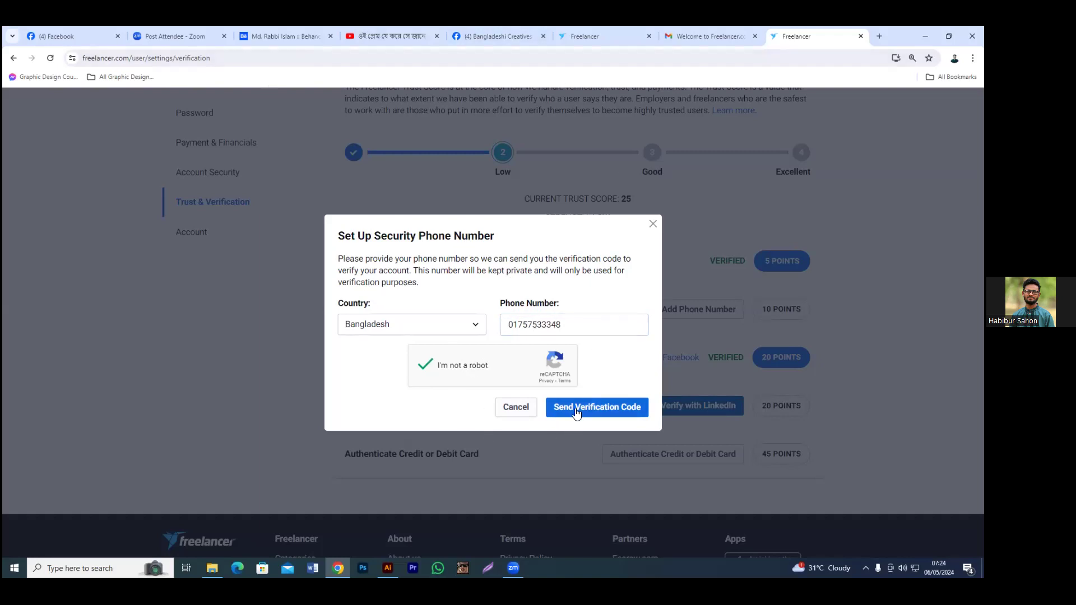
{"action": "left_click", "coordinate": [598, 413]}
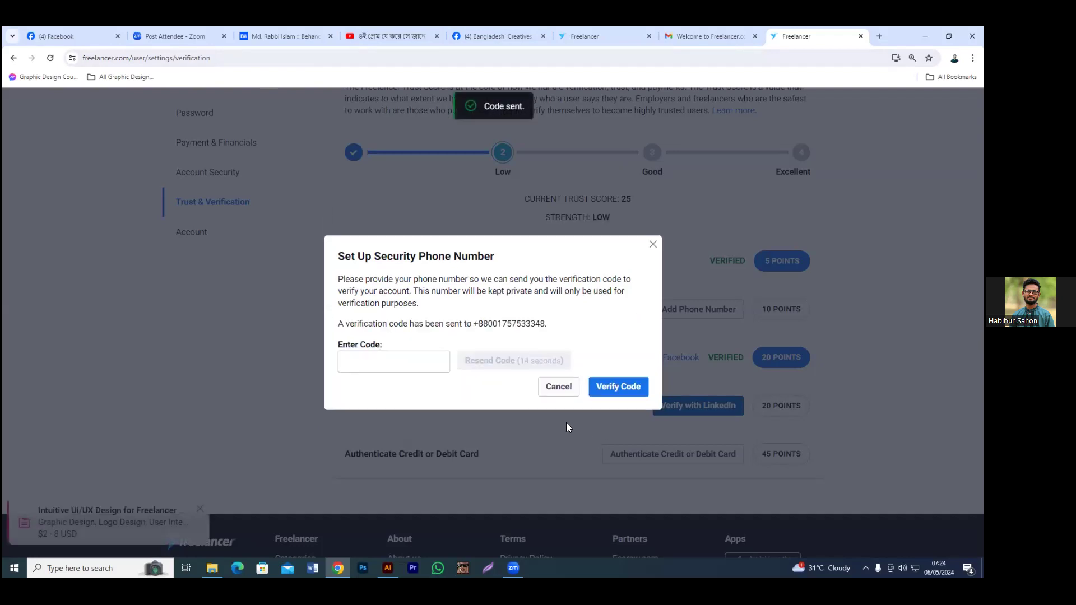
Type the six-digit SMS verification code into the Enter Code field
{"action": "left_click", "coordinate": [373, 361]}
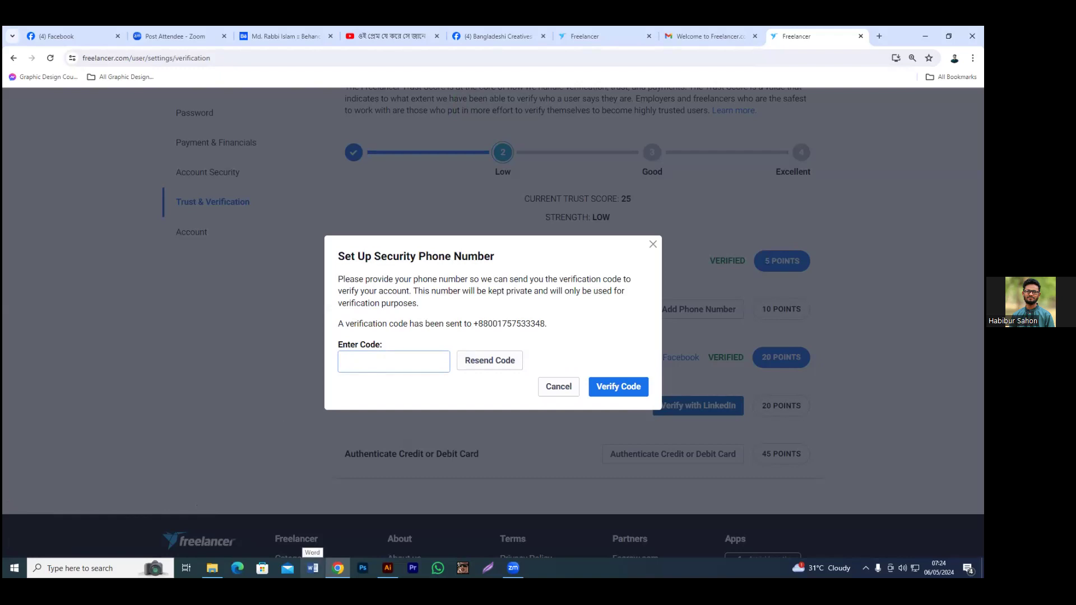
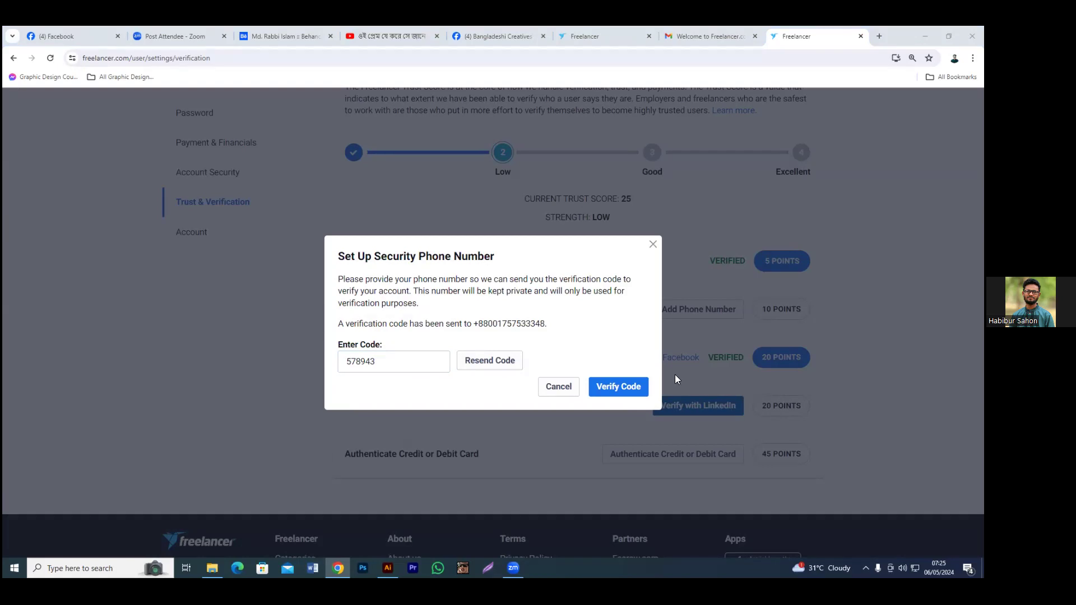
Submit the SMS code to verify the phone number, raising the trust score to 35 (Good)
{"action": "left_click", "coordinate": [611, 395]}
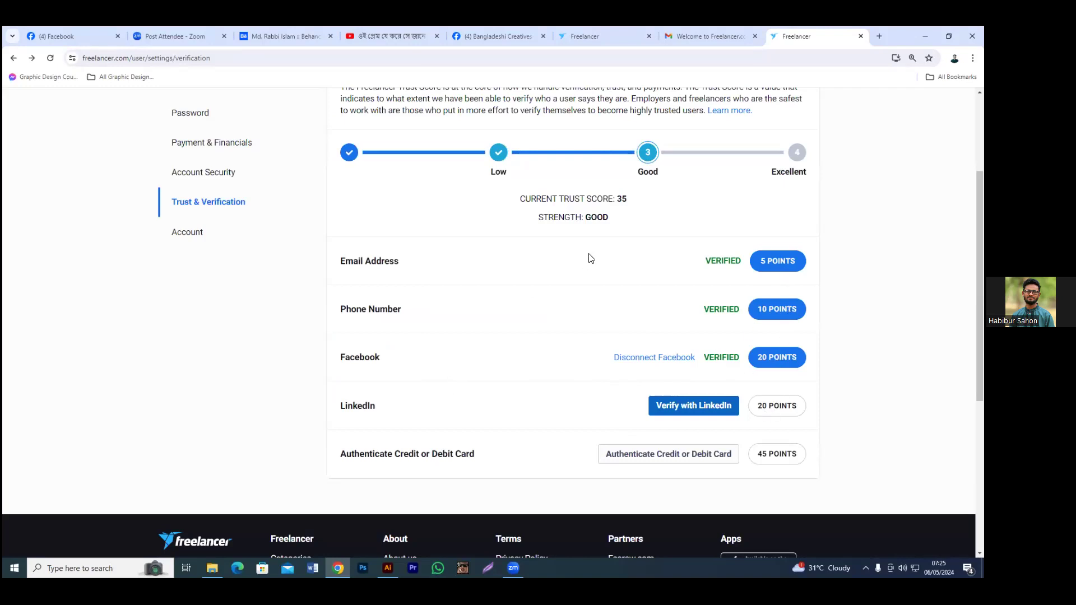
Look over the verification points, such as the credit card's 45 points, then go to Profile settings
{"action": "scroll", "coordinate": [704, 334], "scroll_direction": "down", "scroll_amount": 1}
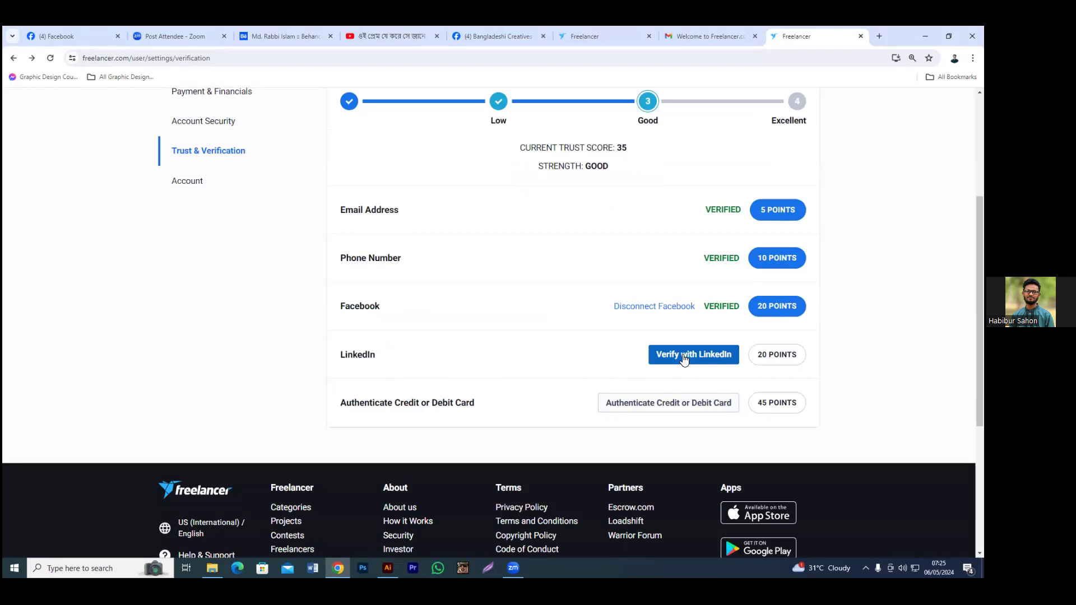
{"action": "scroll", "coordinate": [639, 354], "scroll_direction": "up", "scroll_amount": 1}
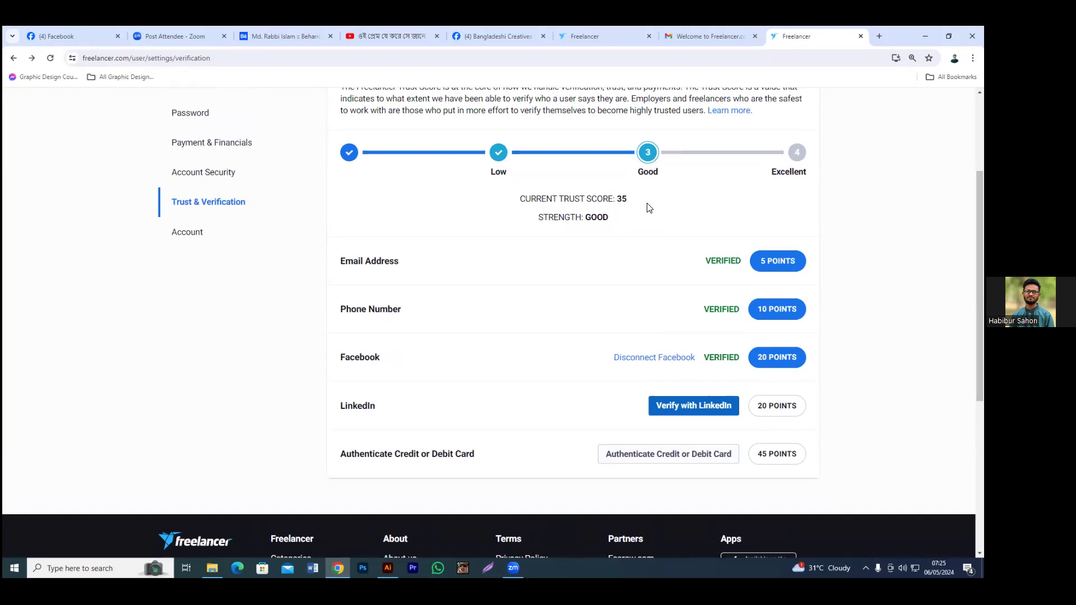
{"action": "scroll", "coordinate": [653, 273], "scroll_direction": "down", "scroll_amount": 2}
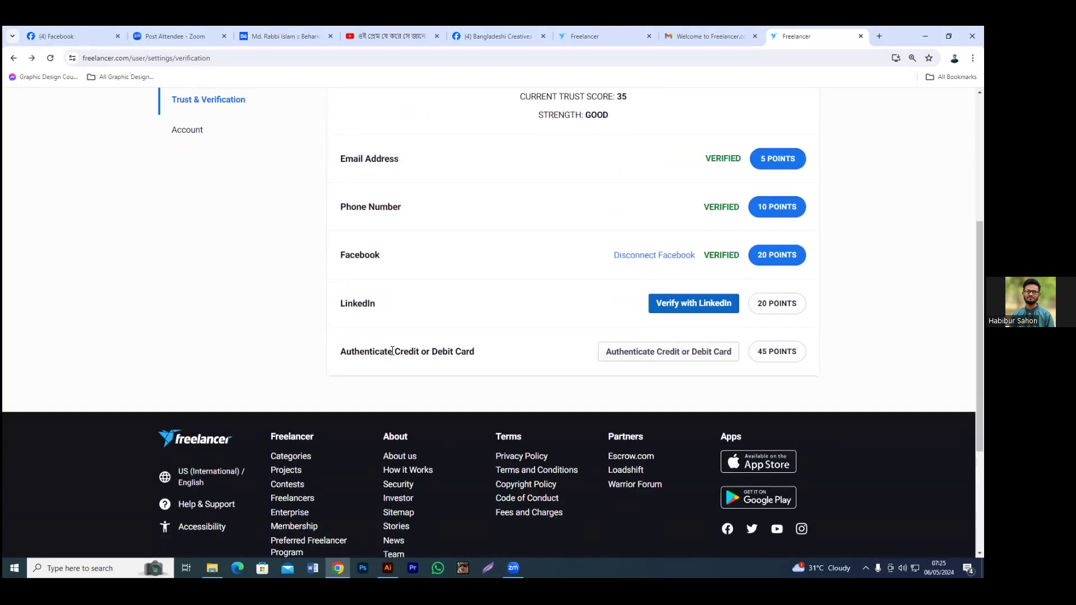
{"action": "left_click_drag", "start_coordinate": [393, 351], "coordinate": [461, 351]}
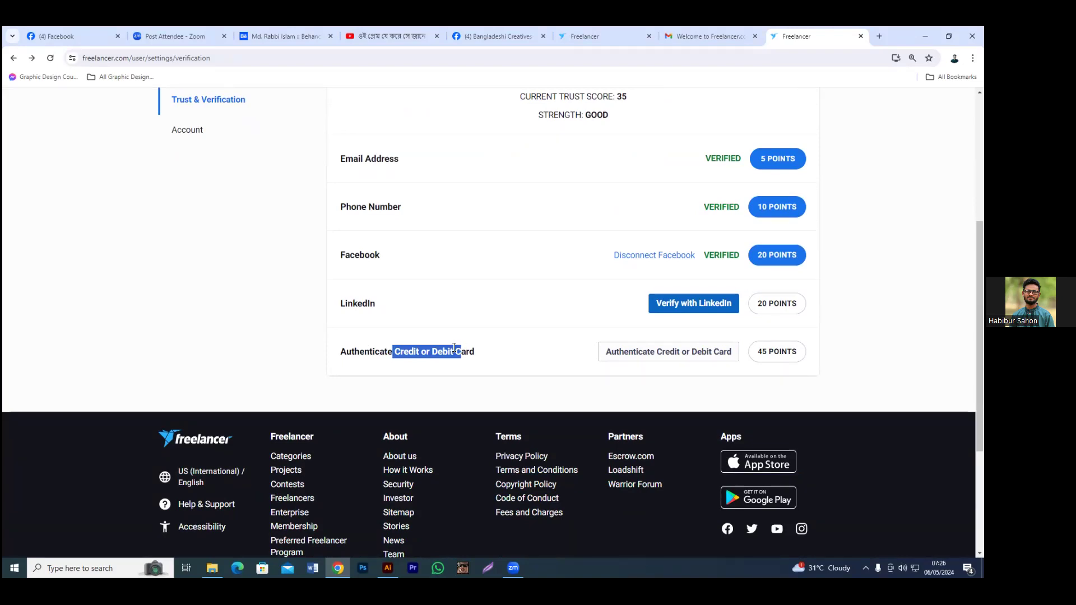
{"action": "left_click", "coordinate": [444, 350]}
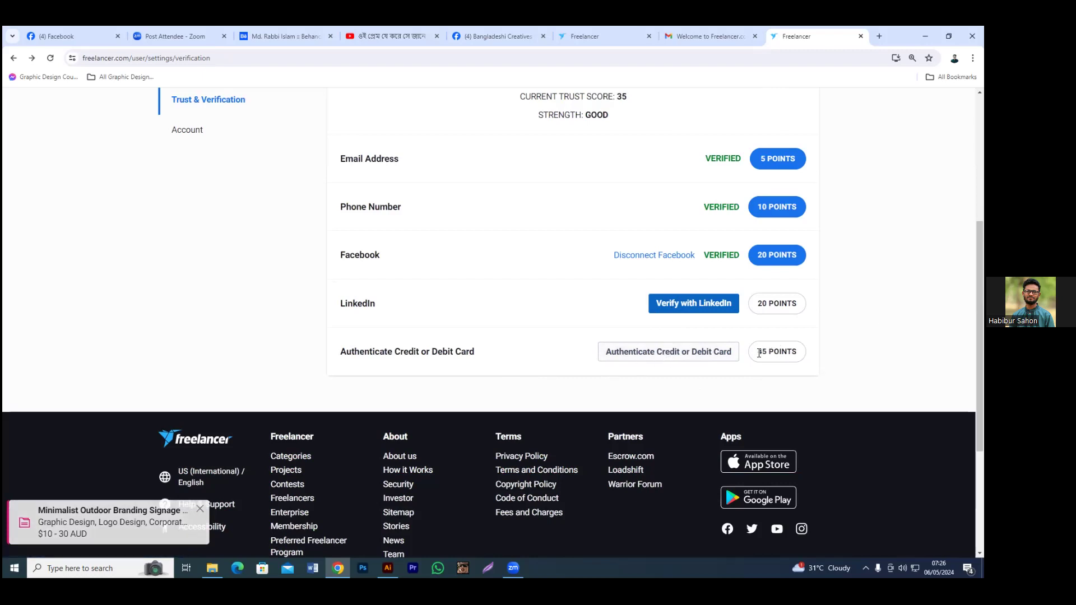
{"action": "left_click_drag", "start_coordinate": [756, 353], "coordinate": [816, 356]}
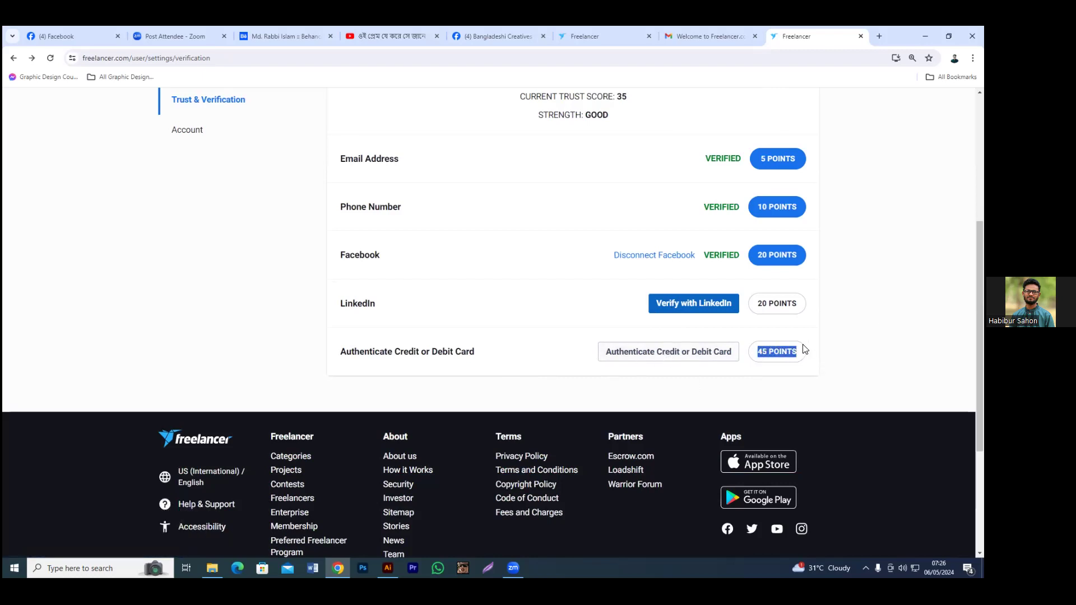
{"action": "scroll", "coordinate": [632, 259], "scroll_direction": "up", "scroll_amount": 3}
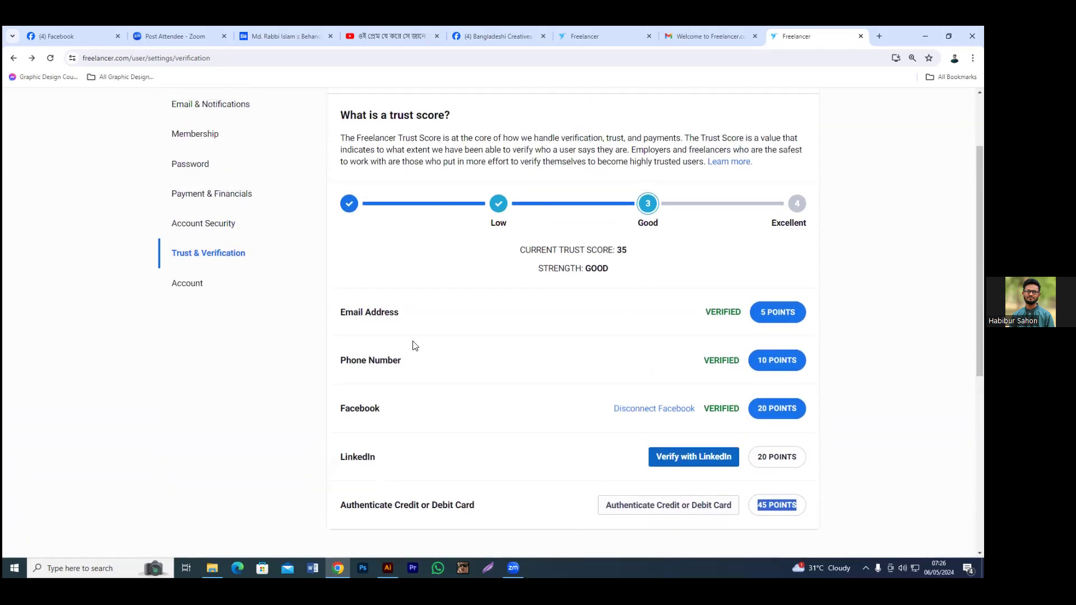
{"action": "scroll", "coordinate": [379, 303], "scroll_direction": "up", "scroll_amount": 2}
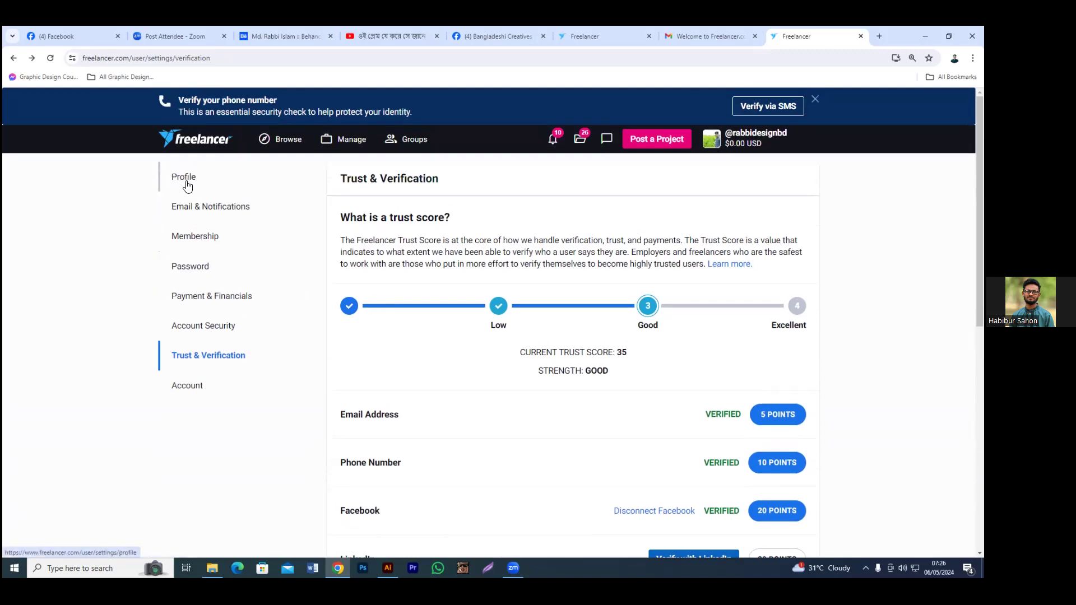
{"action": "left_click", "coordinate": [188, 180]}
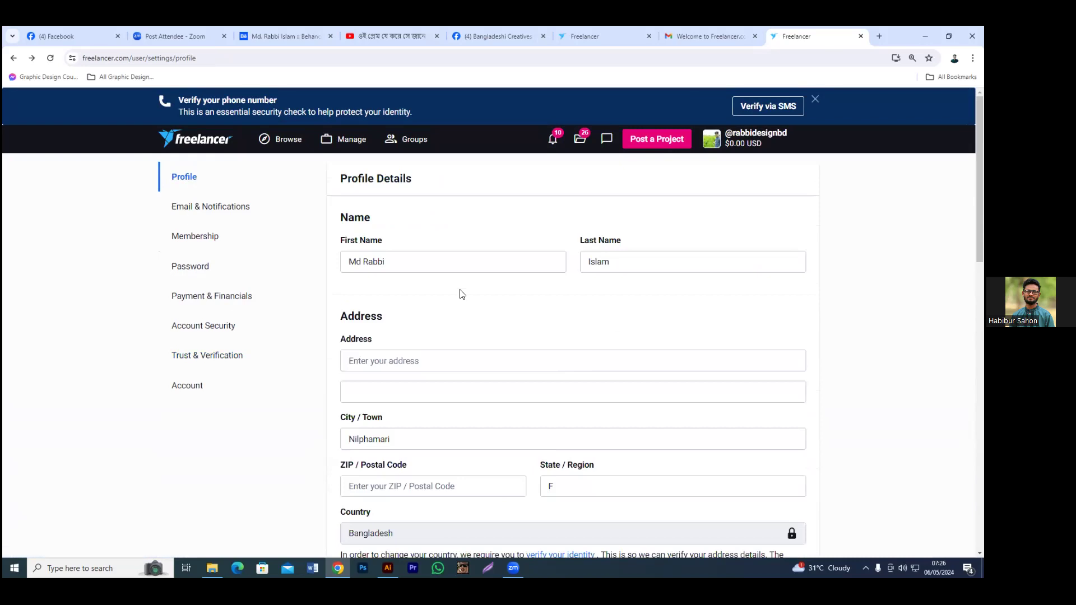
Scroll down the Profile Details form and place the cursor in the empty Address field
{"action": "scroll", "coordinate": [462, 294], "scroll_direction": "down", "scroll_amount": 1}
{"action": "left_click", "coordinate": [400, 310]}
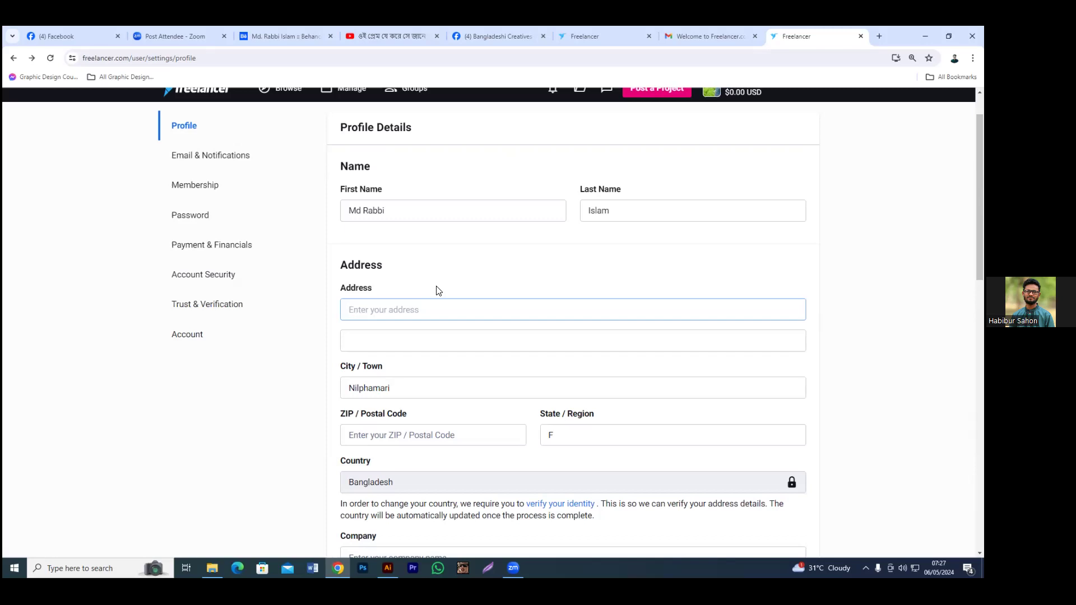
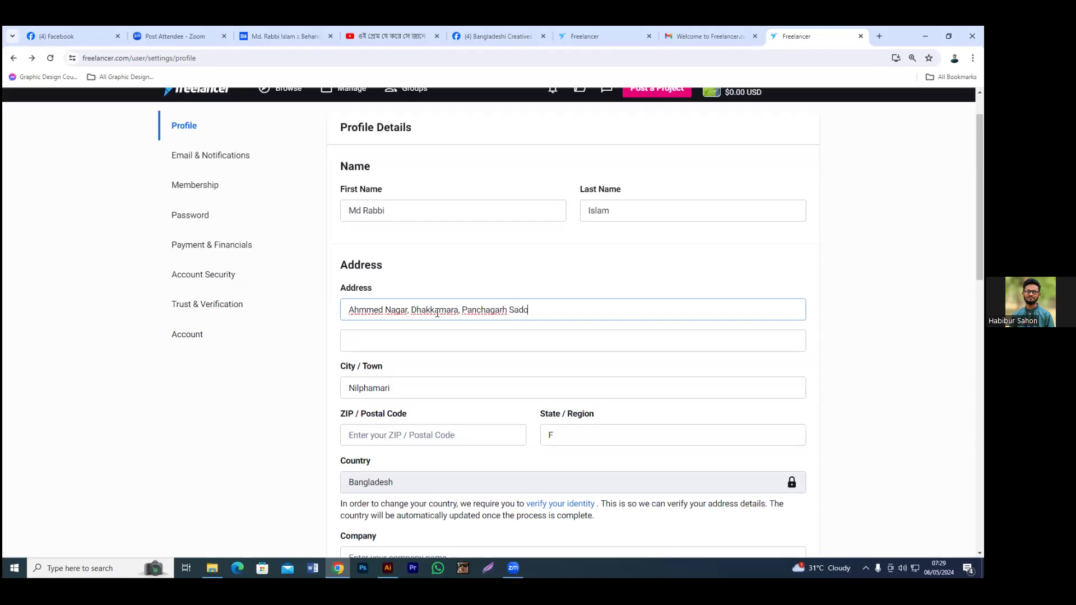
Type the full street address into the first address line, correcting the misspelled words
{"action": "left_click", "coordinate": [407, 341]}
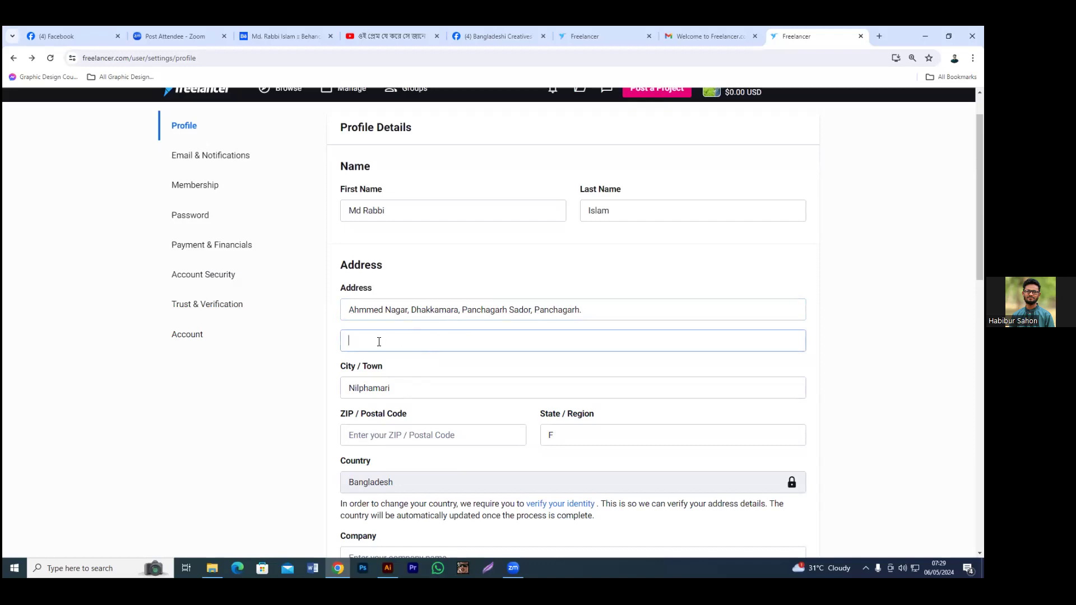
Check the first address line and fill in the second address line
{"action": "scroll", "coordinate": [381, 358], "scroll_direction": "down", "scroll_amount": 1}
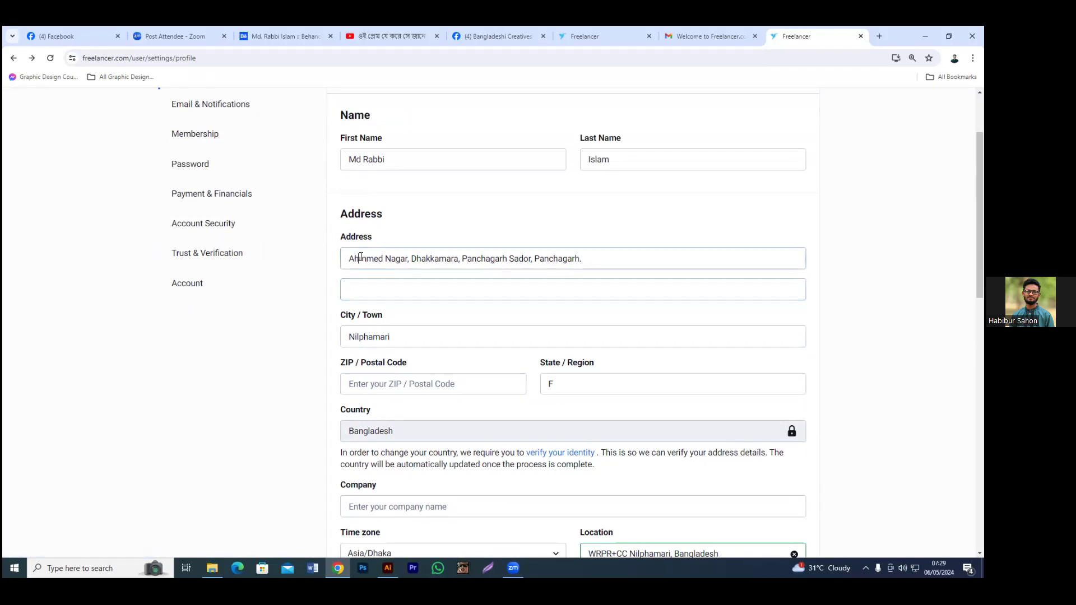
{"action": "left_click", "coordinate": [357, 257]}
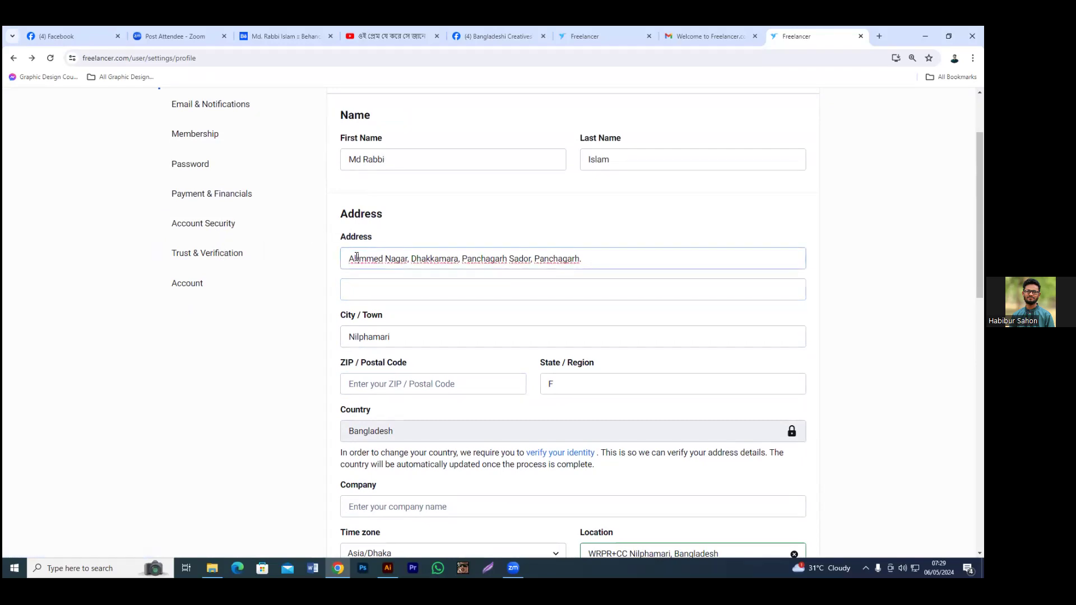
{"action": "left_click", "coordinate": [383, 293]}
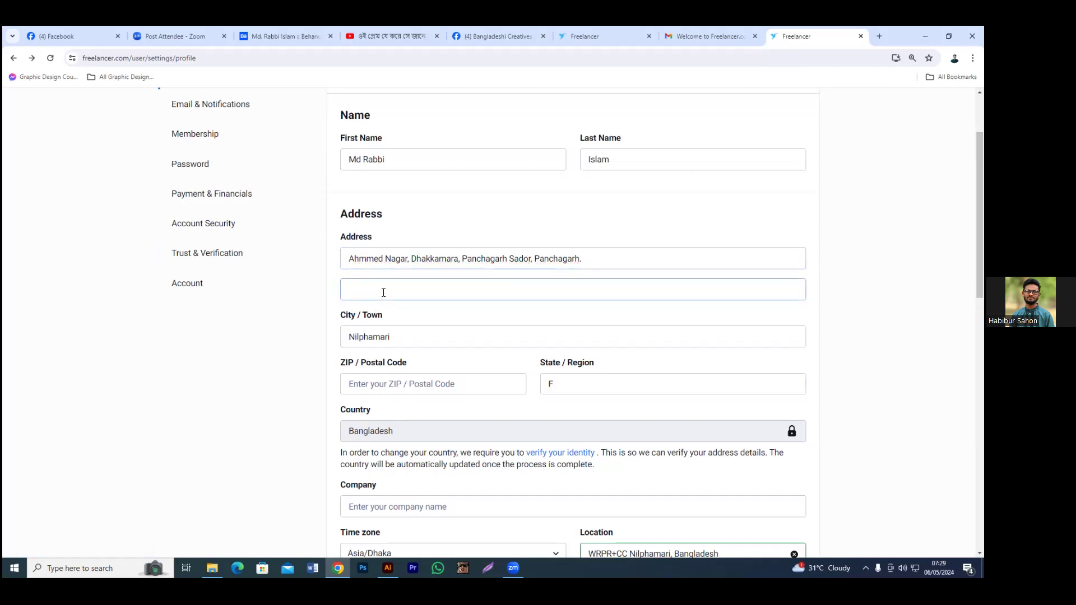
{"action": "scroll", "coordinate": [426, 366], "scroll_direction": "down", "scroll_amount": 2}
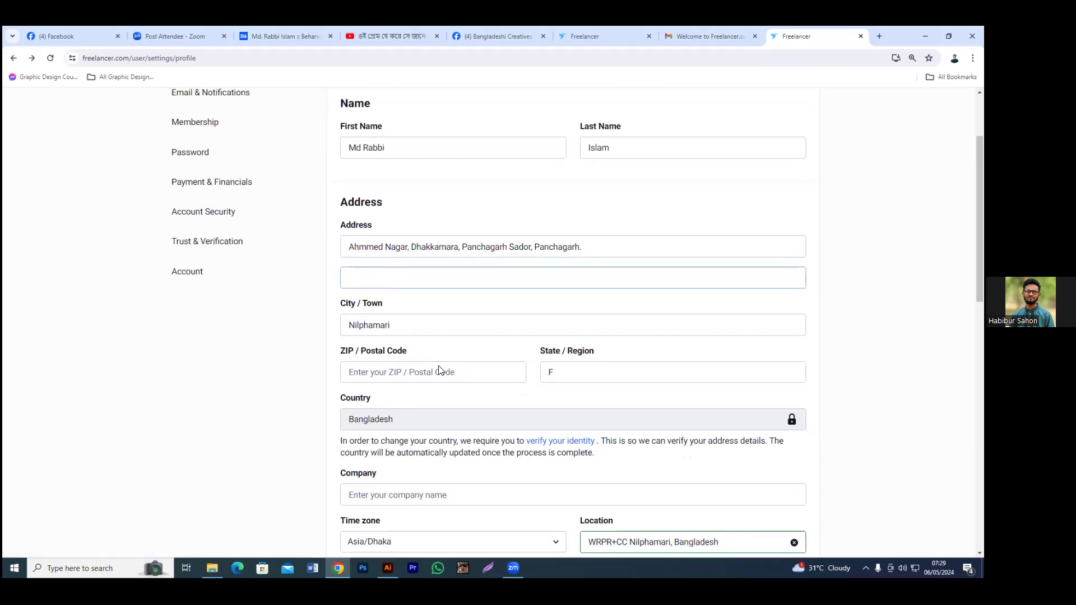
{"action": "scroll", "coordinate": [441, 364], "scroll_direction": "down", "scroll_amount": 2}
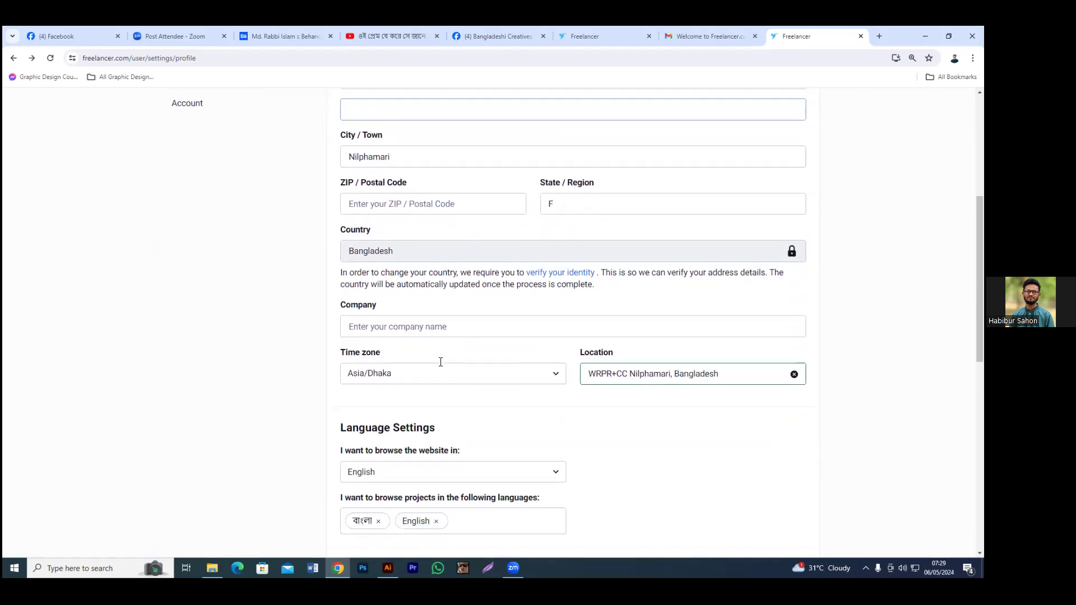
{"action": "scroll", "coordinate": [441, 363], "scroll_direction": "up", "scroll_amount": 2}
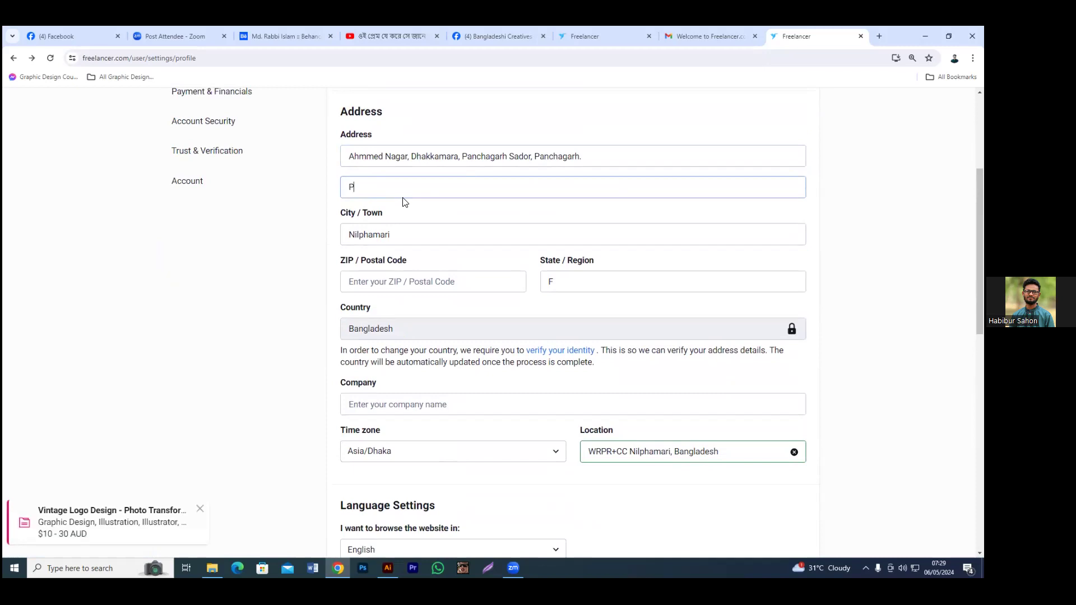
{"action": "type", "text": "chagrh."}
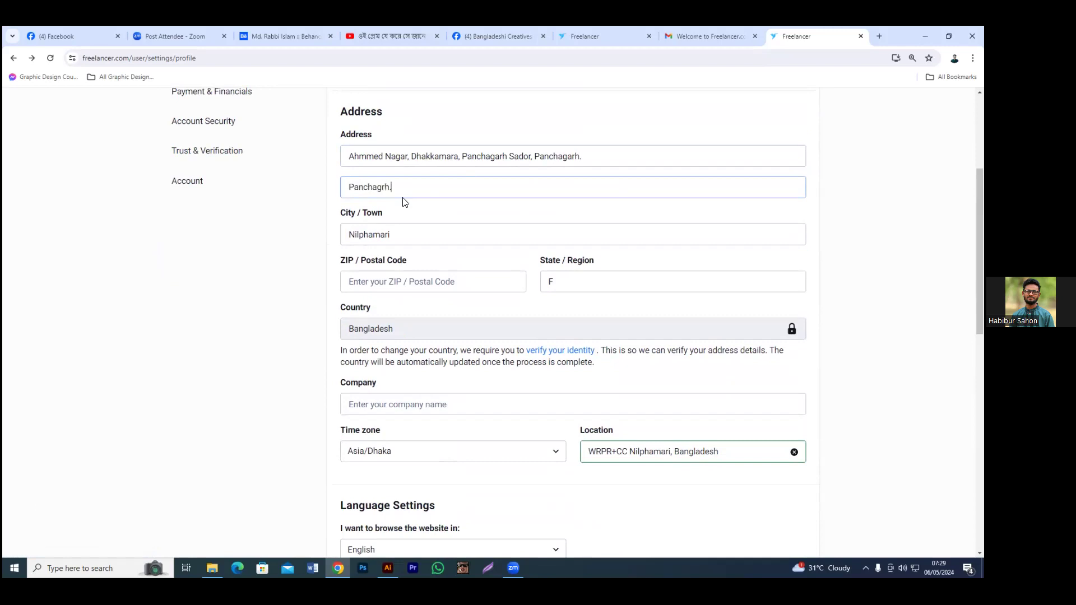
Replace the City / Town entry with Rangpur
{"action": "left_click", "coordinate": [422, 234]}
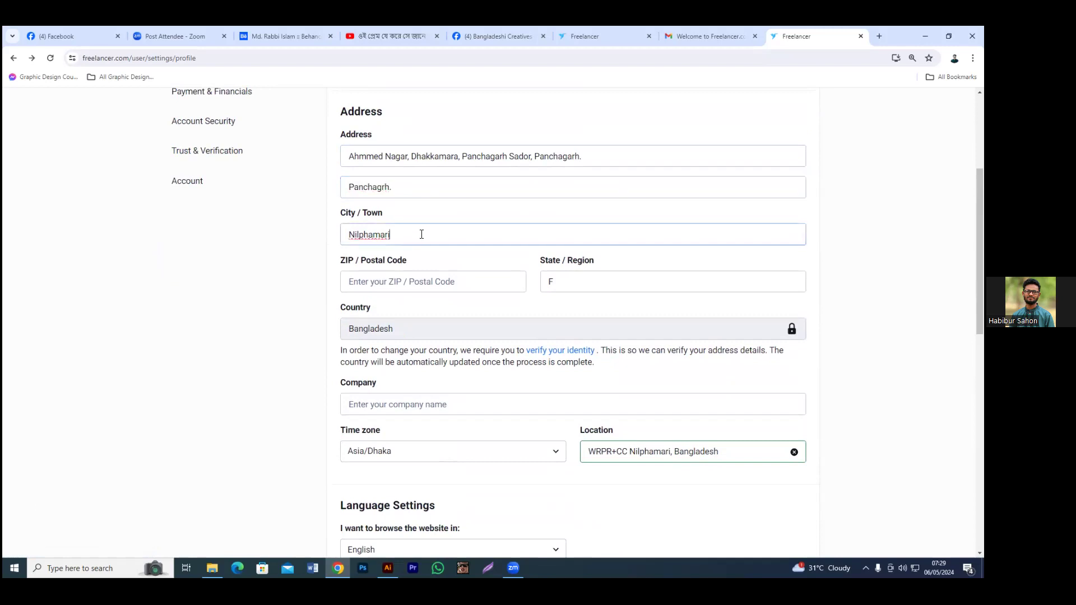
{"action": "key", "text": "BackSpace"}
{"action": "key", "text": "BackSpace"}
{"action": "key", "text": "BackSpace"}
{"action": "key", "text": "BackSpace"}
{"action": "key", "text": "BackSpace"}
{"action": "key", "text": "BackSpace"}
{"action": "key", "text": "BackSpace"}
{"action": "key", "text": "BackSpace"}
{"action": "key", "text": "BackSpace"}
{"action": "key", "text": "BackSpace"}
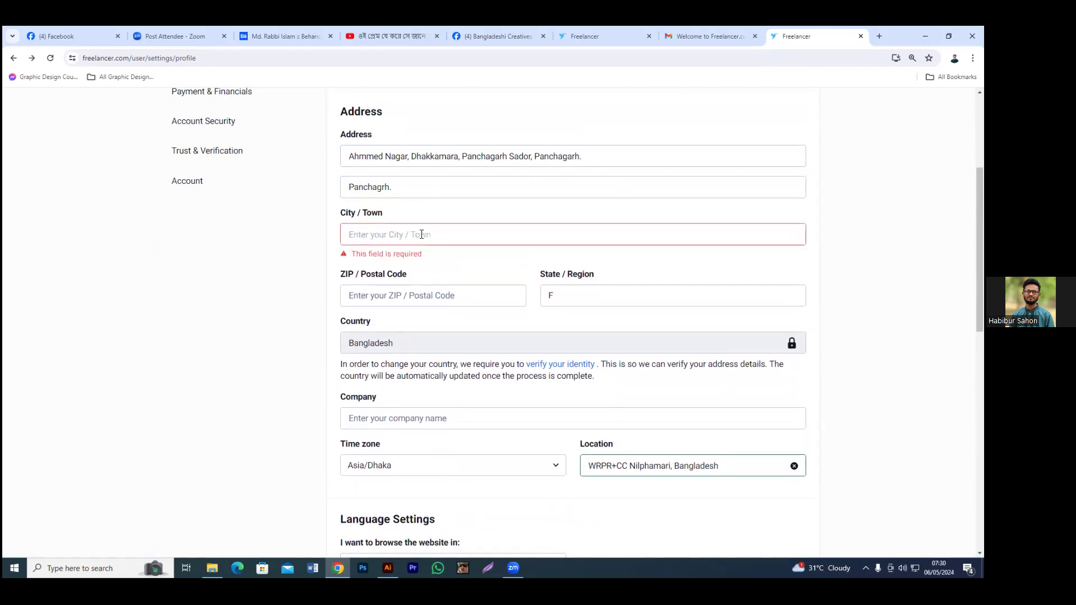
{"action": "type", "text": "Pa"}
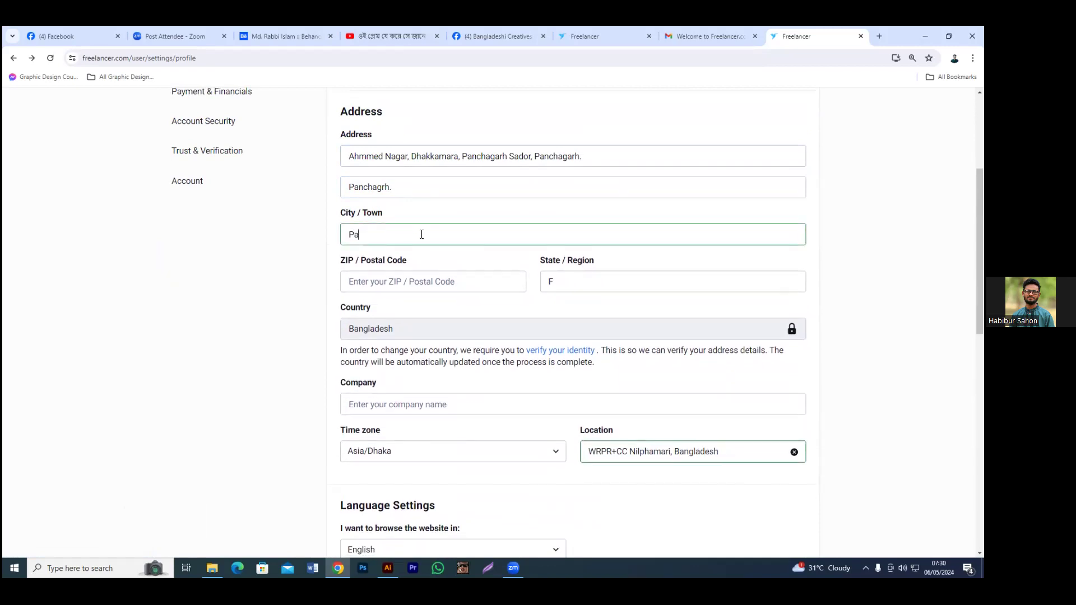
{"action": "key", "text": "BackSpace"}
{"action": "key", "text": "BackSpace"}
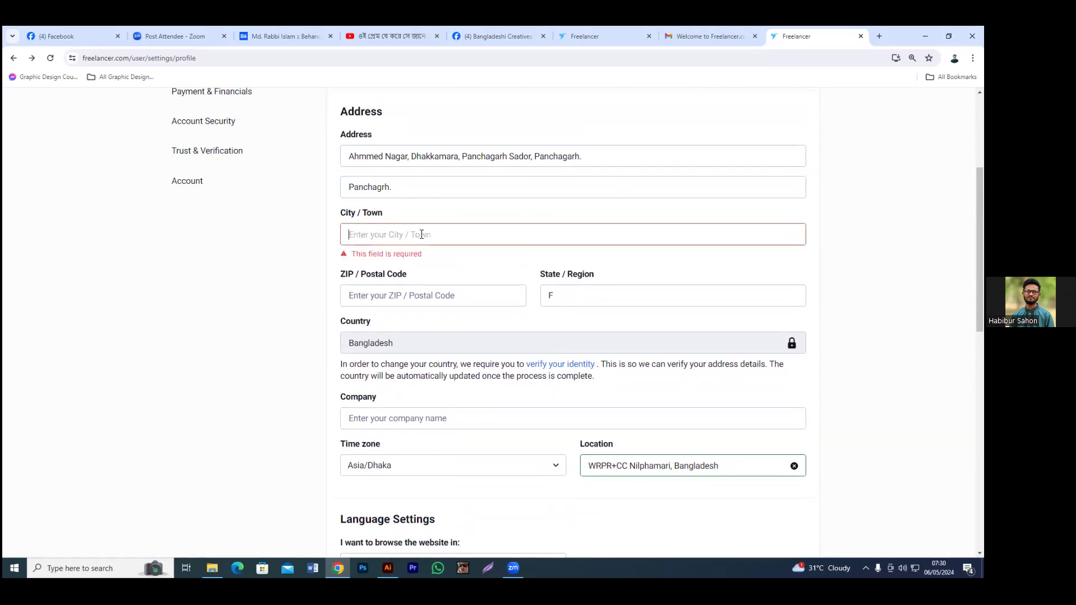
{"action": "type", "text": "Rang"}
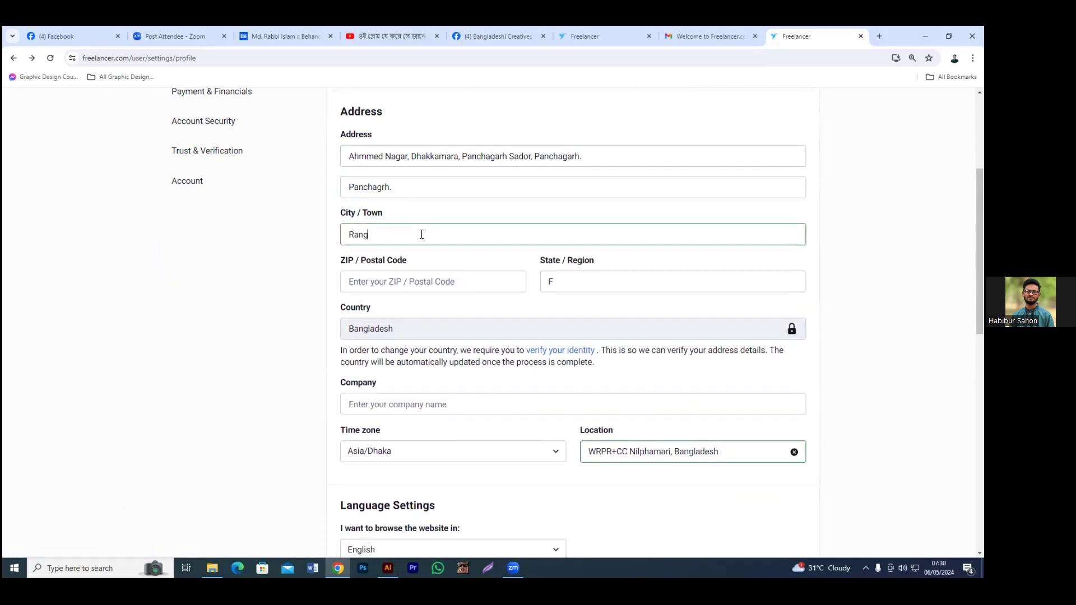
{"action": "type", "text": "pur"}
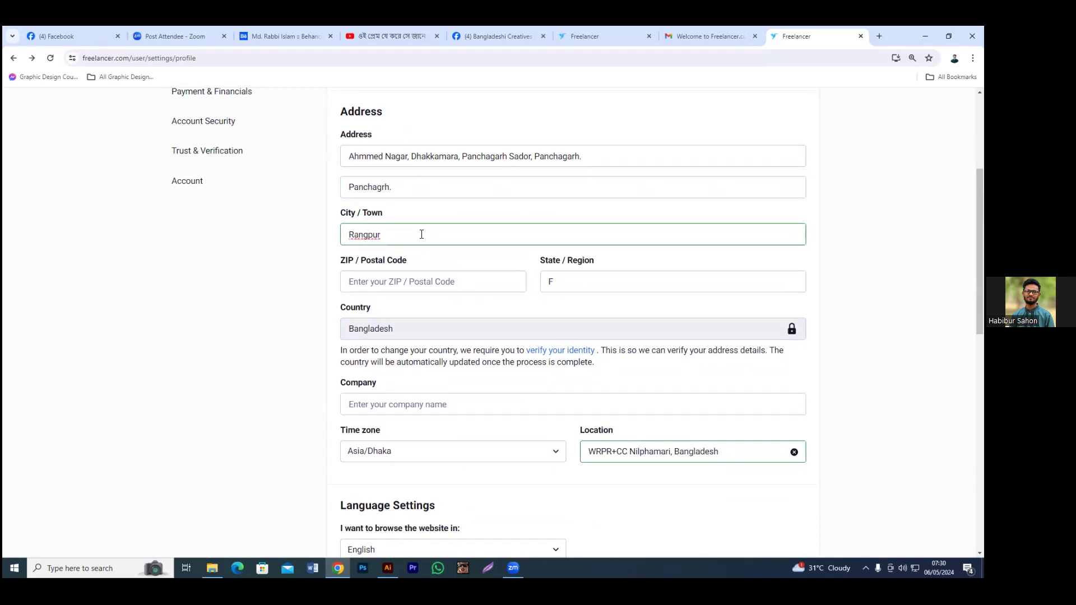
Enter the ZIP / Postal Code and set State / Region to Rangpur
{"action": "left_click", "coordinate": [420, 283]}
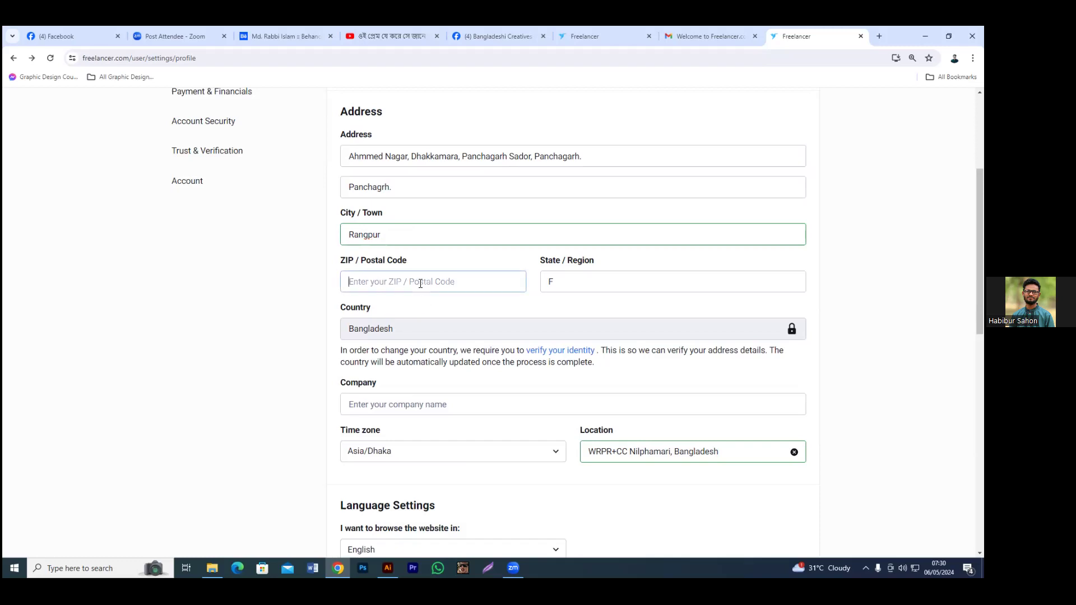
{"action": "type", "text": "5000"}
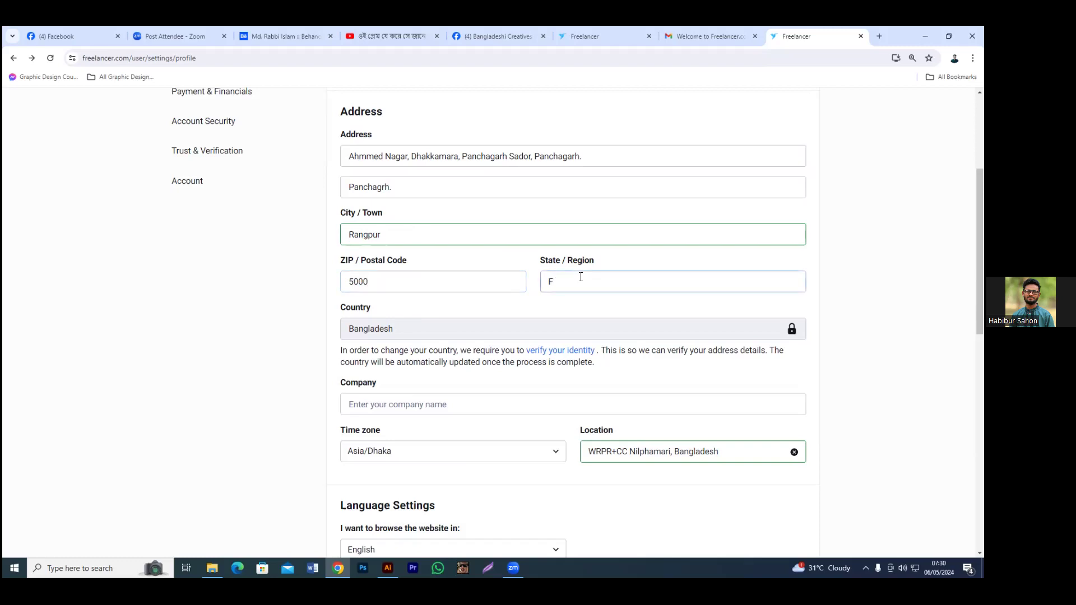
{"action": "key", "text": "BackSpace"}
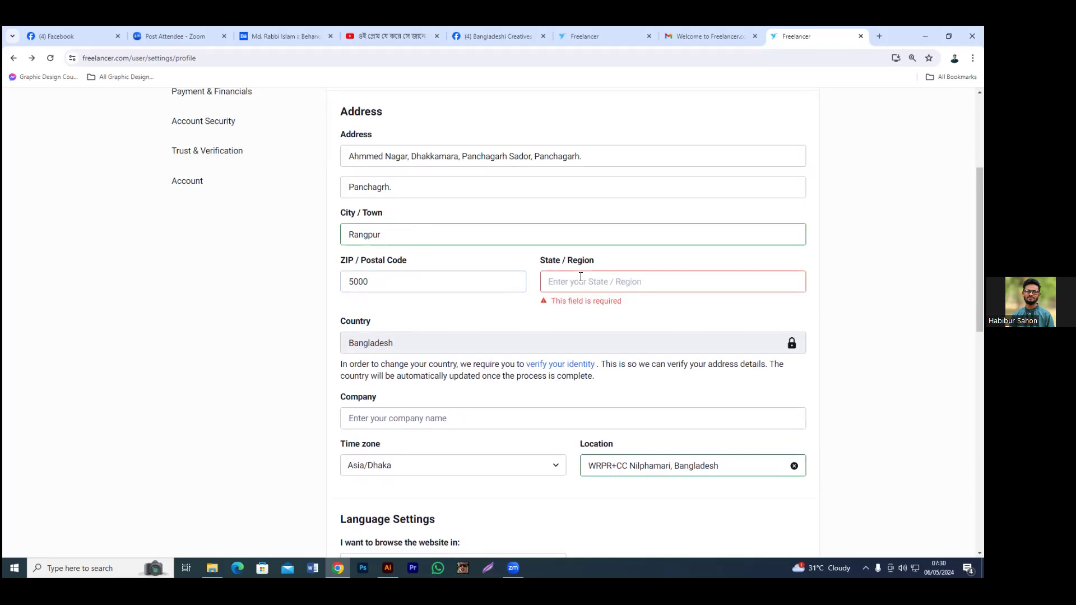
{"action": "type", "text": "Rangpur"}
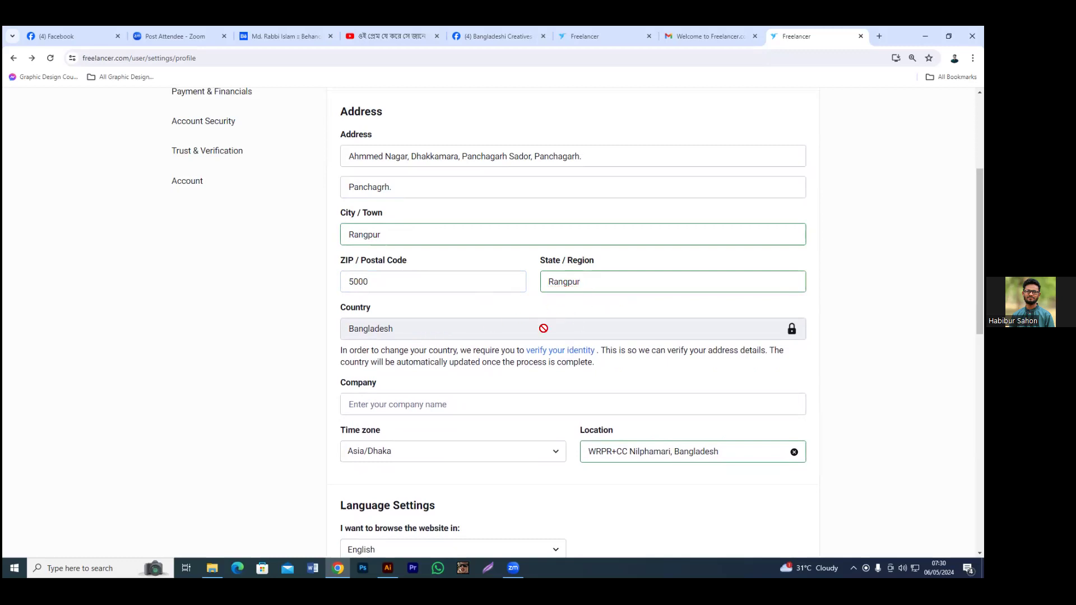
View the Account Security settings, then return to Profile Details
{"action": "left_click", "coordinate": [407, 228]}
{"action": "scroll", "coordinate": [241, 145], "scroll_direction": "up", "scroll_amount": 1}
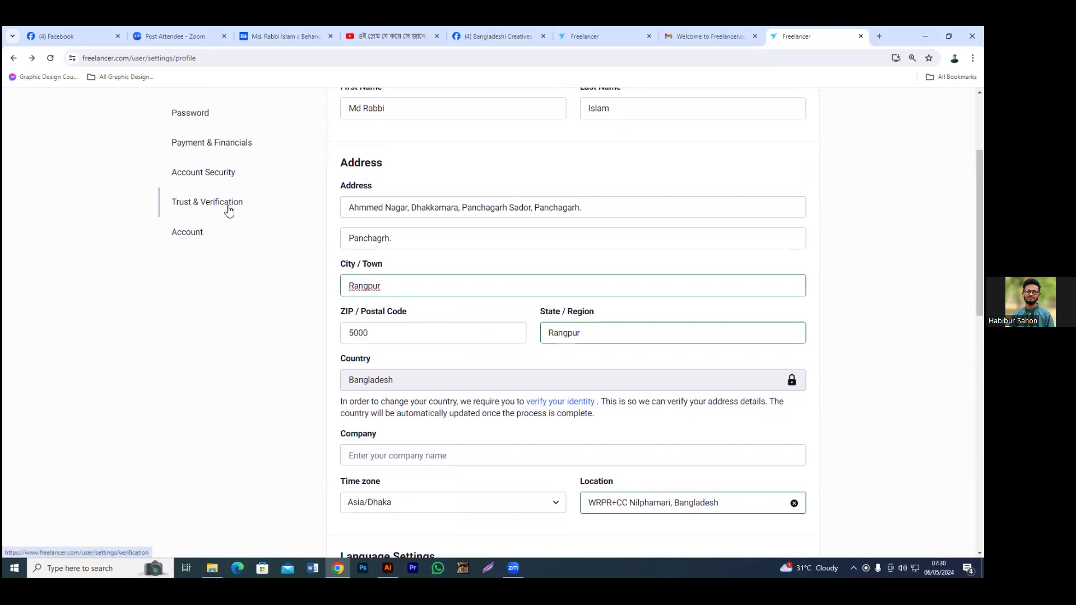
{"action": "left_click_drag", "start_coordinate": [389, 208], "coordinate": [395, 207]}
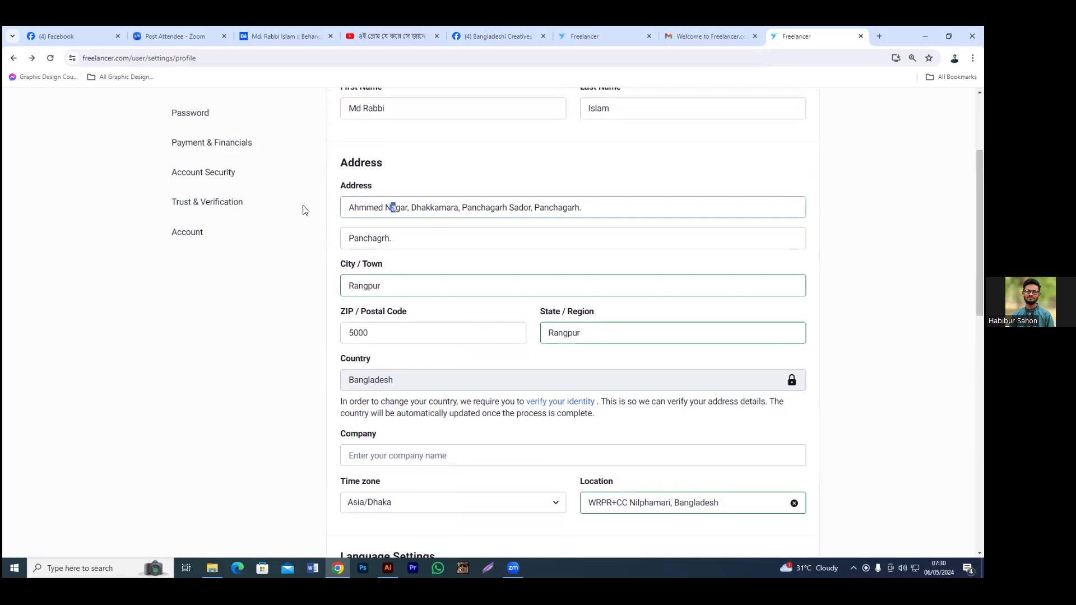
{"action": "left_click", "coordinate": [214, 176]}
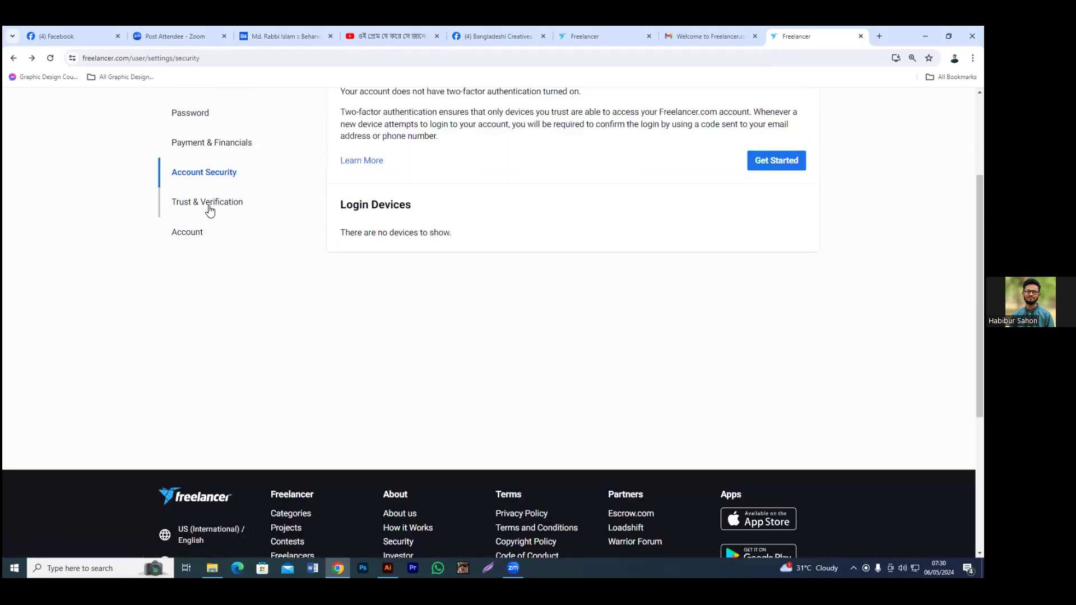
{"action": "scroll", "coordinate": [230, 164], "scroll_direction": "up", "scroll_amount": 3}
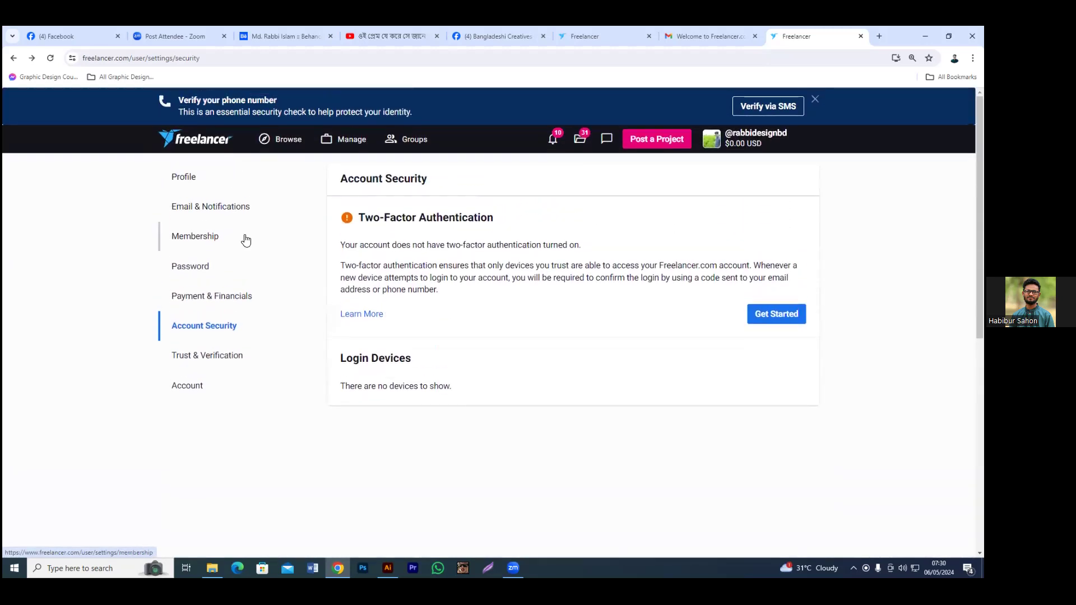
{"action": "left_click", "coordinate": [189, 176]}
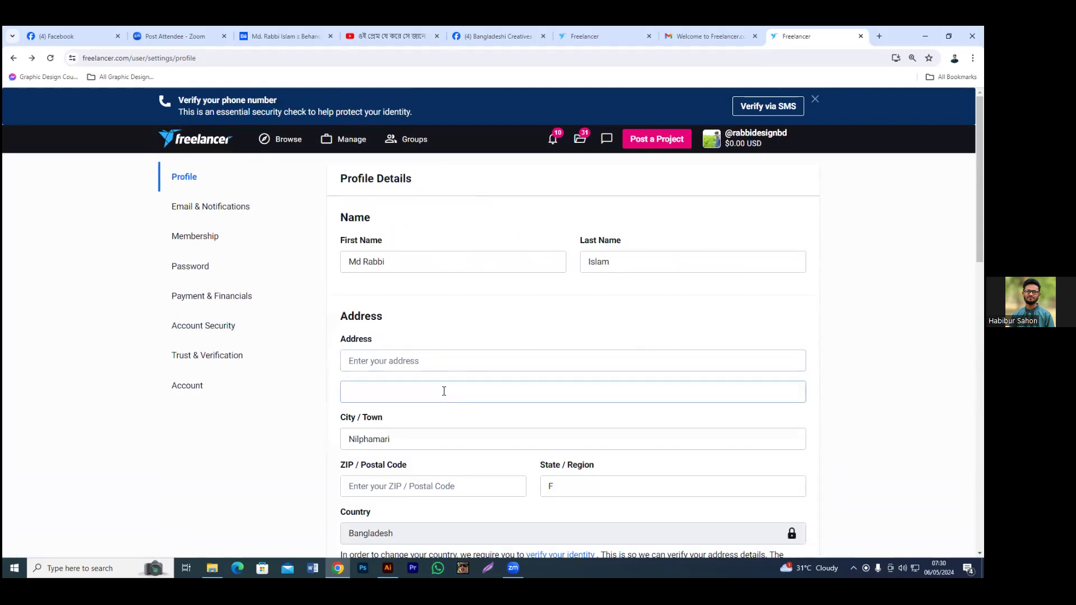
Autofill the first address line from the saved address suggestion
{"action": "scroll", "coordinate": [444, 392], "scroll_direction": "down", "scroll_amount": 1}
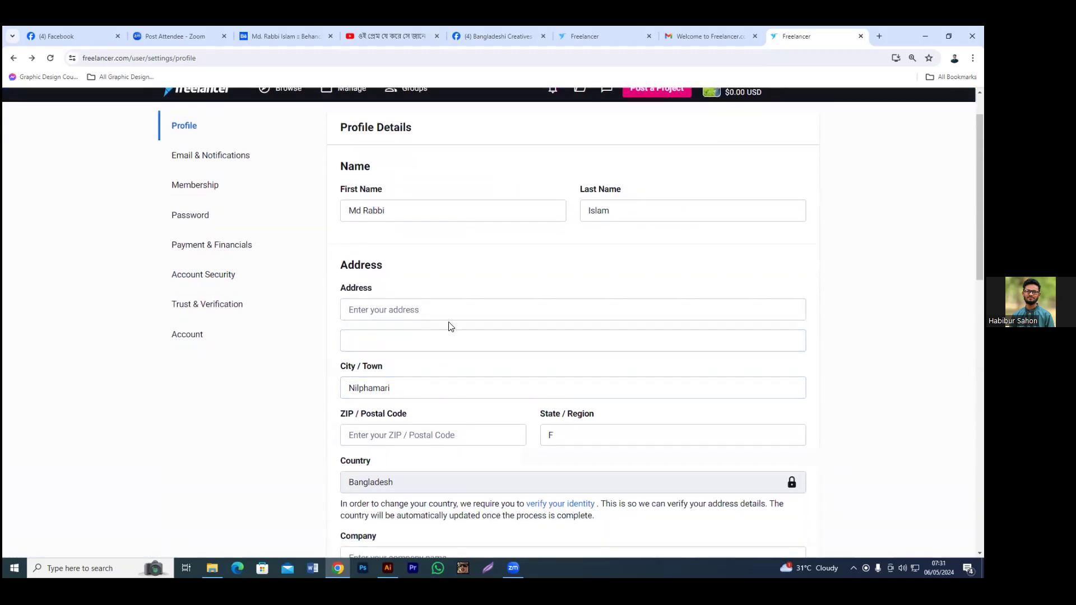
{"action": "left_click", "coordinate": [441, 302]}
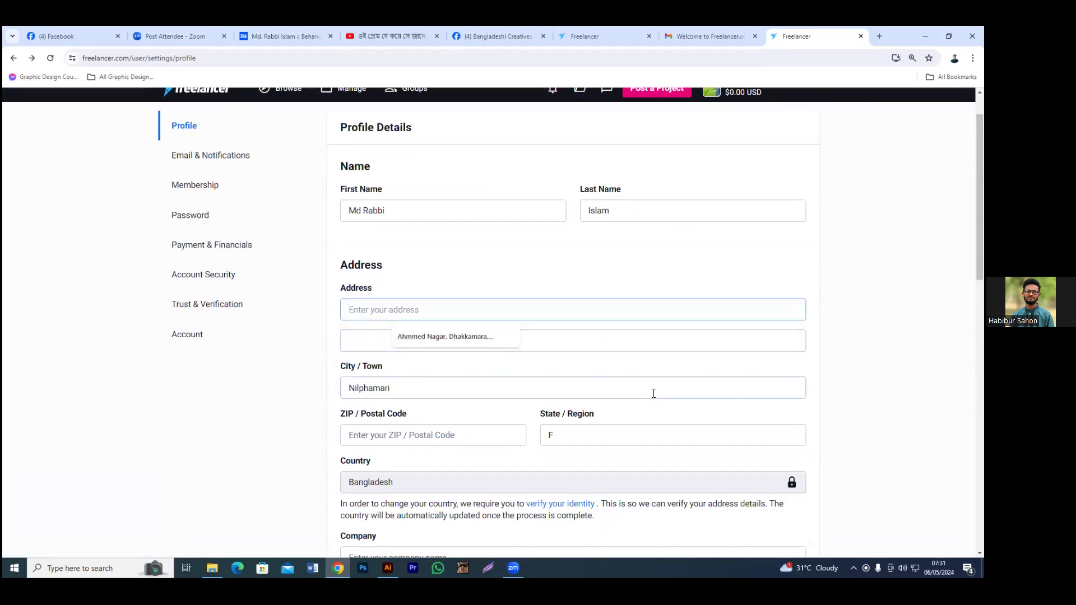
{"action": "left_click", "coordinate": [403, 350]}
{"action": "left_click", "coordinate": [426, 309]}
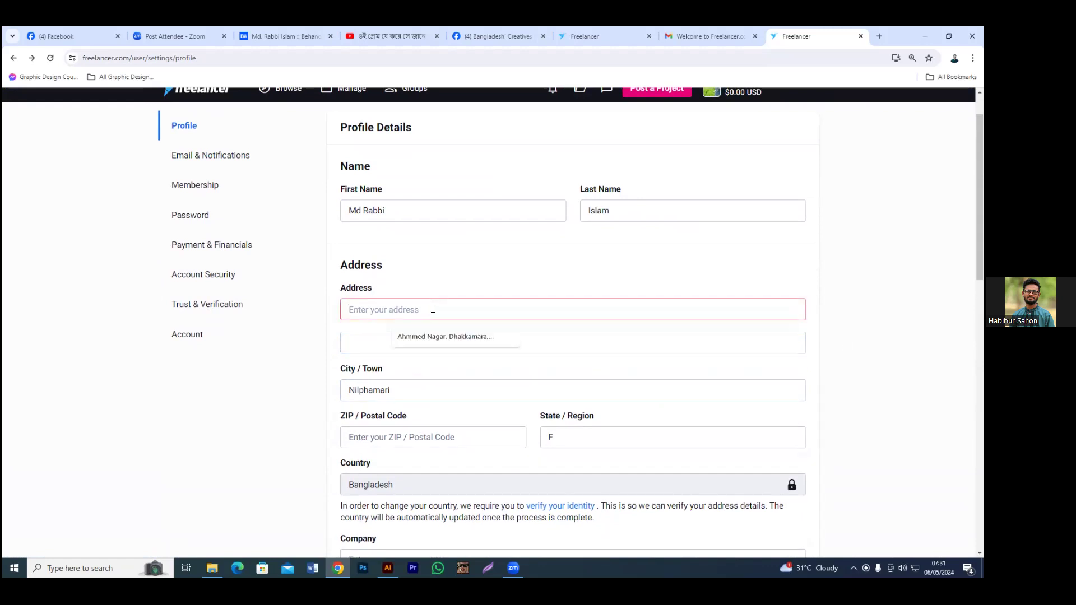
{"action": "left_click", "coordinate": [463, 340]}
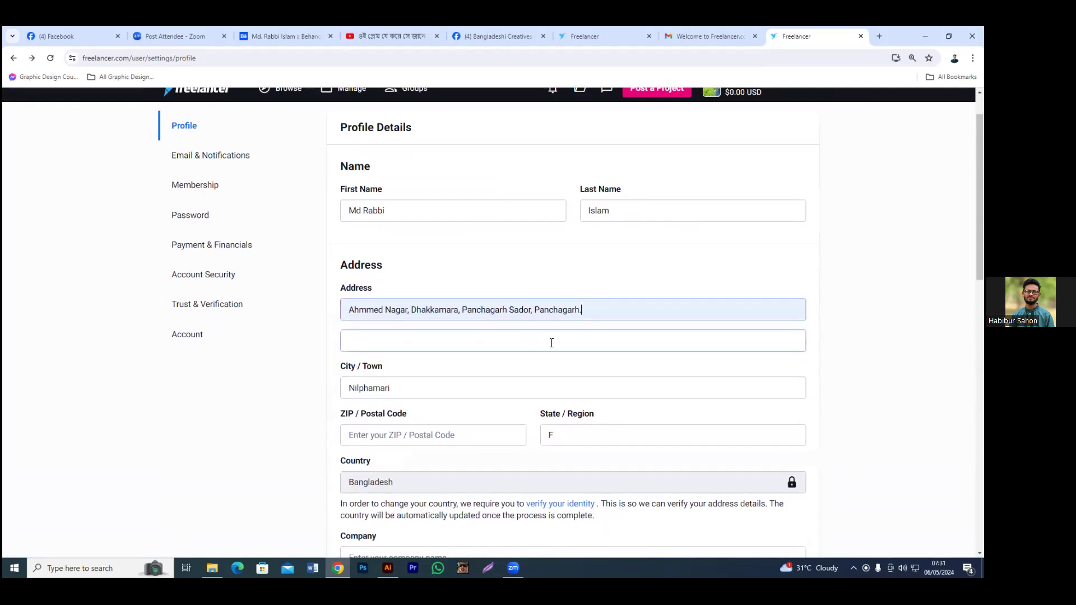
Move the trailing half of the street address into the second line, removing its leading comma
{"action": "left_click_drag", "start_coordinate": [463, 310], "coordinate": [654, 310]}
{"action": "key", "text": "ctrl+x"}
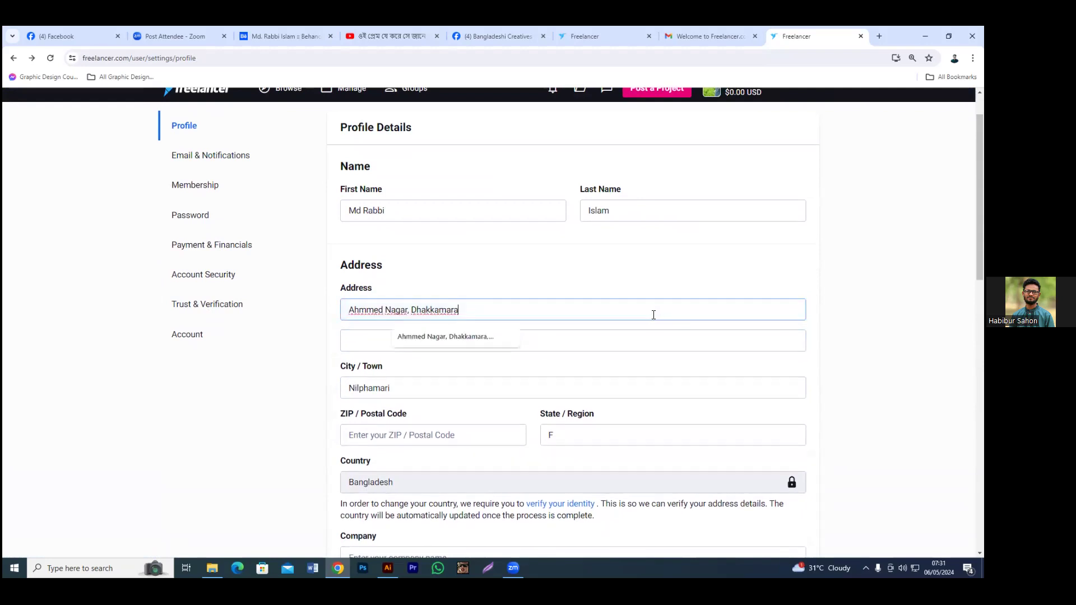
{"action": "left_click", "coordinate": [370, 341]}
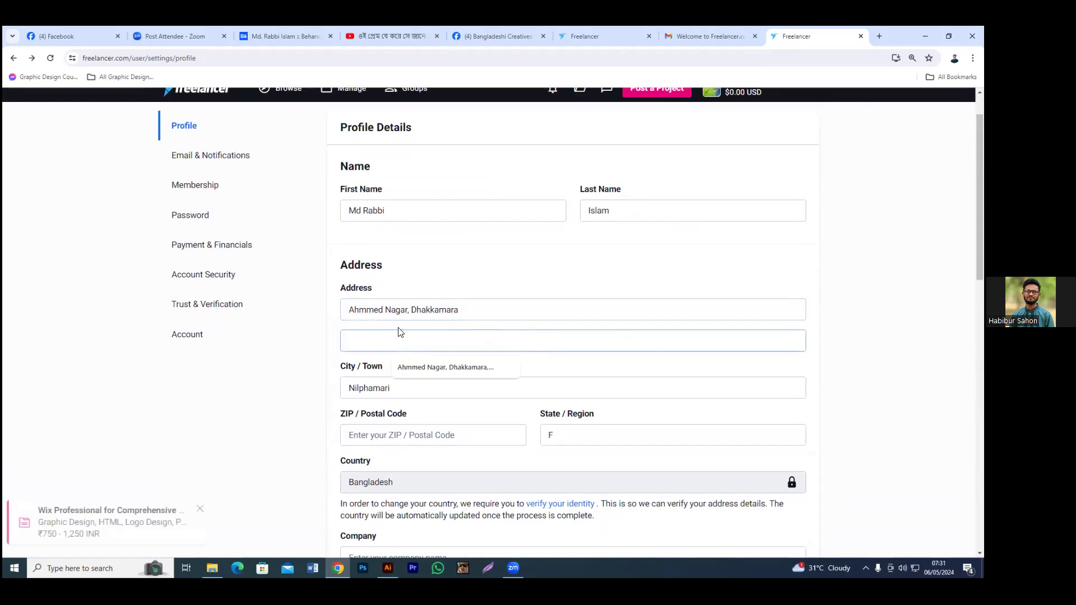
{"action": "key", "text": "ctrl+v"}
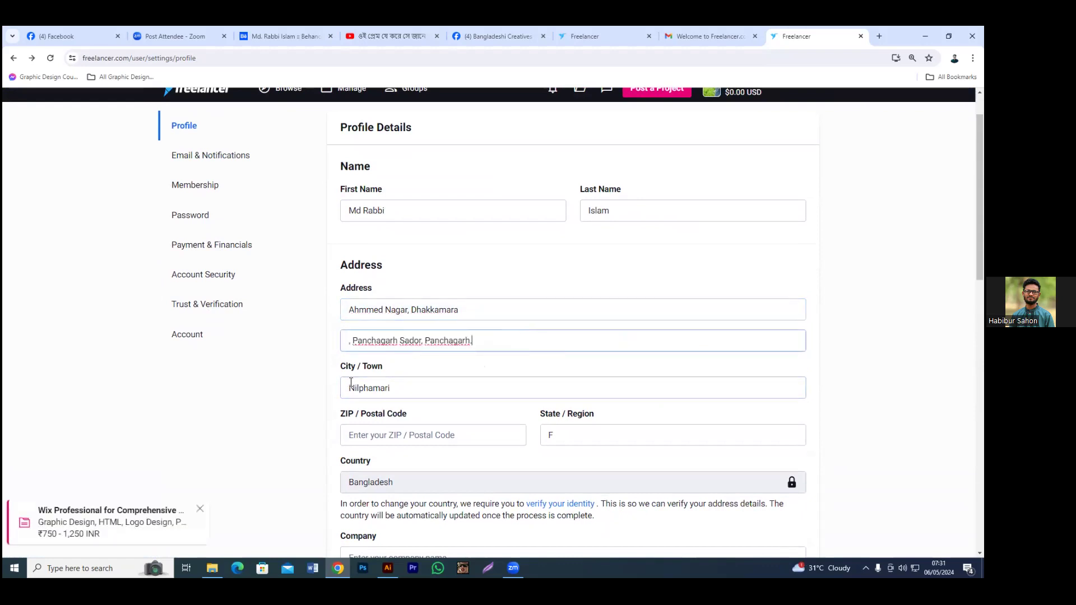
{"action": "left_click", "coordinate": [353, 341]}
{"action": "key", "text": "BackSpace"}
{"action": "key", "text": "Delete"}
{"action": "key", "text": "Delete"}
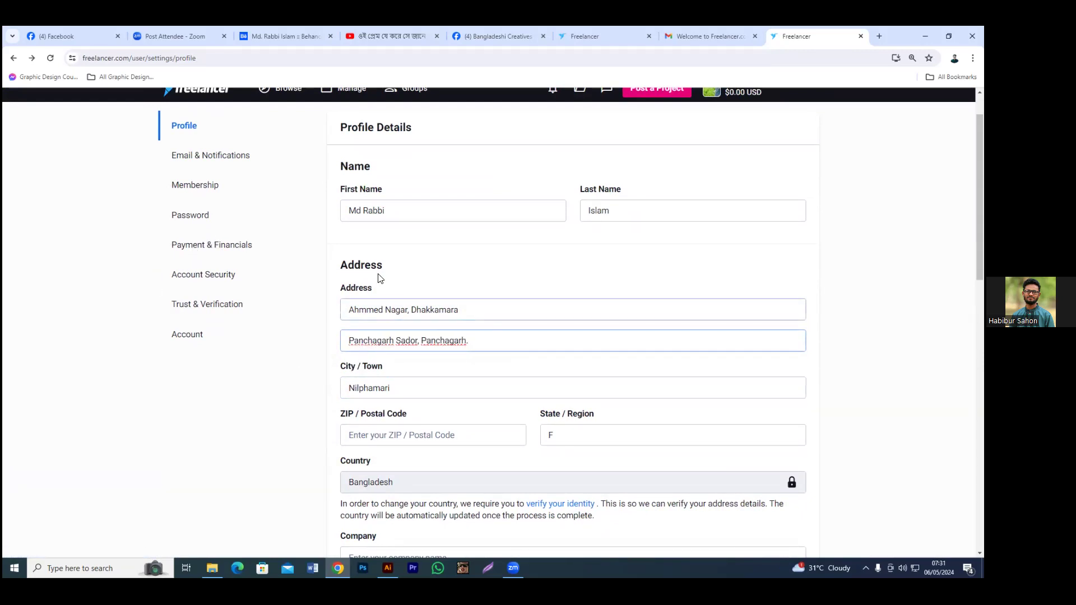
{"action": "left_click", "coordinate": [485, 308]}
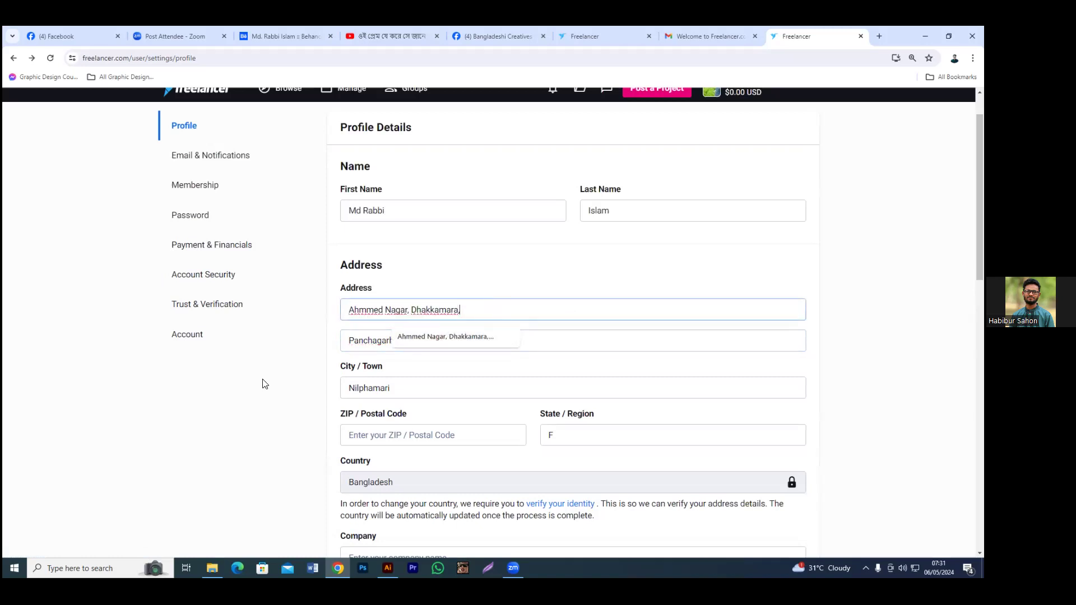
{"action": "left_click", "coordinate": [238, 382]}
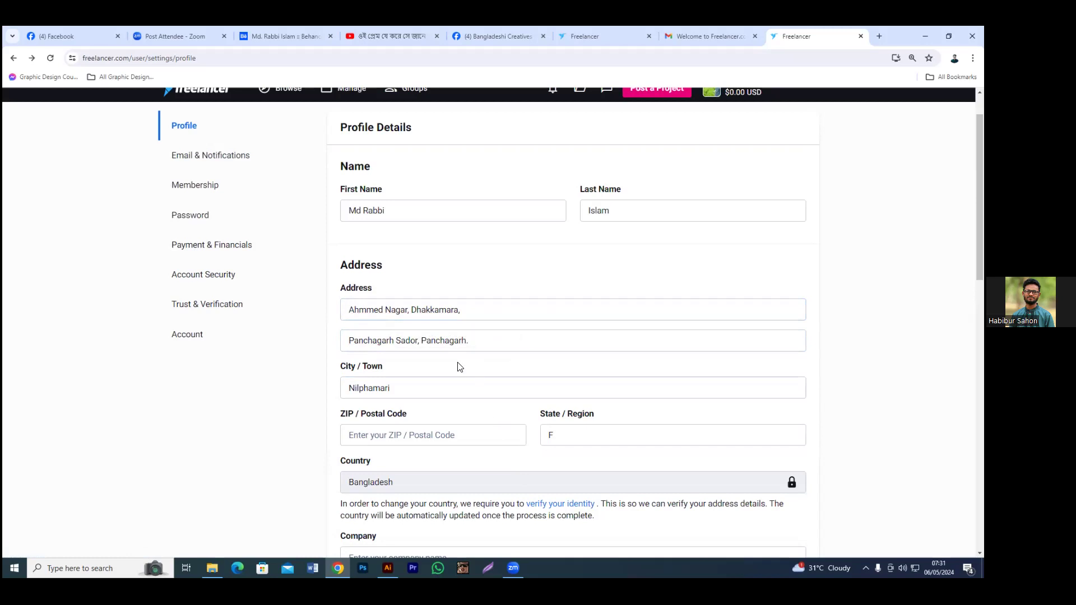
Change City / Town to Panchagarh
{"action": "left_click", "coordinate": [400, 389]}
{"action": "left_click_drag", "start_coordinate": [414, 389], "coordinate": [336, 387]}
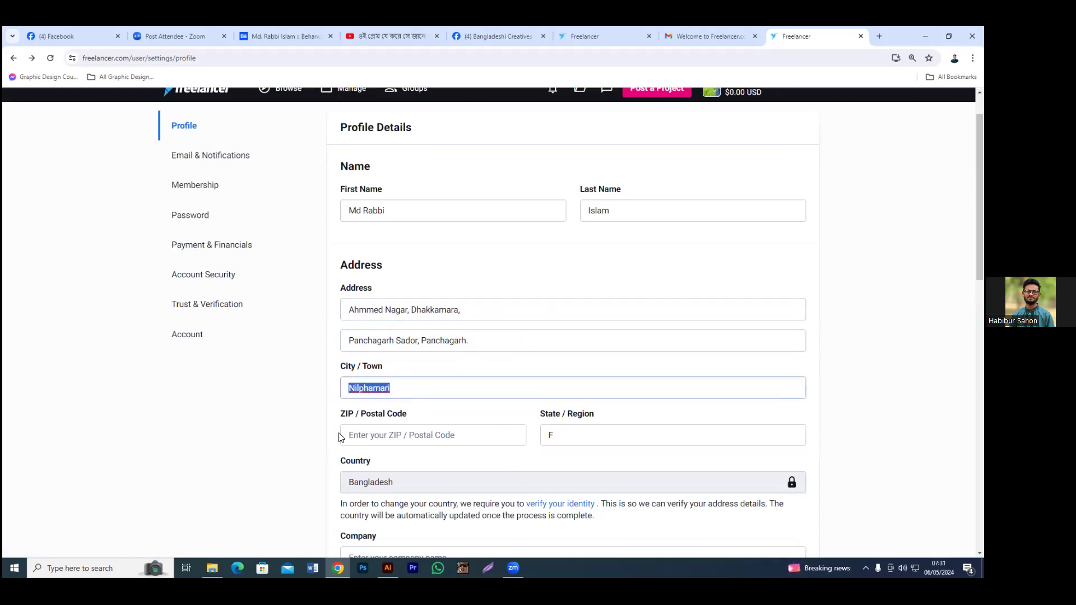
{"action": "key", "text": "BackSpace"}
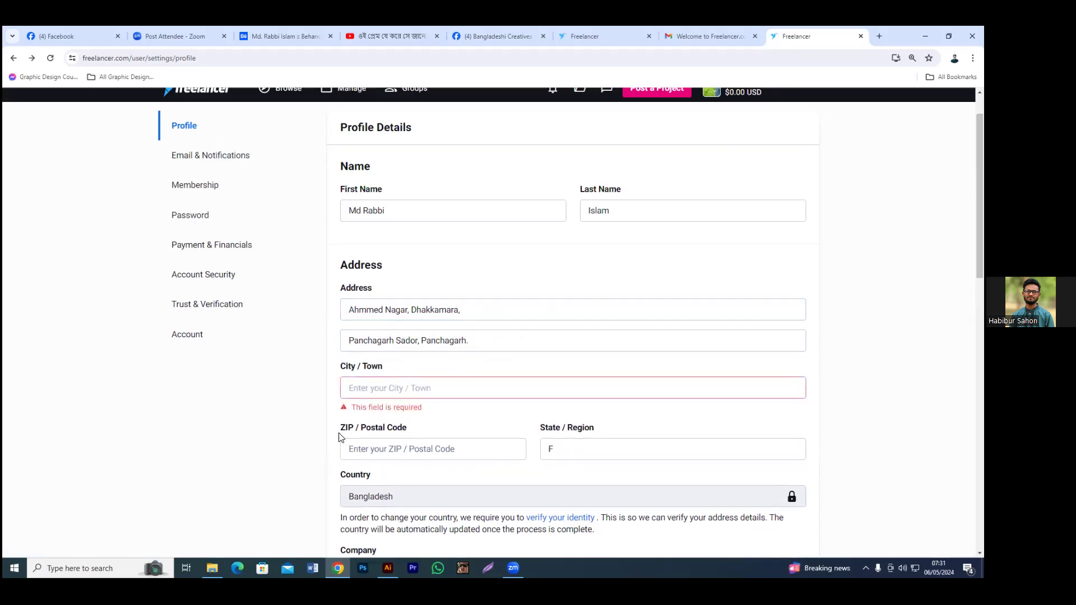
{"action": "type", "text": "Panc"}
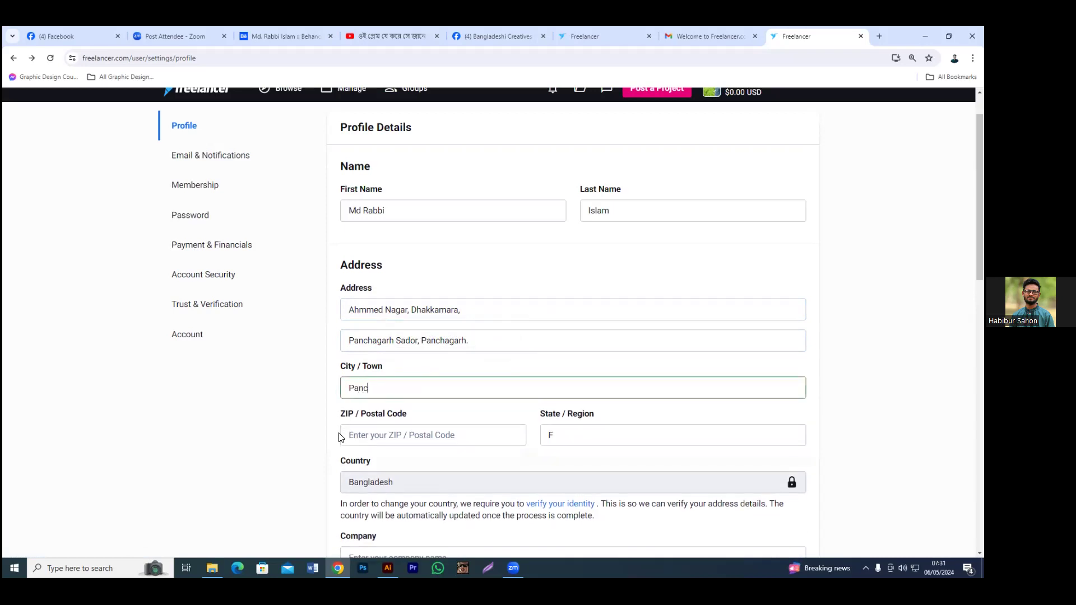
{"action": "type", "text": "hagarh"}
Autofill the postal code from the suggestion and retype State / Region as Rangpur
{"action": "left_click", "coordinate": [405, 436]}
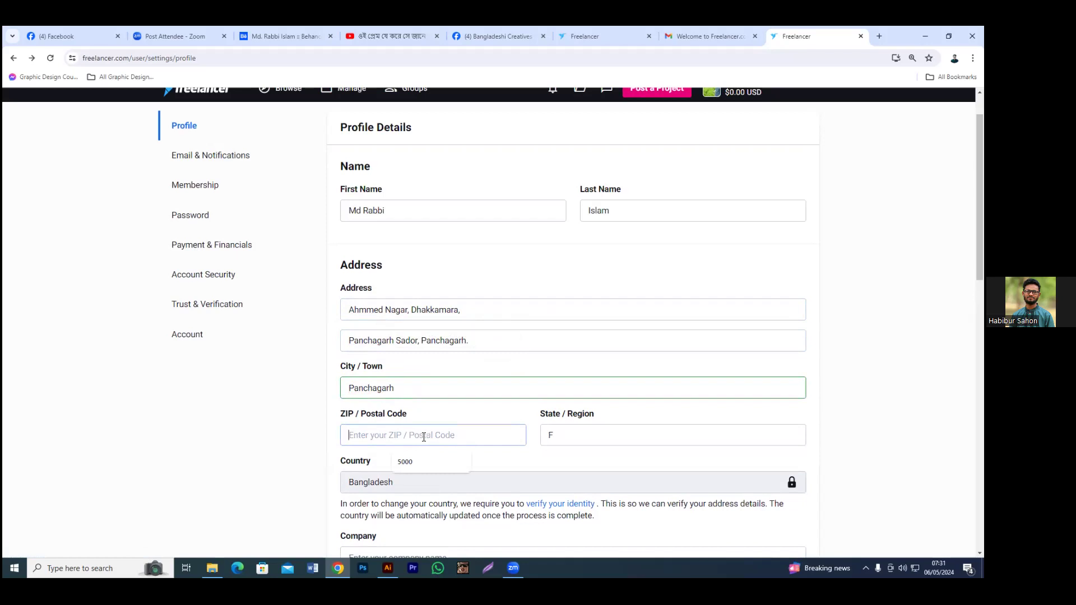
{"action": "left_click", "coordinate": [429, 460]}
{"action": "left_click", "coordinate": [578, 431]}
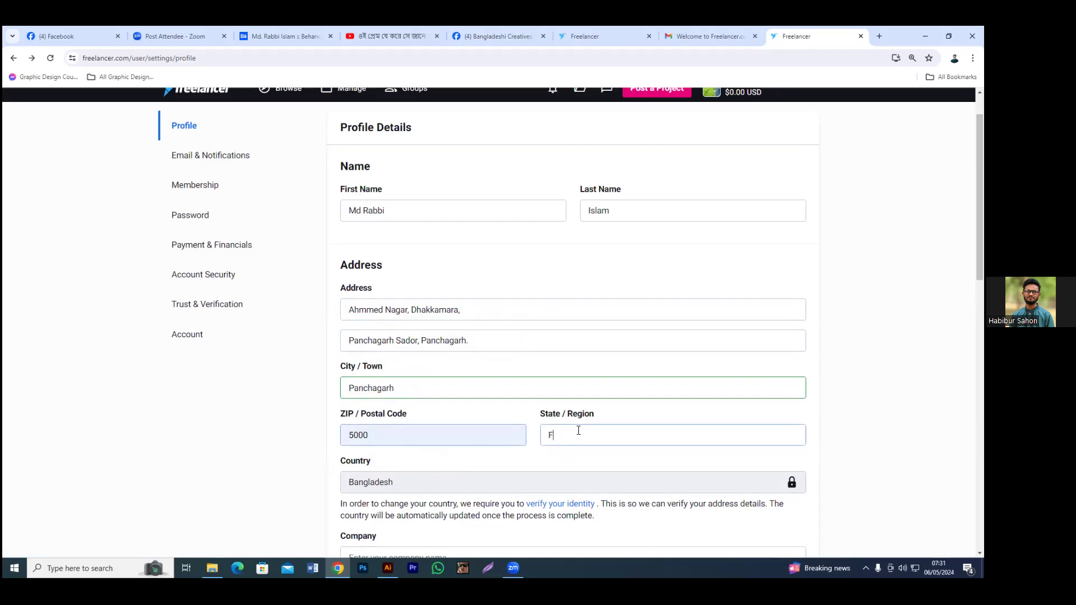
{"action": "key", "text": "BackSpace"}
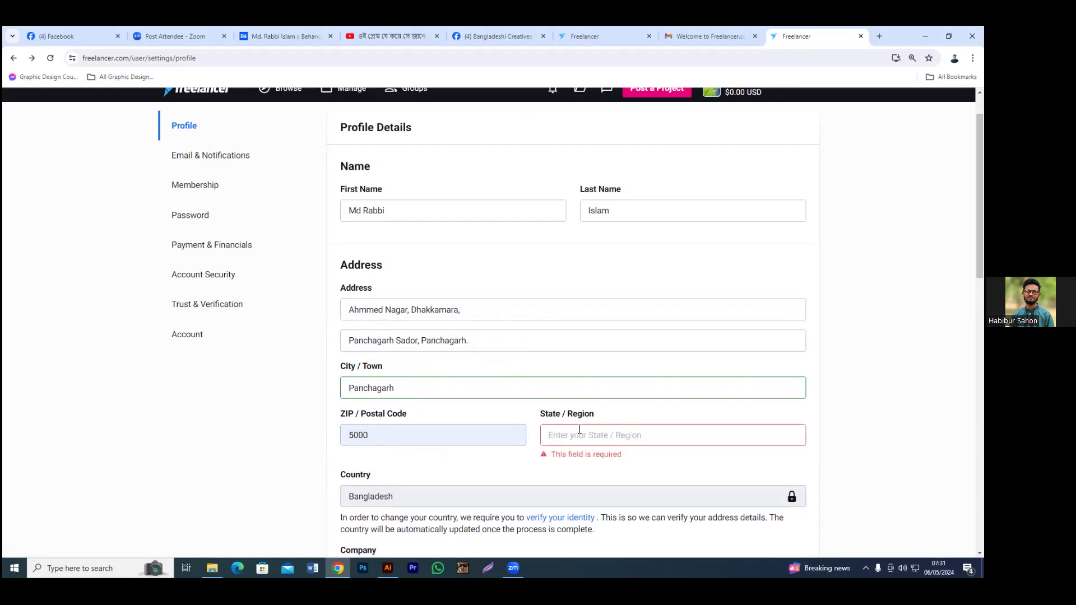
{"action": "type", "text": "R"}
{"action": "key", "text": "BackSpace"}
{"action": "type", "text": "Ra"}
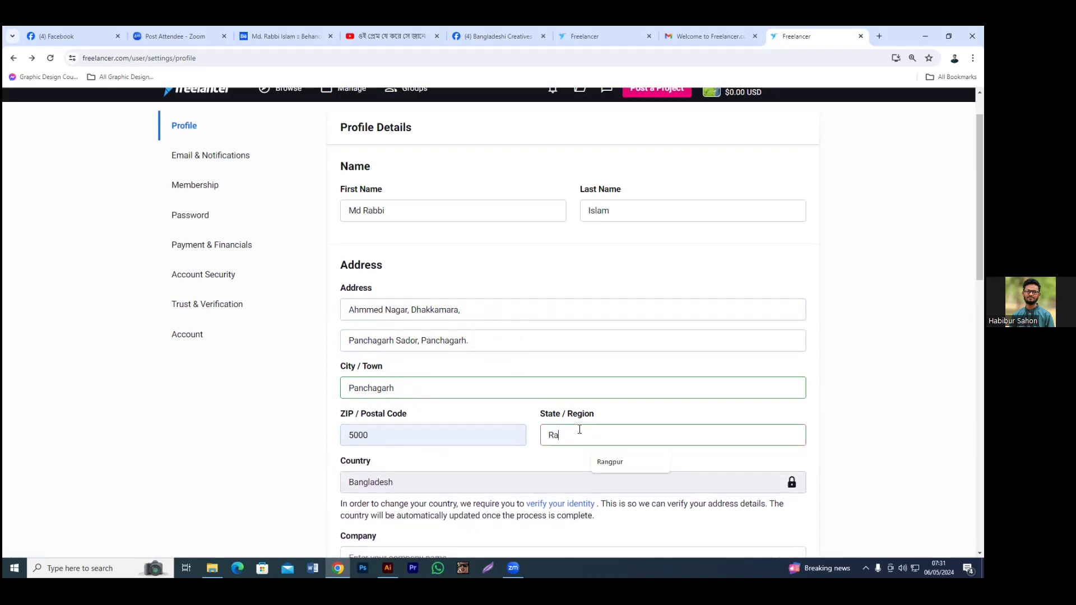
{"action": "type", "text": "ngpur"}
Auto-detect Location via browser geolocation so it fills with Panchagarh, Bangladesh
{"action": "scroll", "coordinate": [443, 455], "scroll_direction": "down", "scroll_amount": 2}
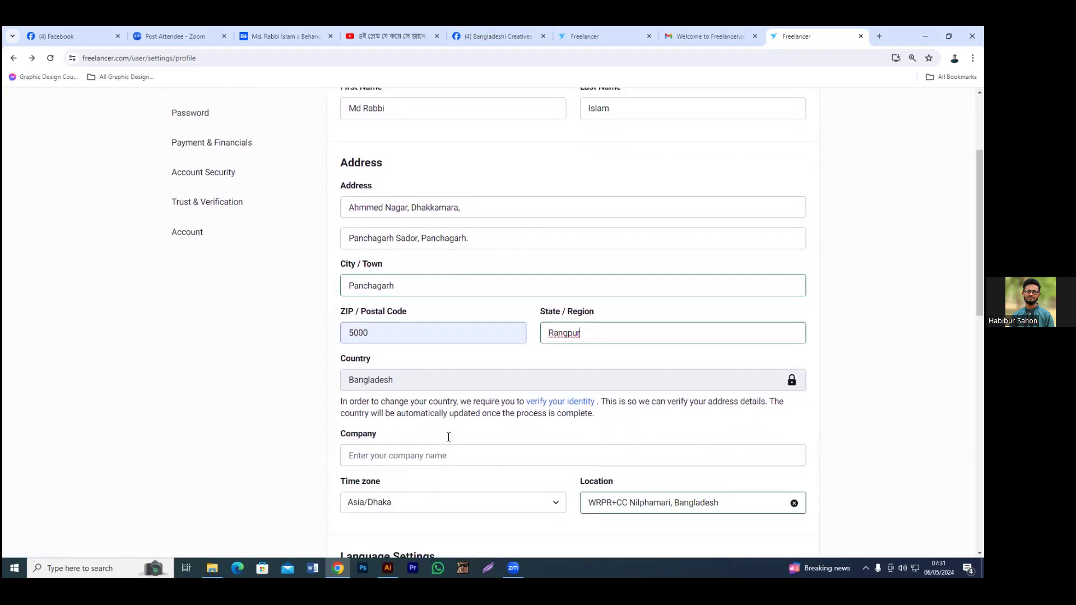
{"action": "scroll", "coordinate": [438, 460], "scroll_direction": "down", "scroll_amount": 2}
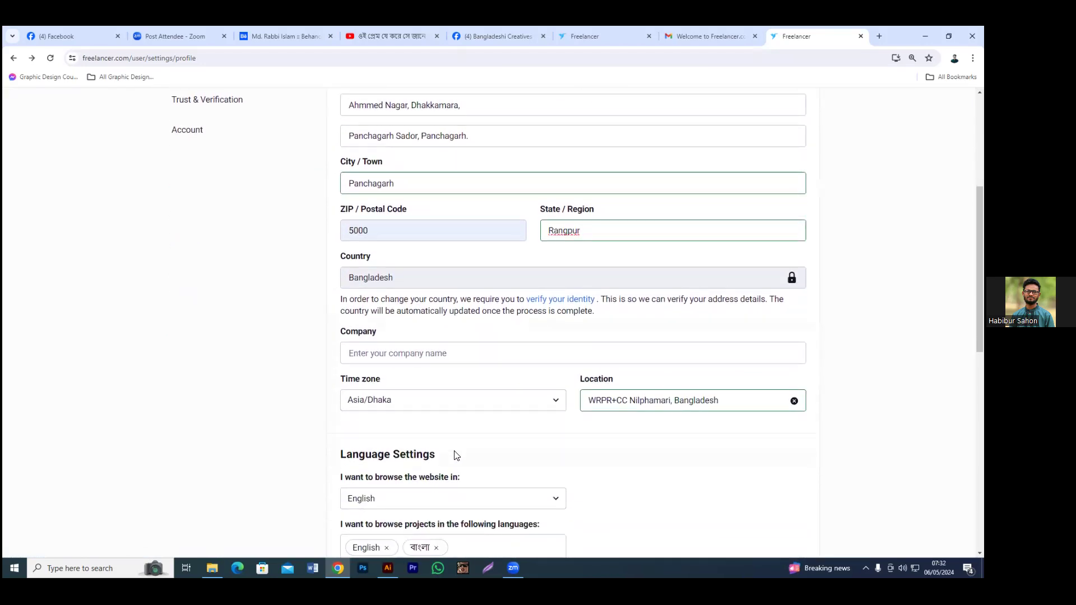
{"action": "left_click", "coordinate": [367, 358]}
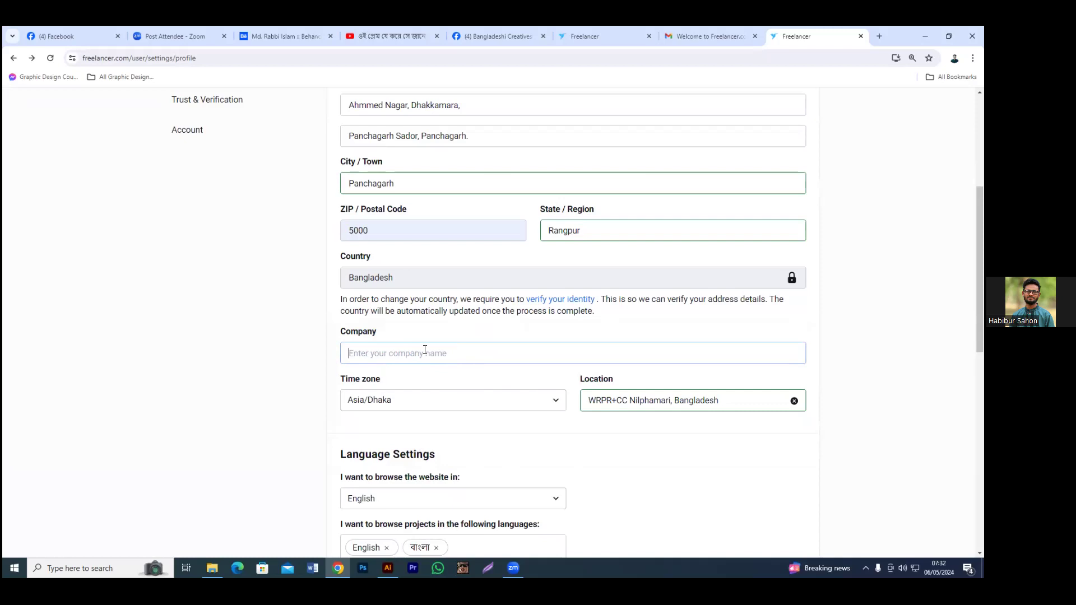
{"action": "scroll", "coordinate": [653, 452], "scroll_direction": "down", "scroll_amount": 1}
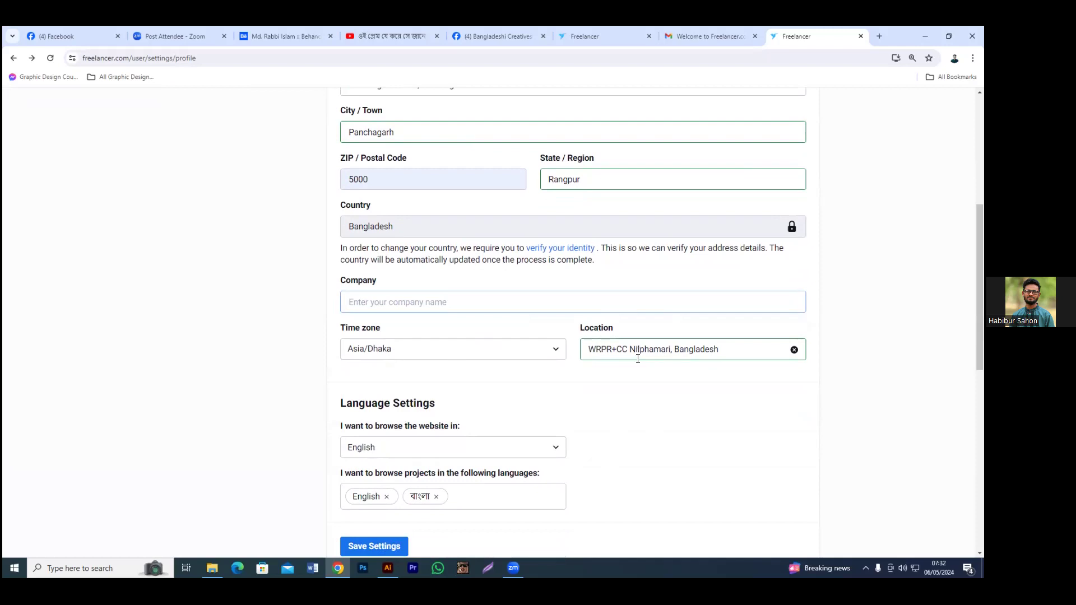
{"action": "left_click", "coordinate": [680, 345]}
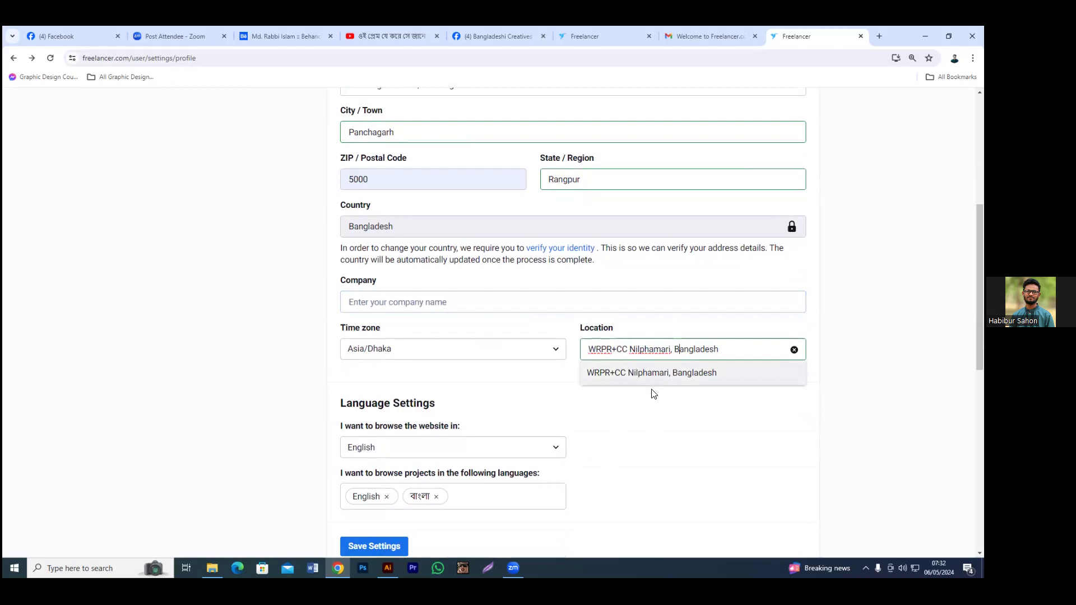
{"action": "left_click", "coordinate": [794, 350]}
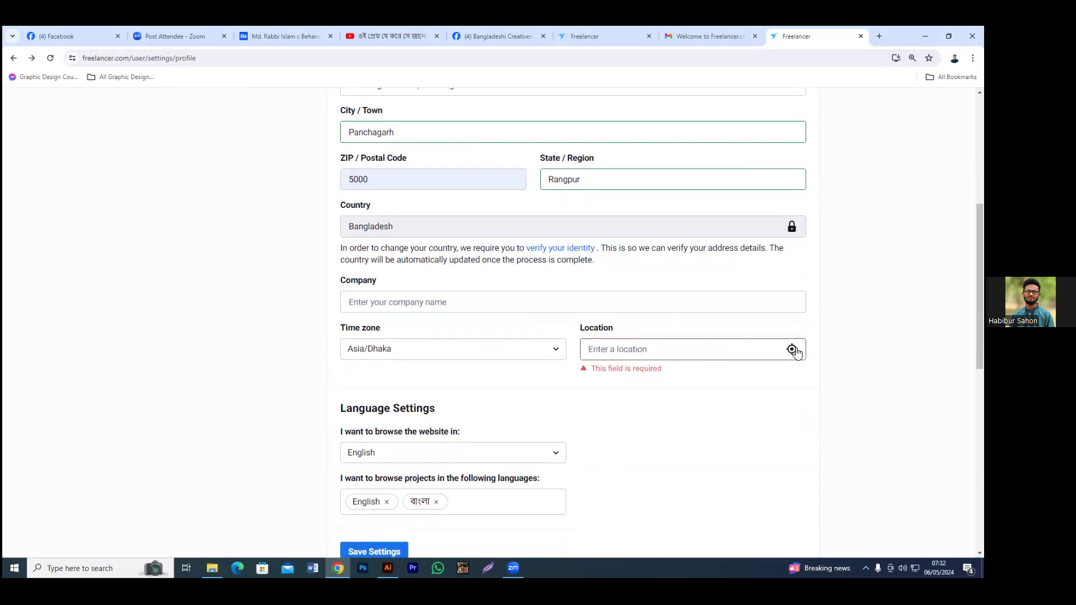
{"action": "left_click", "coordinate": [791, 349]}
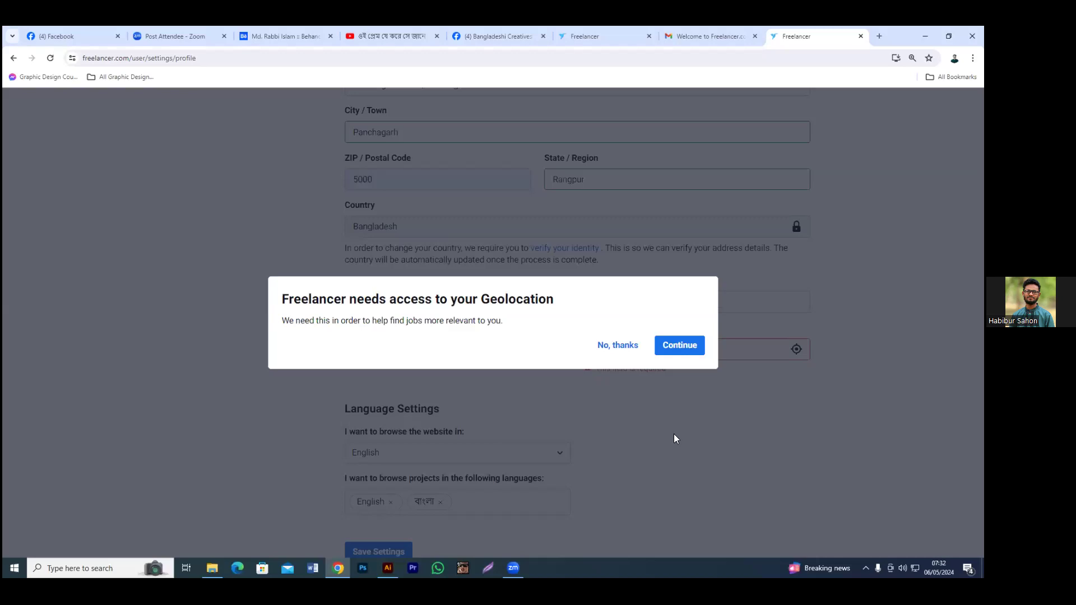
{"action": "left_click", "coordinate": [676, 346]}
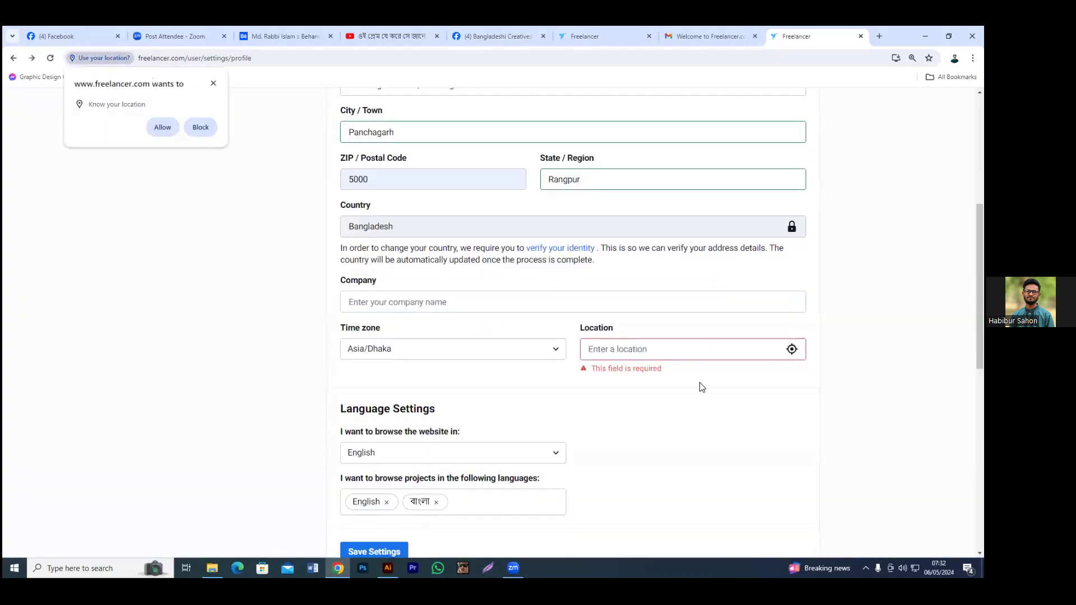
{"action": "left_click", "coordinate": [162, 128]}
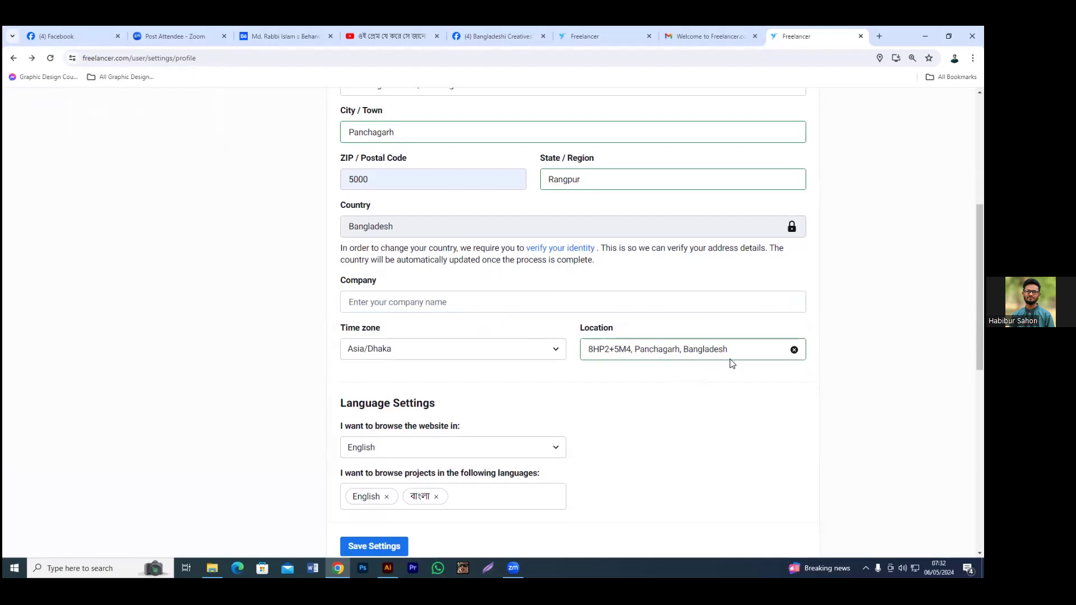
Remove বাংলা from the project languages, leaving only English, and save the profile settings
{"action": "scroll", "coordinate": [433, 375], "scroll_direction": "down", "scroll_amount": 1}
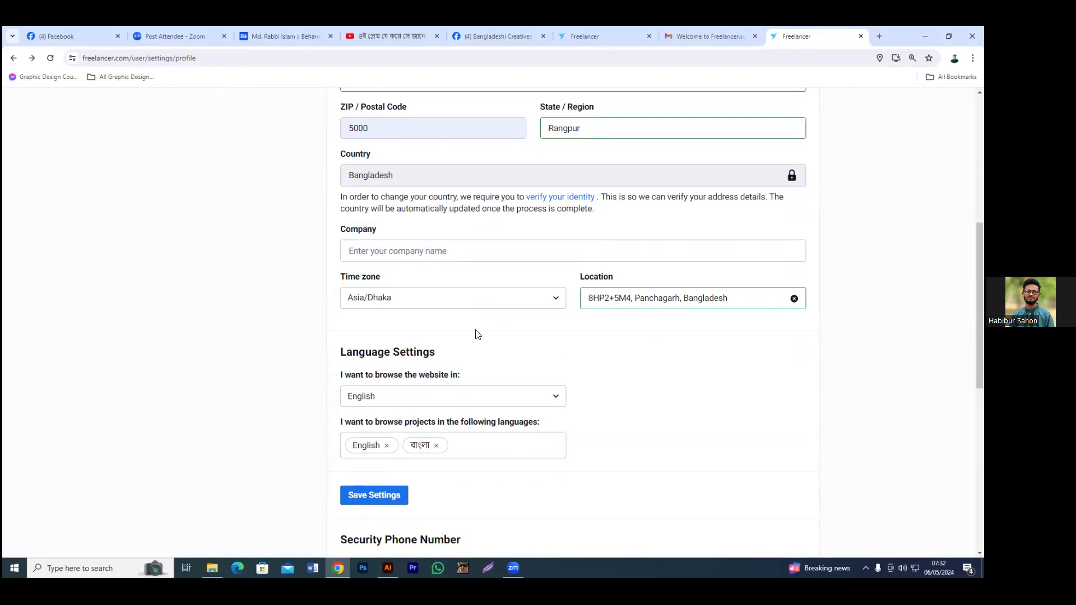
{"action": "scroll", "coordinate": [477, 336], "scroll_direction": "down", "scroll_amount": 1}
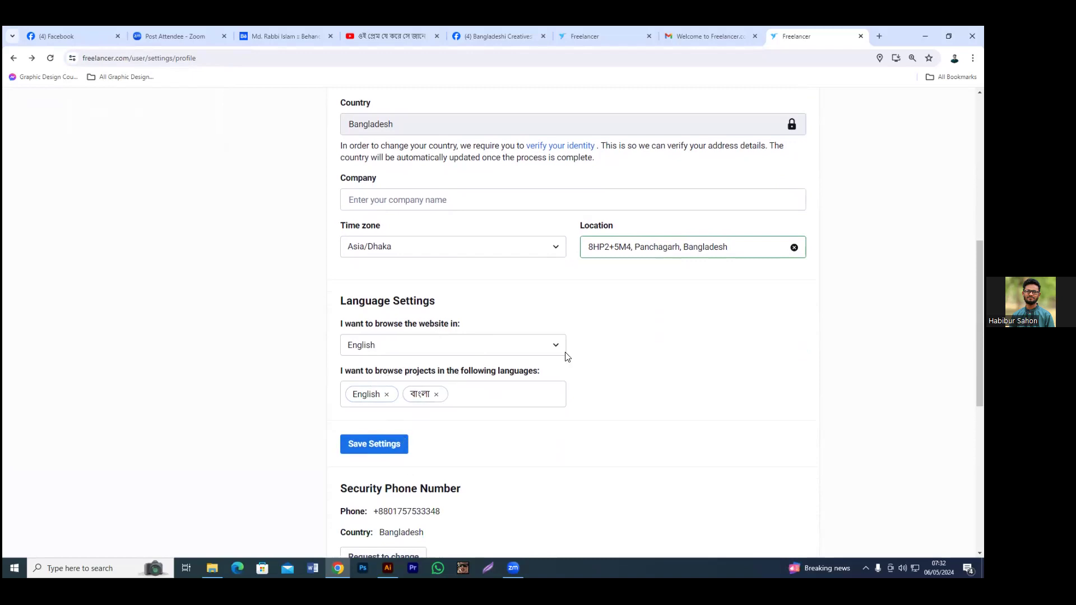
{"action": "scroll", "coordinate": [463, 384], "scroll_direction": "down", "scroll_amount": 1}
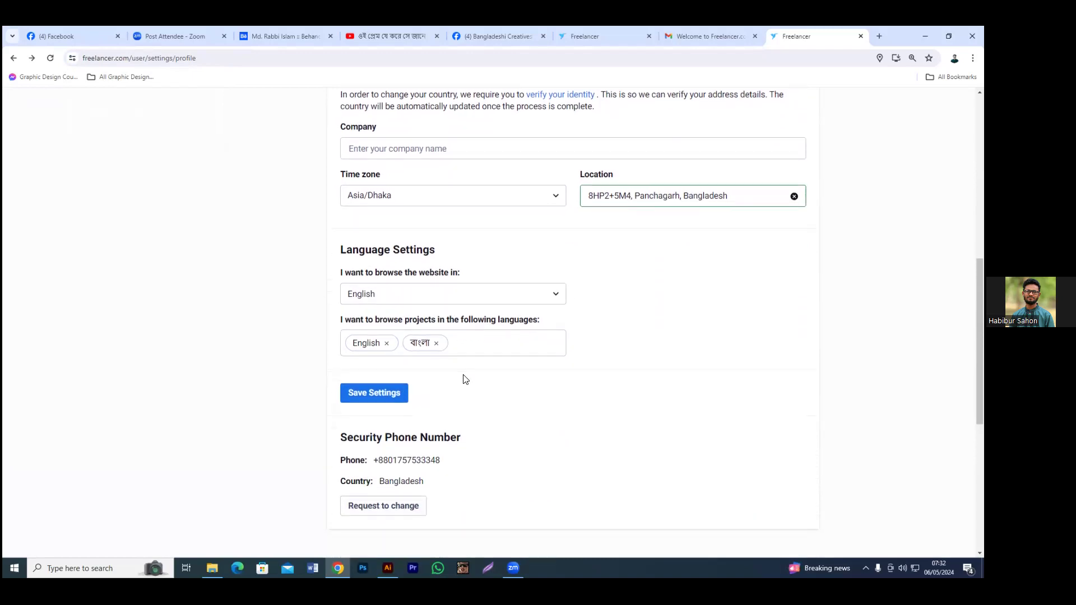
{"action": "left_click", "coordinate": [437, 344]}
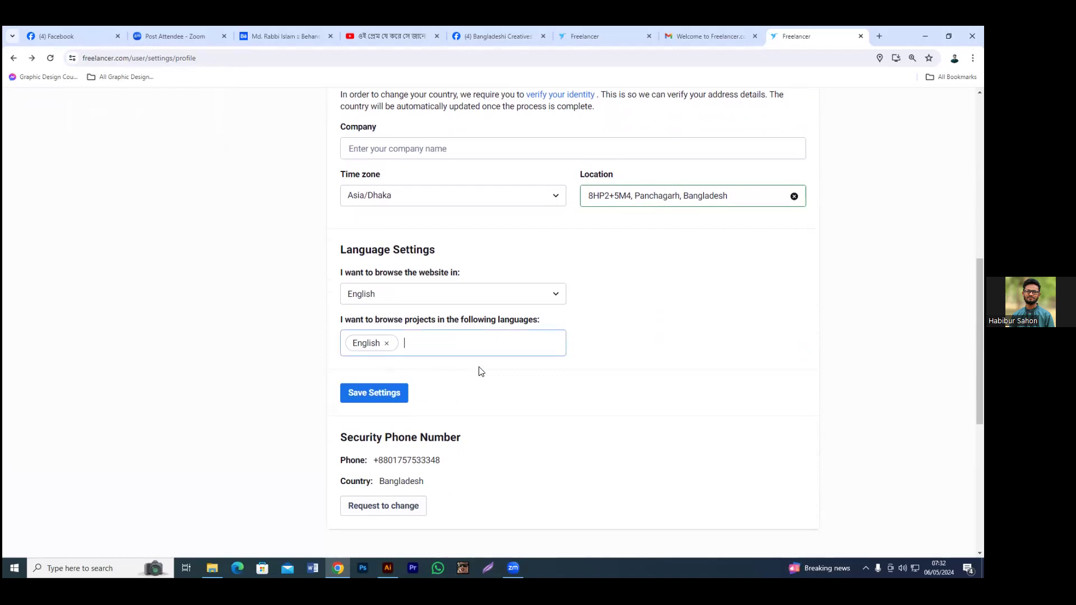
{"action": "scroll", "coordinate": [478, 370], "scroll_direction": "down", "scroll_amount": 2}
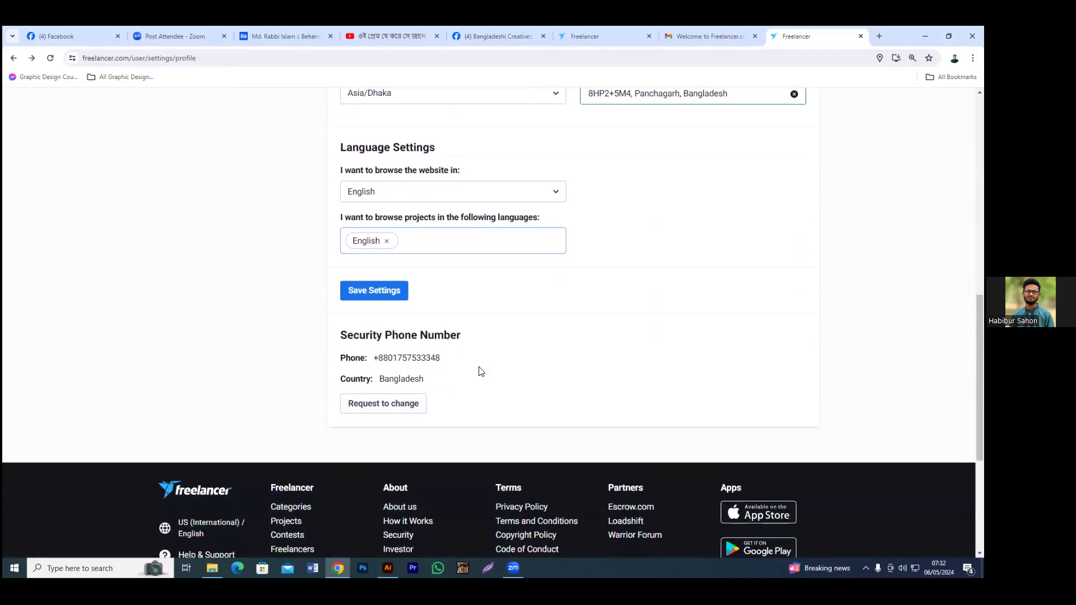
{"action": "left_click", "coordinate": [359, 298]}
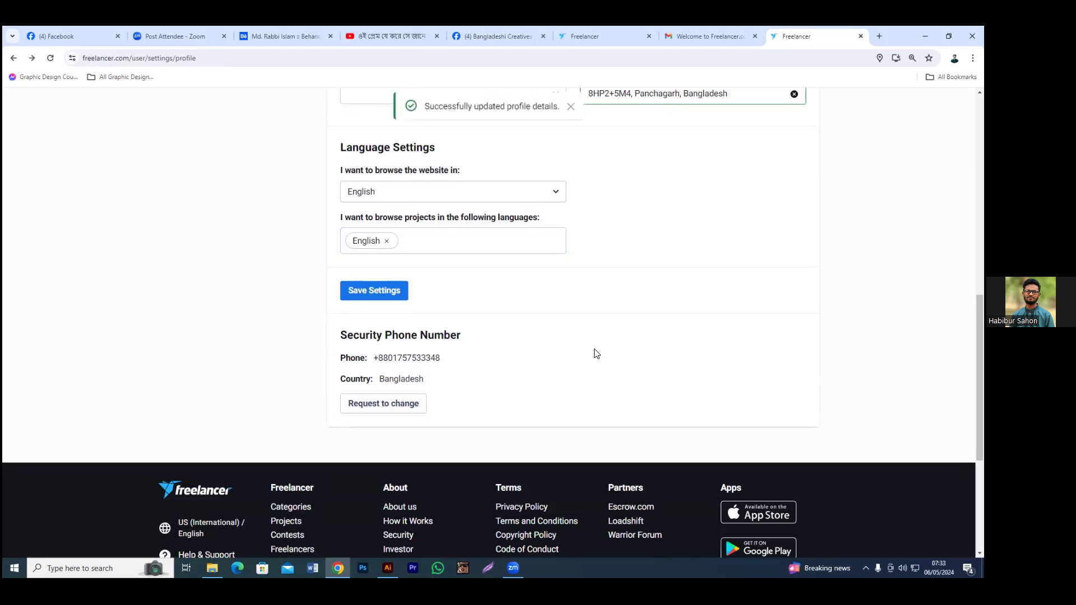
{"action": "scroll", "coordinate": [645, 321], "scroll_direction": "up", "scroll_amount": 8}
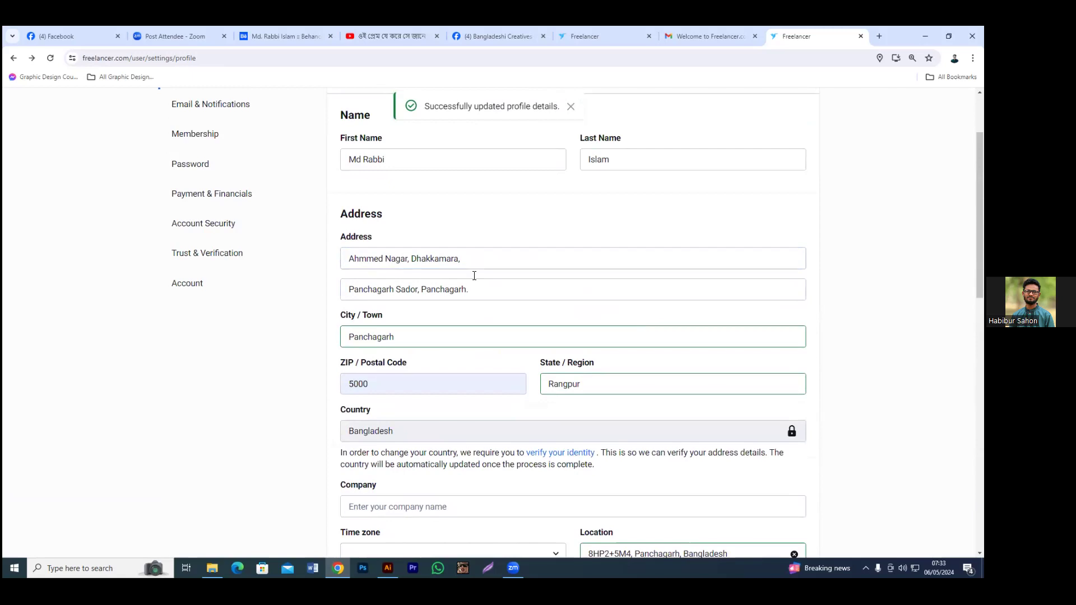
{"action": "scroll", "coordinate": [474, 276], "scroll_direction": "up", "scroll_amount": 2}
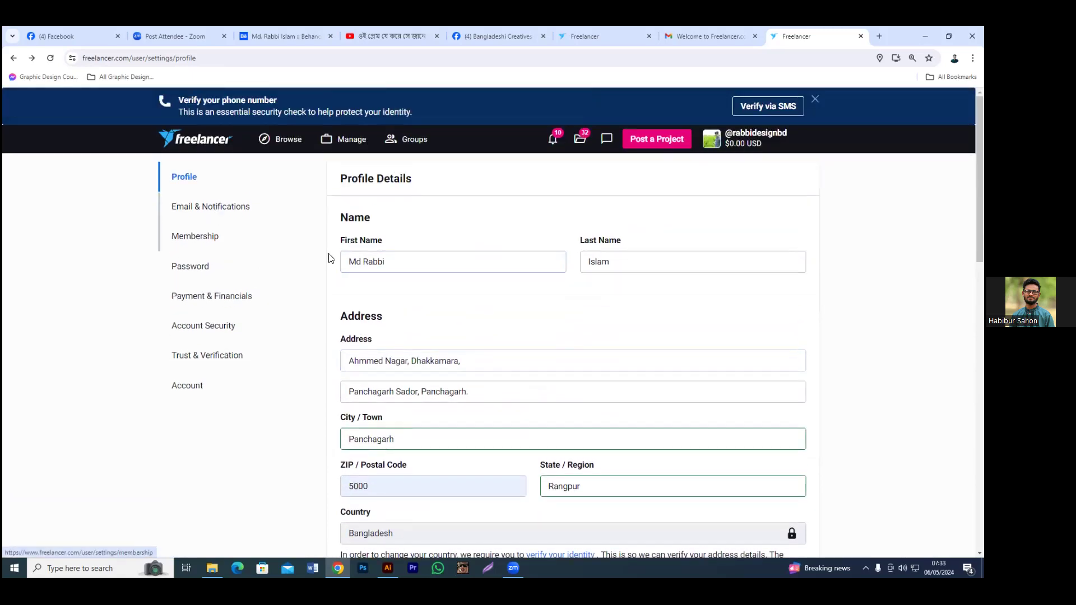
Browse the Email & Notifications options, including Daily matching-project emails and Default bid digests
{"action": "left_click", "coordinate": [202, 206]}
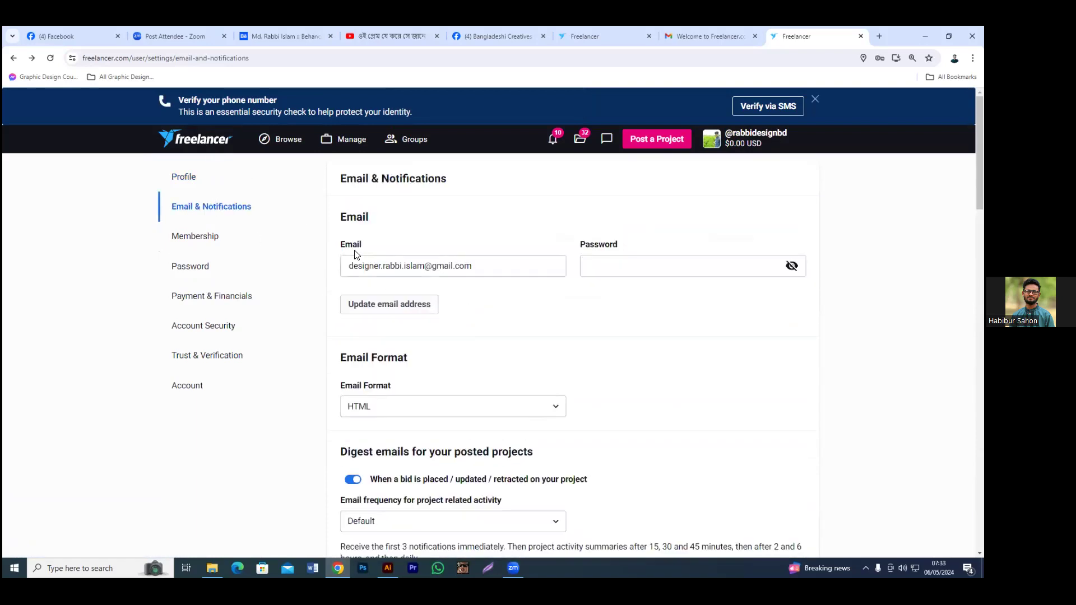
{"action": "left_click", "coordinate": [737, 266]}
{"action": "scroll", "coordinate": [508, 306], "scroll_direction": "down", "scroll_amount": 5}
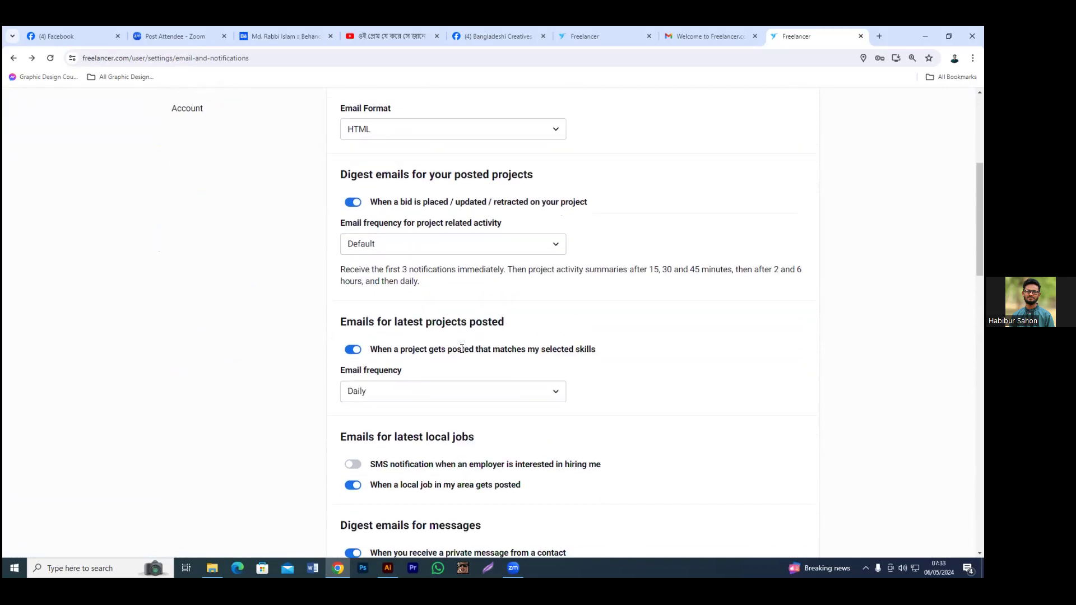
{"action": "scroll", "coordinate": [462, 348], "scroll_direction": "down", "scroll_amount": 1}
{"action": "scroll", "coordinate": [461, 352], "scroll_direction": "down", "scroll_amount": 3}
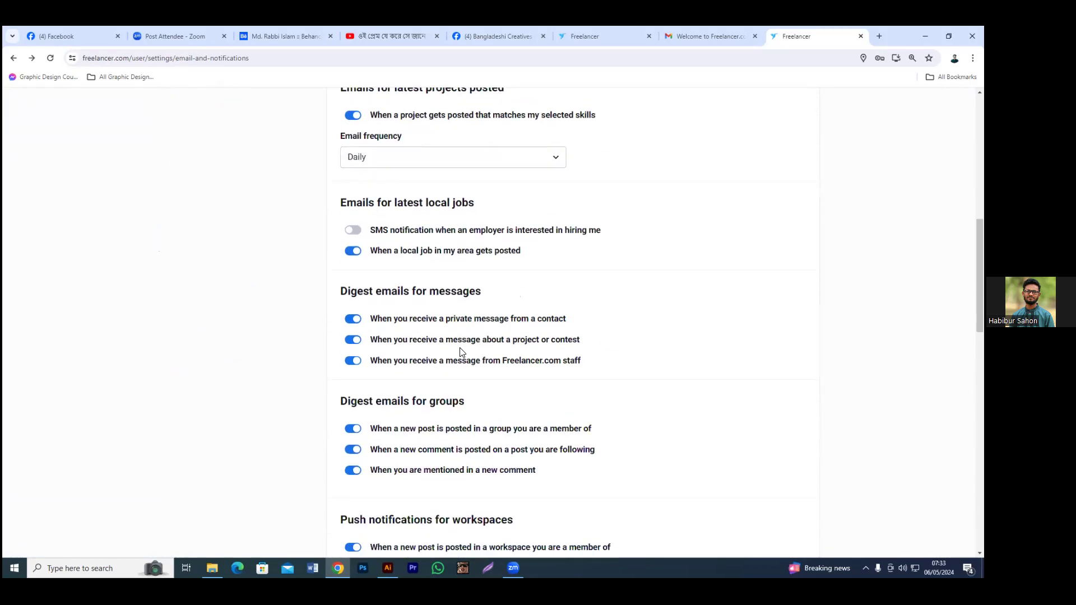
{"action": "scroll", "coordinate": [461, 352], "scroll_direction": "down", "scroll_amount": 11}
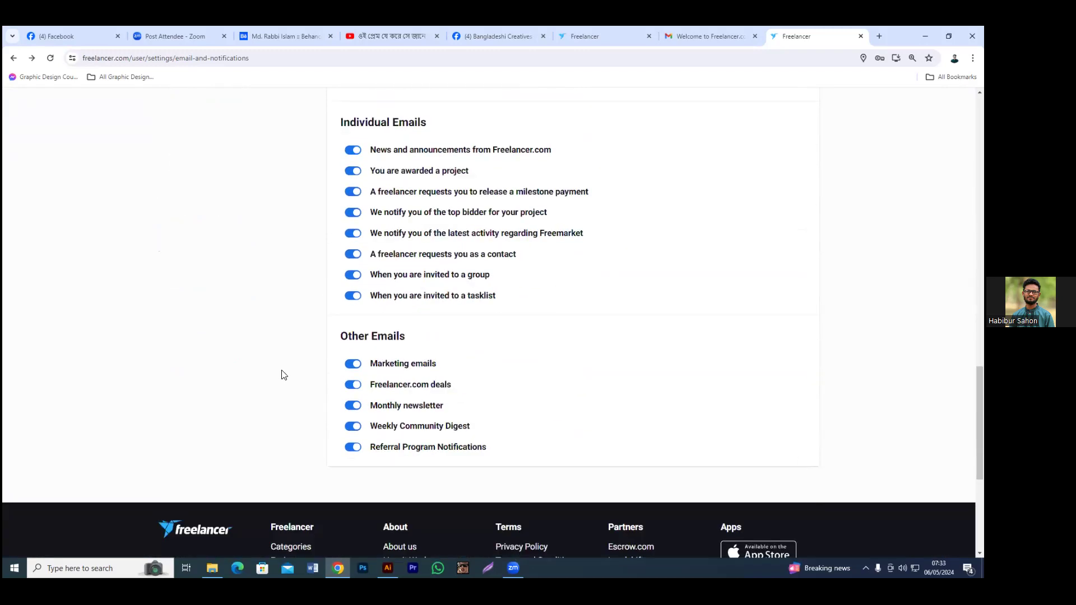
{"action": "scroll", "coordinate": [485, 332], "scroll_direction": "up", "scroll_amount": 7}
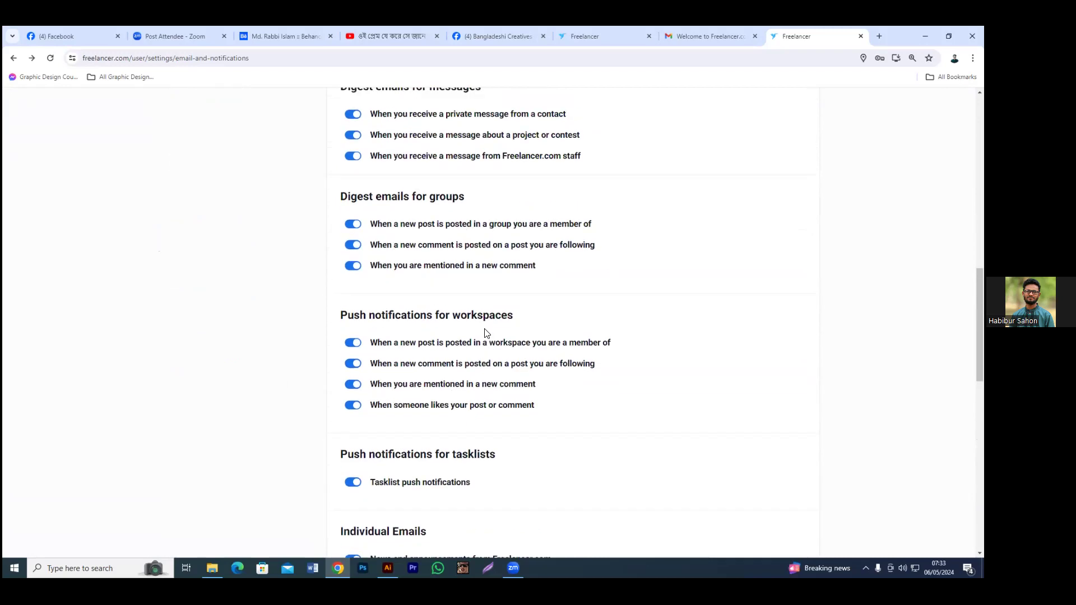
{"action": "scroll", "coordinate": [486, 332], "scroll_direction": "up", "scroll_amount": 4}
{"action": "scroll", "coordinate": [486, 315], "scroll_direction": "up", "scroll_amount": 4}
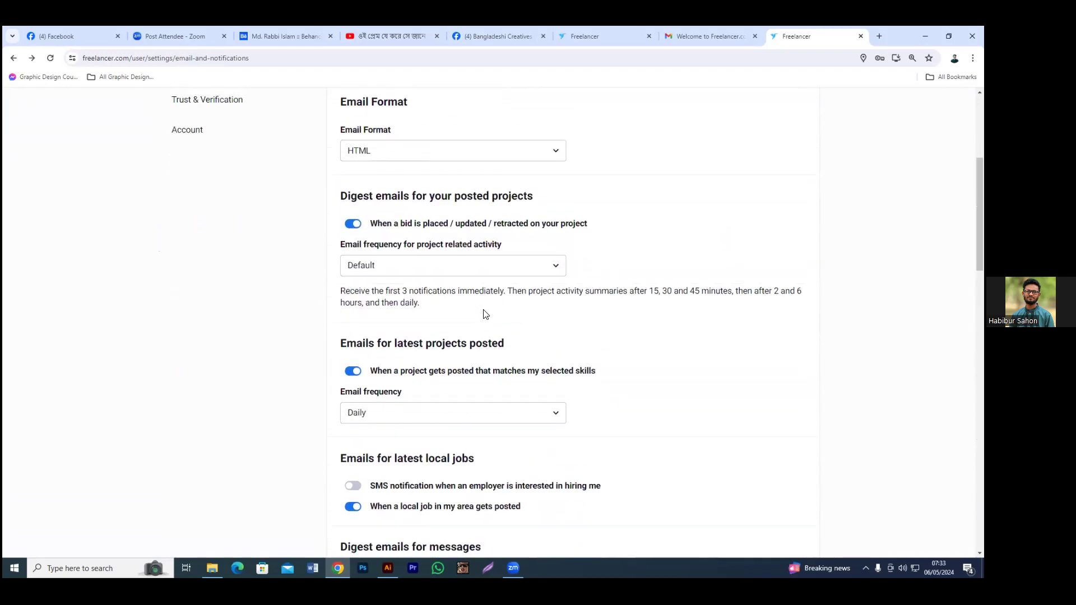
{"action": "scroll", "coordinate": [486, 315], "scroll_direction": "up", "scroll_amount": 4}
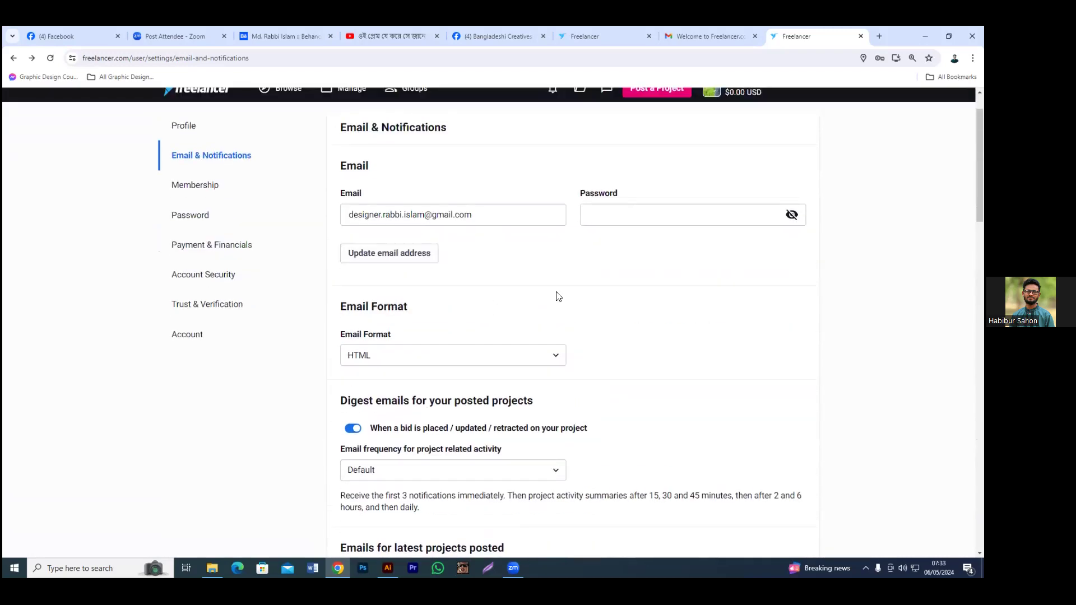
{"action": "scroll", "coordinate": [469, 298], "scroll_direction": "down", "scroll_amount": 2}
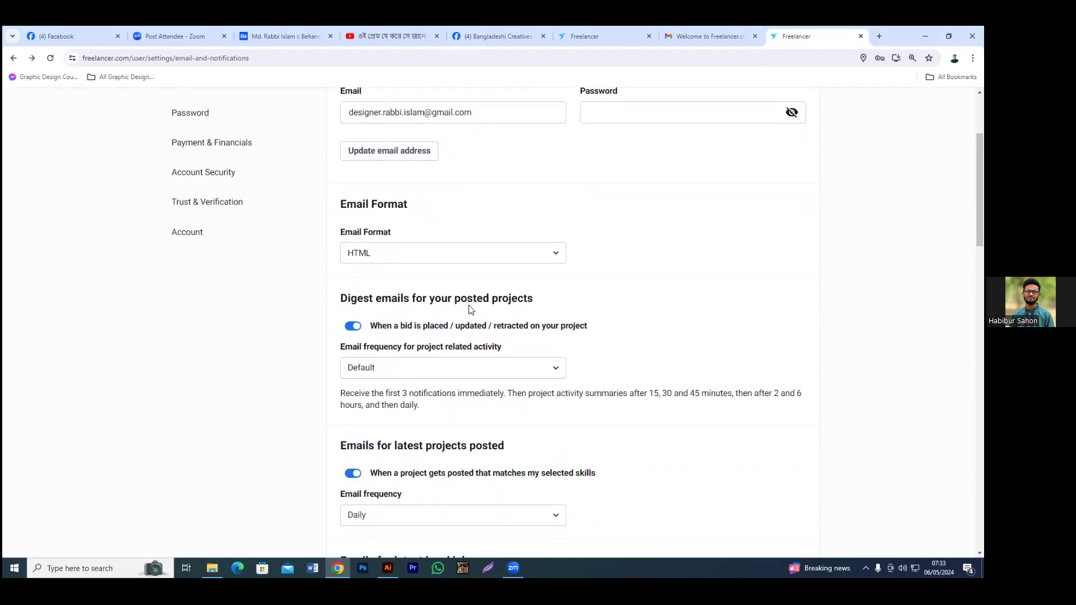
{"action": "scroll", "coordinate": [471, 310], "scroll_direction": "down", "scroll_amount": 3}
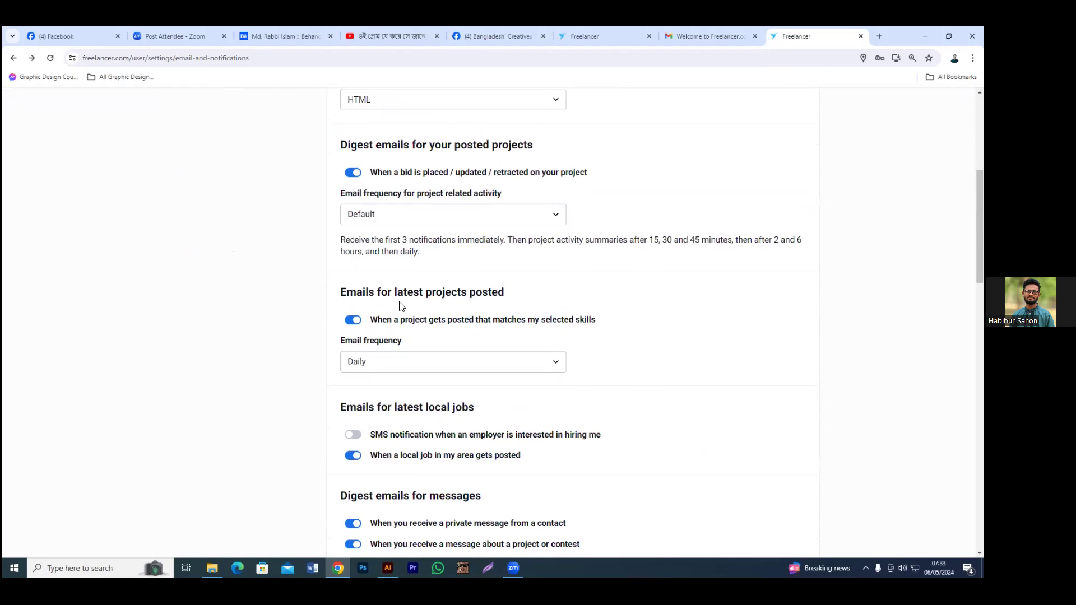
{"action": "scroll", "coordinate": [400, 303], "scroll_direction": "down", "scroll_amount": 1}
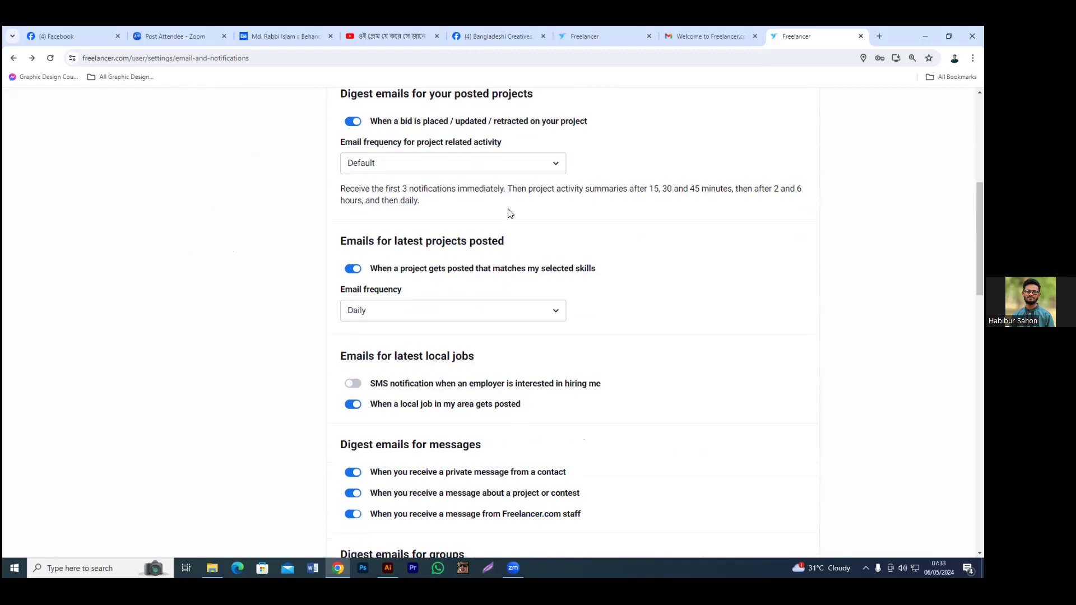
In Gmail, open the 'Verify your email address for account registration' message and follow its verify link
{"action": "left_click", "coordinate": [684, 32]}
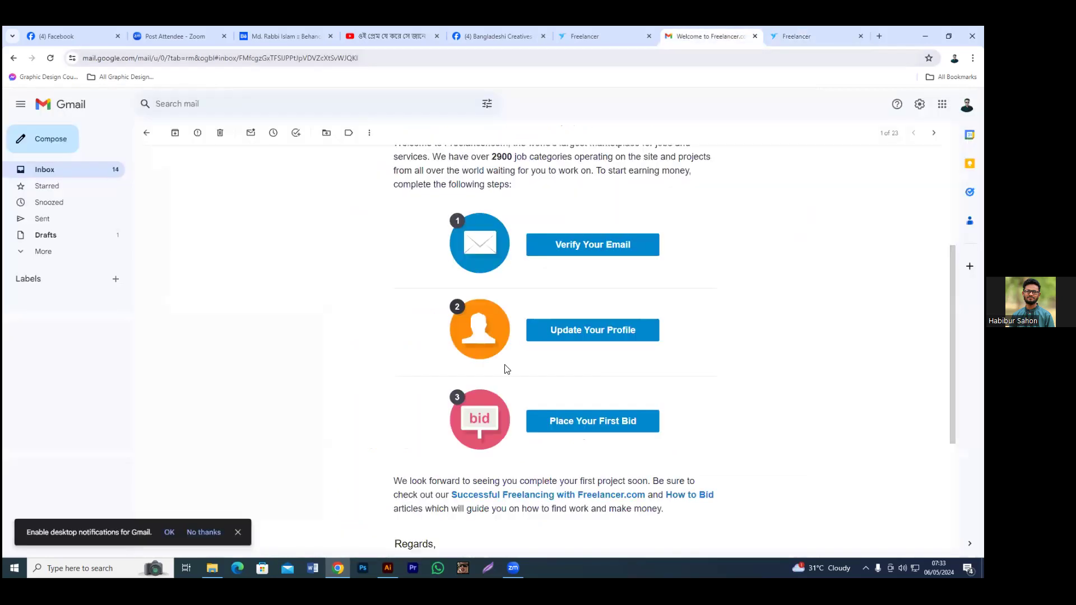
{"action": "left_click", "coordinate": [146, 133]}
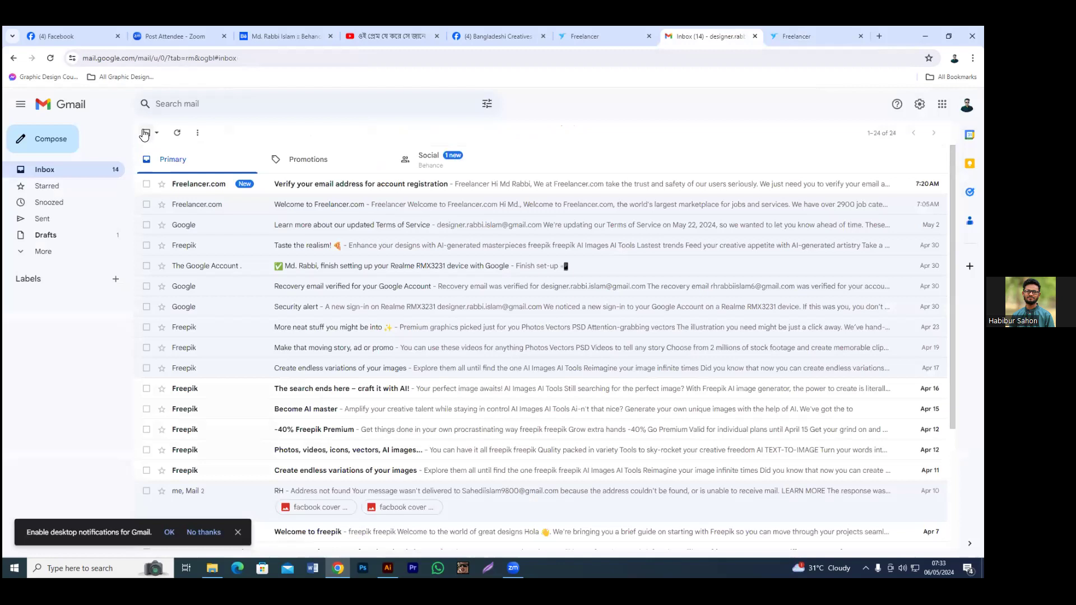
{"action": "left_click", "coordinate": [307, 185]}
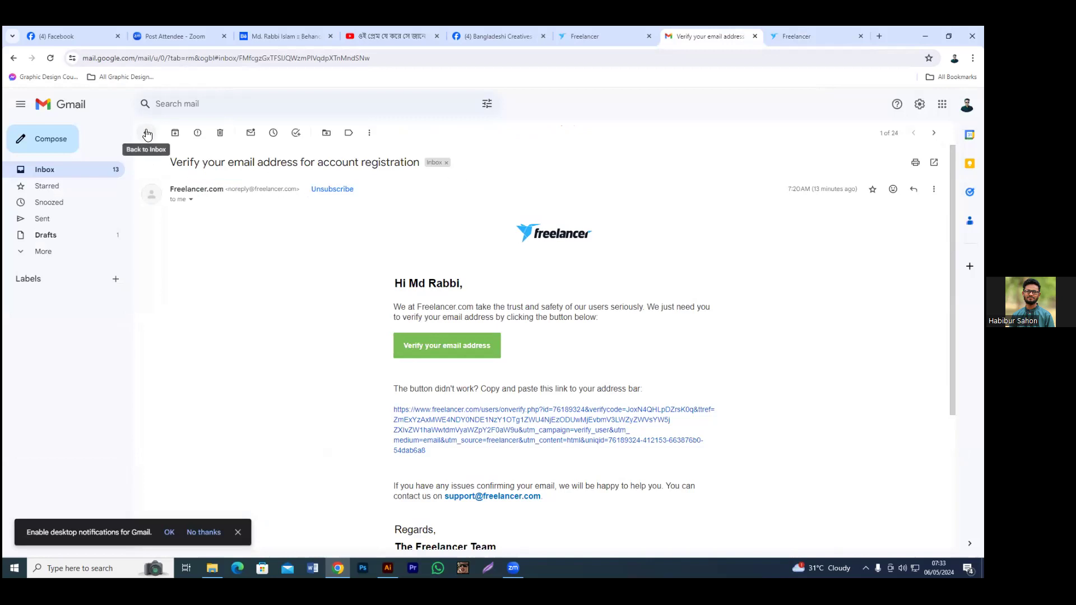
{"action": "scroll", "coordinate": [436, 357], "scroll_direction": "down", "scroll_amount": 2}
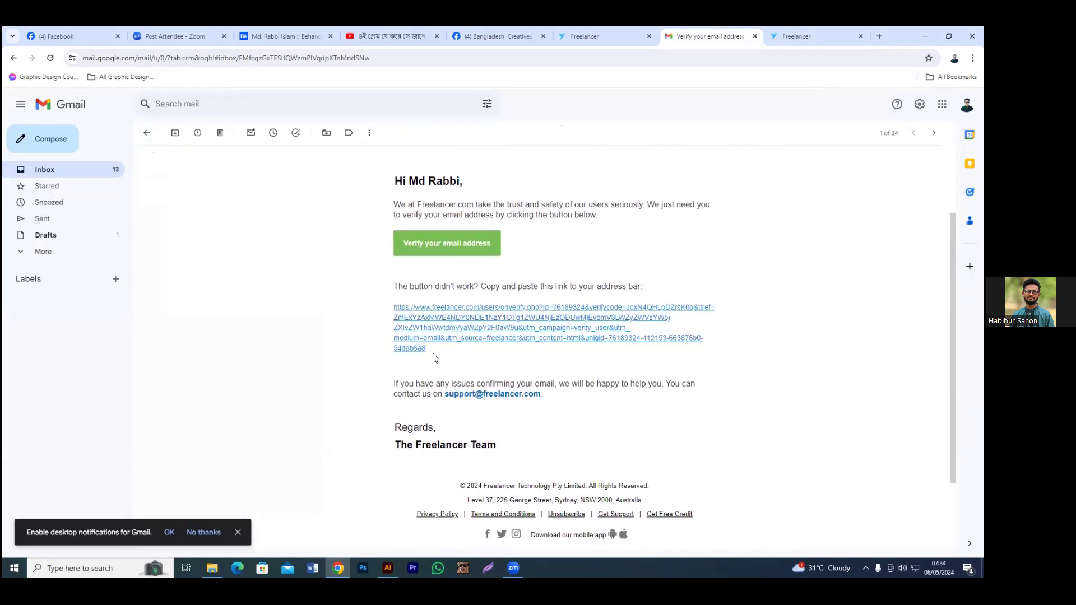
{"action": "scroll", "coordinate": [426, 381], "scroll_direction": "up", "scroll_amount": 2}
{"action": "left_click", "coordinate": [145, 137]}
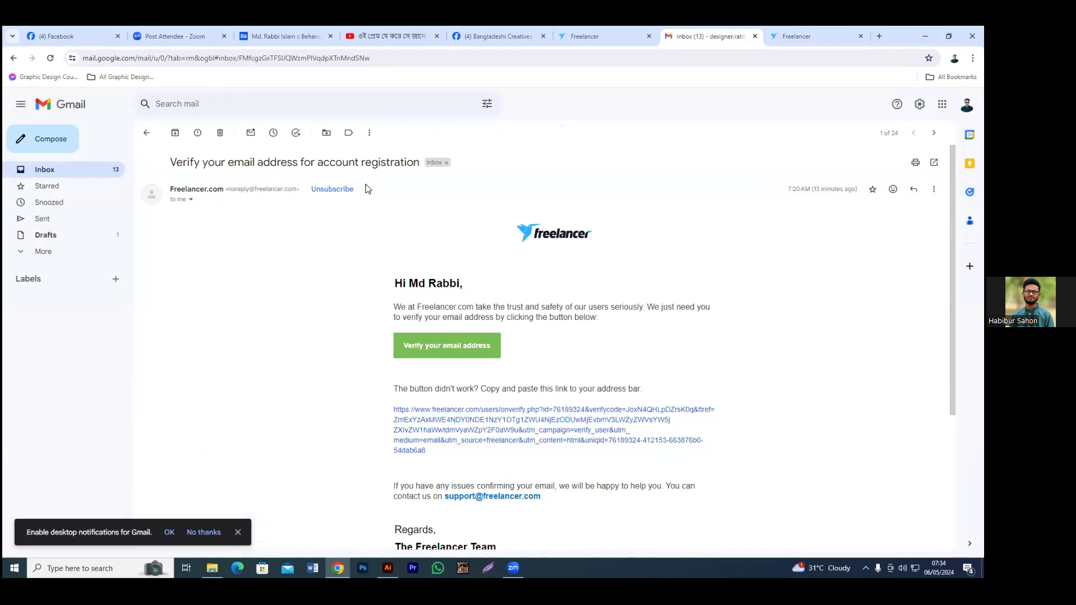
{"action": "left_click", "coordinate": [365, 185]}
{"action": "left_click", "coordinate": [449, 347]}
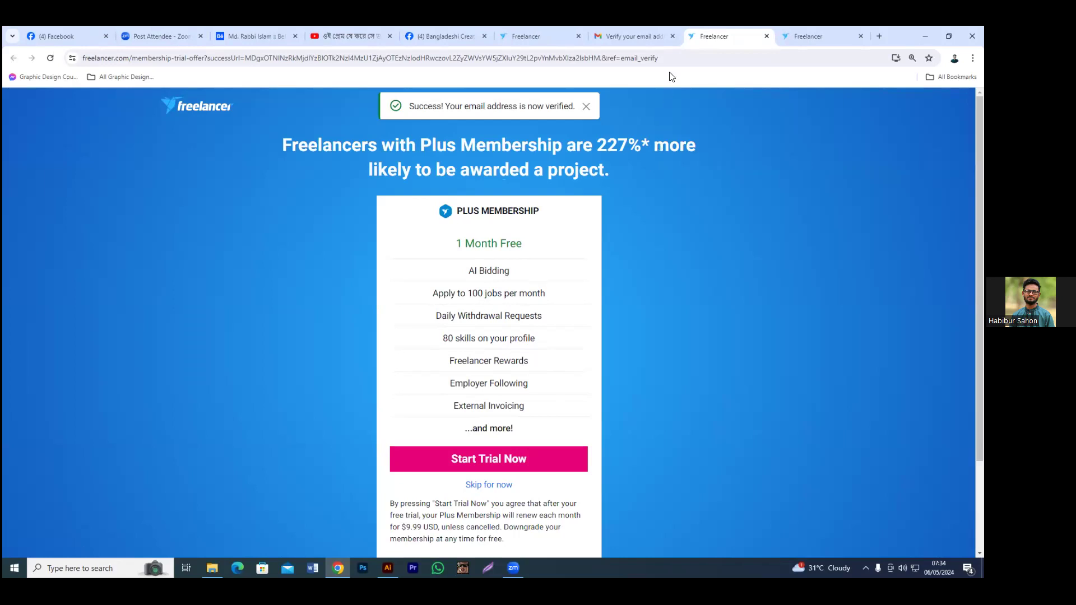
Recheck the verification email in Gmail, then return to Freelancer's Plus Membership offer page
{"action": "left_click", "coordinate": [636, 36]}
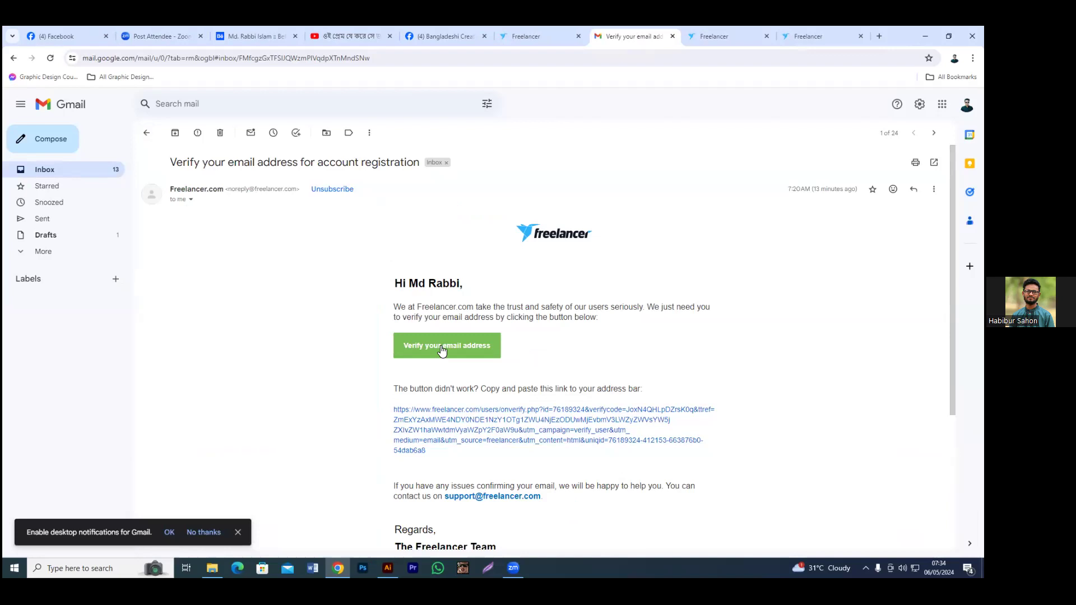
{"action": "left_click", "coordinate": [148, 133]}
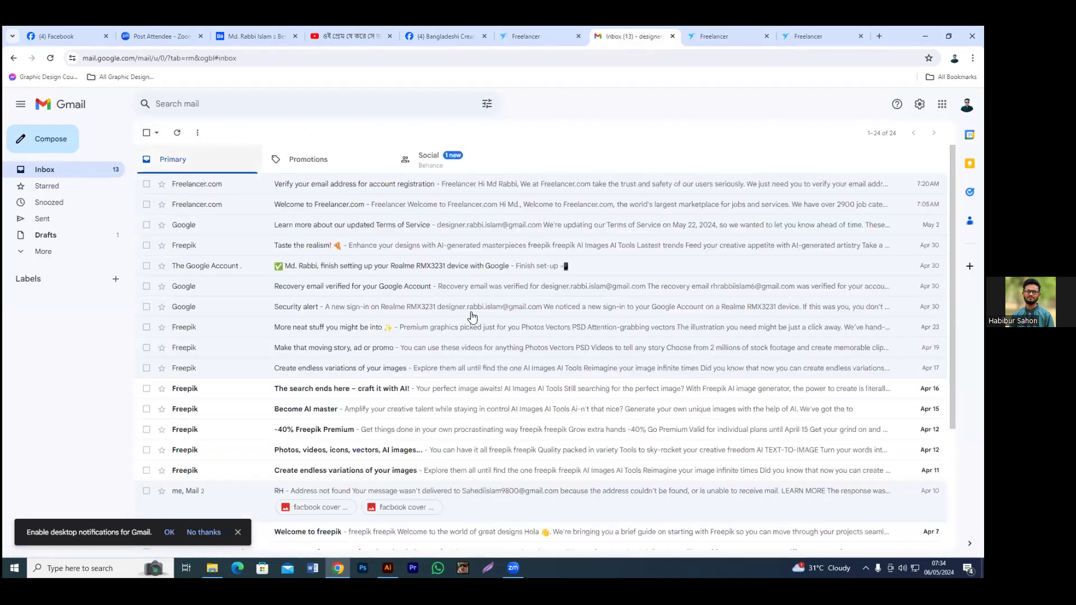
{"action": "left_click", "coordinate": [363, 185]}
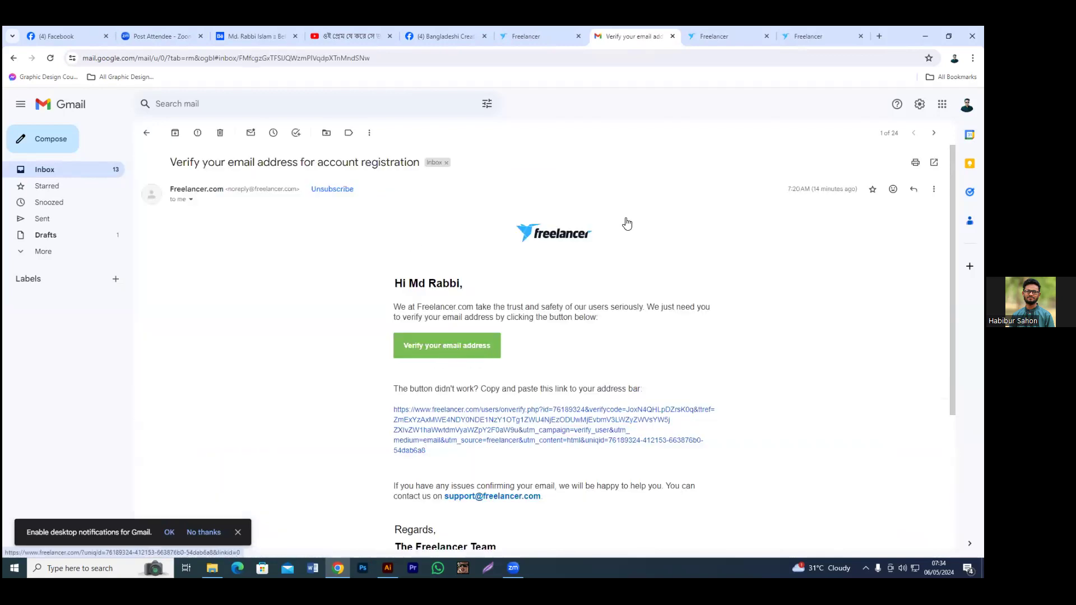
{"action": "left_click", "coordinate": [707, 37]}
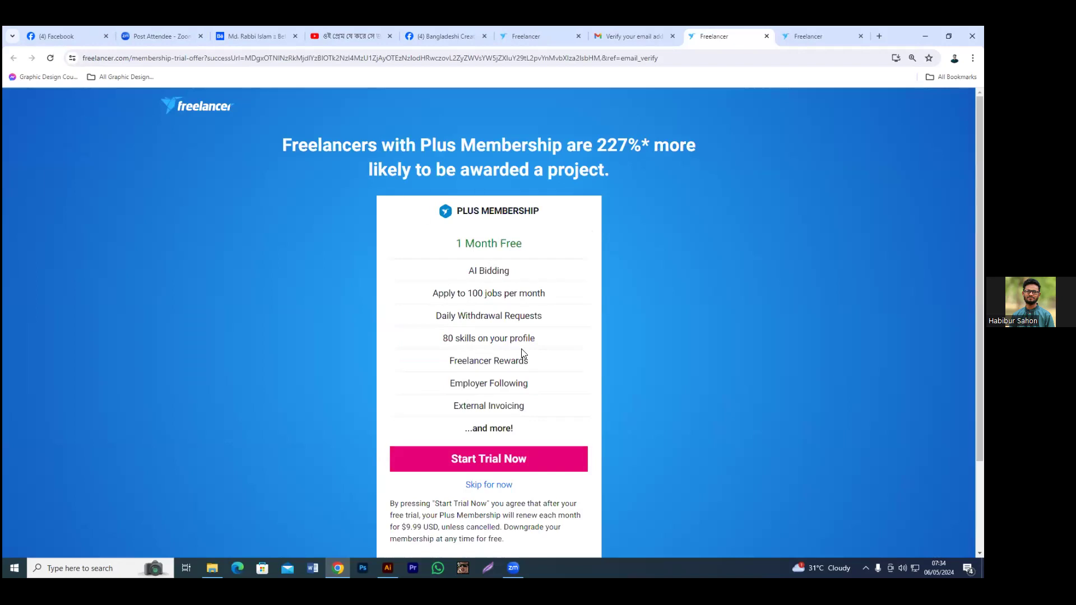
Close the Plus Membership trial-offer tab to get back to Email & Notifications settings
{"action": "scroll", "coordinate": [503, 214], "scroll_direction": "down", "scroll_amount": 1}
{"action": "scroll", "coordinate": [503, 214], "scroll_direction": "down", "scroll_amount": 2}
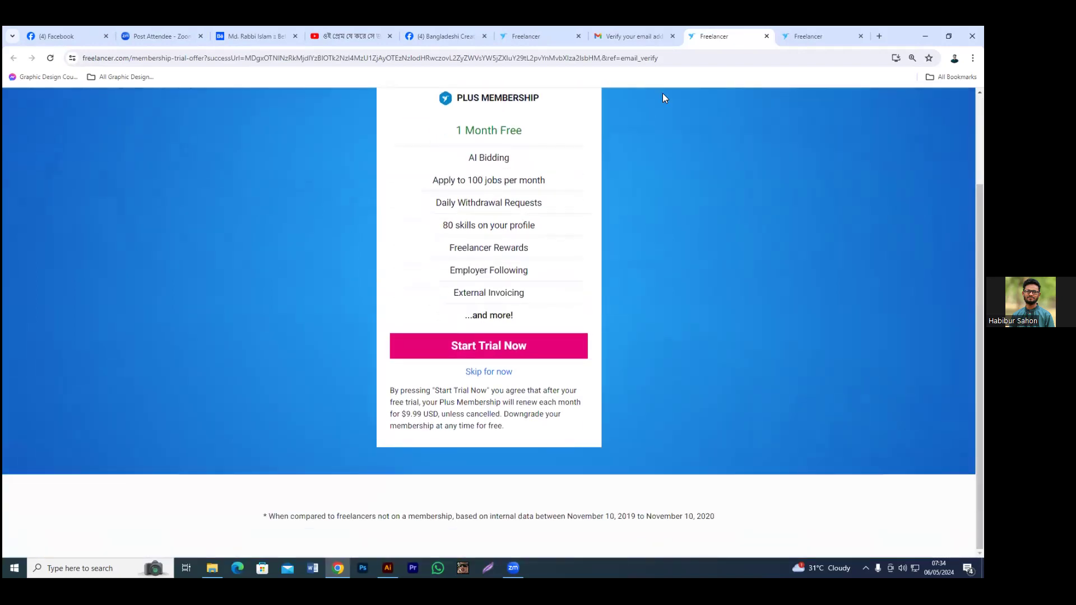
{"action": "left_click", "coordinate": [533, 35]}
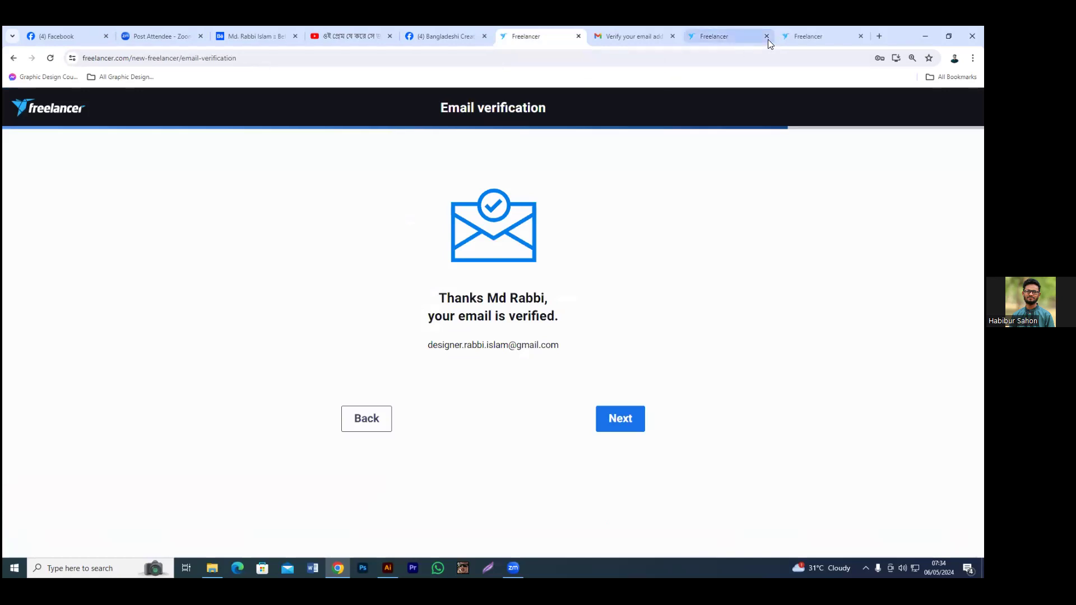
{"action": "left_click", "coordinate": [726, 37]}
{"action": "scroll", "coordinate": [483, 235], "scroll_direction": "up", "scroll_amount": 2}
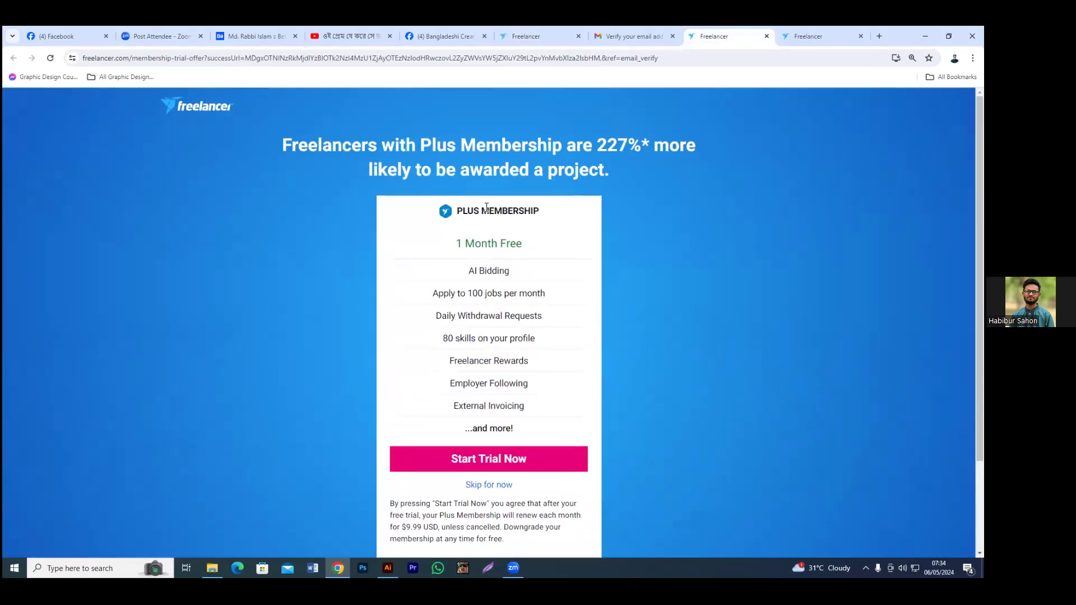
{"action": "left_click", "coordinate": [800, 38]}
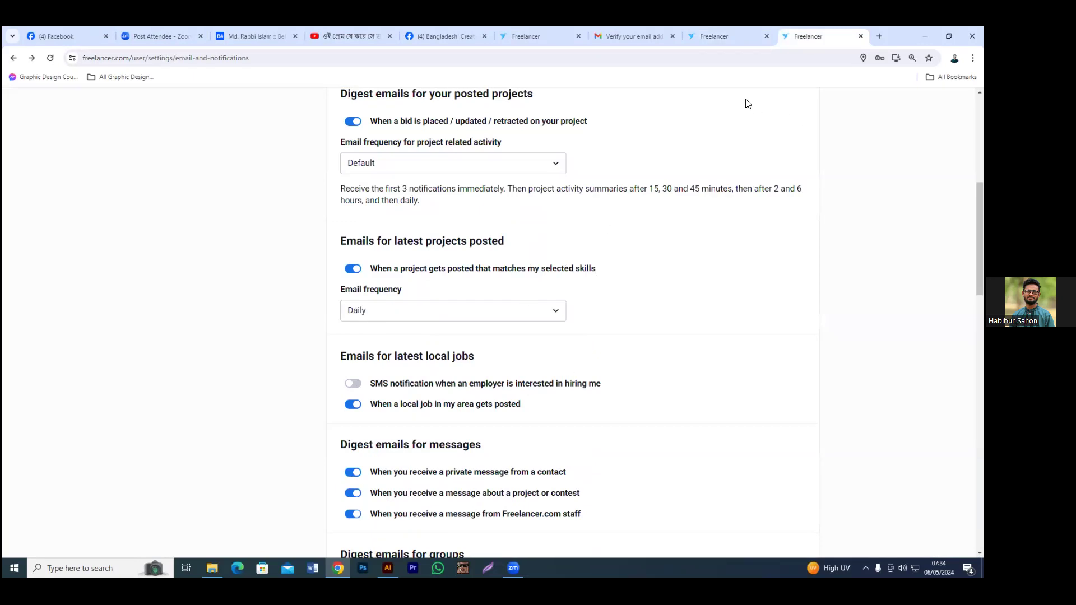
{"action": "left_click", "coordinate": [737, 36]}
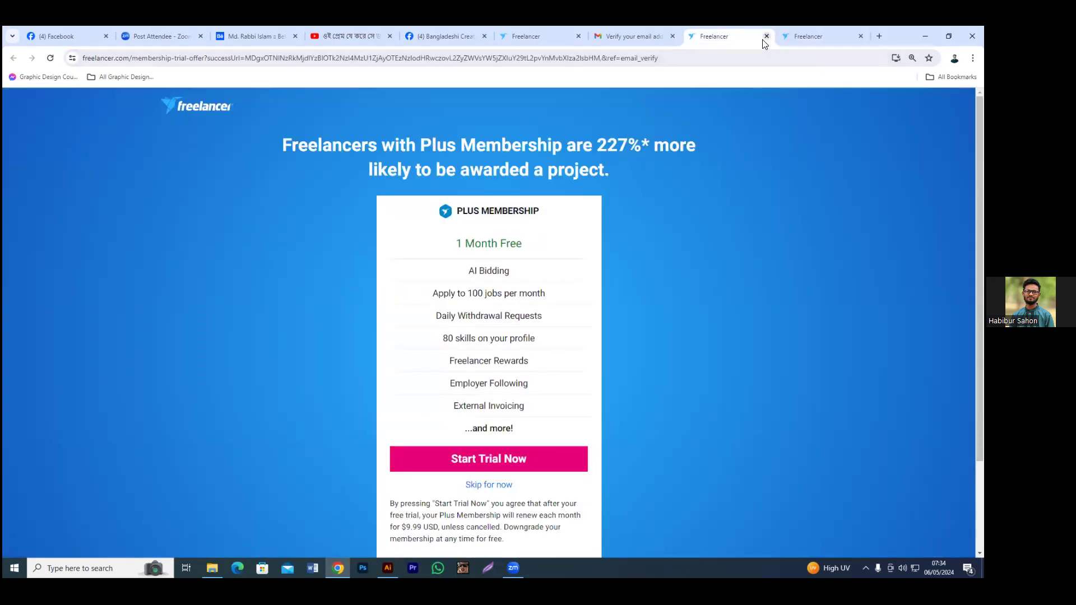
{"action": "left_click", "coordinate": [767, 37]}
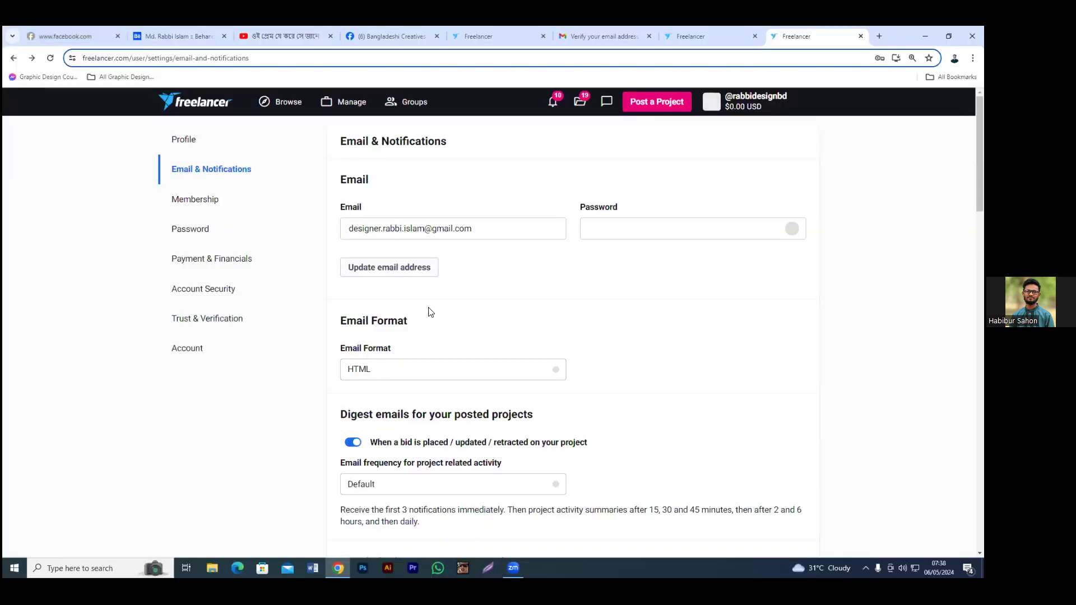
Set the profile Location to the detected Panchagarh, Bangladesh location and save the profile details
{"action": "left_click", "coordinate": [189, 141]}
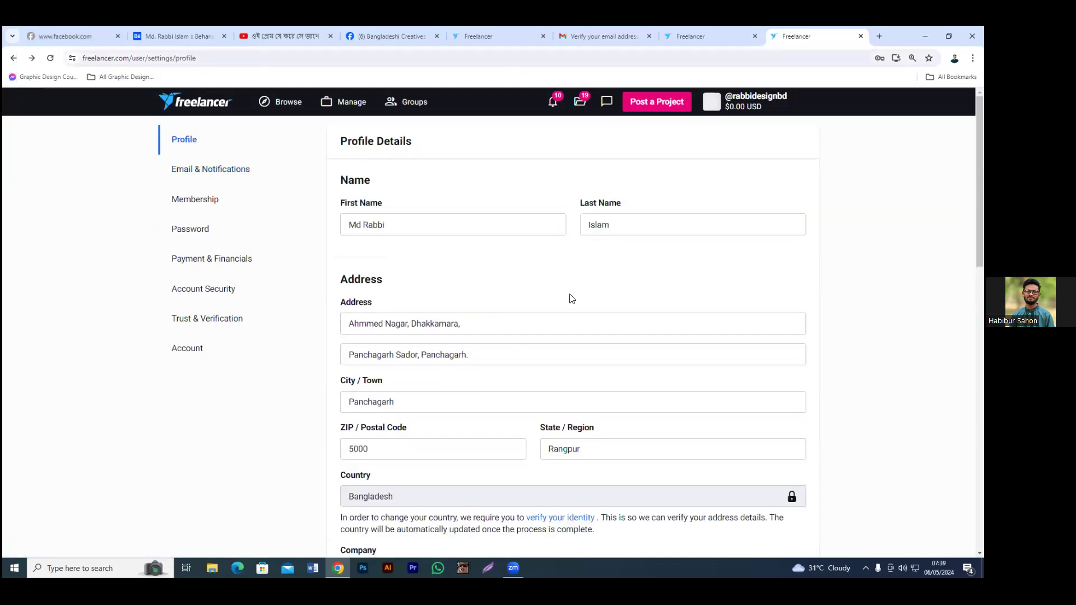
{"action": "scroll", "coordinate": [493, 327], "scroll_direction": "down", "scroll_amount": 4}
{"action": "scroll", "coordinate": [494, 325], "scroll_direction": "down", "scroll_amount": 5}
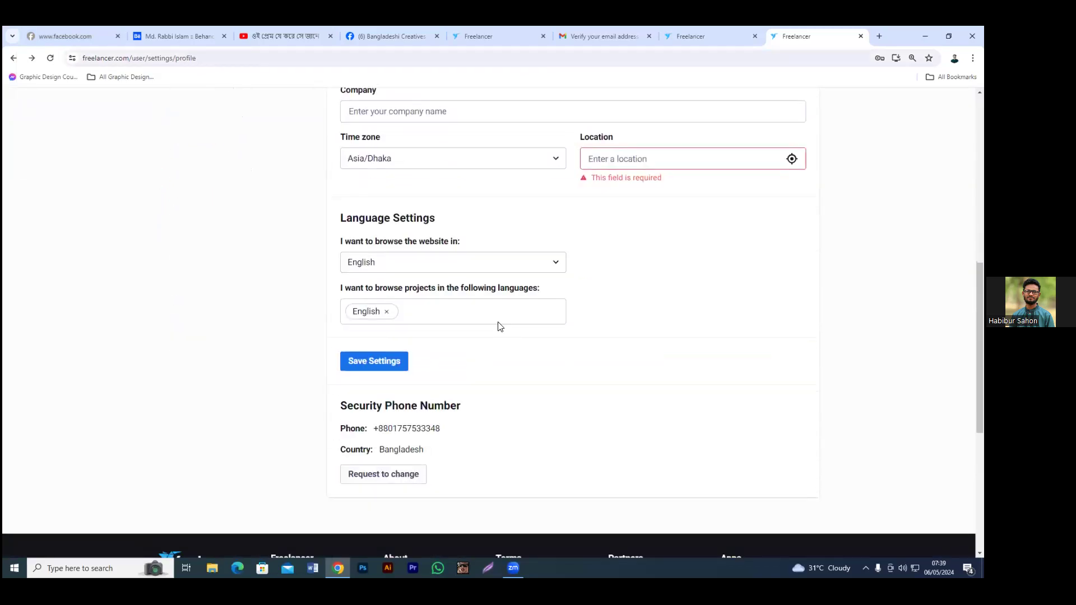
{"action": "scroll", "coordinate": [550, 348], "scroll_direction": "up", "scroll_amount": 1}
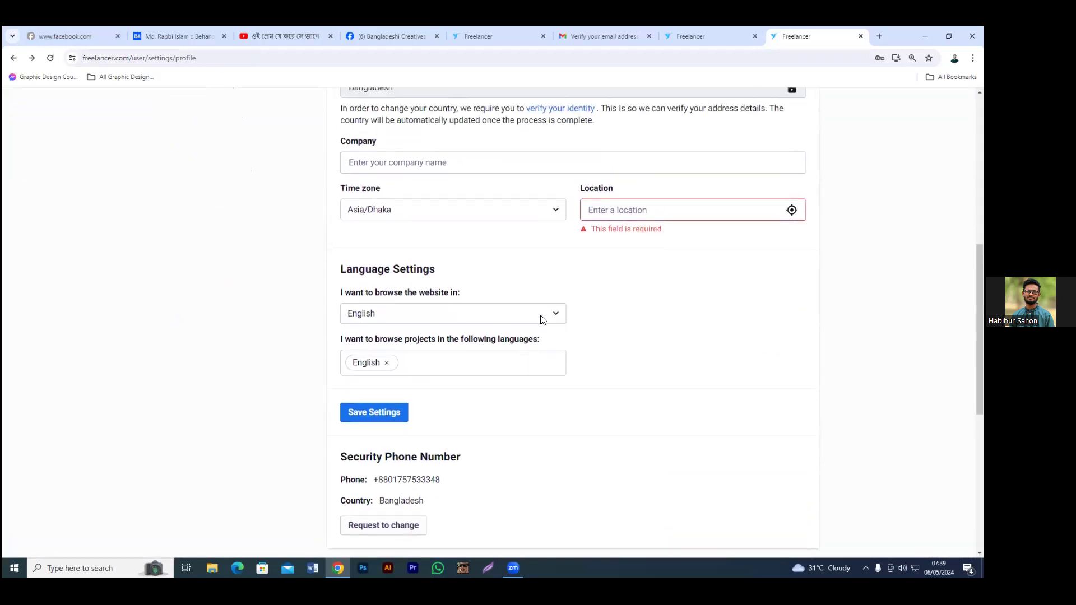
{"action": "left_click", "coordinate": [791, 211]}
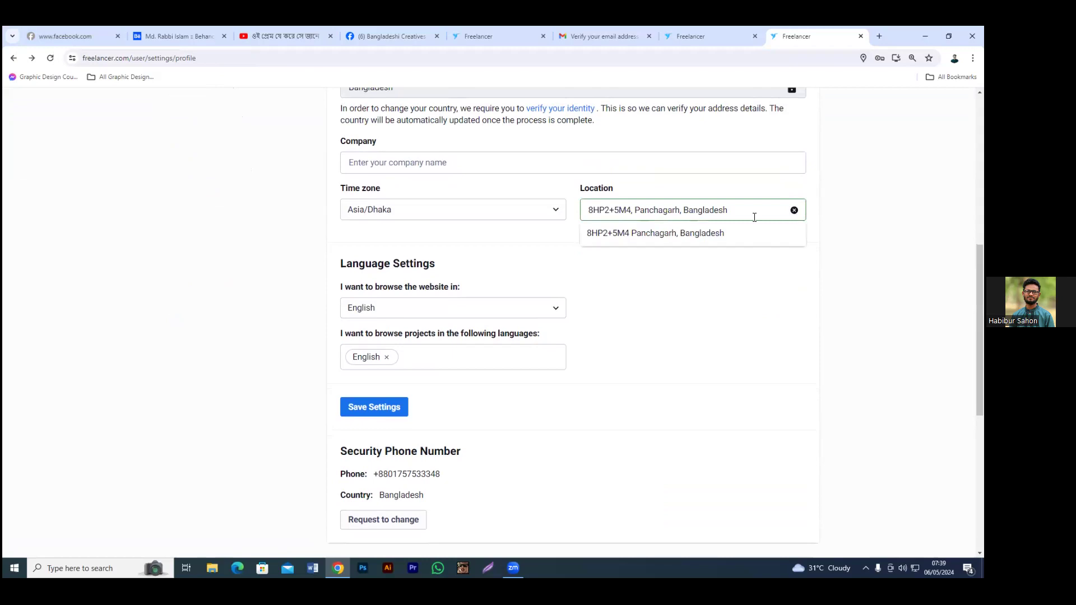
{"action": "left_click", "coordinate": [363, 411]}
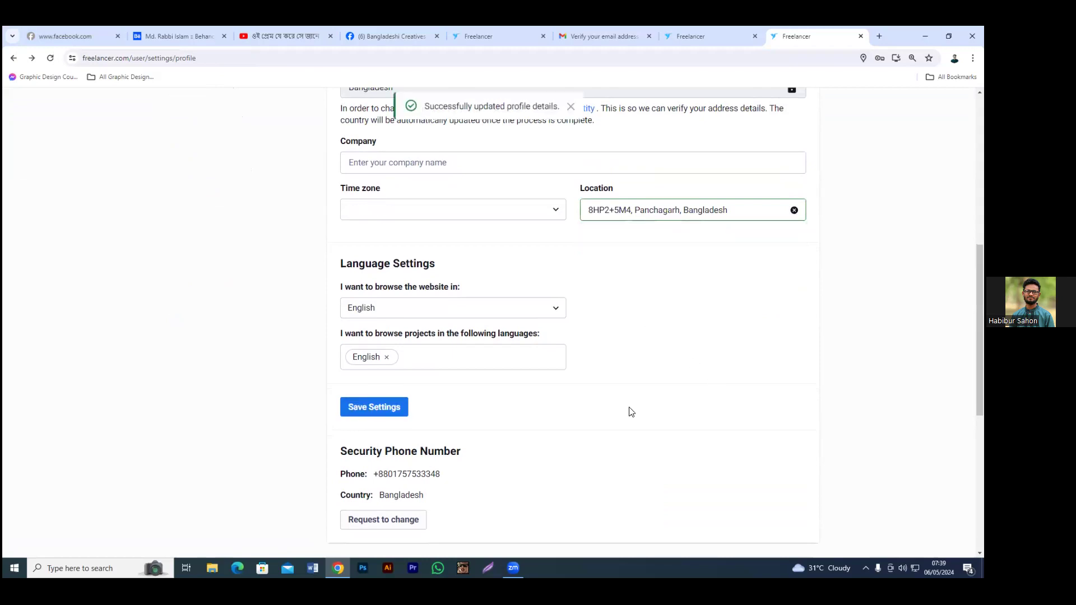
{"action": "scroll", "coordinate": [587, 275], "scroll_direction": "up", "scroll_amount": 6}
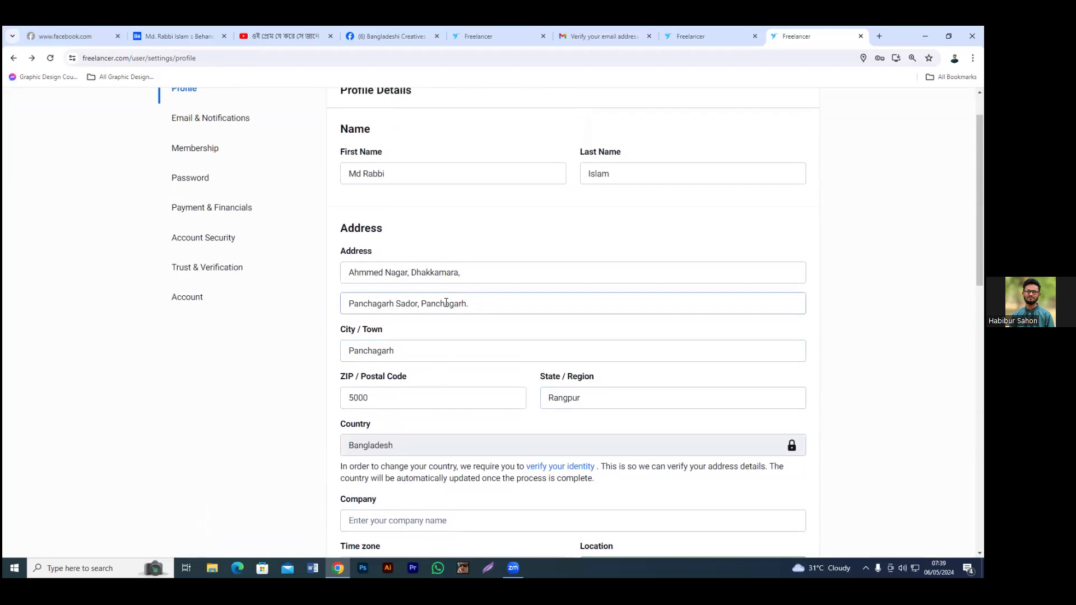
{"action": "scroll", "coordinate": [446, 304], "scroll_direction": "up", "scroll_amount": 1}
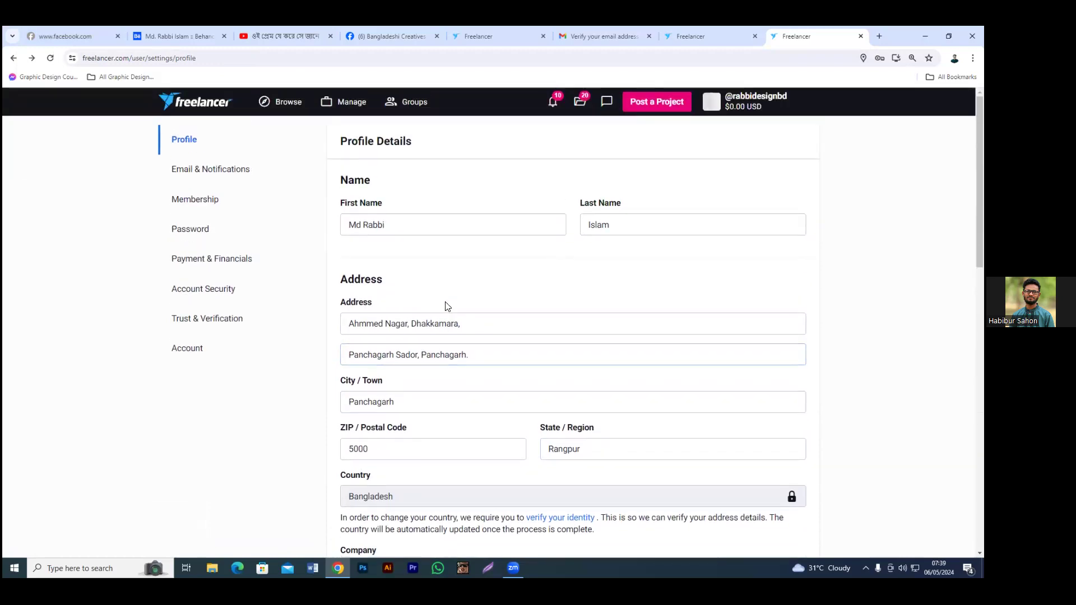
Look through the Email & Notifications, Membership, Password and Payment & Financials settings, ending on Account Security
{"action": "left_click", "coordinate": [222, 177]}
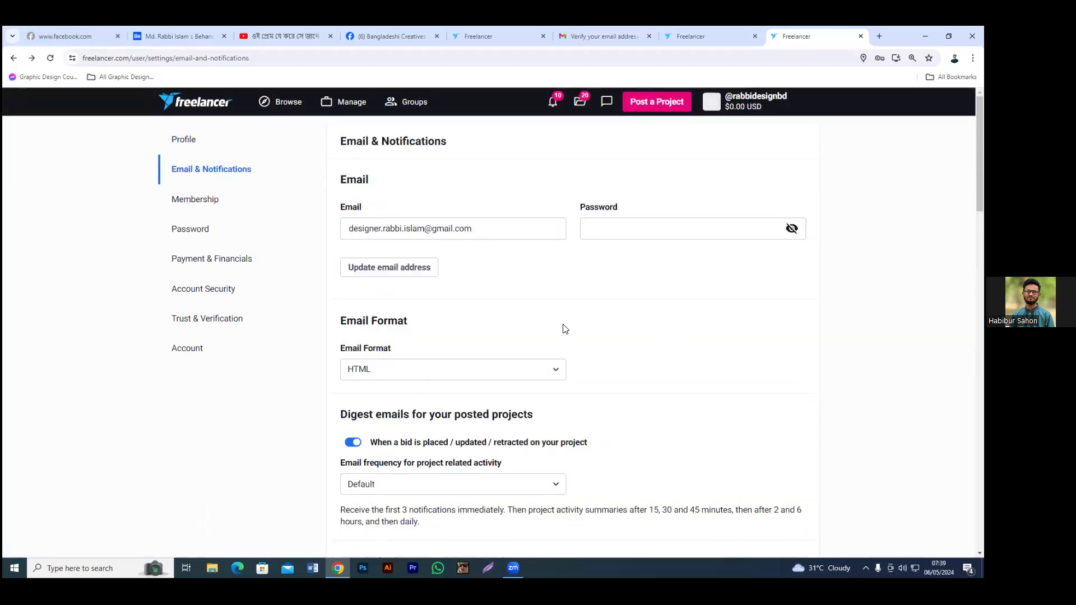
{"action": "scroll", "coordinate": [565, 329], "scroll_direction": "down", "scroll_amount": 7}
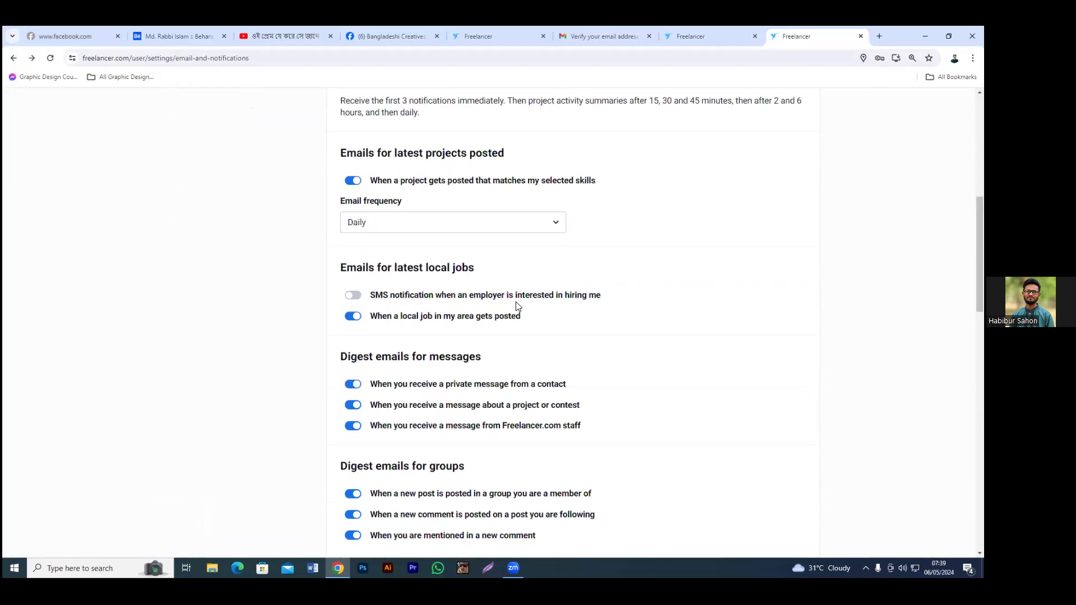
{"action": "scroll", "coordinate": [516, 306], "scroll_direction": "up", "scroll_amount": 7}
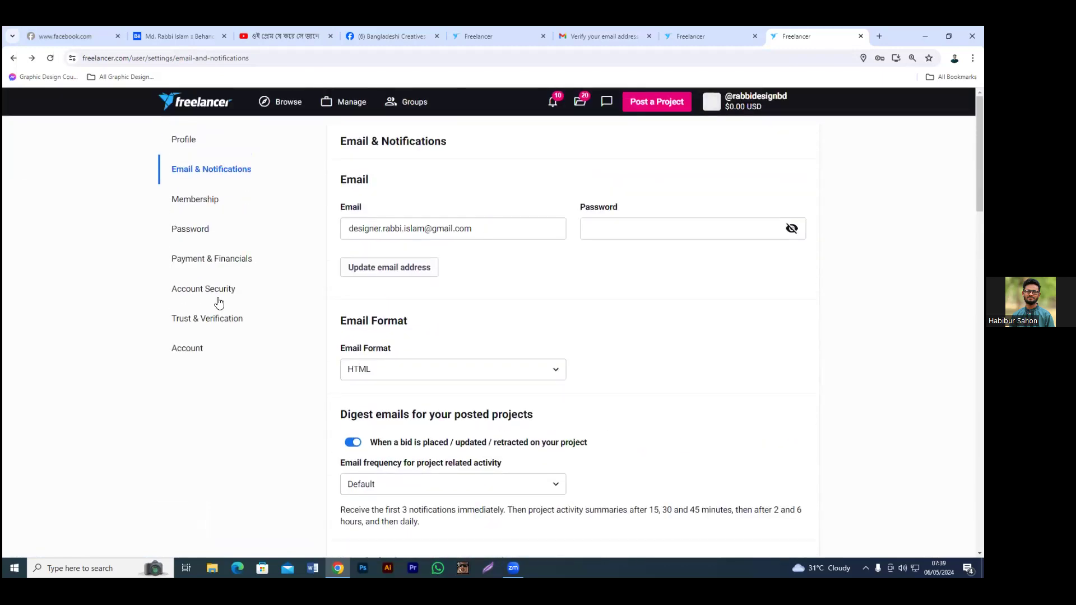
{"action": "left_click", "coordinate": [193, 201]}
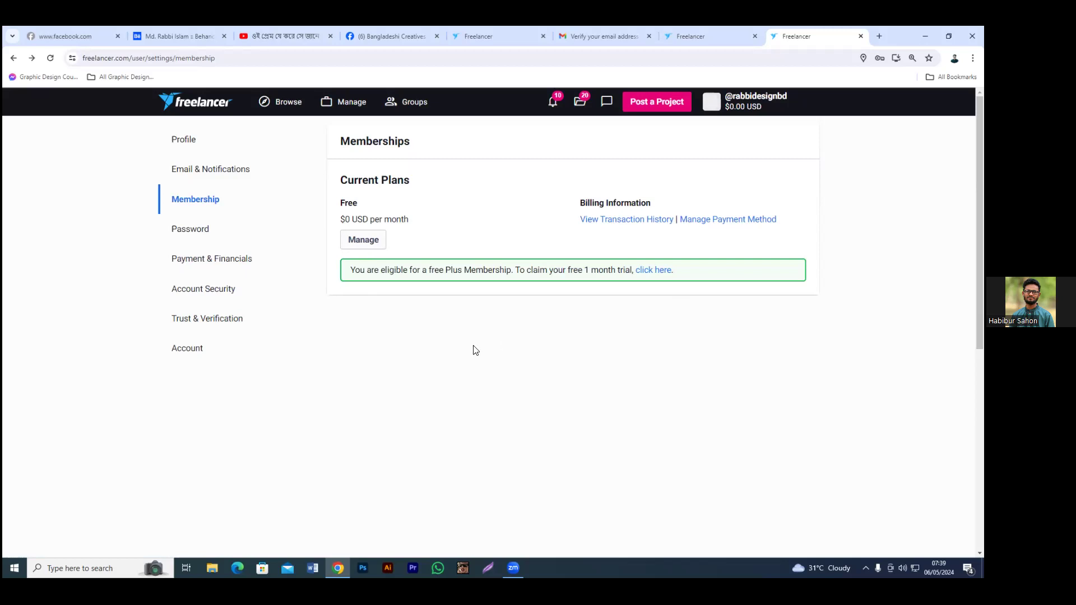
{"action": "left_click", "coordinate": [190, 235]}
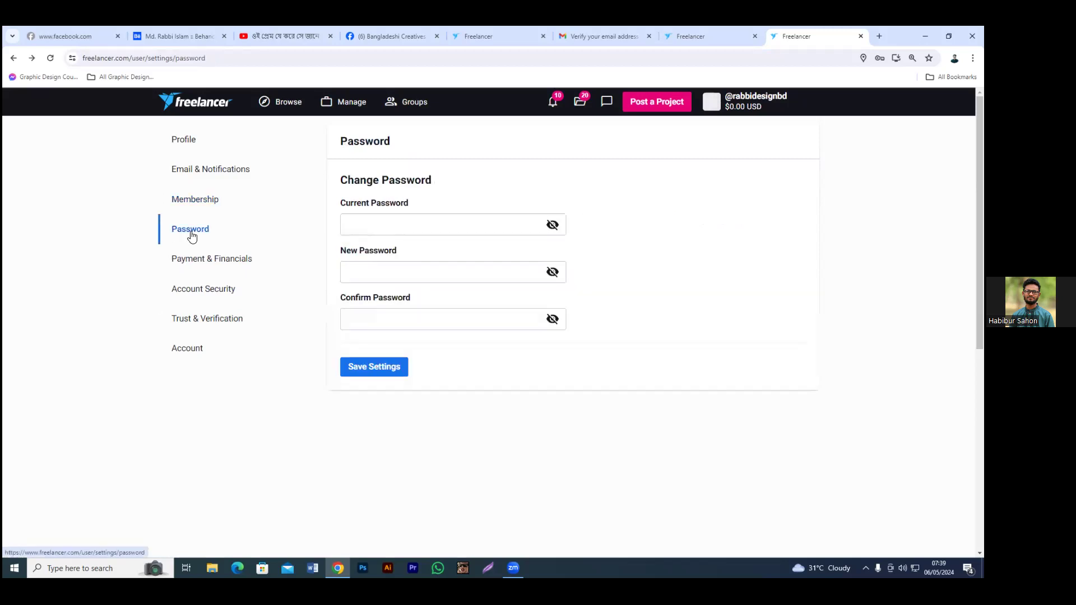
{"action": "left_click", "coordinate": [238, 264]}
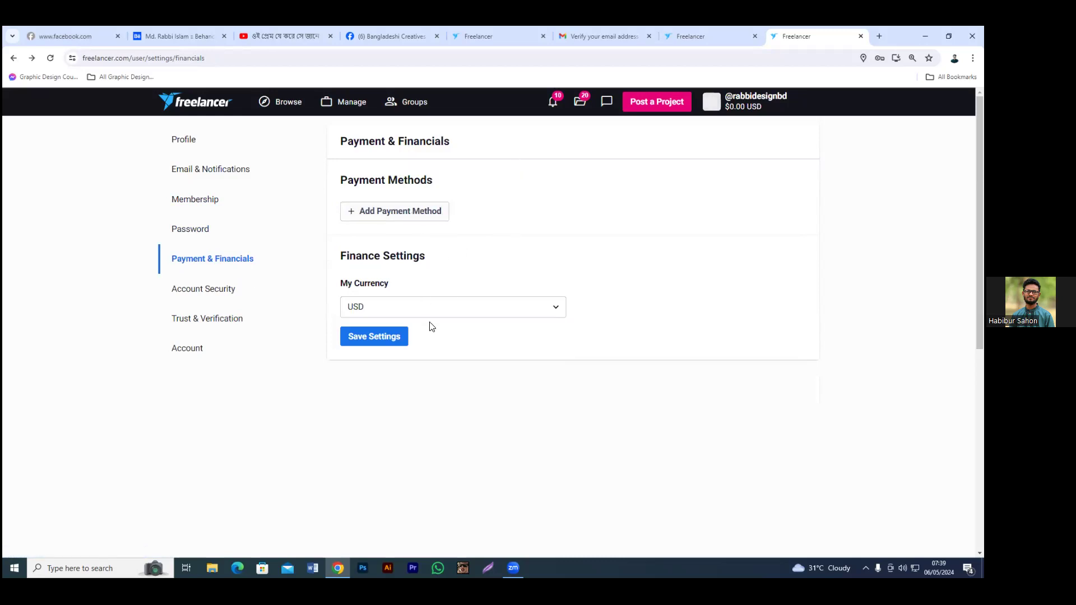
{"action": "left_click", "coordinate": [206, 289]}
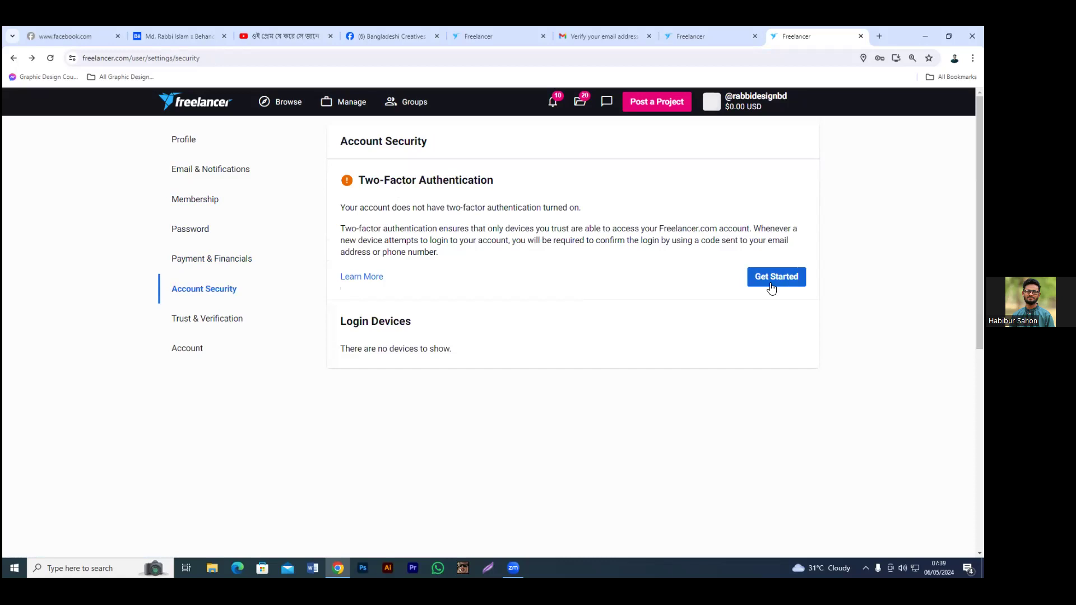
Highlight the two-factor authentication status and explanation text on the Account Security page
{"action": "left_click_drag", "start_coordinate": [383, 210], "coordinate": [538, 210]}
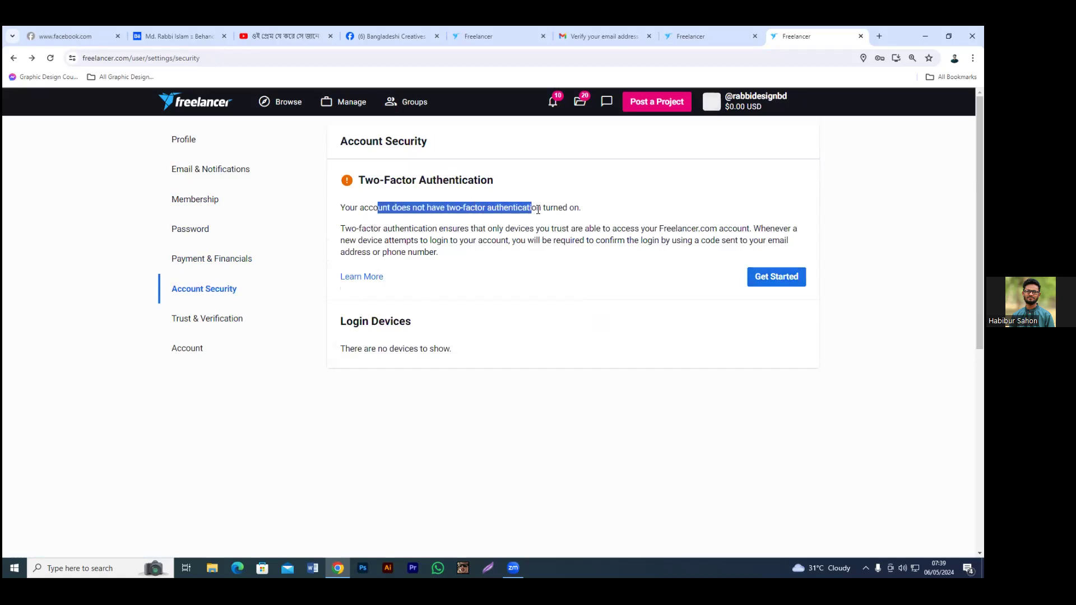
{"action": "left_click", "coordinate": [531, 209]}
{"action": "left_click_drag", "start_coordinate": [345, 230], "coordinate": [531, 229]}
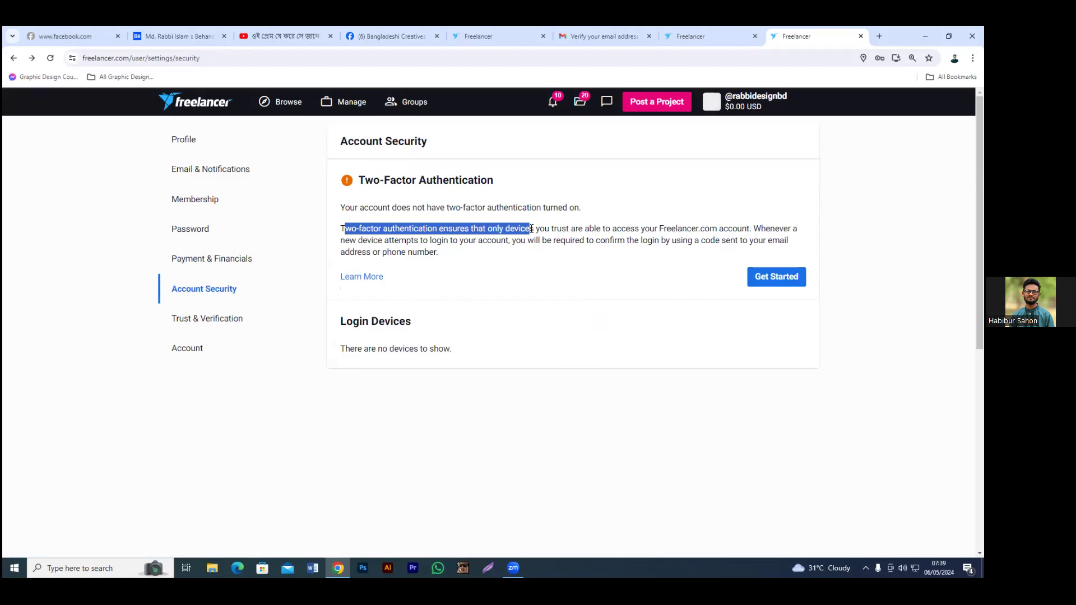
{"action": "left_click", "coordinate": [581, 229]}
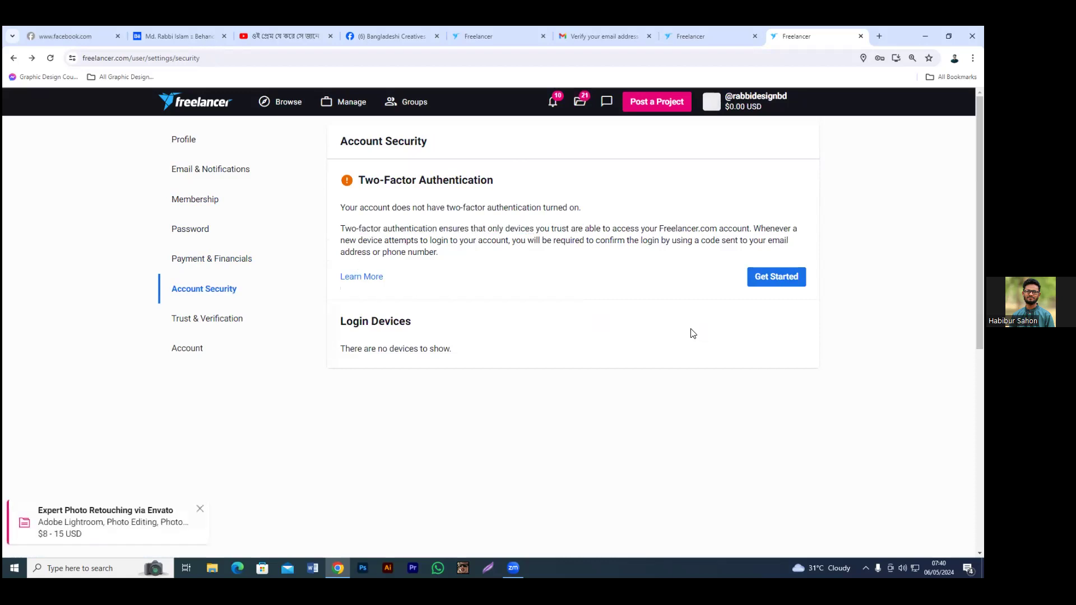
Turn on two-factor authentication and bring up the Trust & Verification settings
{"action": "left_click", "coordinate": [765, 281]}
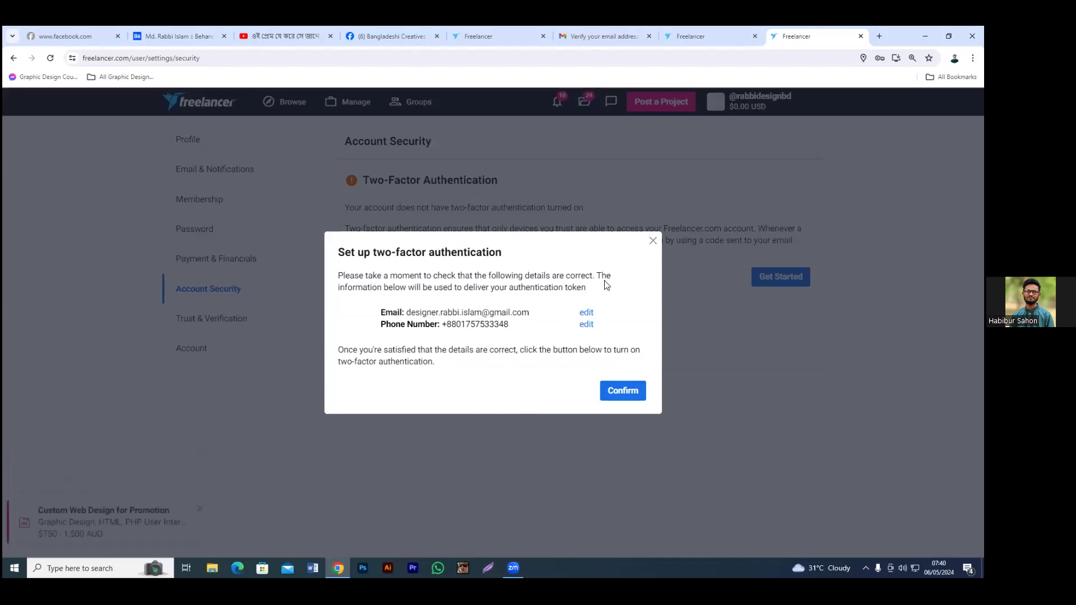
{"action": "left_click", "coordinate": [624, 393]}
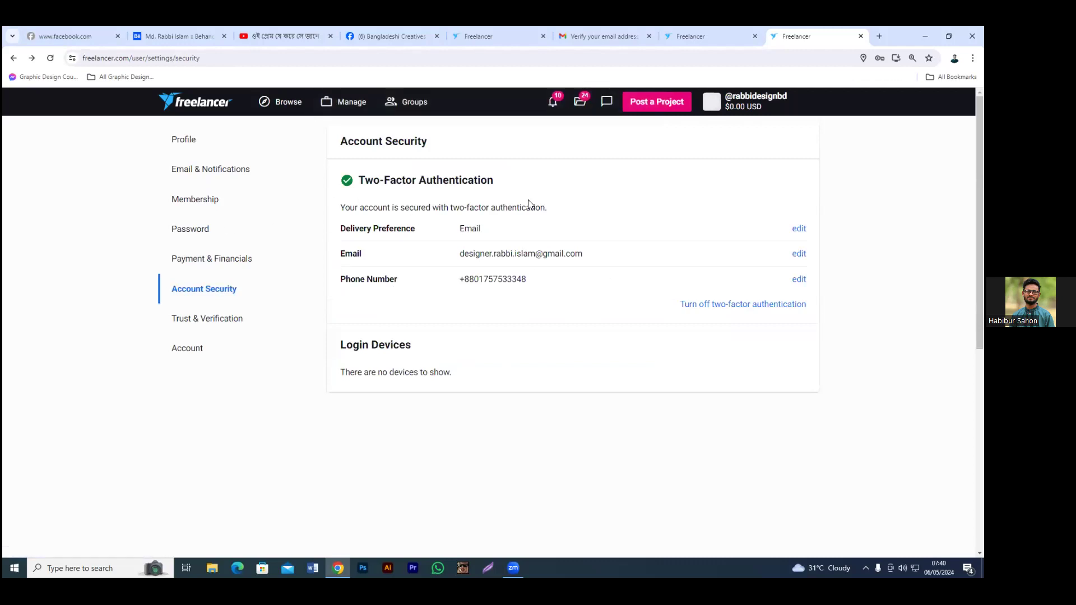
{"action": "left_click", "coordinate": [211, 318]}
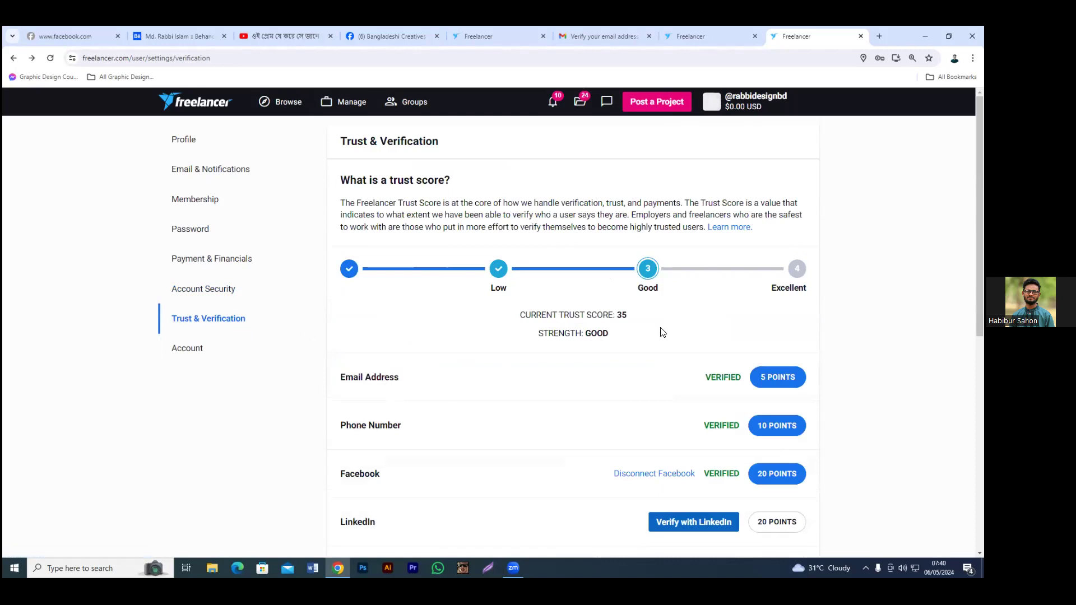
Scroll through the Account settings' account type and deactivation options, then return to the Dashboard
{"action": "scroll", "coordinate": [711, 303], "scroll_direction": "down", "scroll_amount": 2}
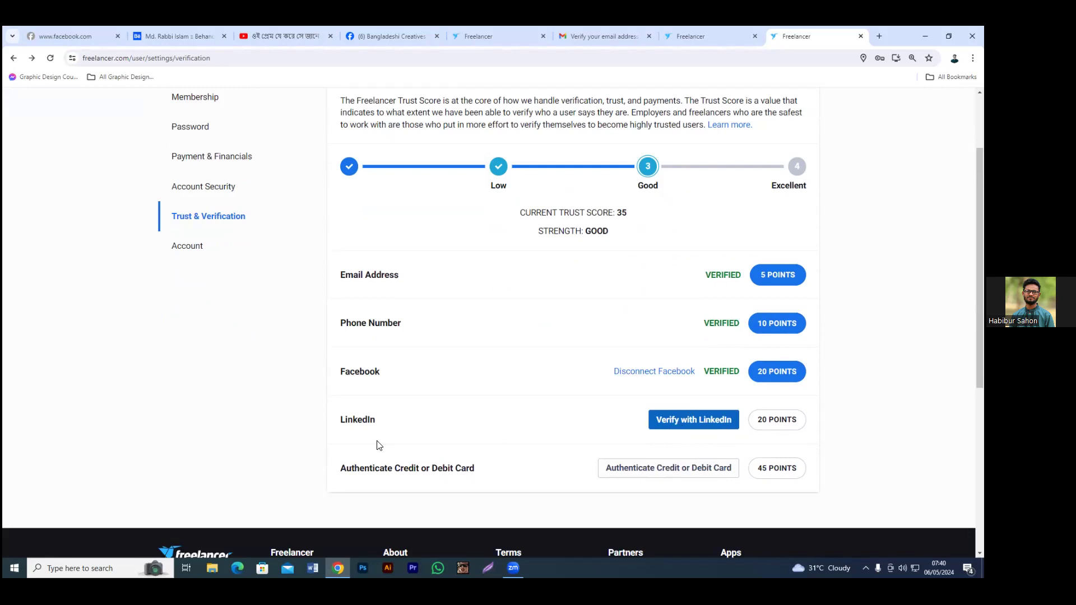
{"action": "left_click", "coordinate": [177, 247]}
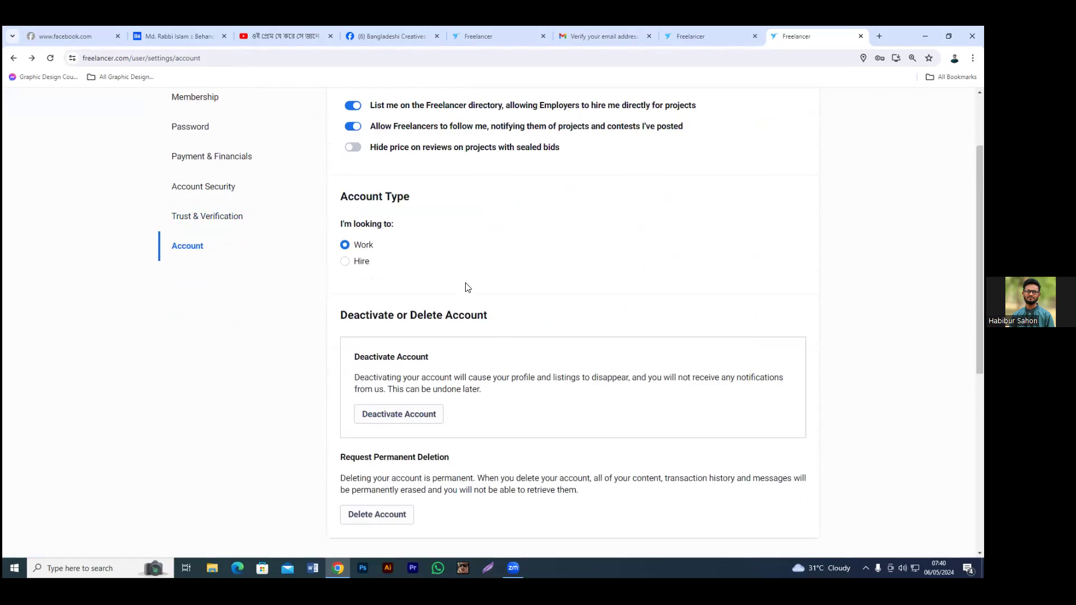
{"action": "scroll", "coordinate": [496, 235], "scroll_direction": "up", "scroll_amount": 3}
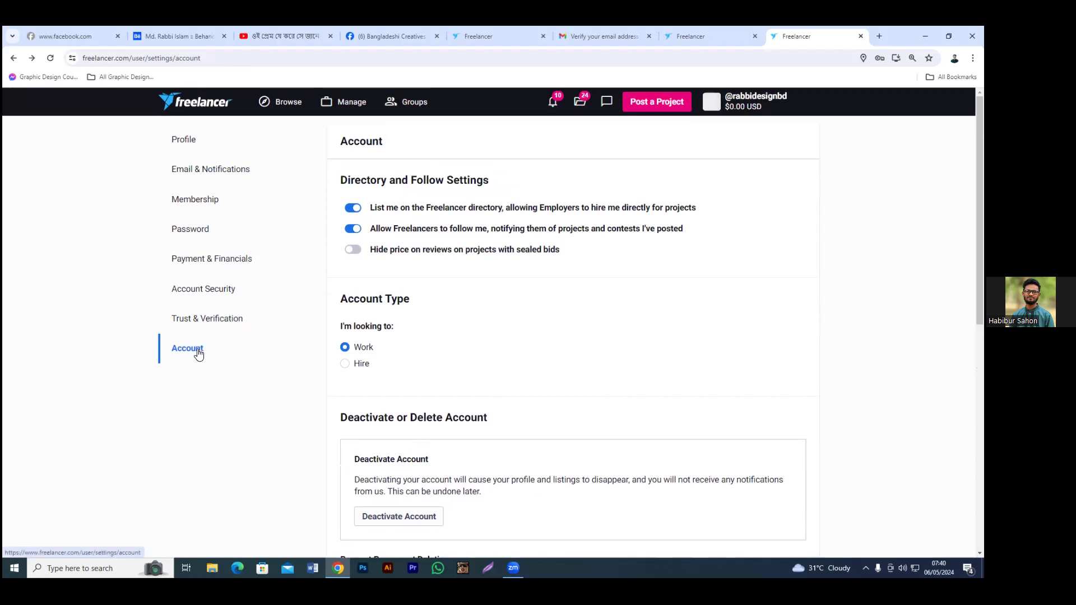
{"action": "scroll", "coordinate": [458, 193], "scroll_direction": "down", "scroll_amount": 1}
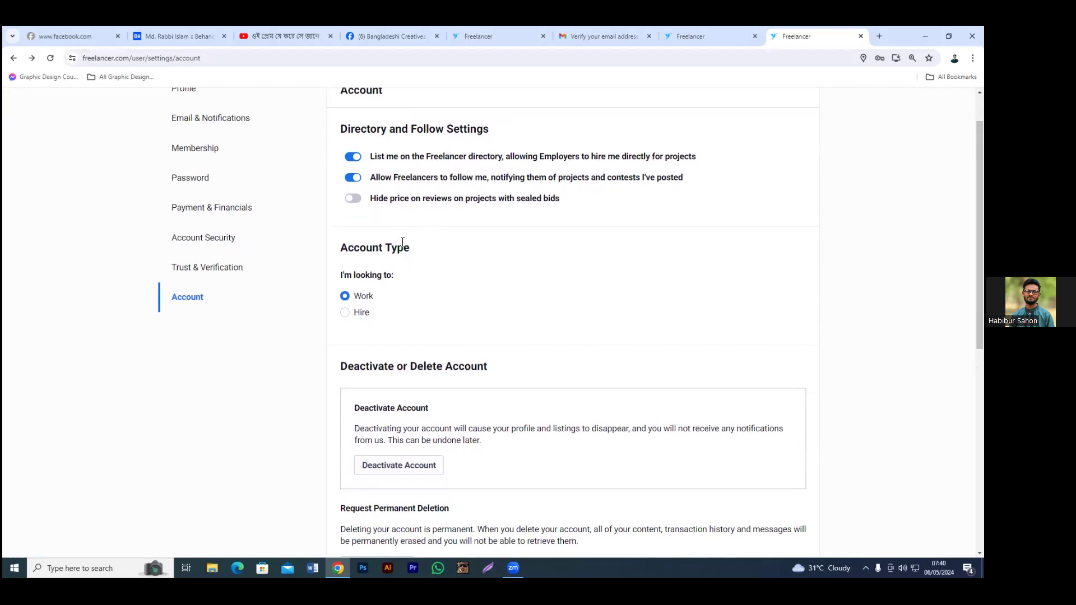
{"action": "scroll", "coordinate": [412, 235], "scroll_direction": "down", "scroll_amount": 1}
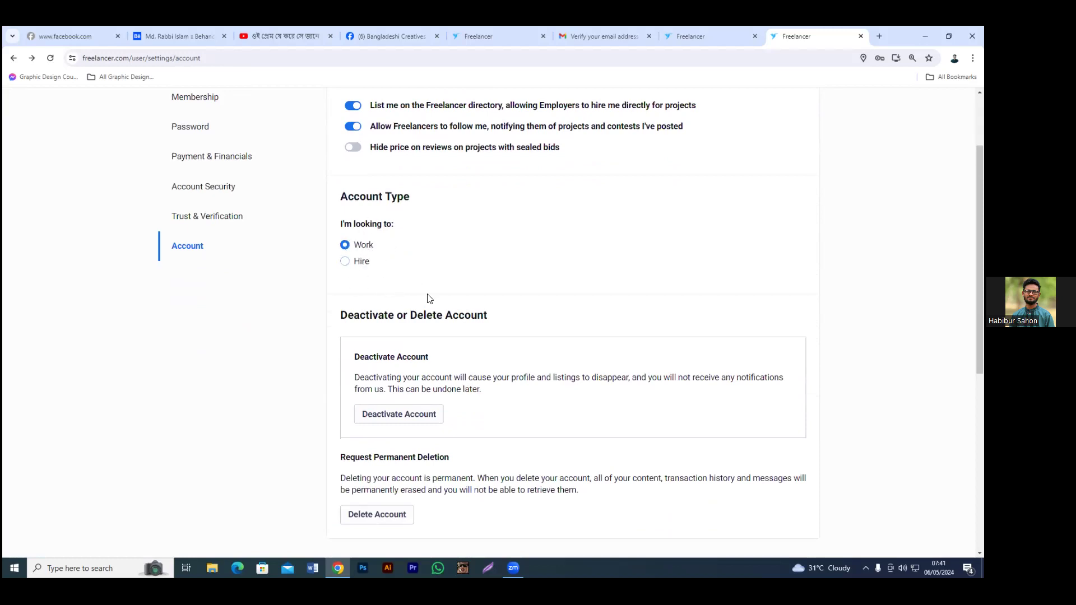
{"action": "scroll", "coordinate": [396, 301], "scroll_direction": "down", "scroll_amount": 1}
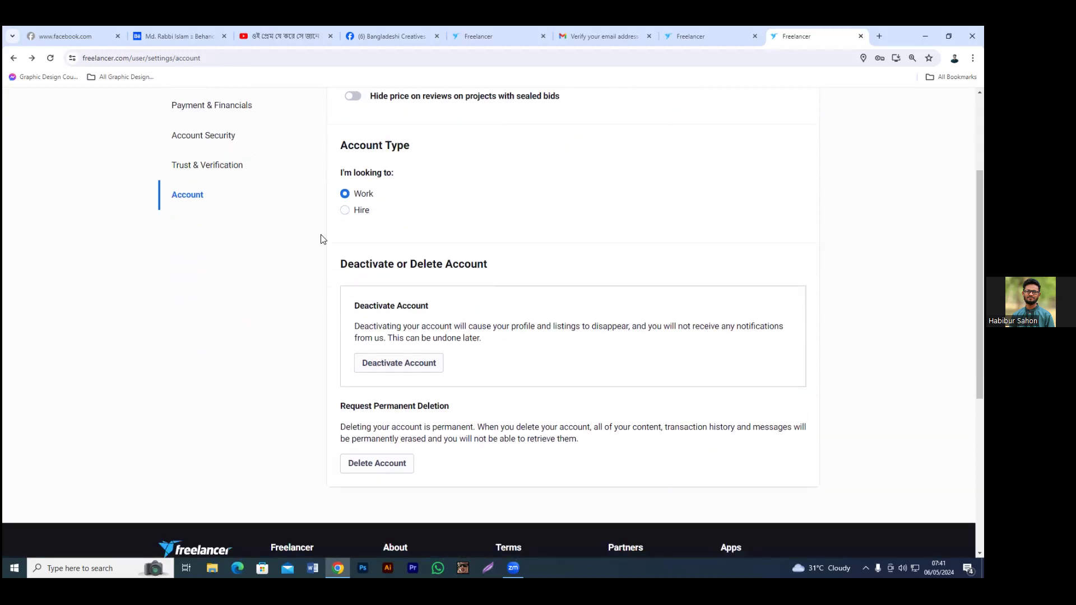
{"action": "scroll", "coordinate": [322, 240], "scroll_direction": "up", "scroll_amount": 3}
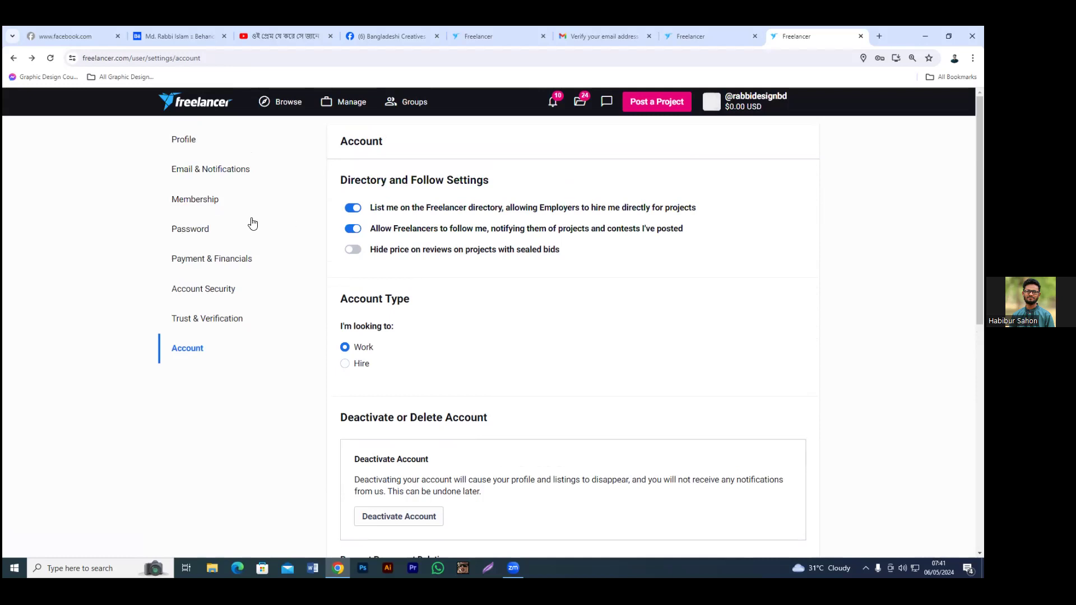
{"action": "left_click", "coordinate": [201, 107]}
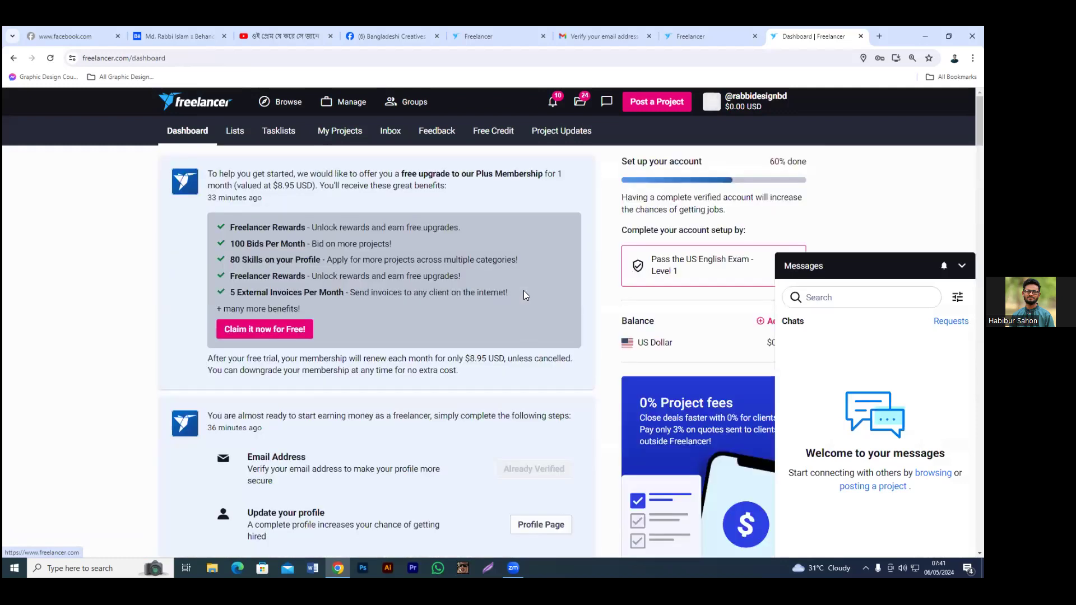
Scroll the dashboard feed, highlight the 60% setup progress, and collapse the Messages panel
{"action": "scroll", "coordinate": [354, 330], "scroll_direction": "down", "scroll_amount": 1}
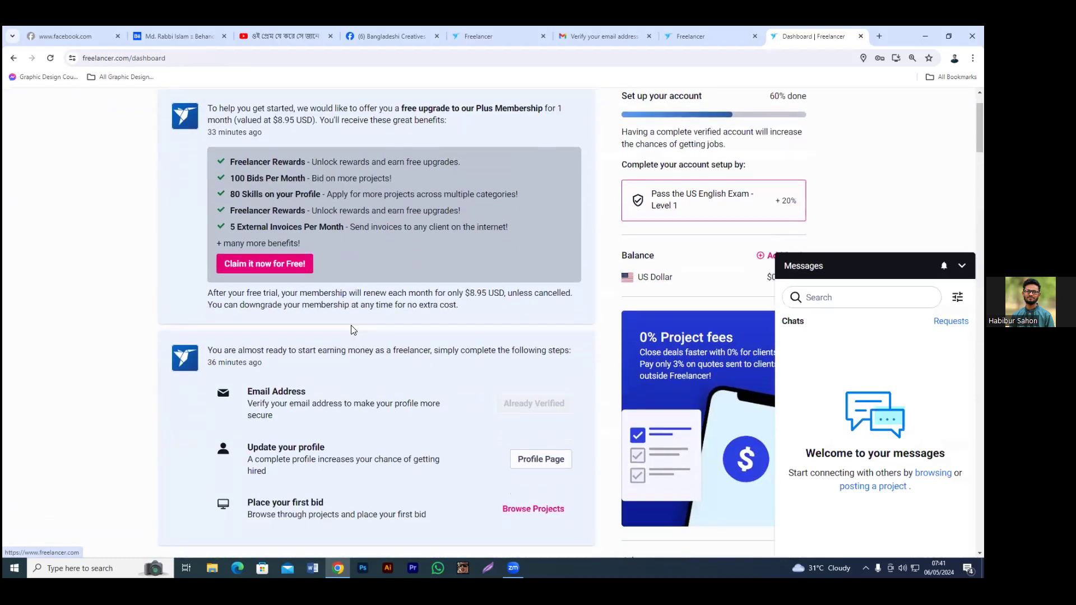
{"action": "scroll", "coordinate": [351, 329], "scroll_direction": "down", "scroll_amount": 2}
{"action": "scroll", "coordinate": [350, 330], "scroll_direction": "down", "scroll_amount": 4}
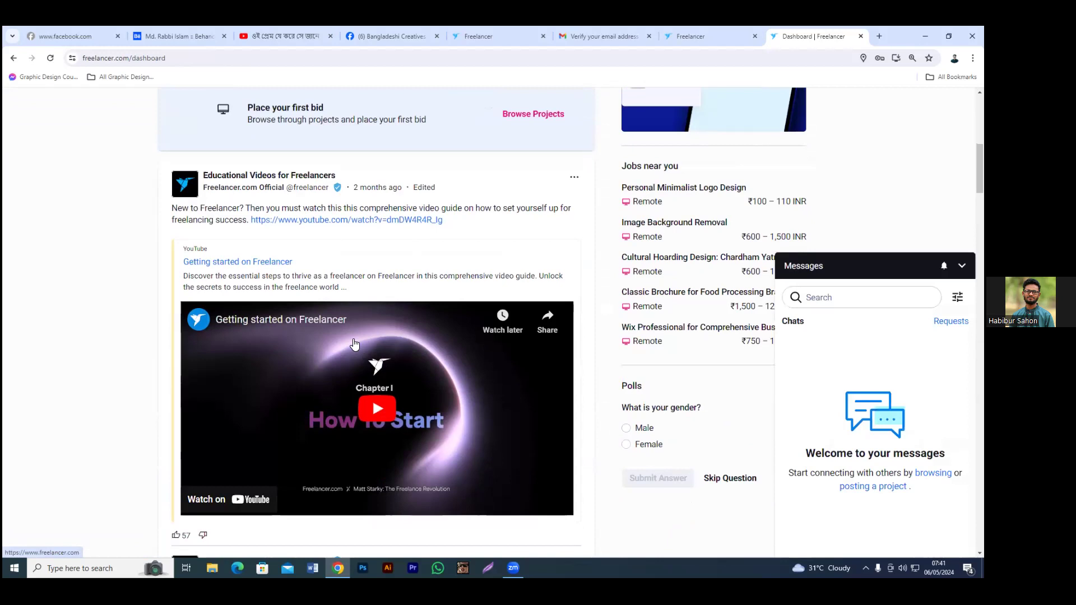
{"action": "scroll", "coordinate": [355, 343], "scroll_direction": "down", "scroll_amount": 5}
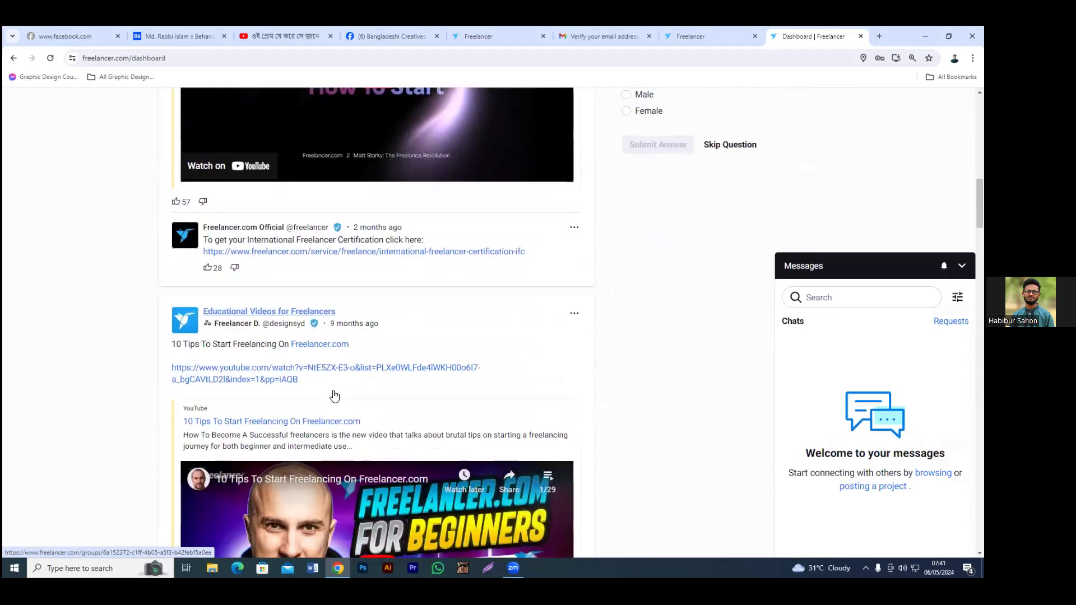
{"action": "scroll", "coordinate": [348, 386], "scroll_direction": "down", "scroll_amount": 3}
{"action": "scroll", "coordinate": [387, 406], "scroll_direction": "up", "scroll_amount": 8}
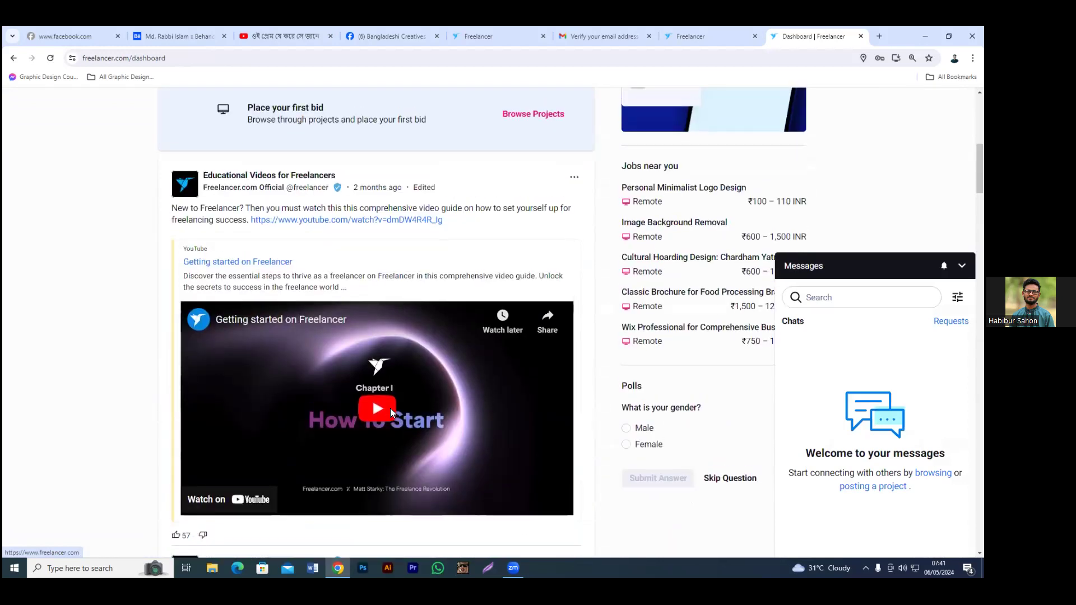
{"action": "scroll", "coordinate": [390, 408], "scroll_direction": "up", "scroll_amount": 8}
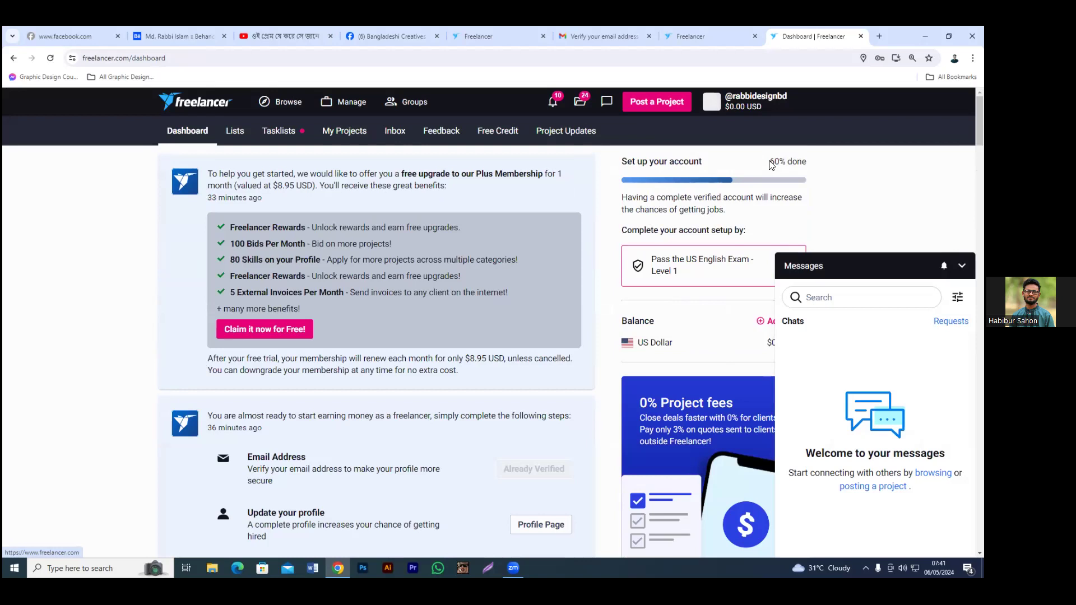
{"action": "left_click_drag", "start_coordinate": [775, 161], "coordinate": [810, 163]}
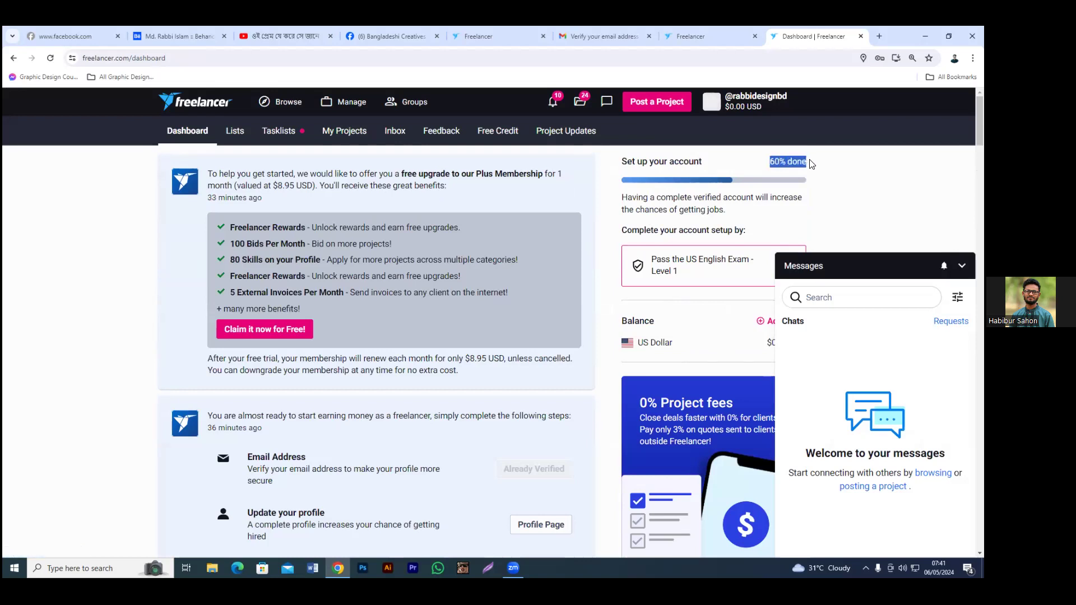
{"action": "left_click", "coordinate": [784, 158]}
{"action": "left_click", "coordinate": [962, 266]}
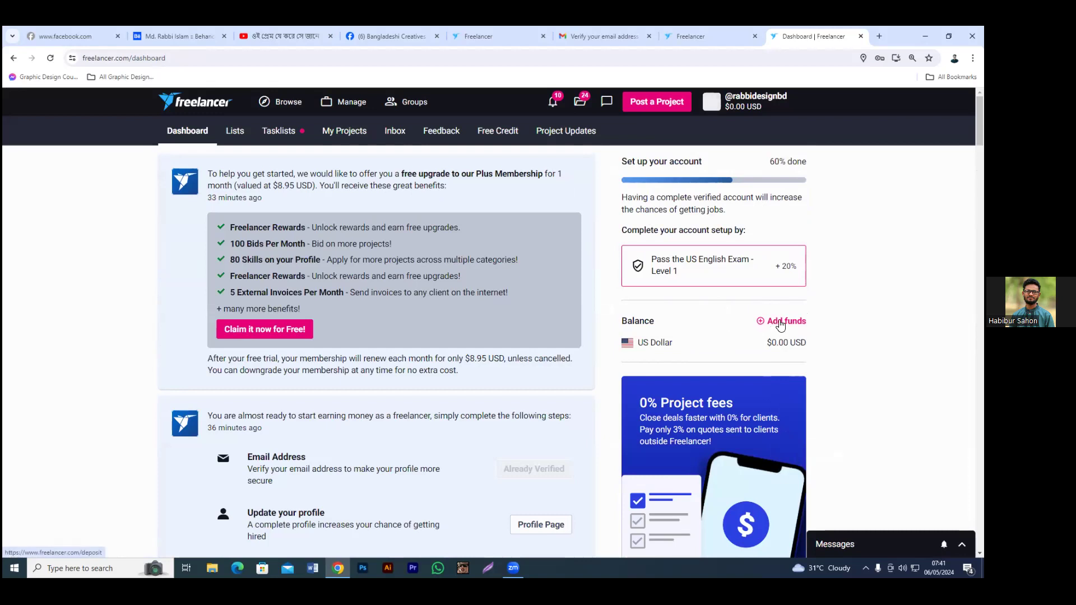
Scroll through the dashboard again and open the Lists page showing the empty Favorites list
{"action": "scroll", "coordinate": [779, 324], "scroll_direction": "down", "scroll_amount": 1}
{"action": "scroll", "coordinate": [779, 319], "scroll_direction": "down", "scroll_amount": 2}
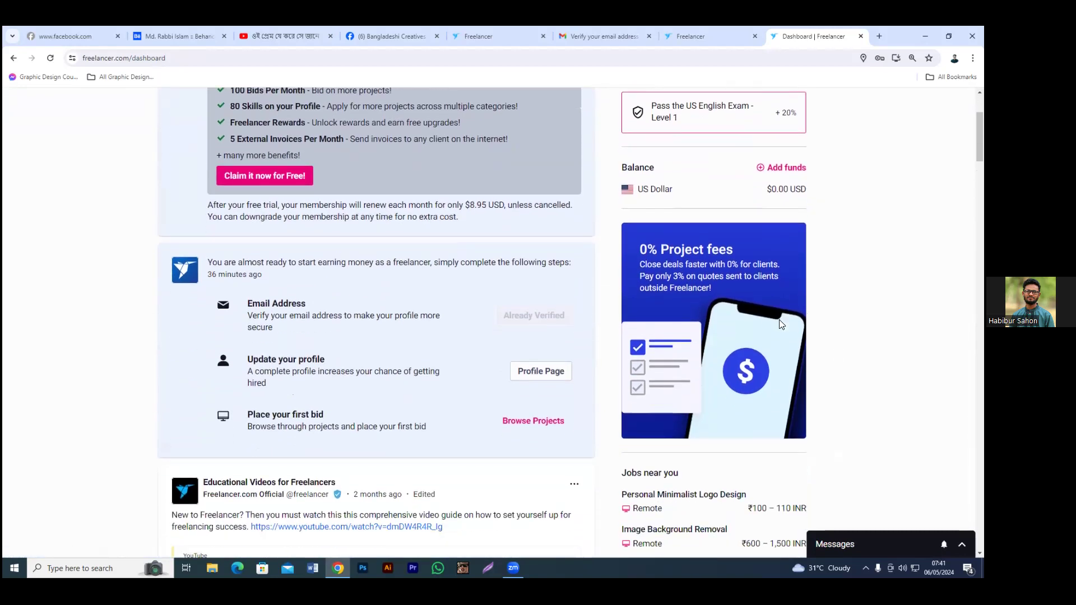
{"action": "scroll", "coordinate": [768, 331], "scroll_direction": "down", "scroll_amount": 2}
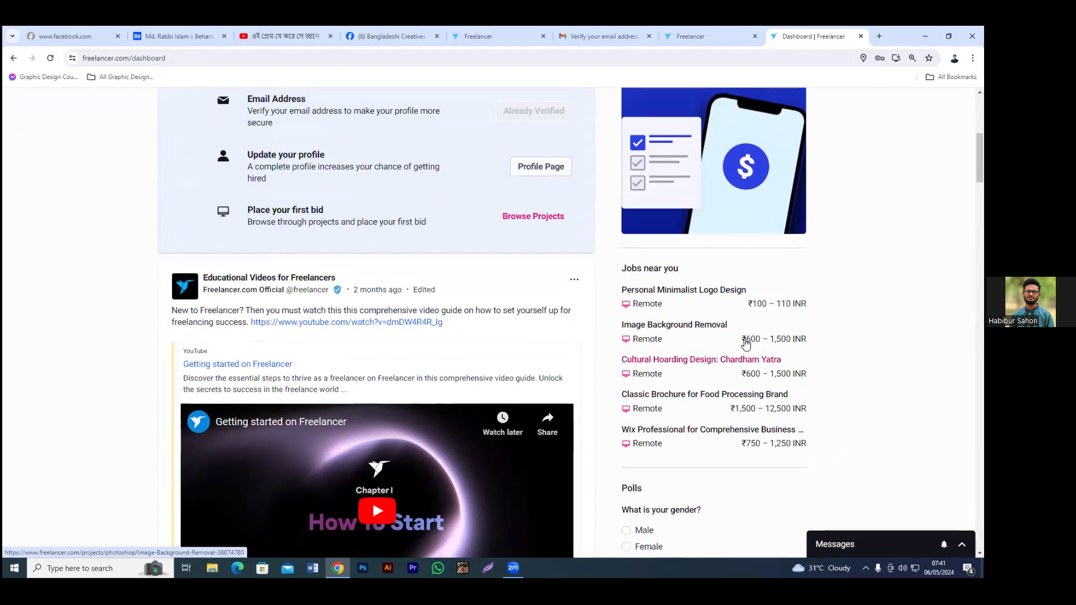
{"action": "scroll", "coordinate": [746, 345], "scroll_direction": "up", "scroll_amount": 5}
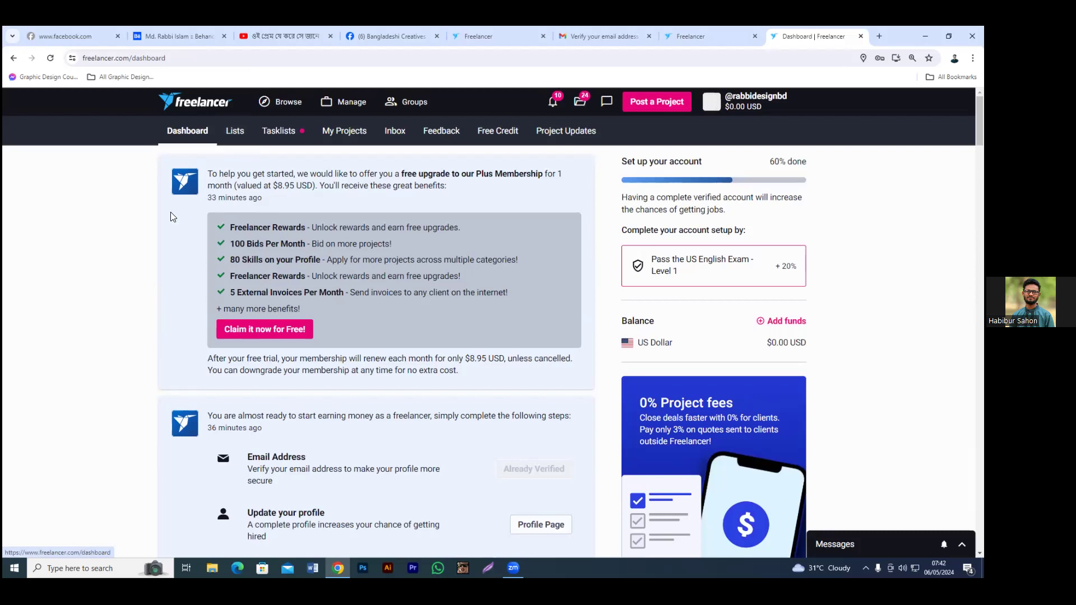
{"action": "scroll", "coordinate": [316, 360], "scroll_direction": "down", "scroll_amount": 10}
{"action": "scroll", "coordinate": [315, 359], "scroll_direction": "down", "scroll_amount": 11}
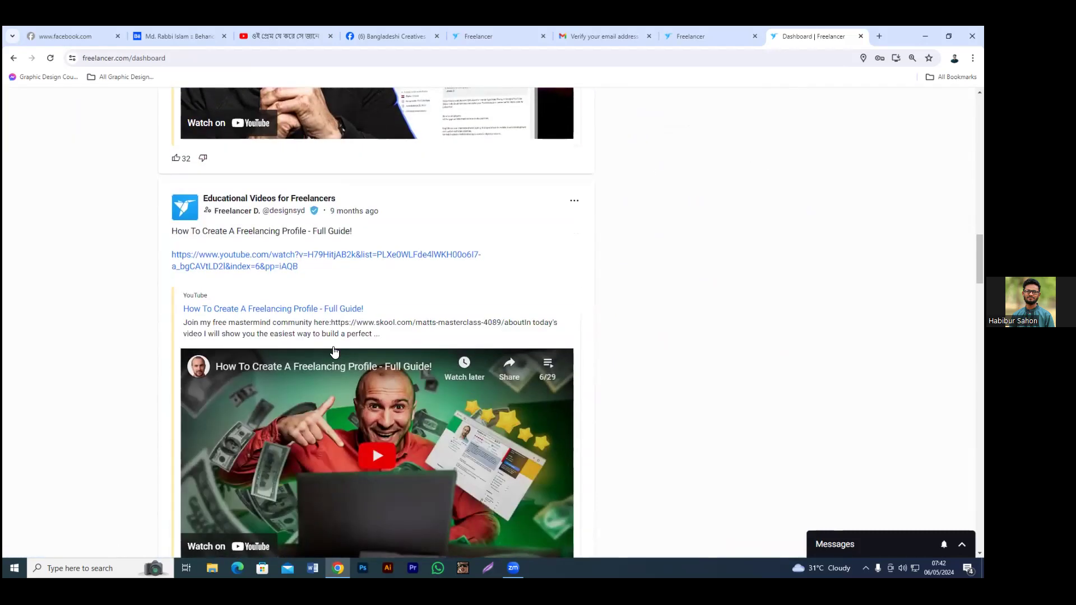
{"action": "scroll", "coordinate": [339, 399], "scroll_direction": "up", "scroll_amount": 3}
{"action": "scroll", "coordinate": [338, 398], "scroll_direction": "up", "scroll_amount": 18}
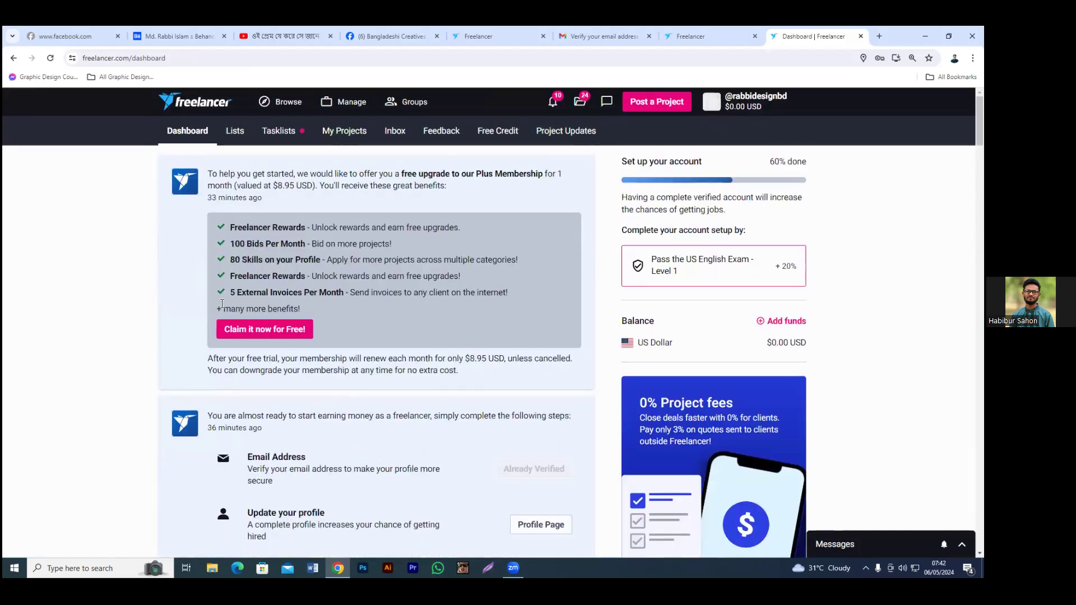
{"action": "left_click", "coordinate": [240, 137]}
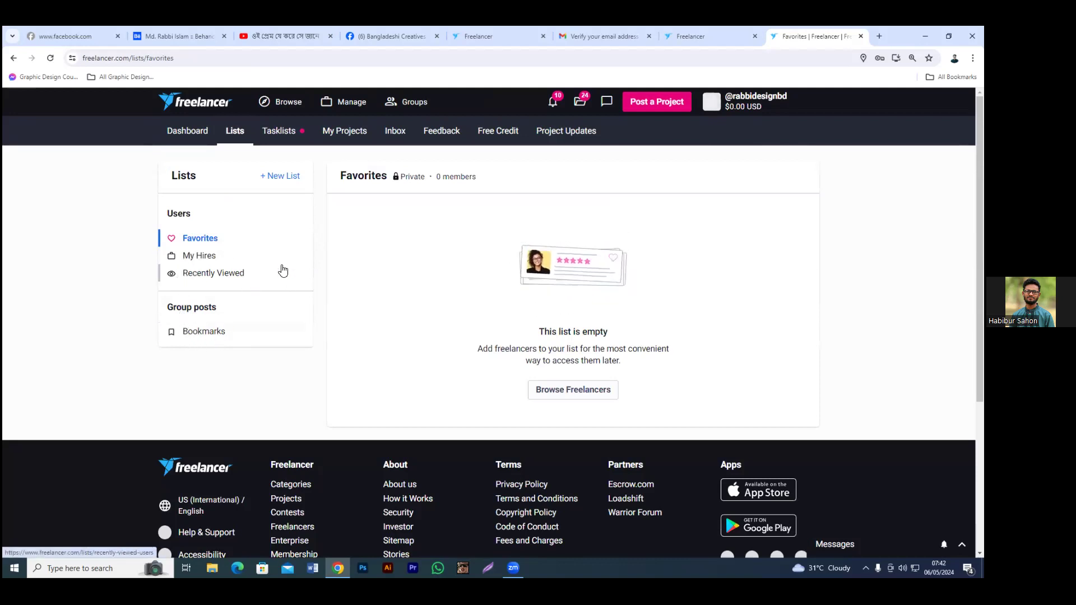
View the Tasklists, My Projects and Inbox pages, returning to the My Projects overview
{"action": "left_click", "coordinate": [279, 133]}
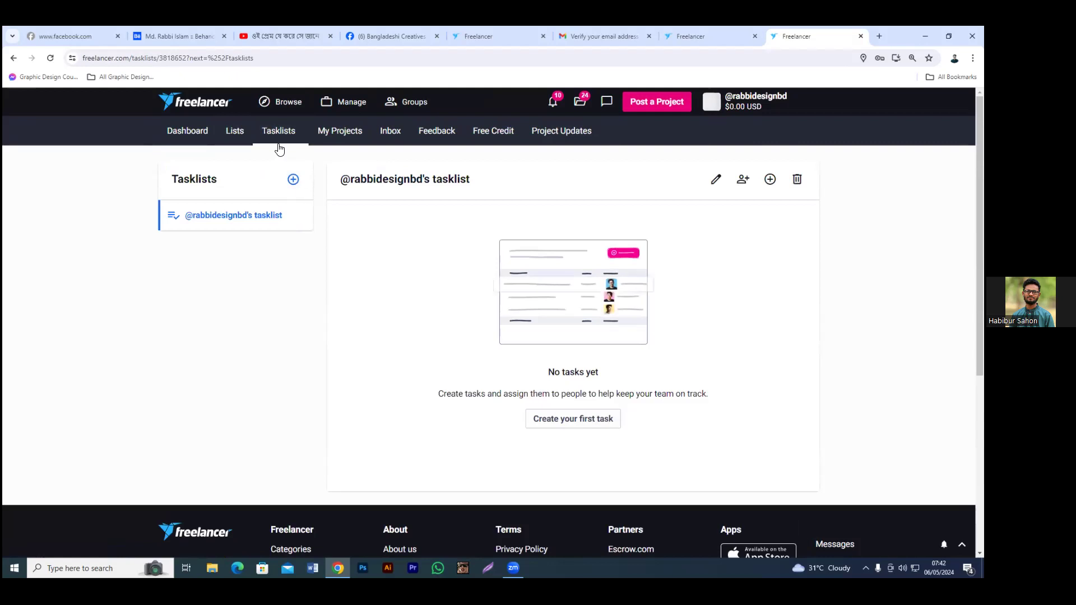
{"action": "left_click", "coordinate": [340, 133]}
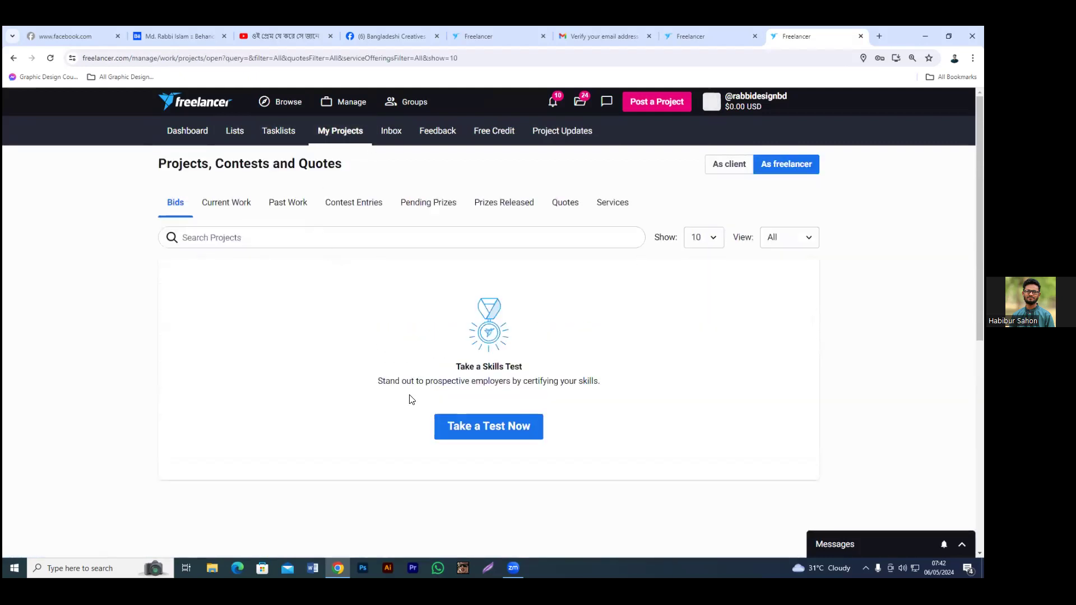
{"action": "left_click", "coordinate": [400, 144]}
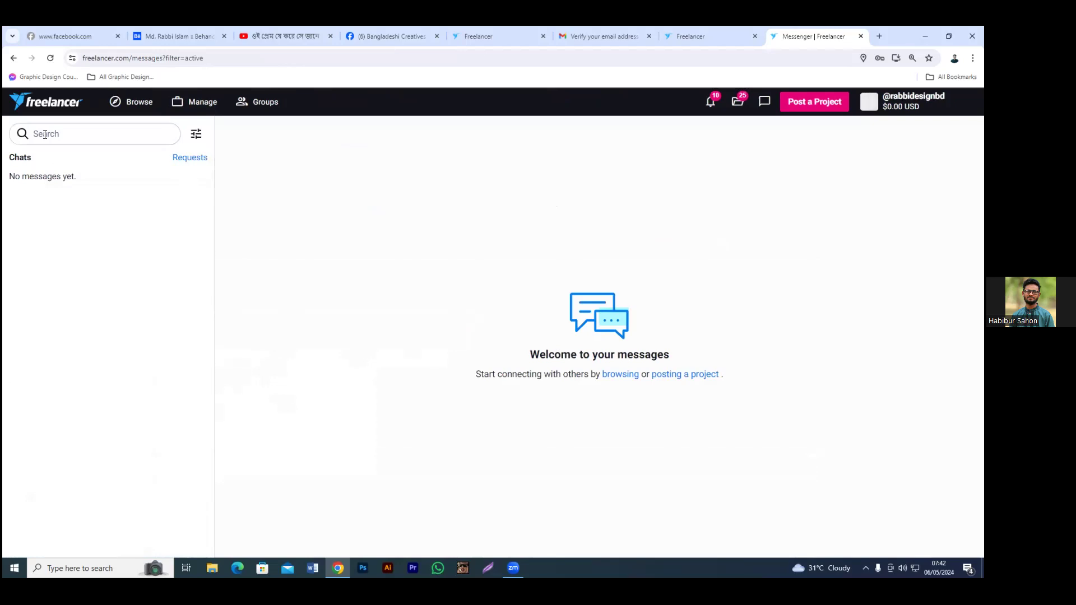
{"action": "left_click", "coordinate": [15, 58]}
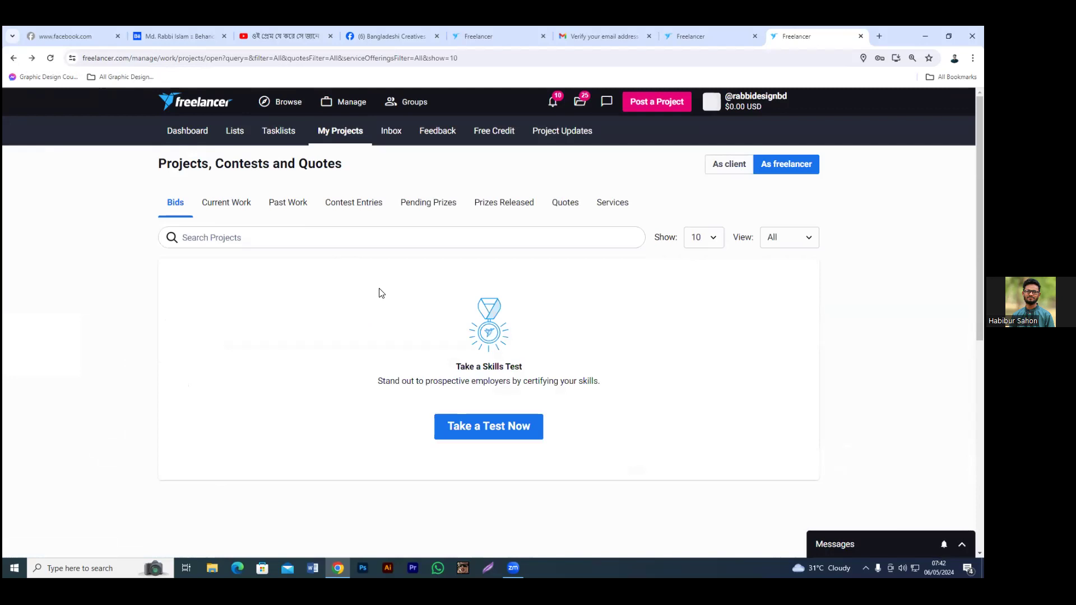
{"action": "left_click", "coordinate": [392, 132]}
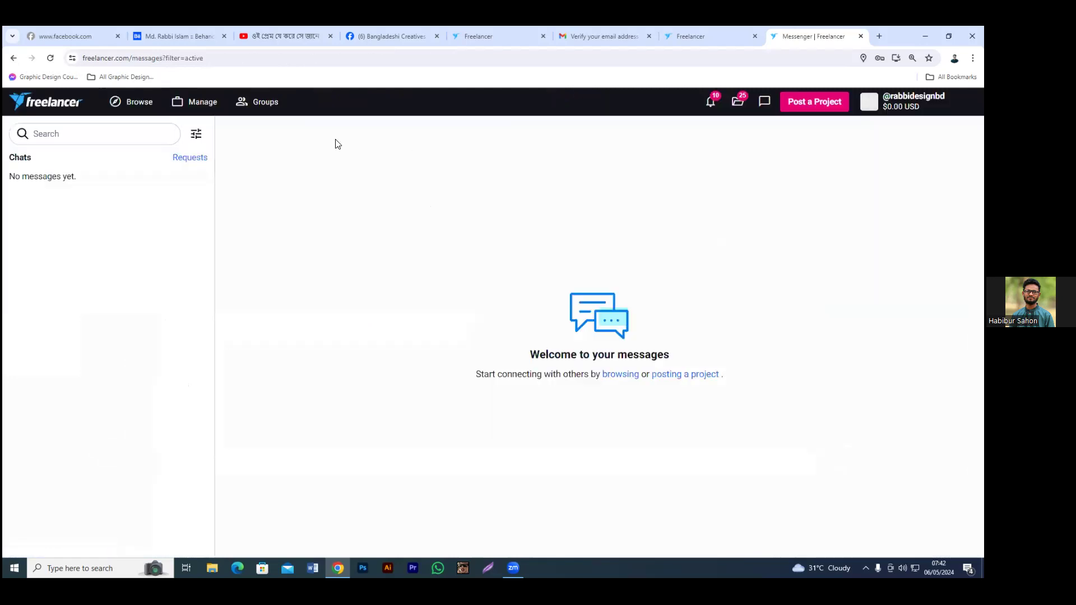
{"action": "left_click", "coordinate": [13, 59]}
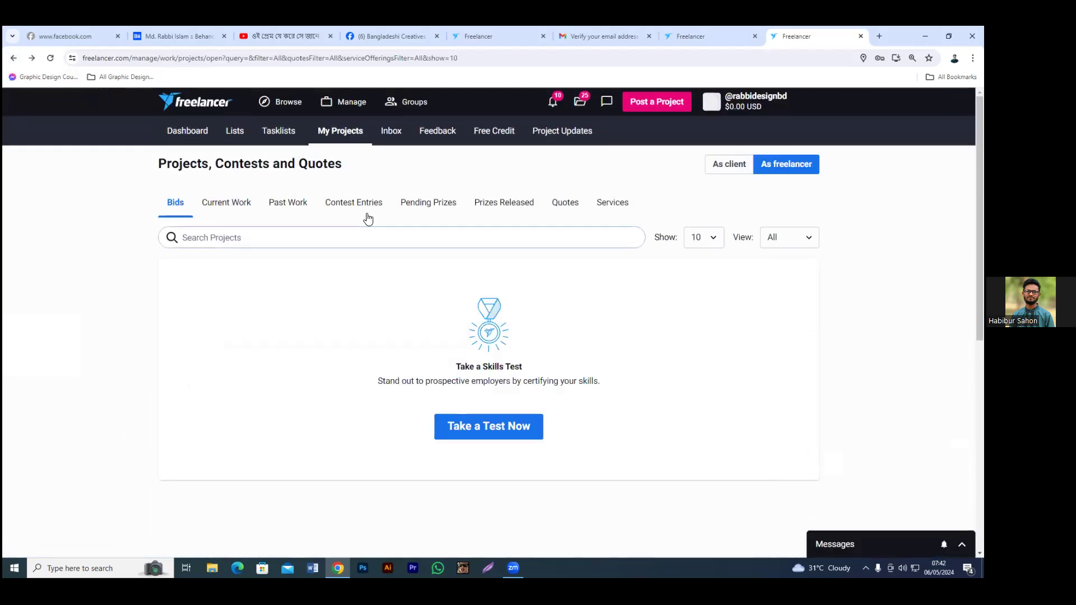
Check the Feedback and Free Credit invite pages, returning to My Projects each time
{"action": "left_click", "coordinate": [436, 134]}
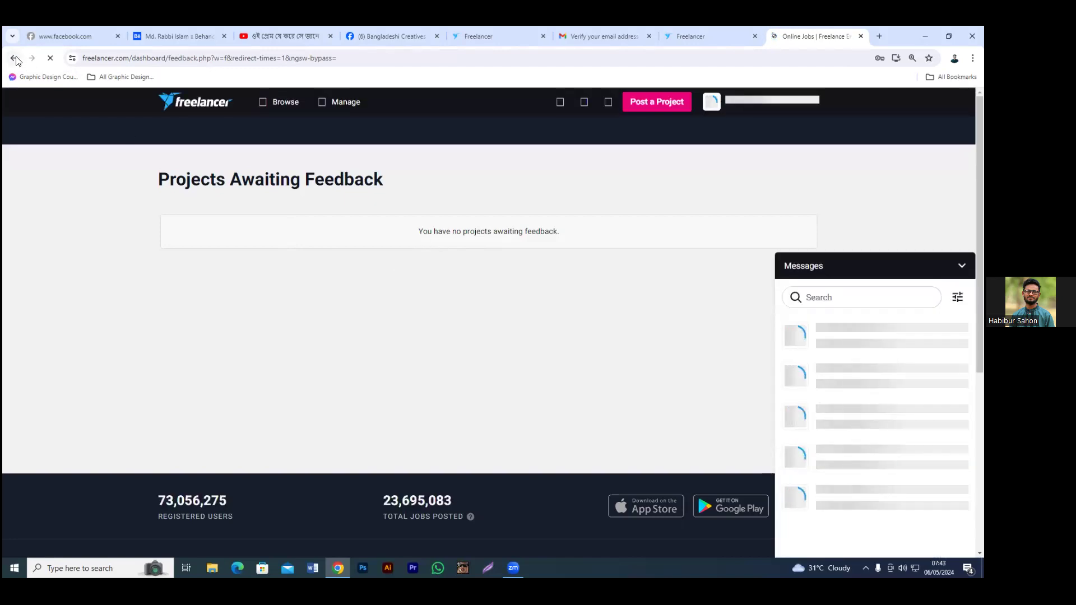
{"action": "left_click", "coordinate": [16, 59]}
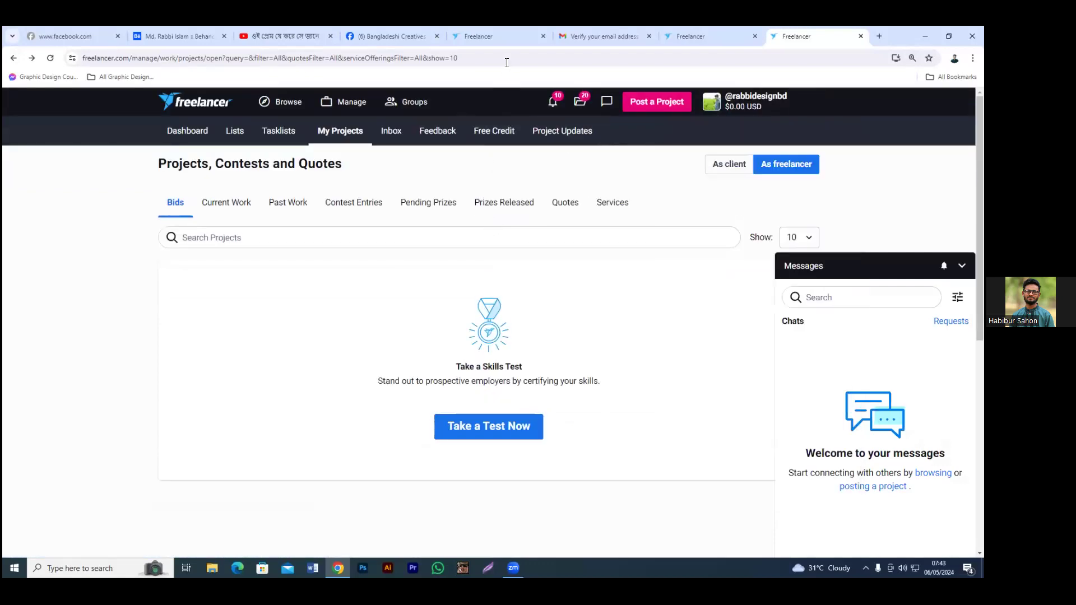
{"action": "left_click", "coordinate": [508, 143]}
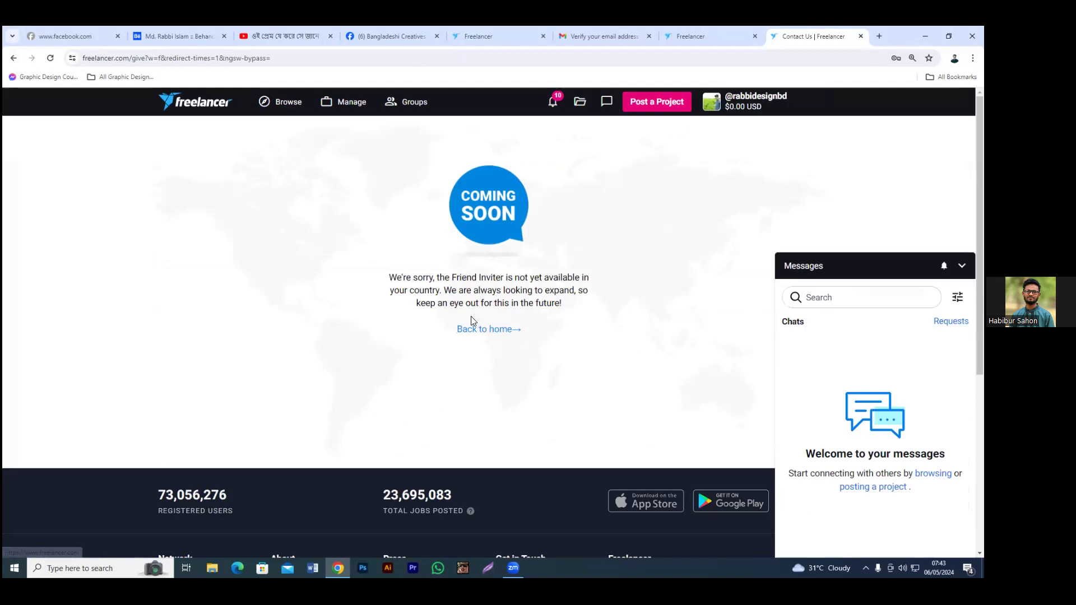
{"action": "left_click", "coordinate": [13, 58]}
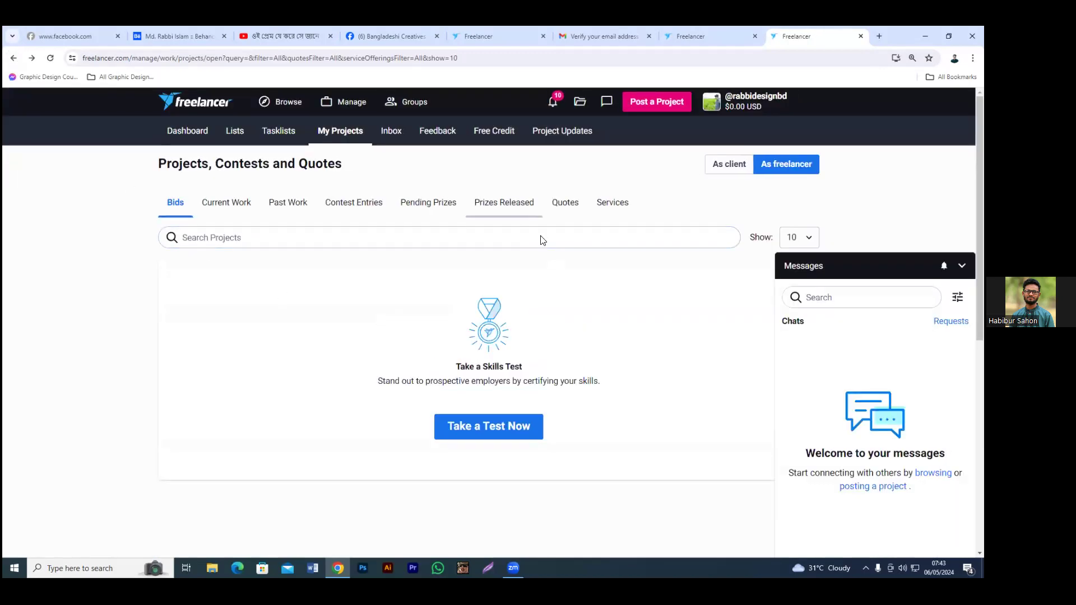
View the empty In Progress Project Updates page, then bring up the Browse menu
{"action": "left_click", "coordinate": [579, 136]}
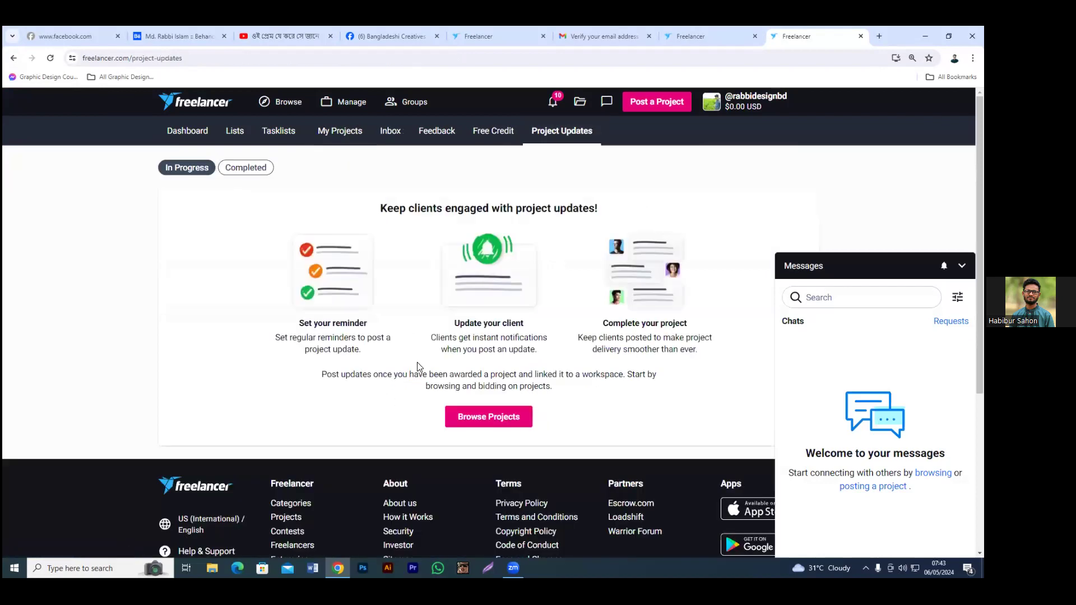
{"action": "scroll", "coordinate": [554, 324], "scroll_direction": "down", "scroll_amount": 2}
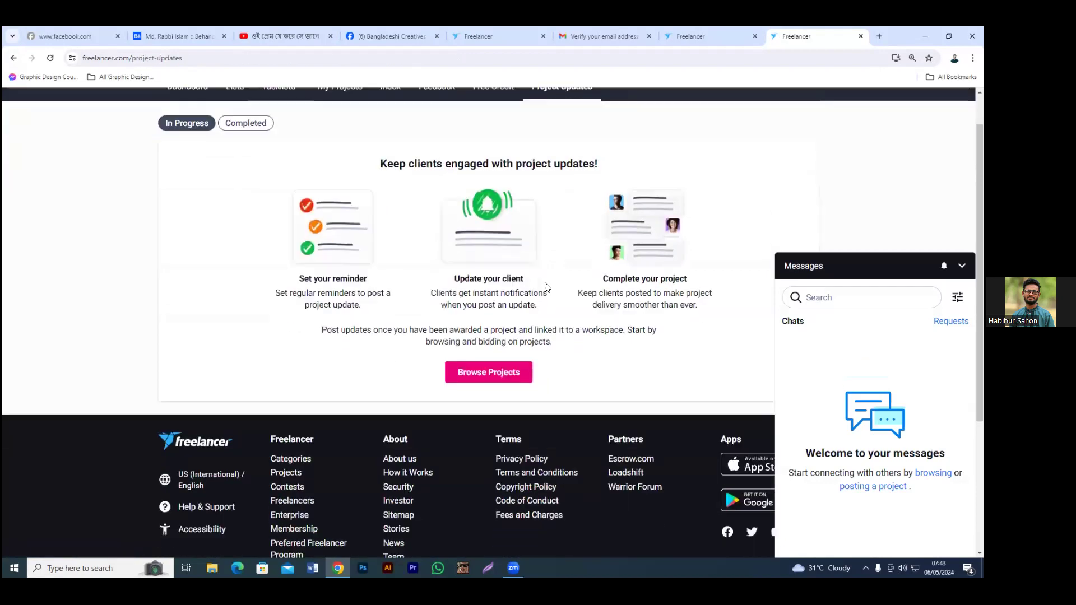
{"action": "scroll", "coordinate": [325, 281], "scroll_direction": "up", "scroll_amount": 2}
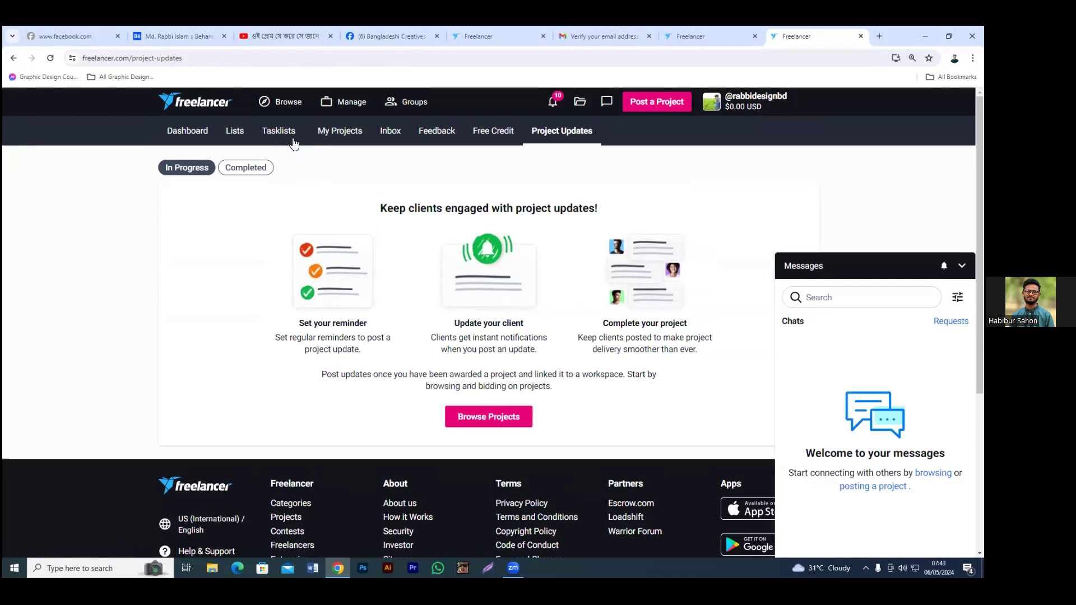
{"action": "left_click", "coordinate": [287, 104]}
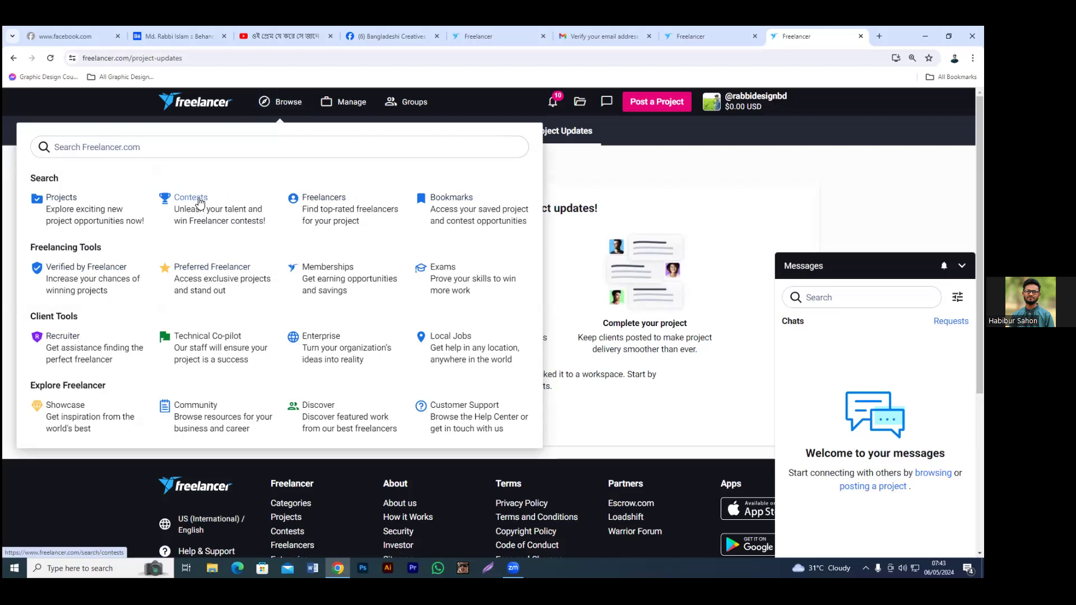
Show the design-skill project listings and minimize the Messages chat panel
{"action": "left_click", "coordinate": [61, 198]}
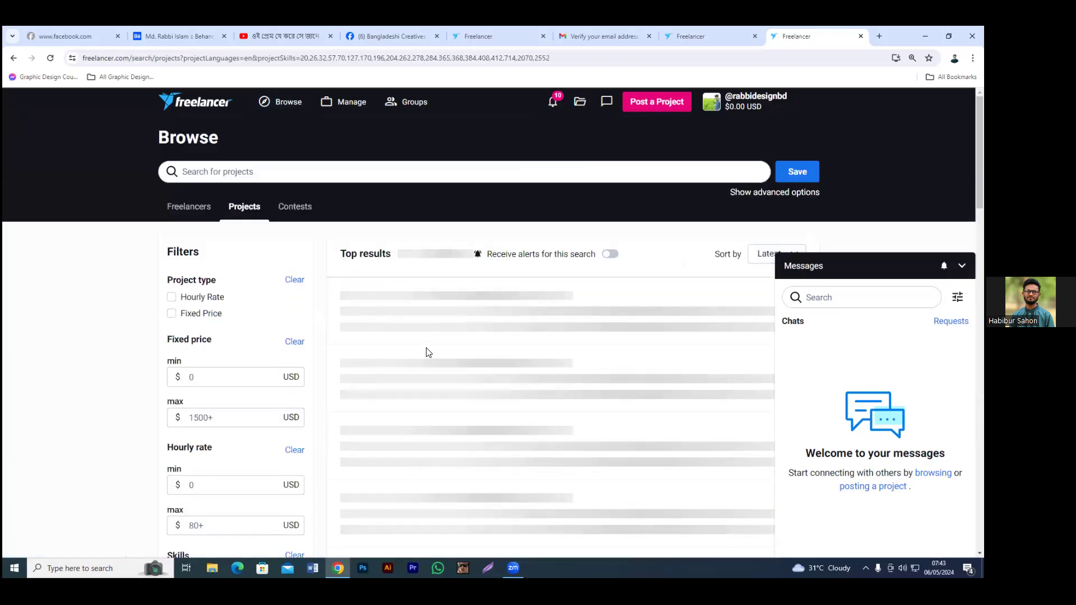
{"action": "left_click", "coordinate": [962, 266]}
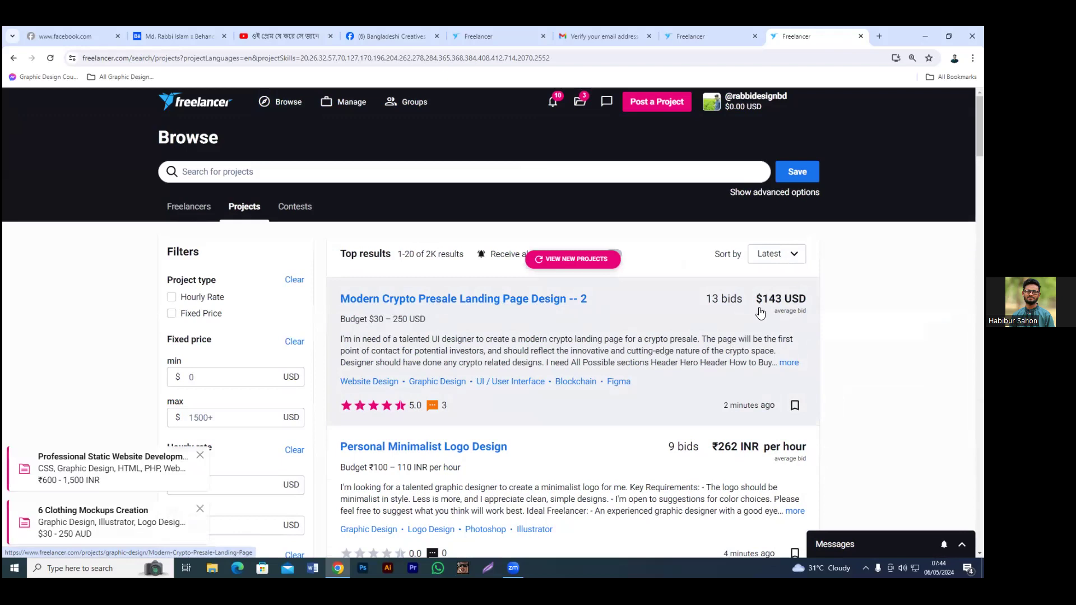
{"action": "scroll", "coordinate": [761, 313], "scroll_direction": "down", "scroll_amount": 1}
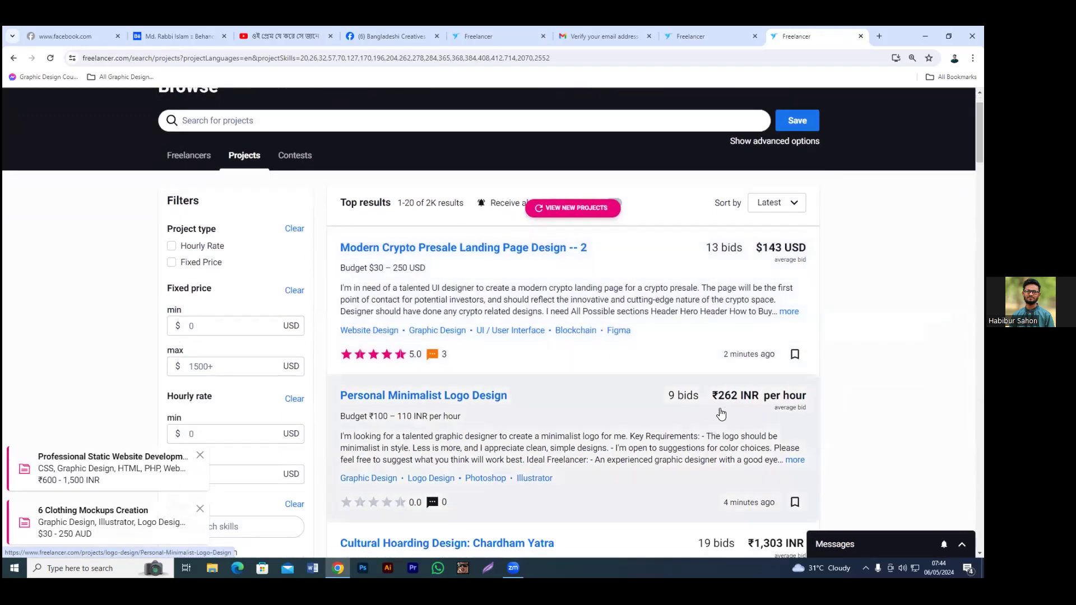
{"action": "mouse_move", "coordinate": [718, 406]}
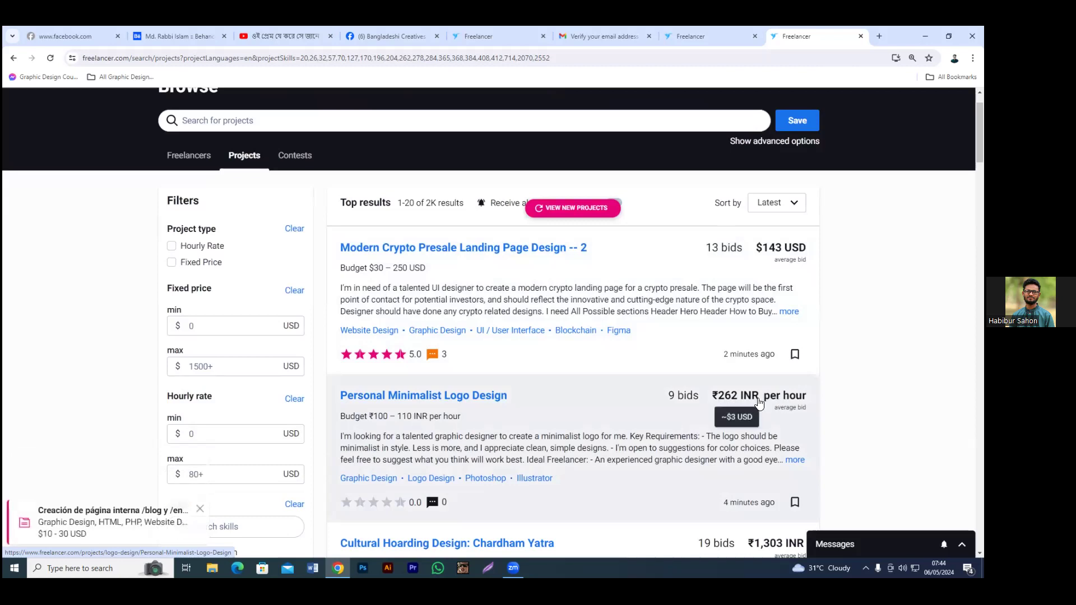
{"action": "mouse_move", "coordinate": [408, 425]}
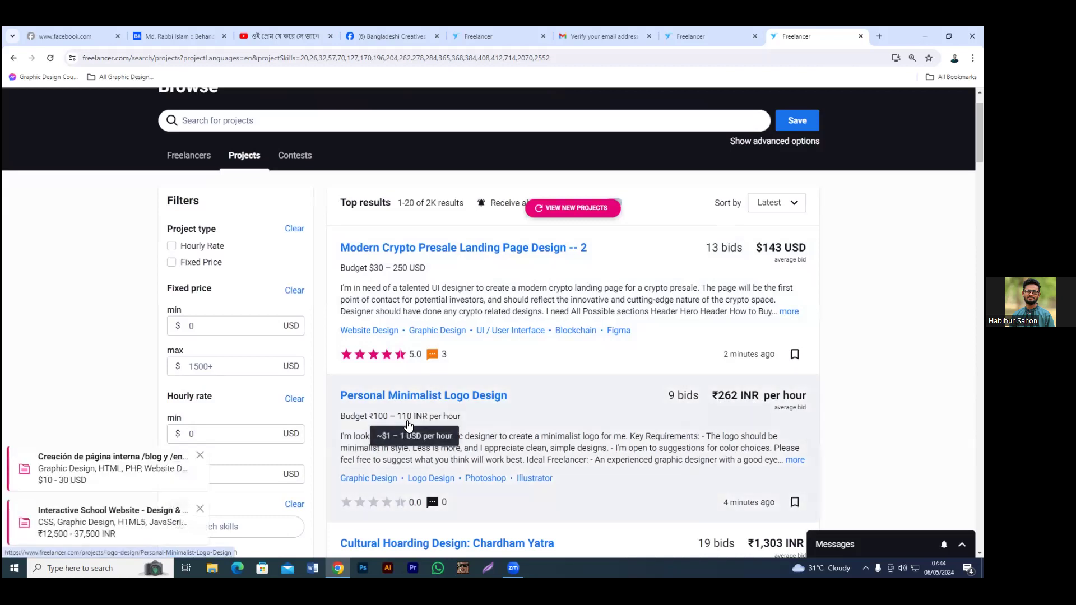
{"action": "scroll", "coordinate": [461, 404], "scroll_direction": "down", "scroll_amount": 2}
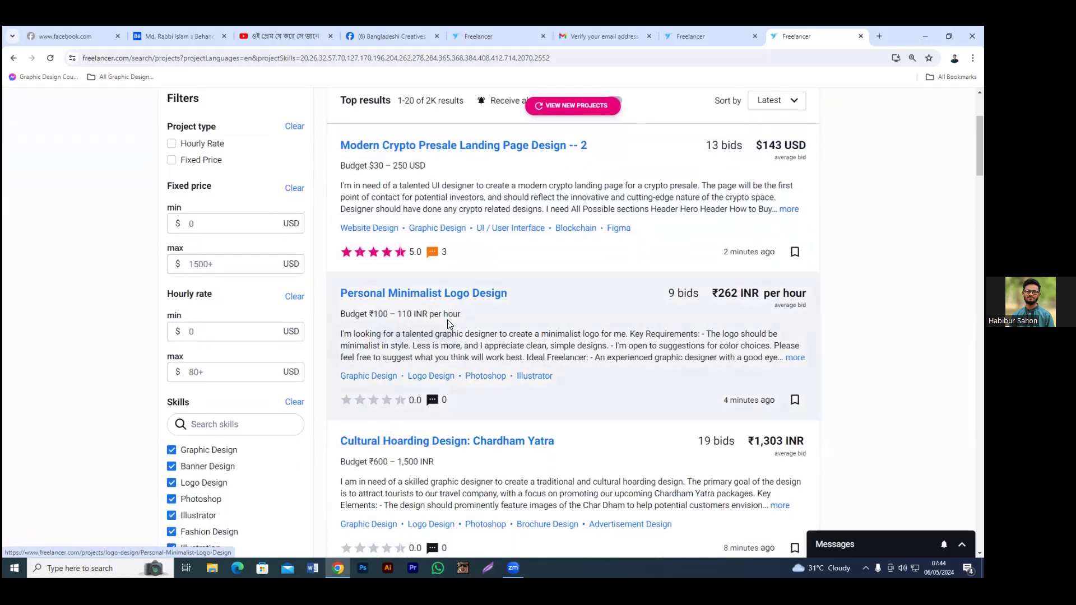
Scroll through the 2K project results sorted by Latest, starting with the crypto landing-page job
{"action": "scroll", "coordinate": [470, 333], "scroll_direction": "down", "scroll_amount": 2}
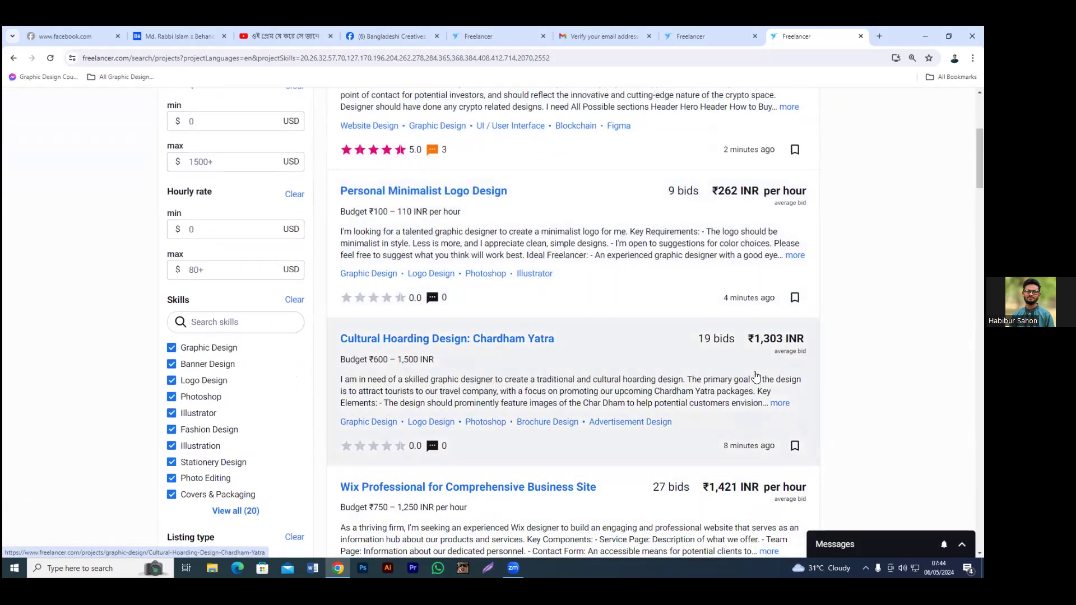
{"action": "scroll", "coordinate": [756, 370], "scroll_direction": "down", "scroll_amount": 2}
{"action": "scroll", "coordinate": [755, 364], "scroll_direction": "down", "scroll_amount": 5}
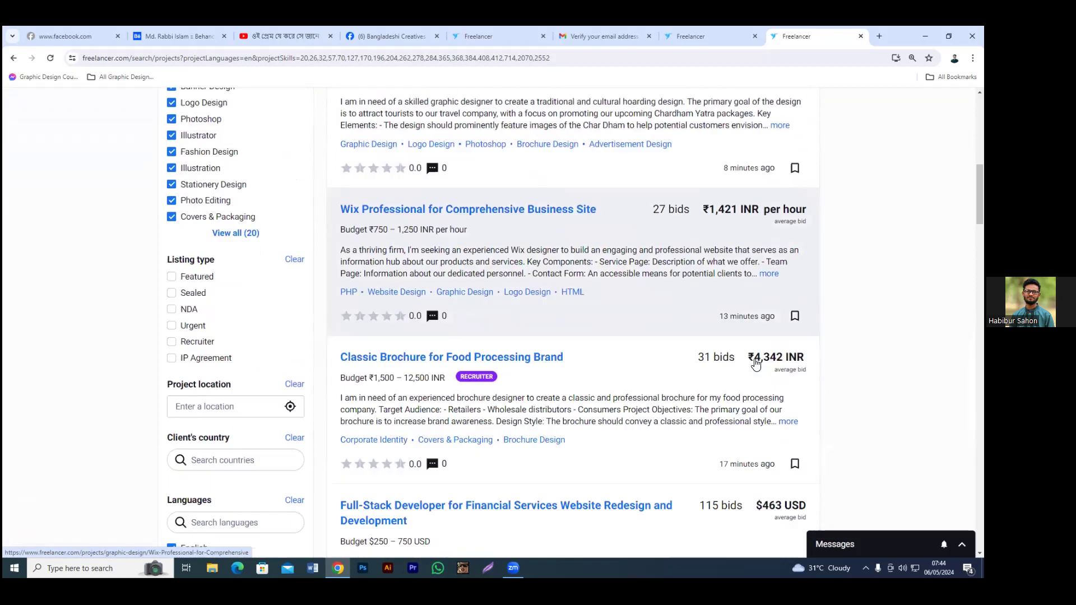
{"action": "scroll", "coordinate": [756, 365], "scroll_direction": "down", "scroll_amount": 3}
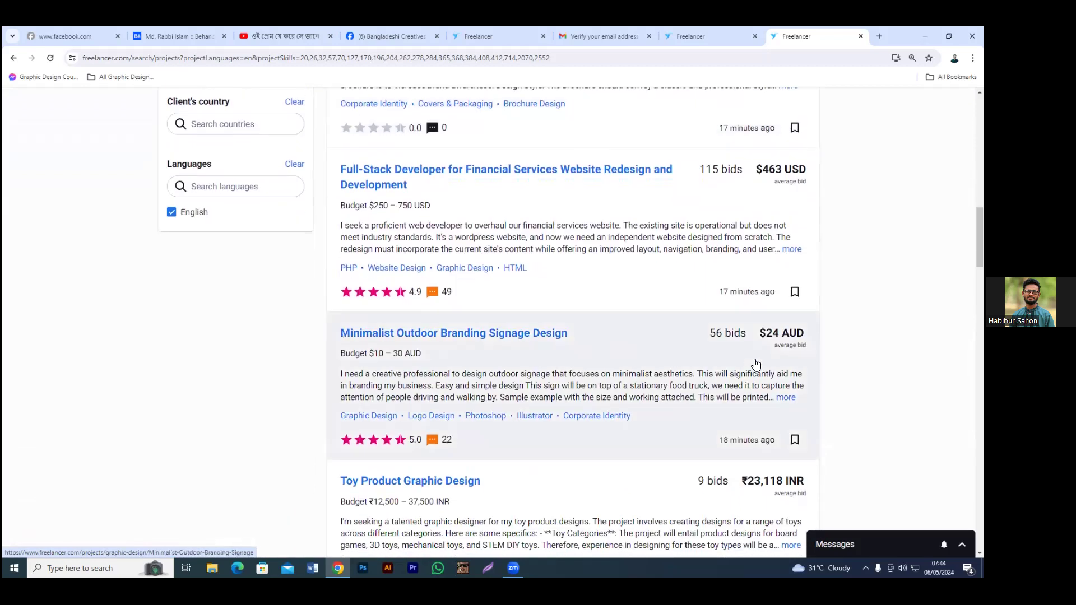
{"action": "scroll", "coordinate": [756, 365], "scroll_direction": "up", "scroll_amount": 1}
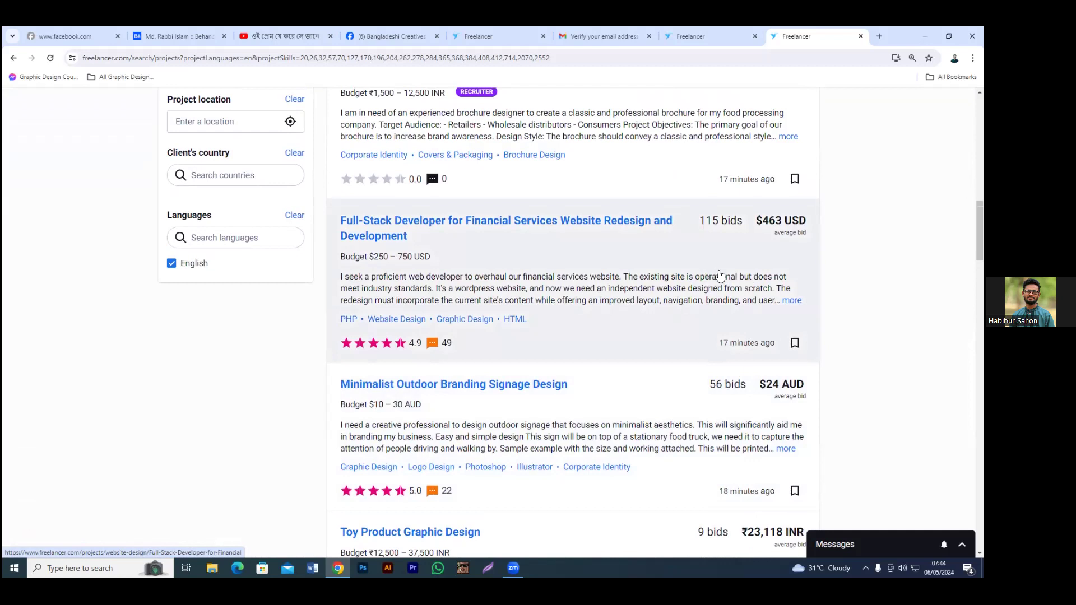
{"action": "scroll", "coordinate": [720, 275], "scroll_direction": "up", "scroll_amount": 1}
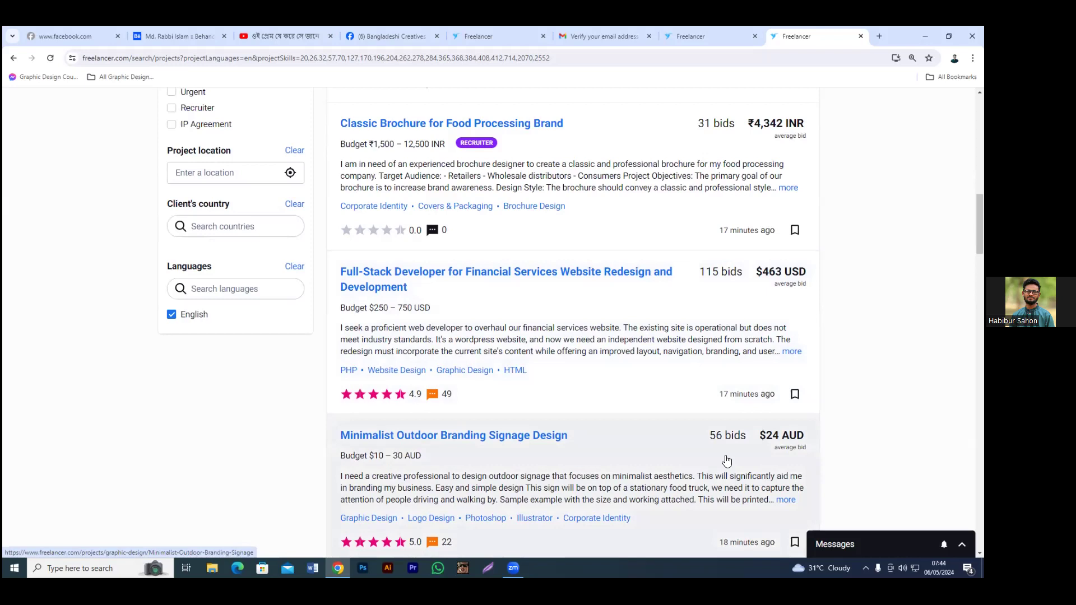
{"action": "scroll", "coordinate": [711, 466], "scroll_direction": "down", "scroll_amount": 3}
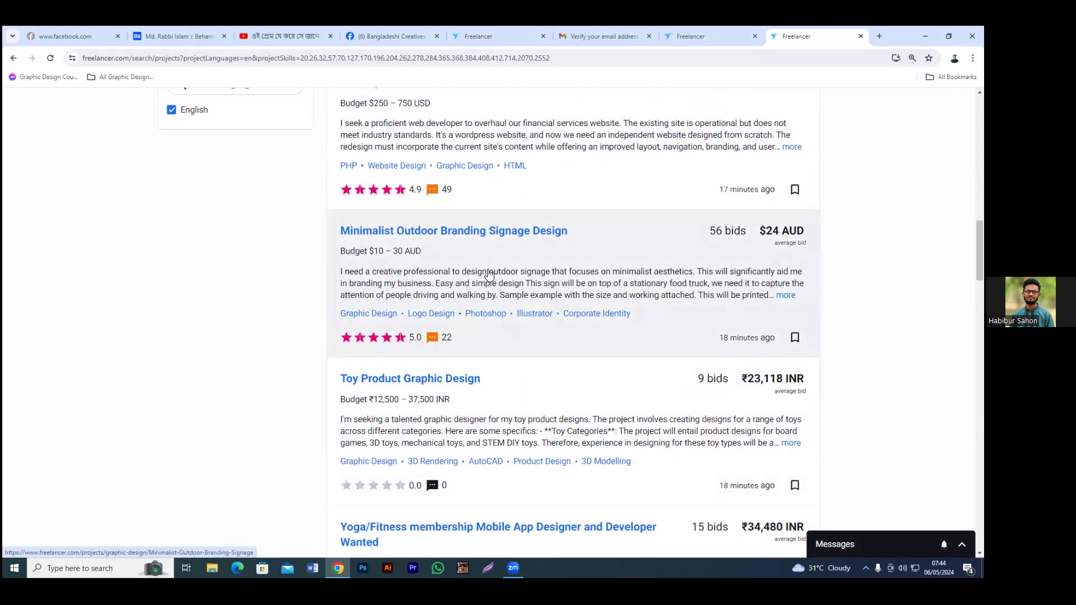
{"action": "mouse_move", "coordinate": [408, 256]}
{"action": "scroll", "coordinate": [689, 357], "scroll_direction": "down", "scroll_amount": 2}
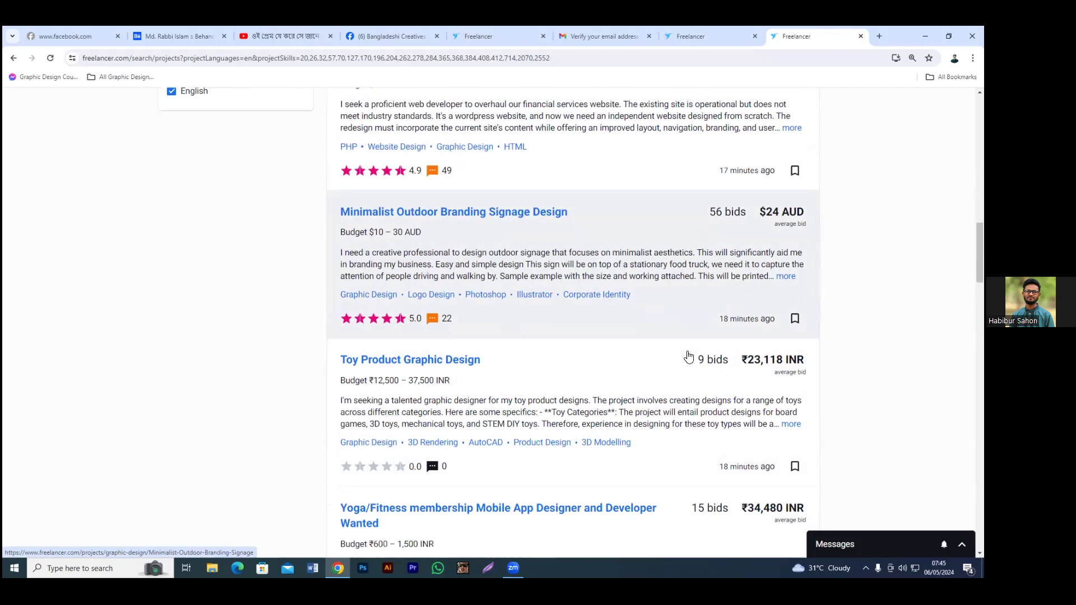
{"action": "scroll", "coordinate": [760, 364], "scroll_direction": "down", "scroll_amount": 3}
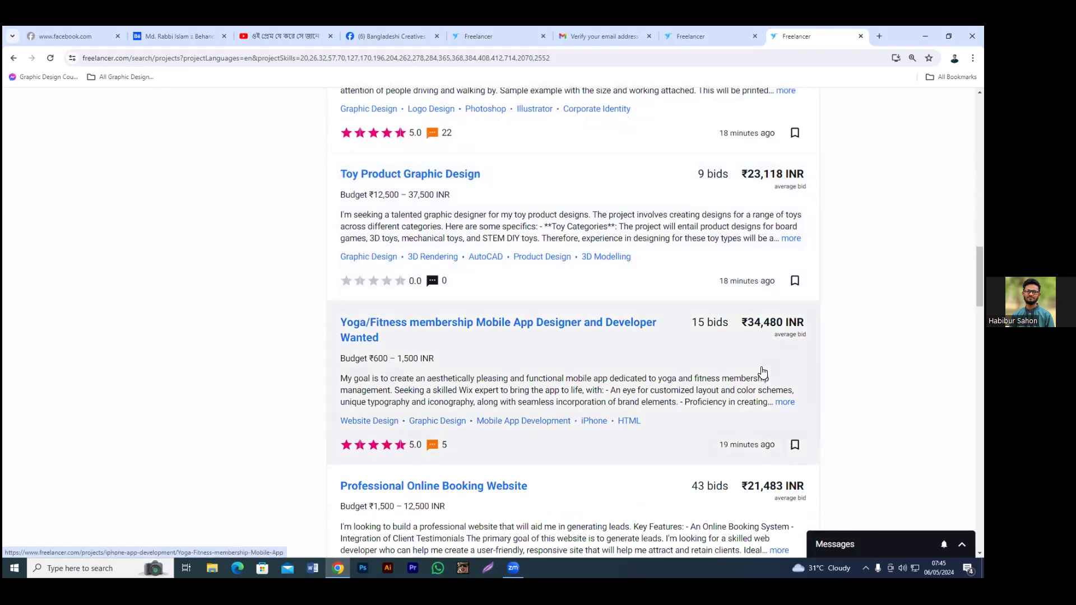
{"action": "scroll", "coordinate": [763, 372], "scroll_direction": "down", "scroll_amount": 2}
{"action": "mouse_move", "coordinate": [759, 391]}
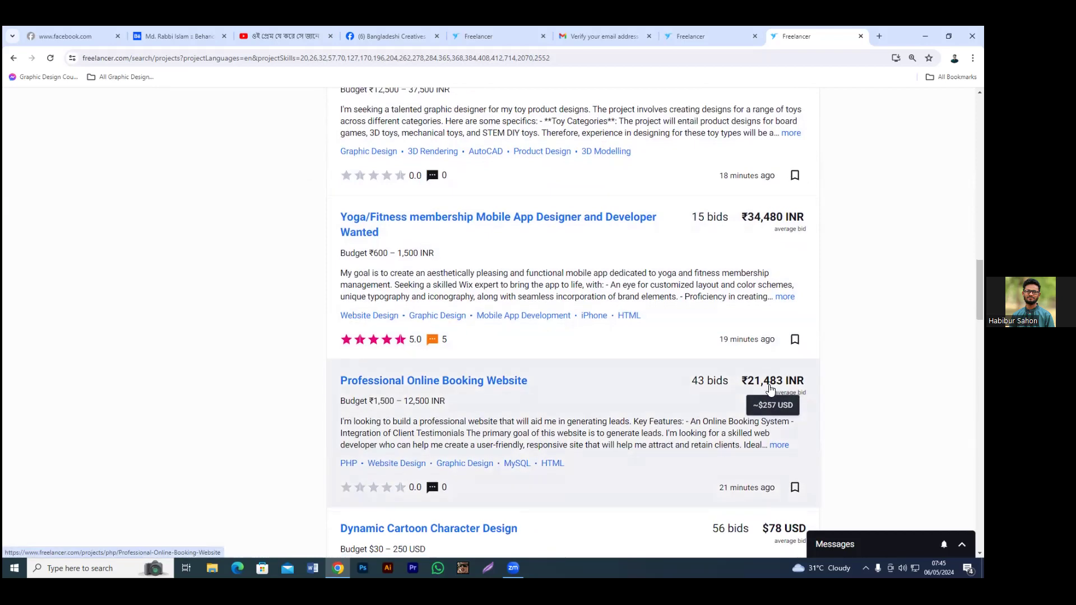
{"action": "scroll", "coordinate": [768, 396], "scroll_direction": "down", "scroll_amount": 3}
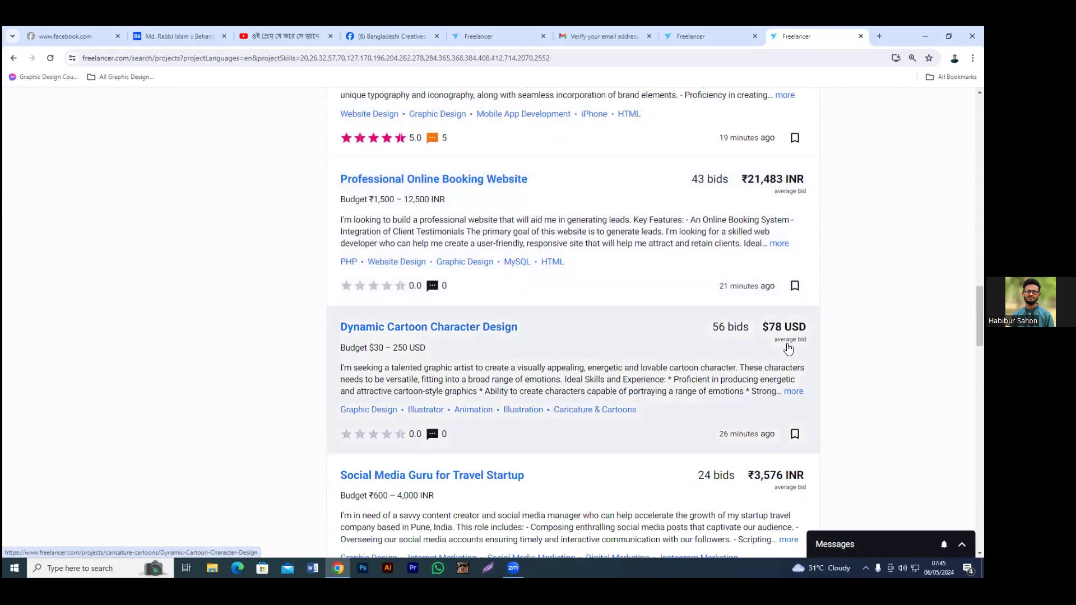
{"action": "scroll", "coordinate": [788, 348], "scroll_direction": "down", "scroll_amount": 4}
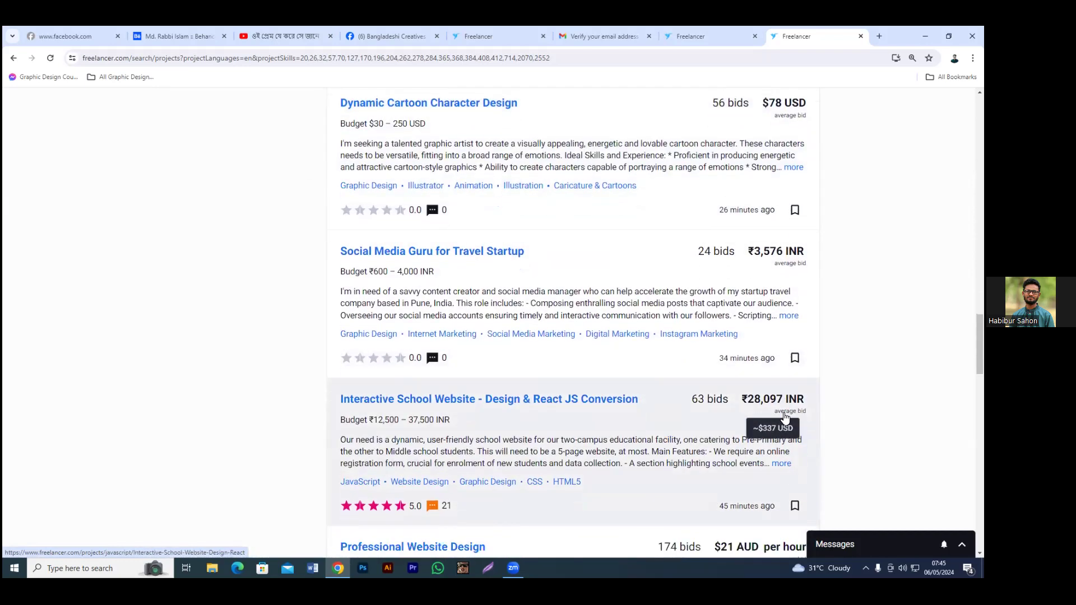
{"action": "scroll", "coordinate": [785, 418], "scroll_direction": "down", "scroll_amount": 6}
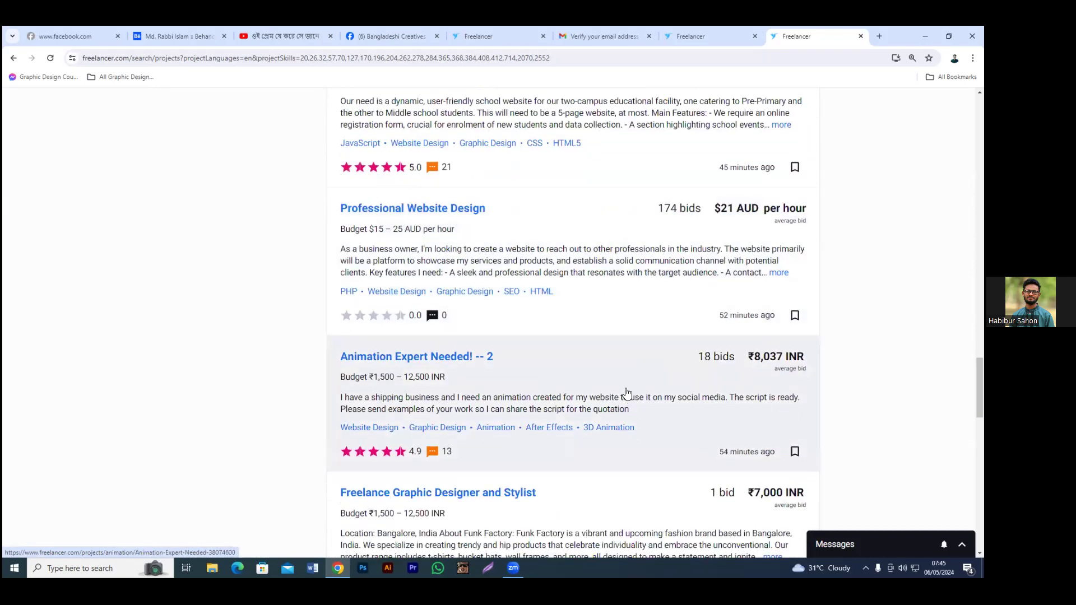
{"action": "scroll", "coordinate": [625, 392], "scroll_direction": "up", "scroll_amount": 10}
{"action": "scroll", "coordinate": [629, 380], "scroll_direction": "up", "scroll_amount": 15}
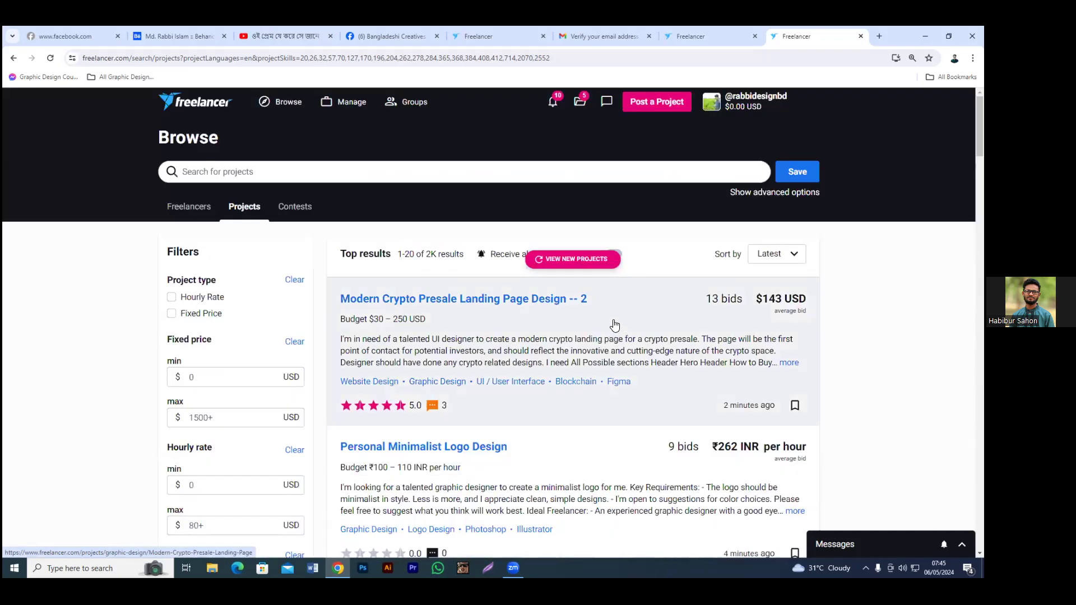
Switch to Contests and scroll through the 507 design contests, including the $100 flyer contest
{"action": "left_click", "coordinate": [297, 106]}
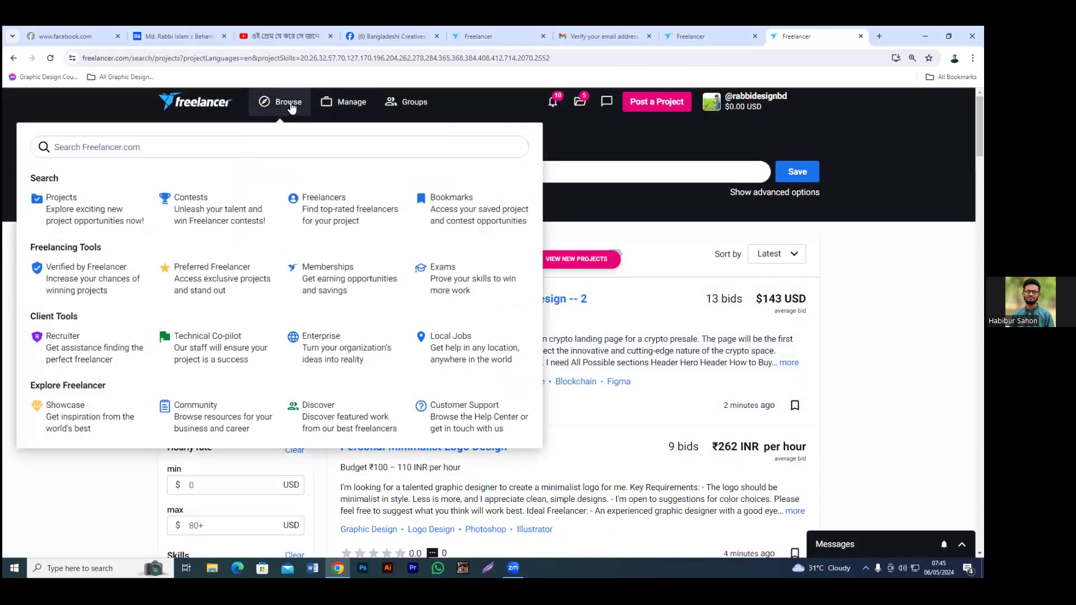
{"action": "left_click", "coordinate": [191, 204]}
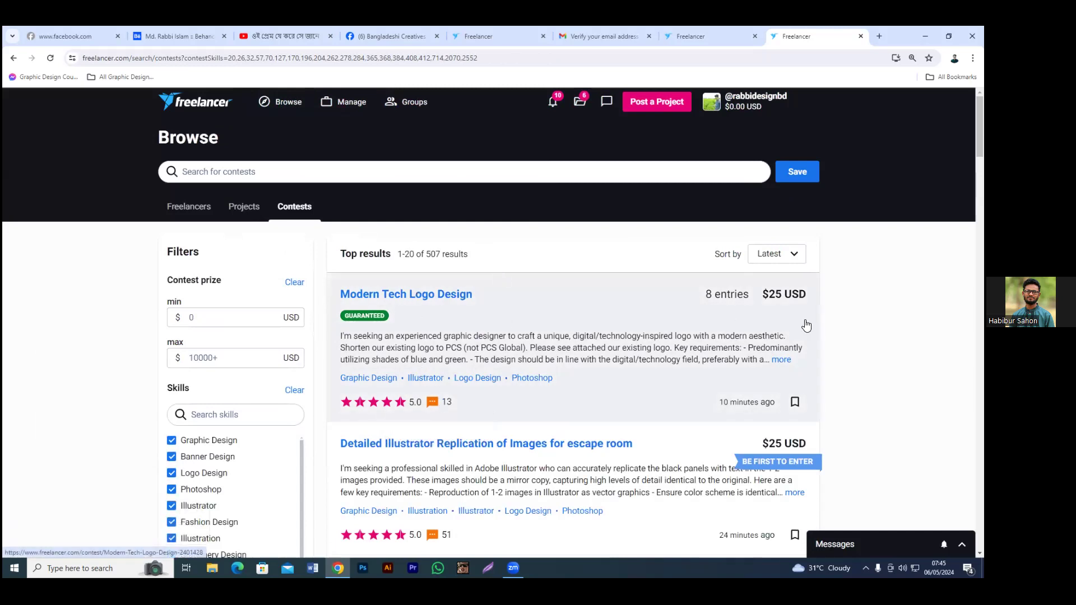
{"action": "scroll", "coordinate": [501, 382], "scroll_direction": "down", "scroll_amount": 3}
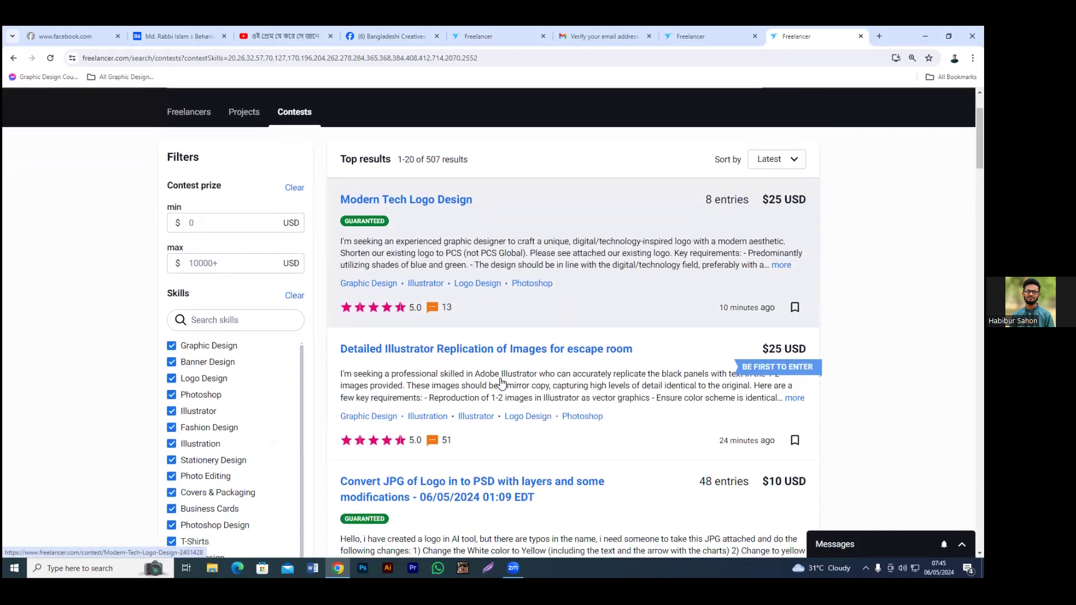
{"action": "scroll", "coordinate": [505, 380], "scroll_direction": "down", "scroll_amount": 2}
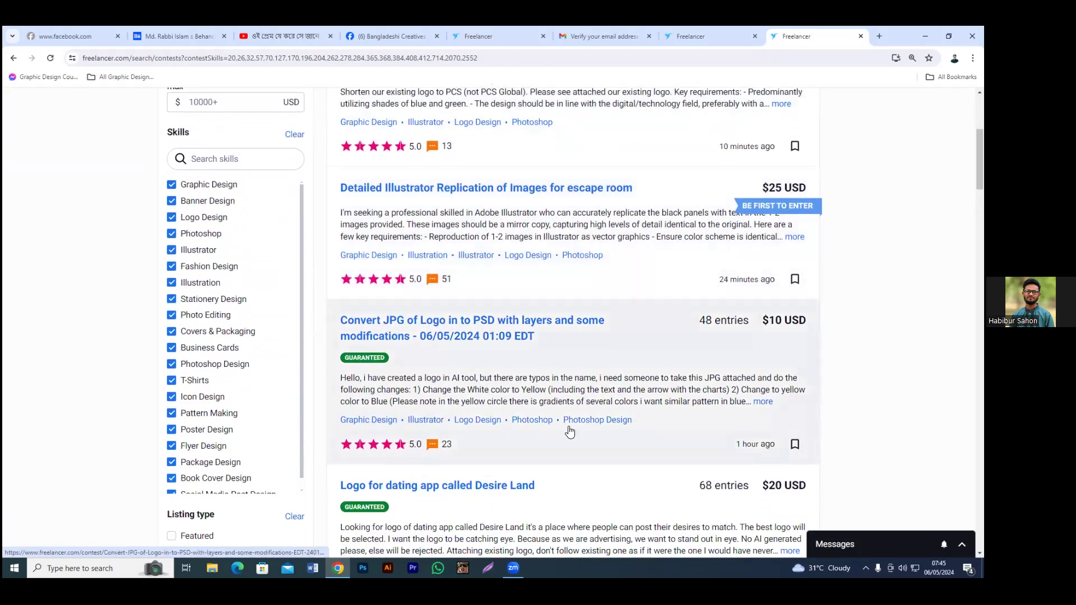
{"action": "scroll", "coordinate": [711, 439], "scroll_direction": "down", "scroll_amount": 3}
{"action": "scroll", "coordinate": [711, 438], "scroll_direction": "down", "scroll_amount": 3}
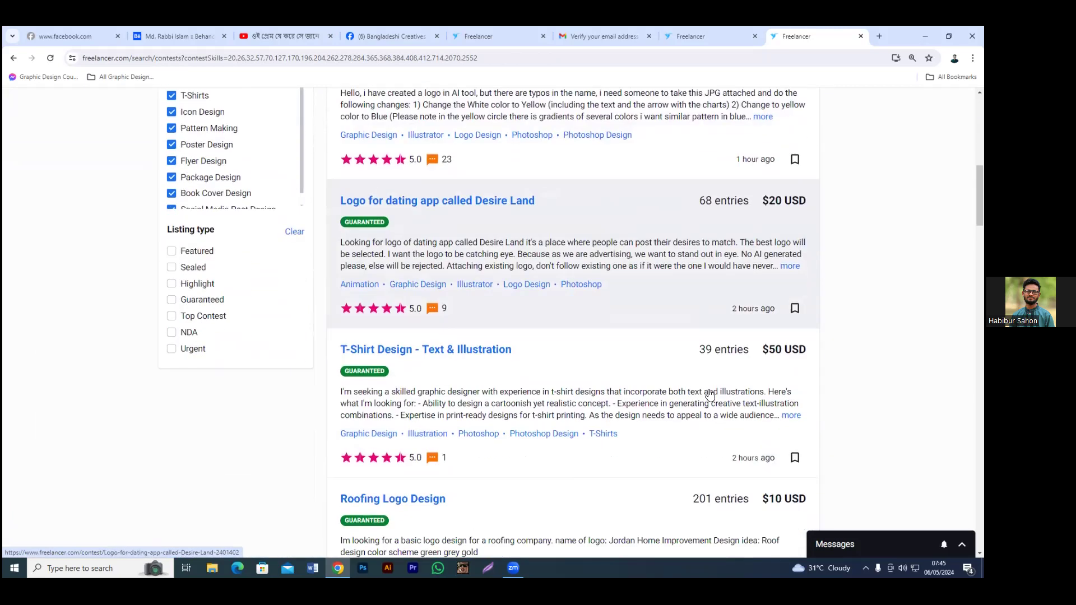
{"action": "scroll", "coordinate": [705, 401], "scroll_direction": "down", "scroll_amount": 3}
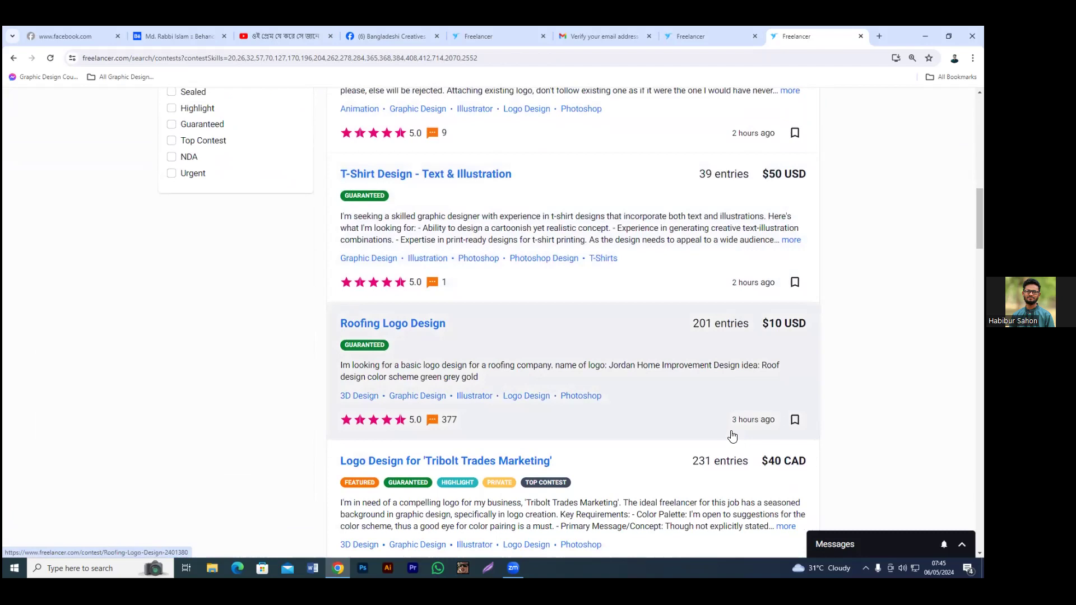
{"action": "scroll", "coordinate": [732, 434], "scroll_direction": "down", "scroll_amount": 2}
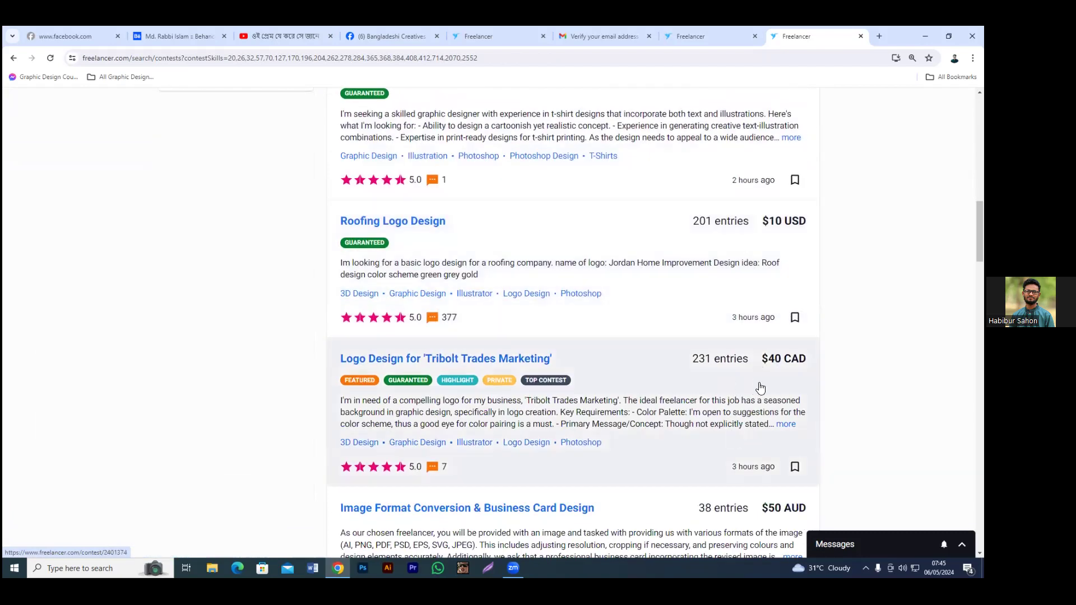
{"action": "scroll", "coordinate": [774, 376], "scroll_direction": "down", "scroll_amount": 4}
{"action": "scroll", "coordinate": [761, 387], "scroll_direction": "down", "scroll_amount": 5}
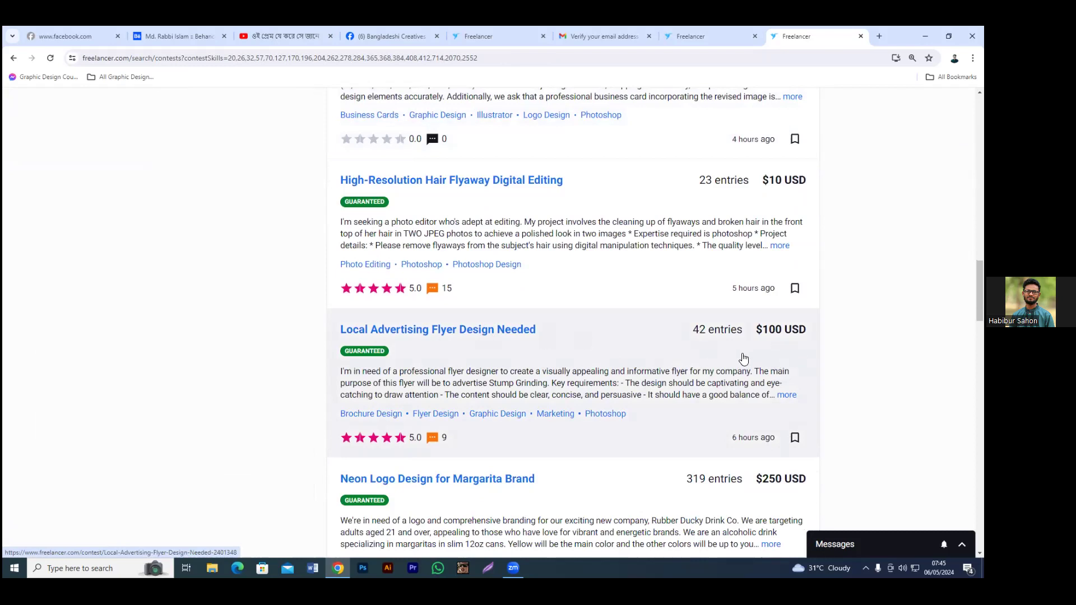
{"action": "scroll", "coordinate": [744, 359], "scroll_direction": "down", "scroll_amount": 2}
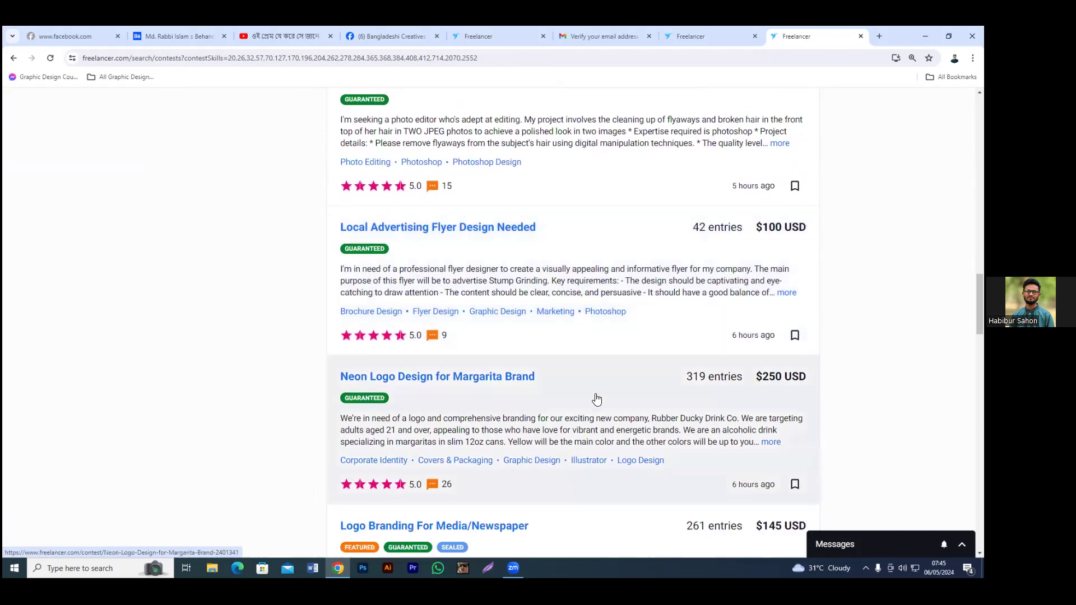